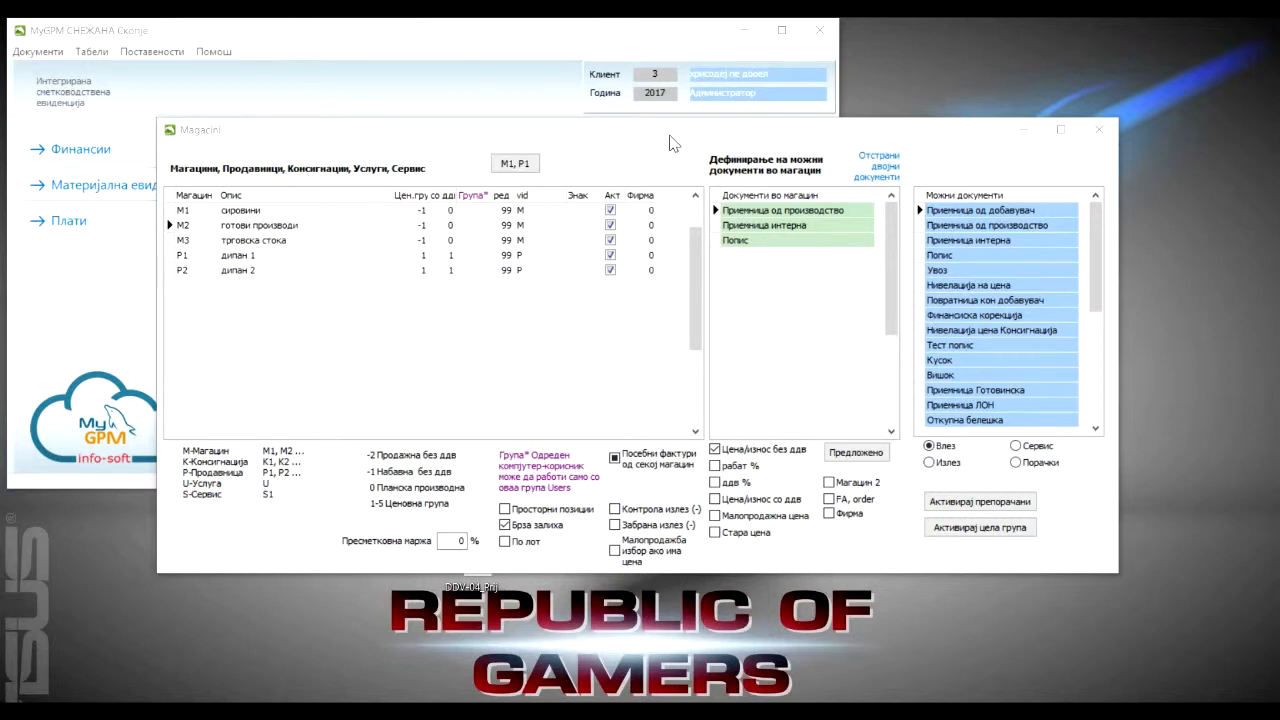
- Review the warehouses M1, M2, M3 and the shops P1 and P2 together with the incoming documents defined for each
click(194, 212)
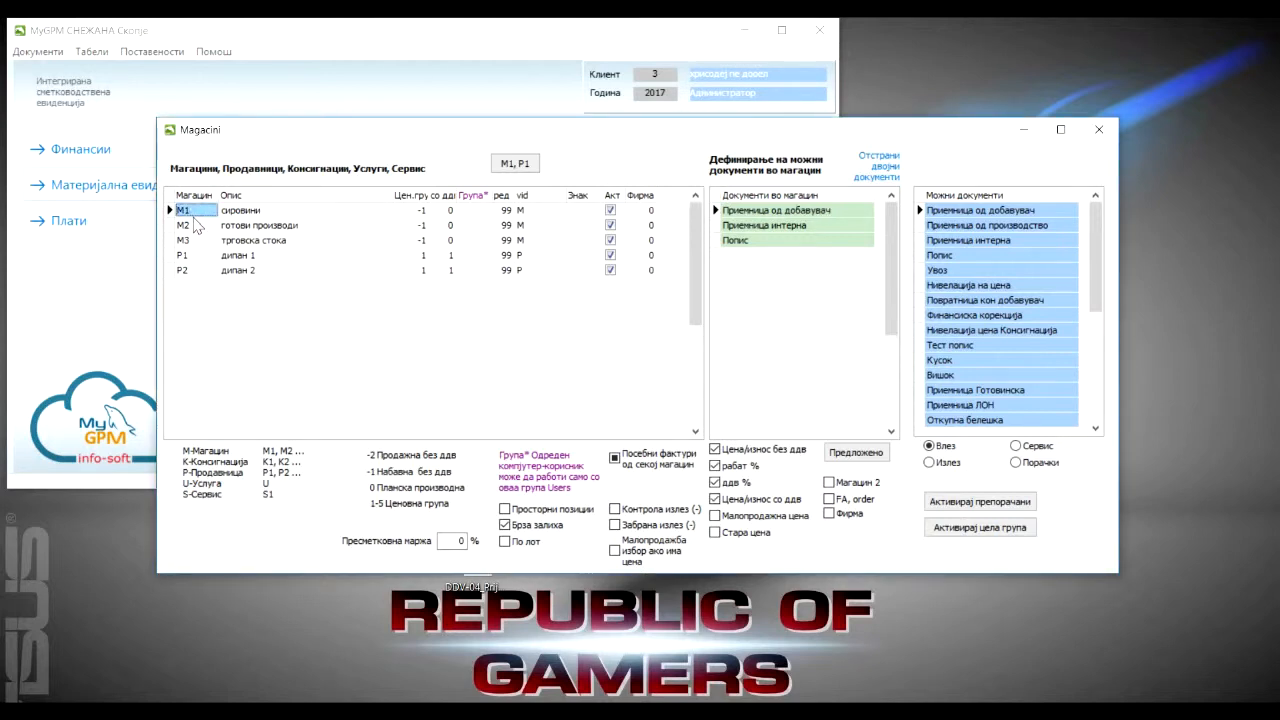
click(190, 226)
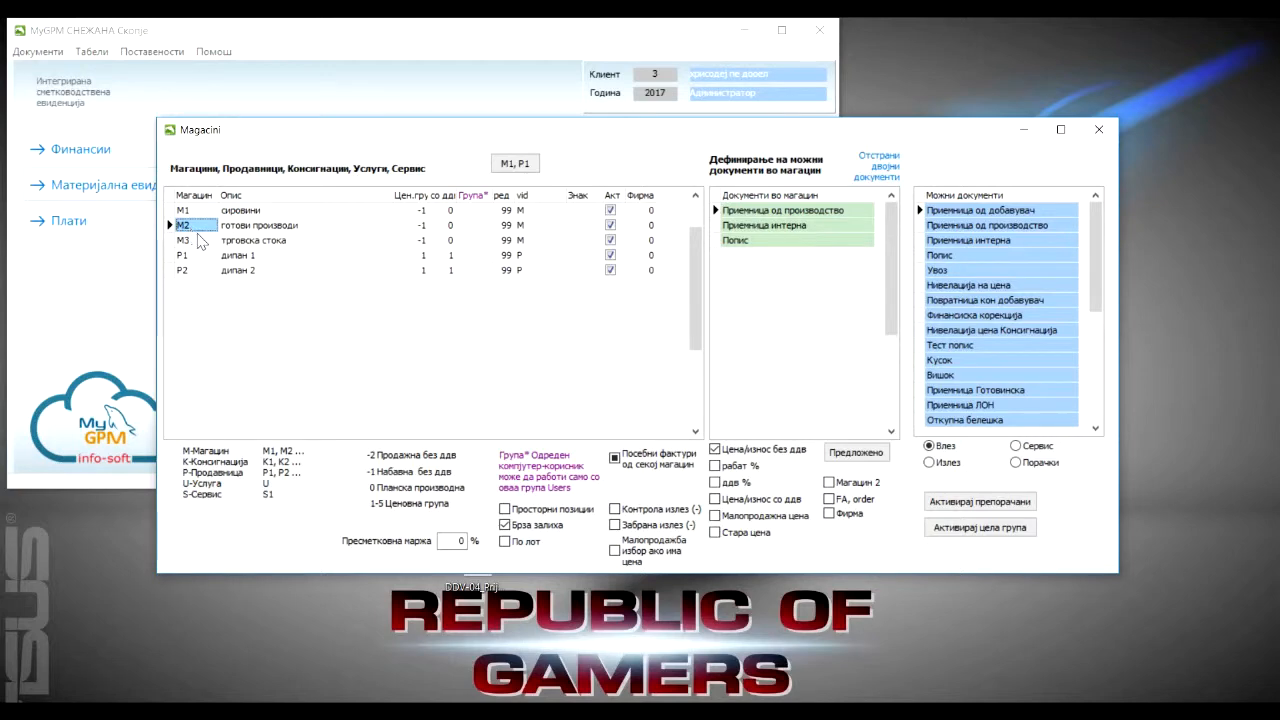
click(188, 241)
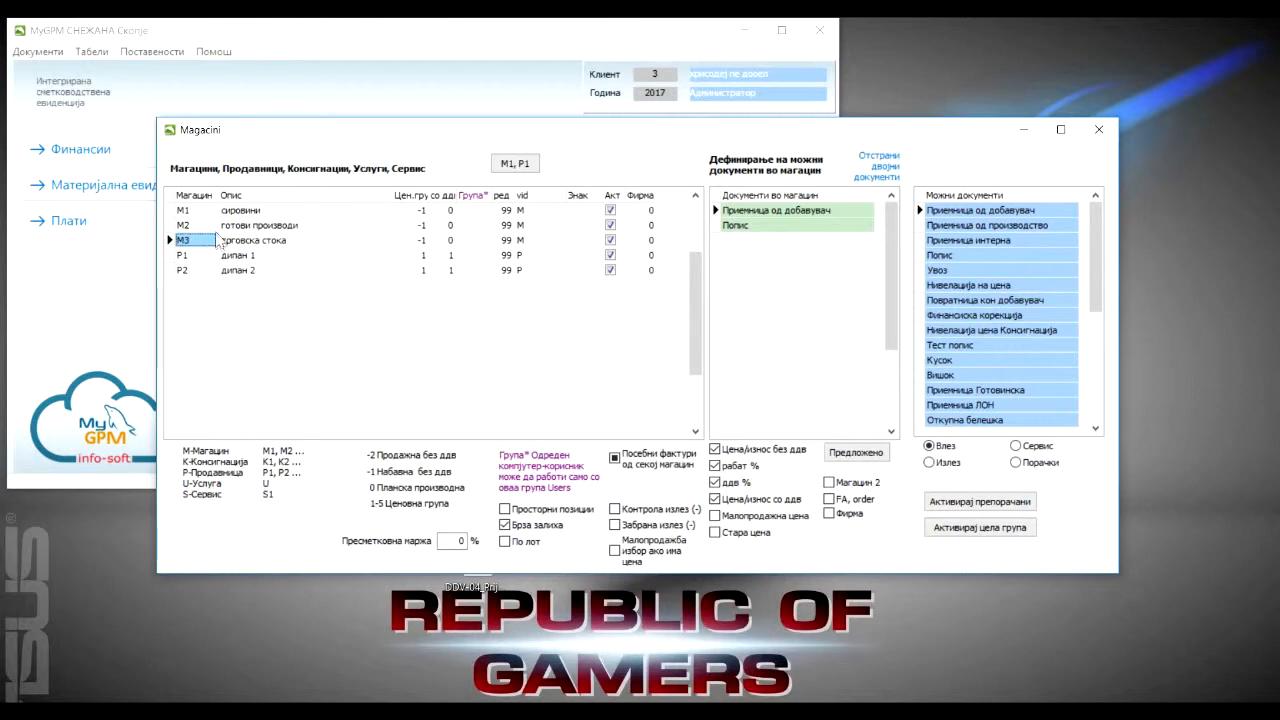
click(200, 256)
click(194, 271)
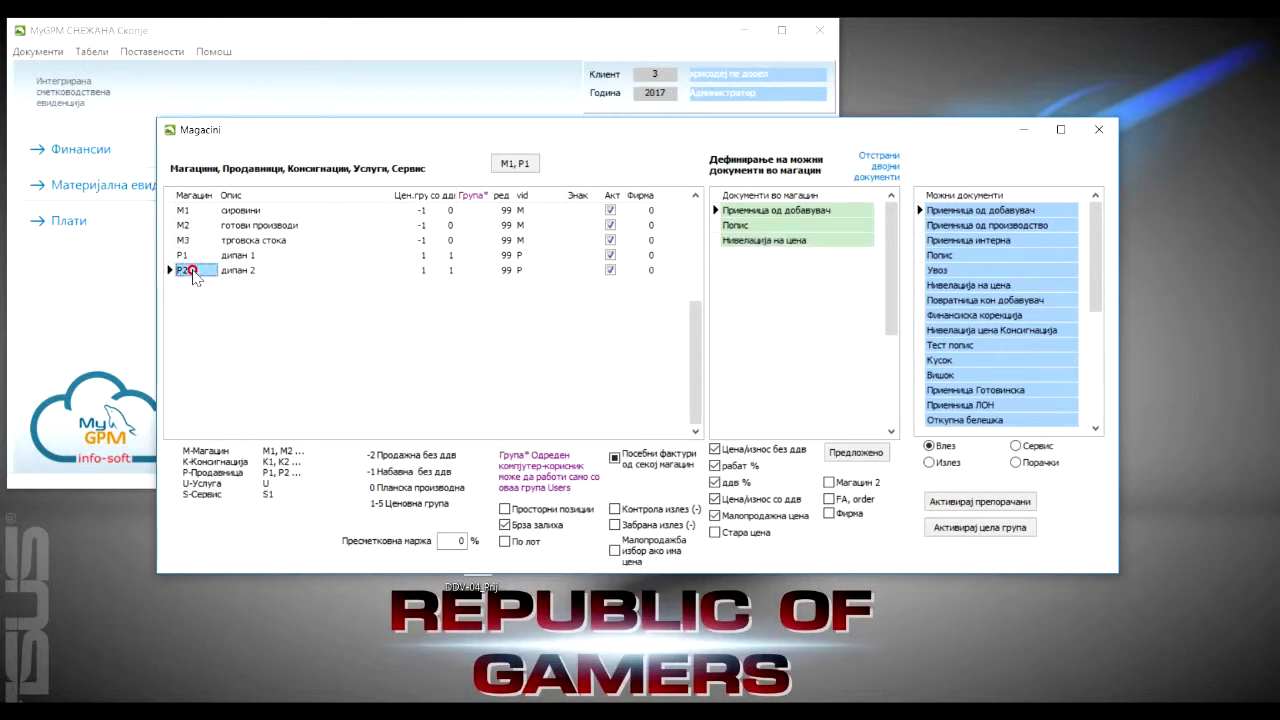
click(193, 259)
click(193, 265)
click(192, 257)
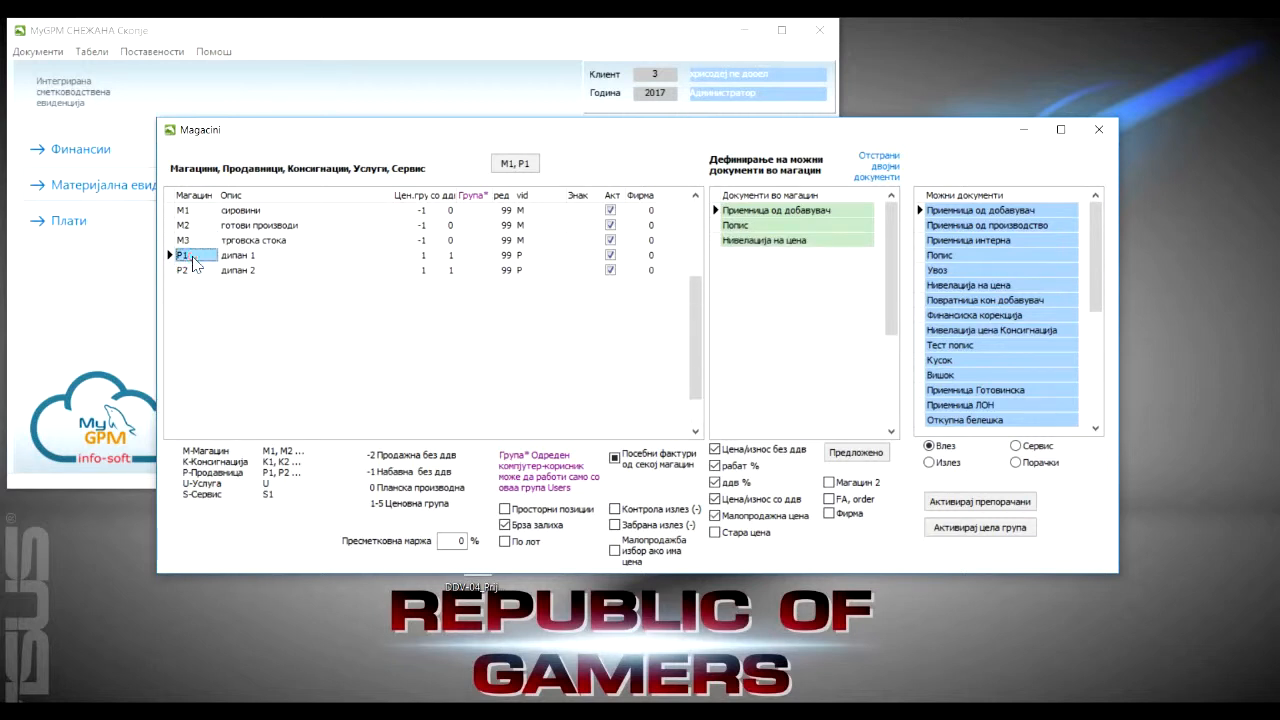
click(192, 271)
click(192, 258)
- Examine which incoming (Влез) and outgoing (Излез) documents are assigned to warehouse M1 сировини
click(195, 213)
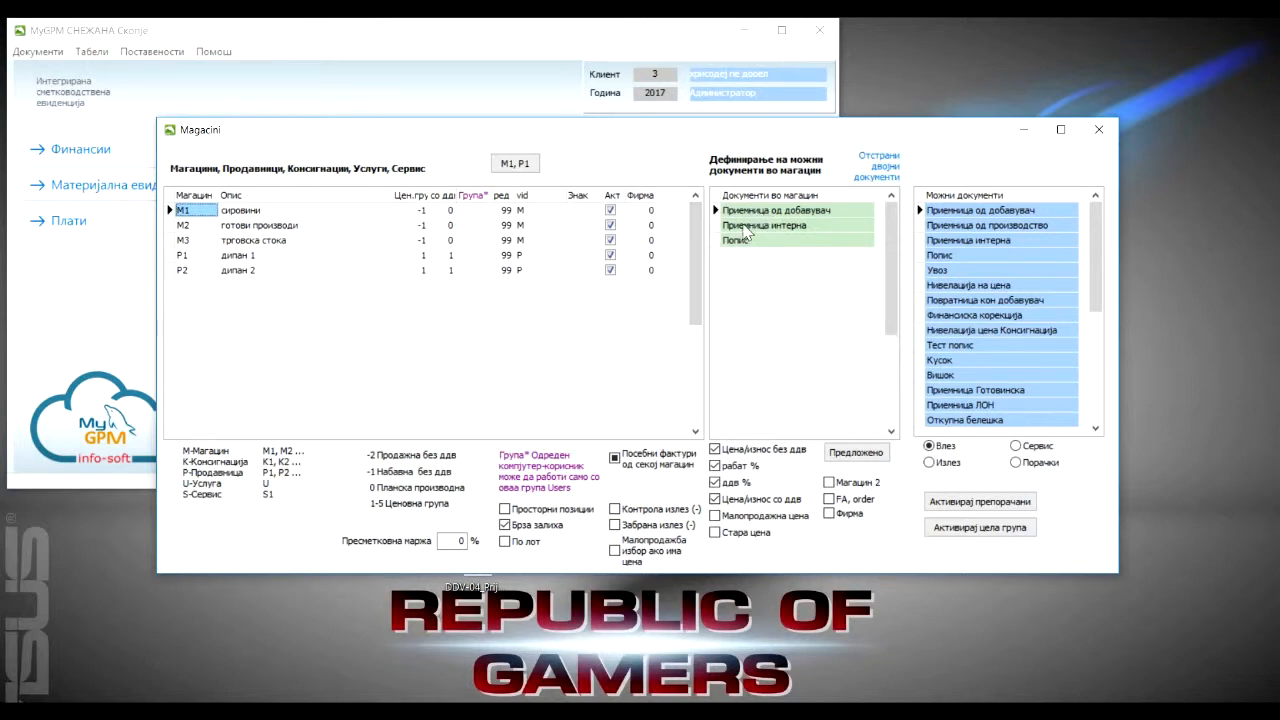
click(256, 214)
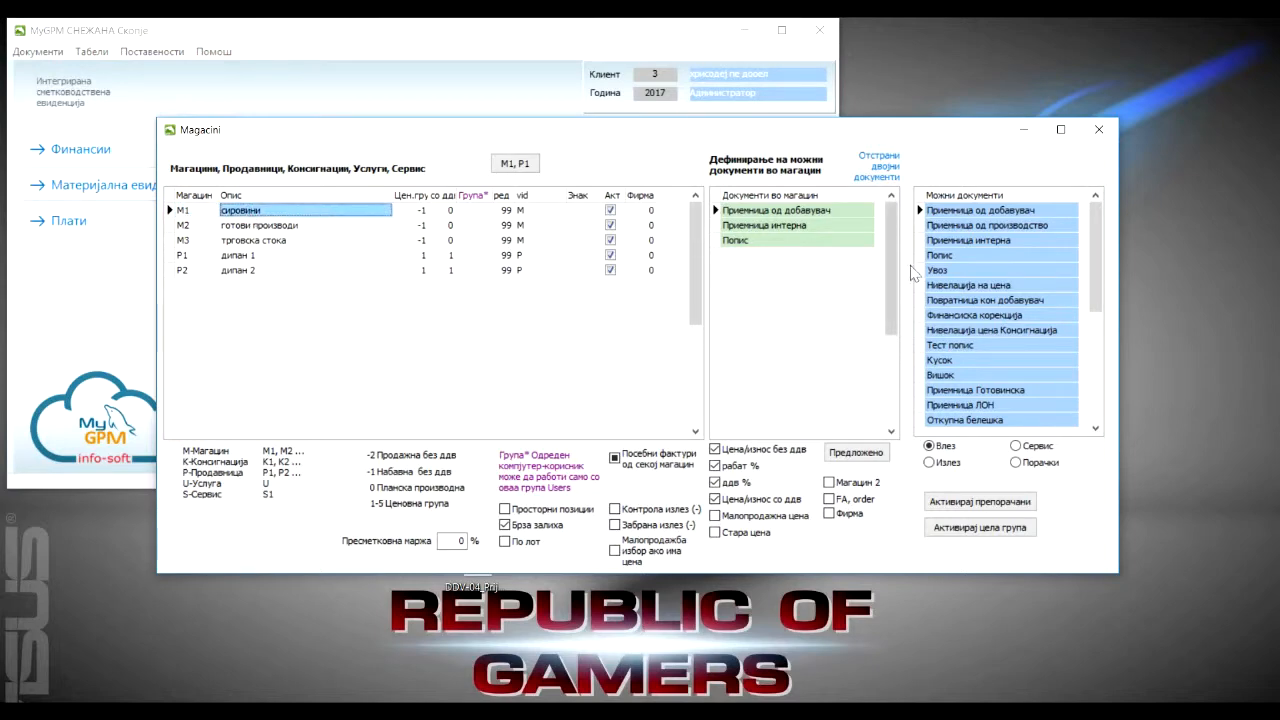
click(938, 466)
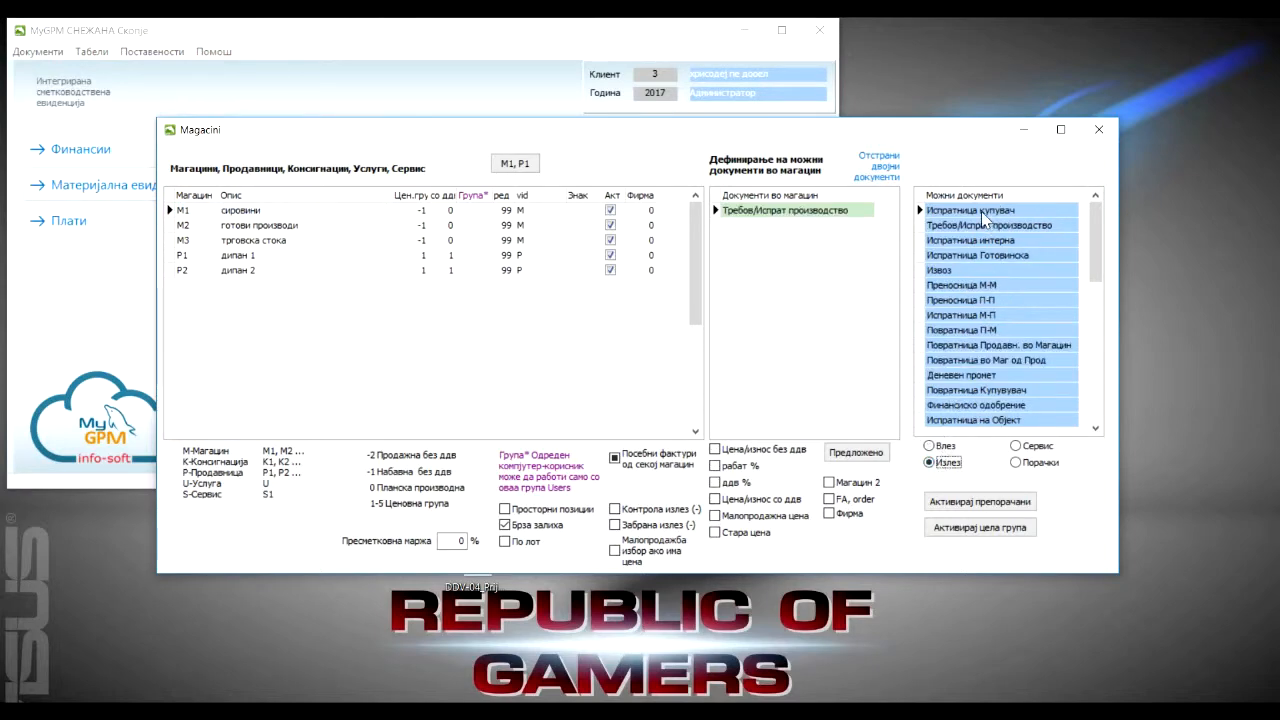
click(782, 213)
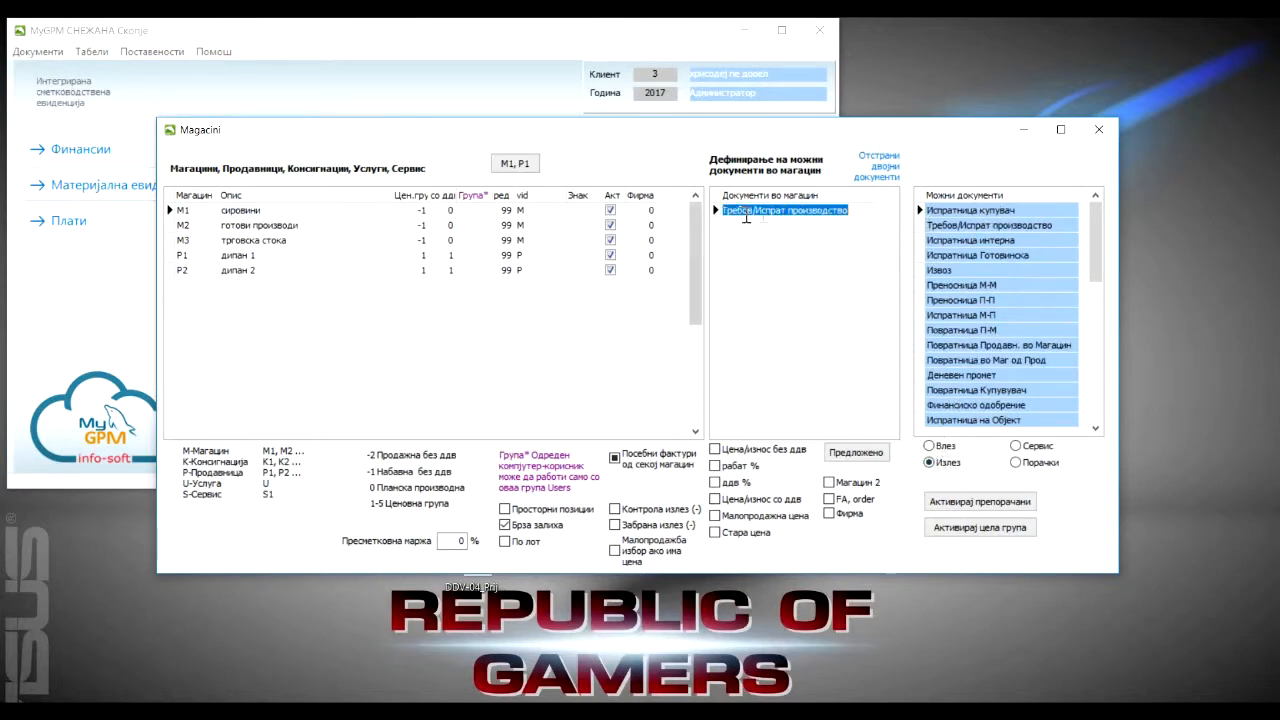
- Check the incoming and outgoing documents assigned to warehouse M2 готови производи, including Испратница М-П, and close the warehouse definitions
click(233, 227)
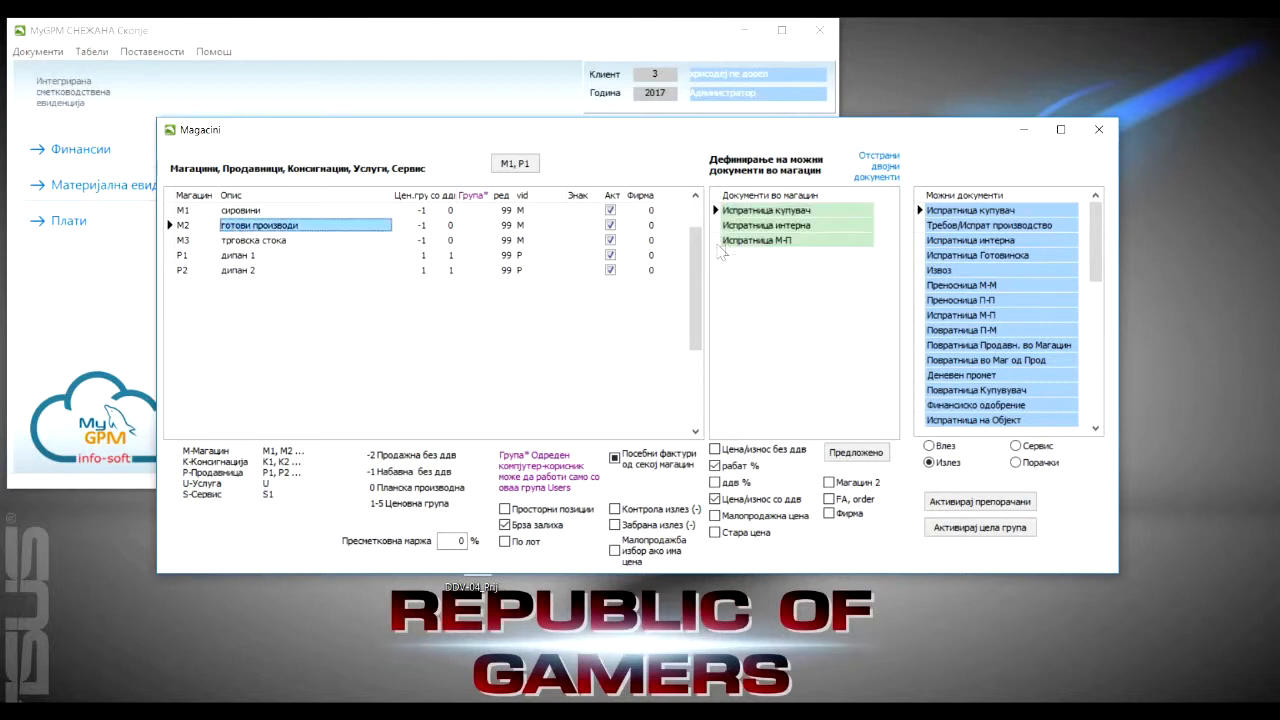
click(936, 446)
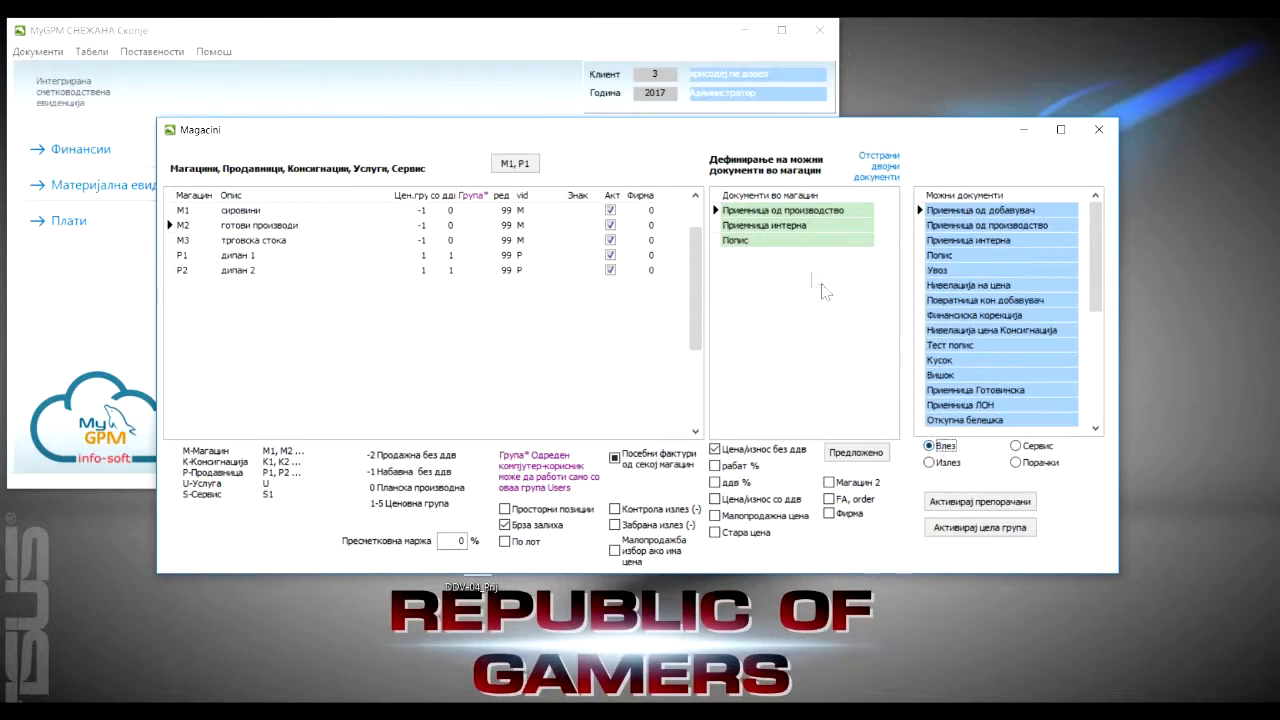
click(788, 216)
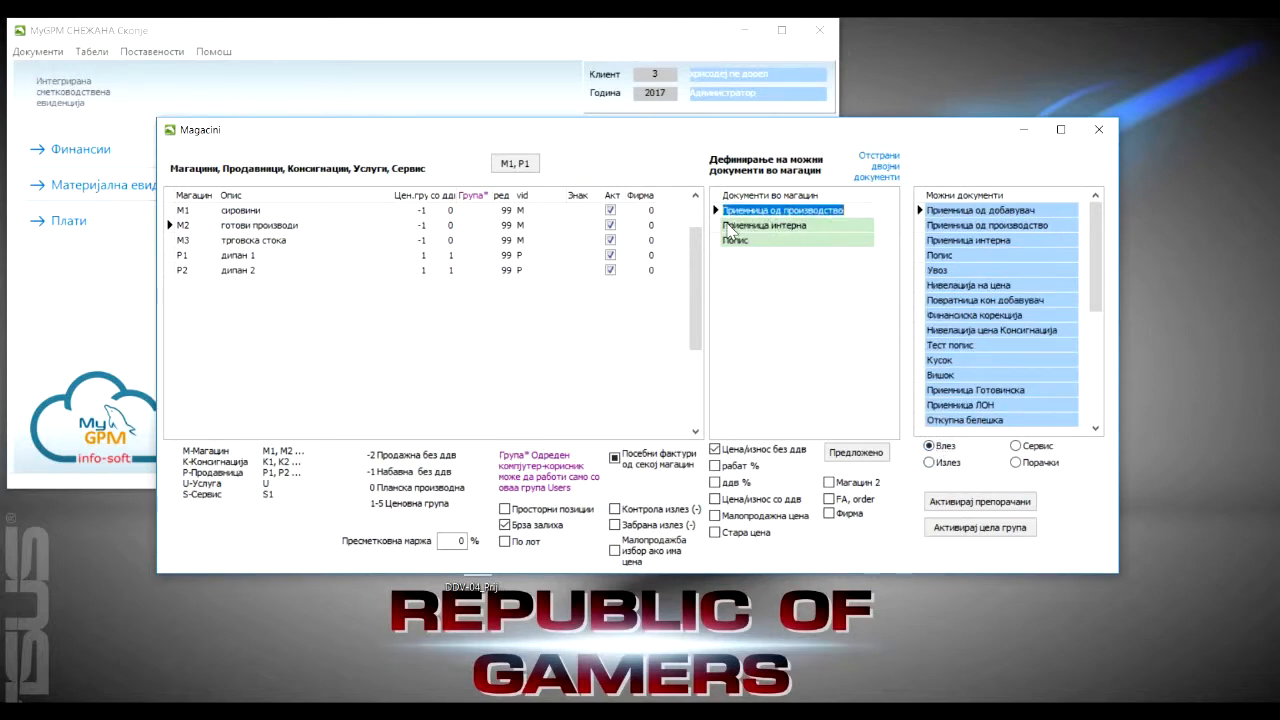
click(933, 463)
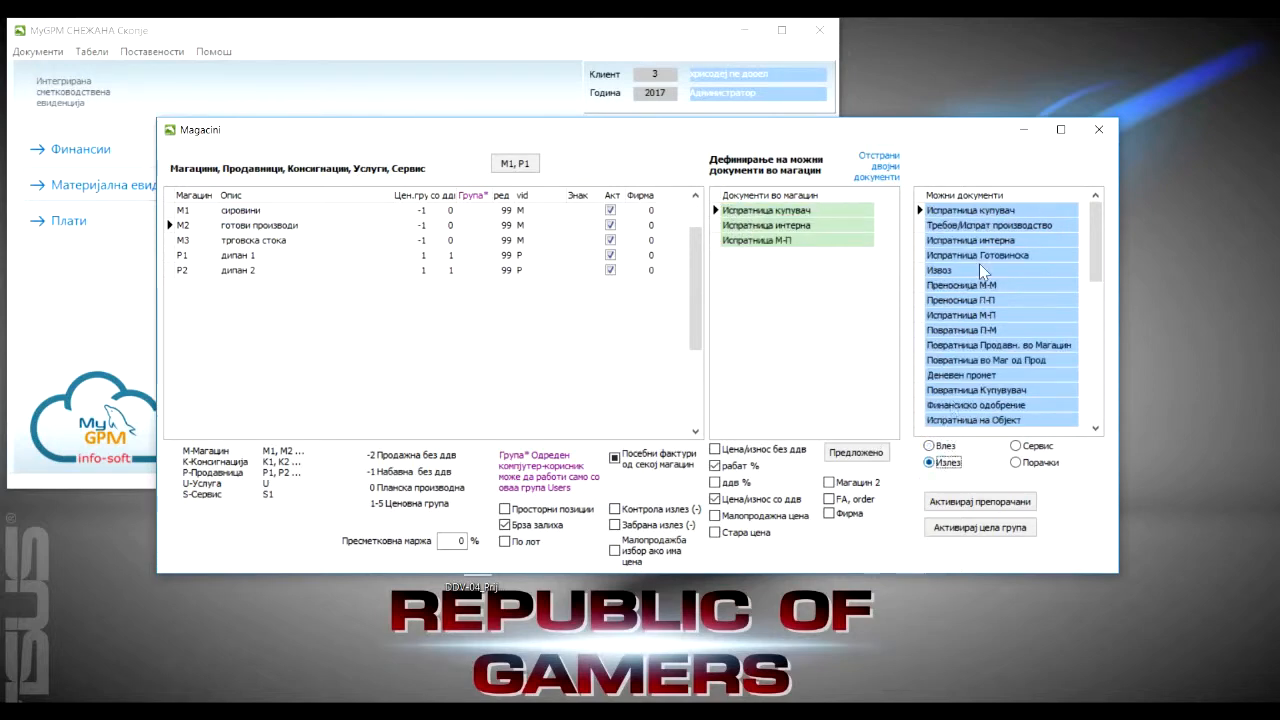
click(775, 211)
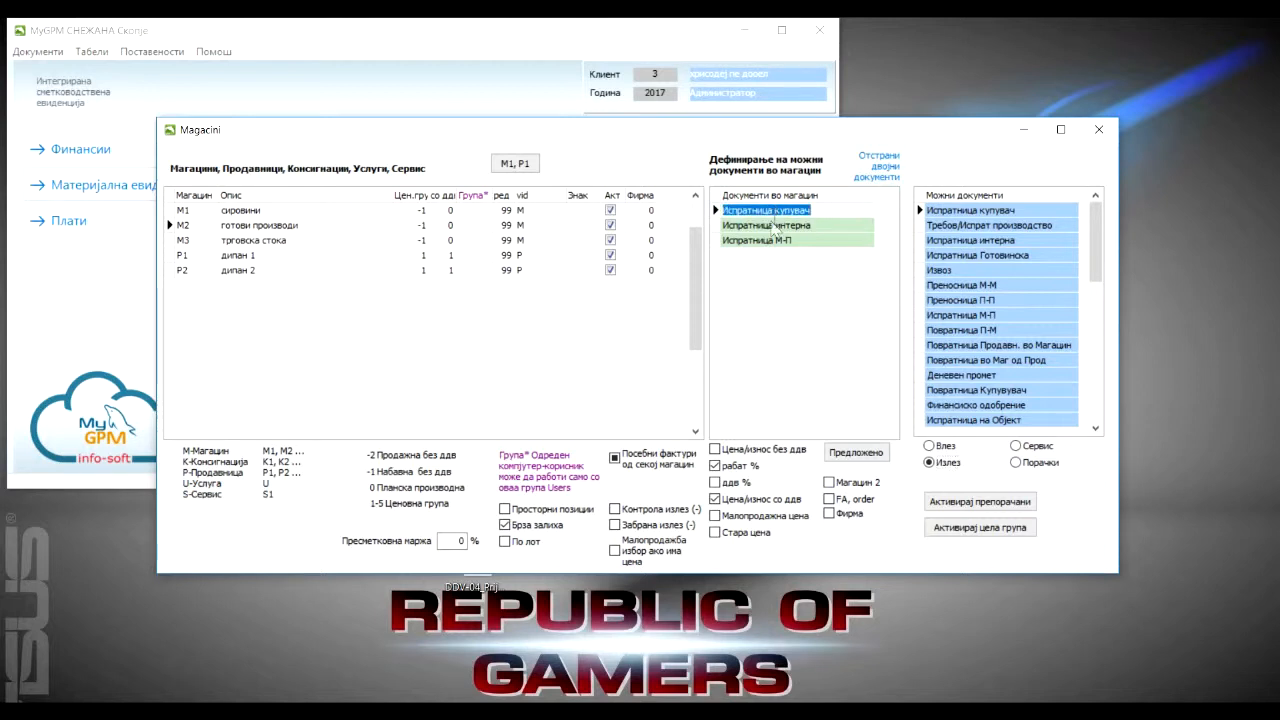
click(757, 242)
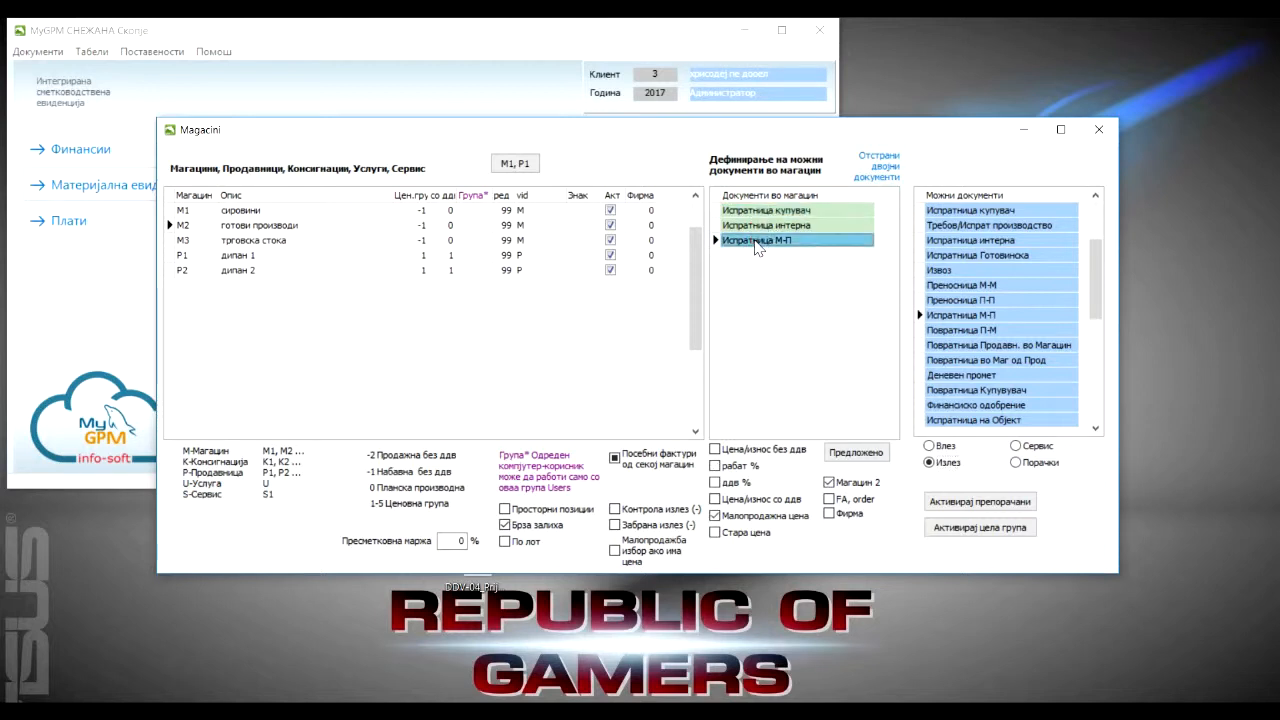
click(1098, 129)
- Open the production compositions (Составници) and select the finished product ДОМАШЕН ЛЕБ
click(91, 51)
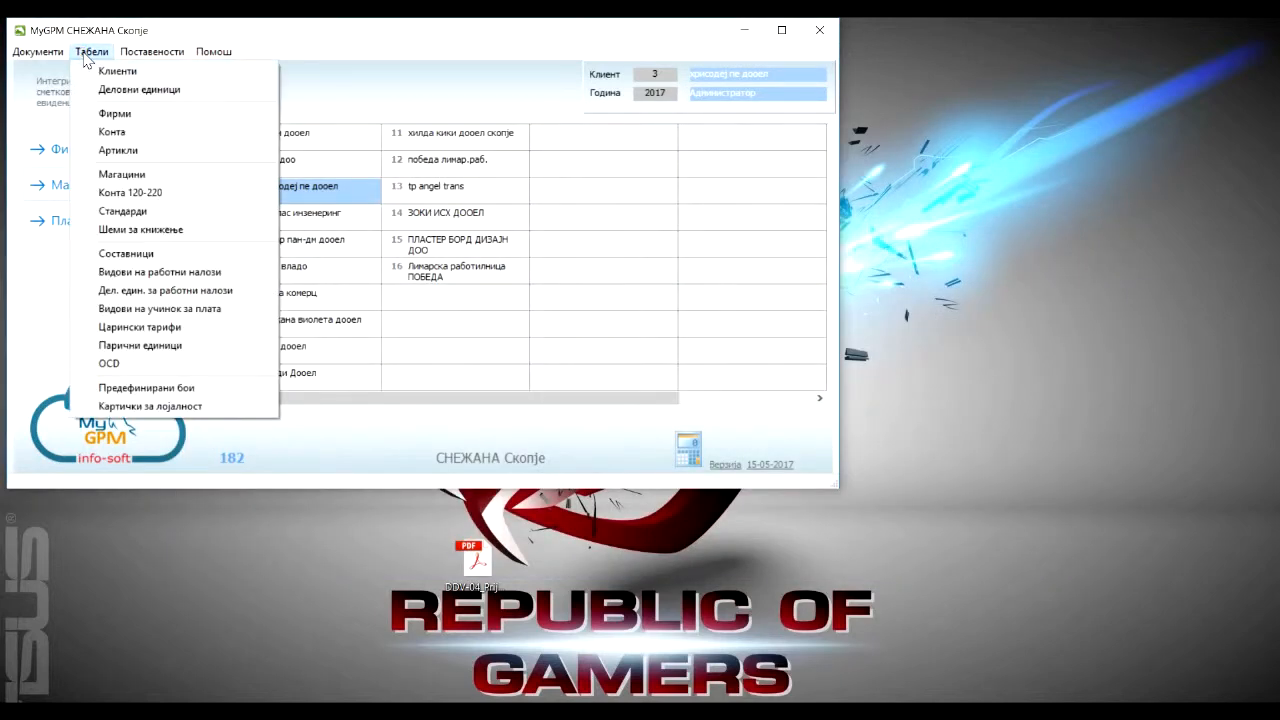
click(125, 253)
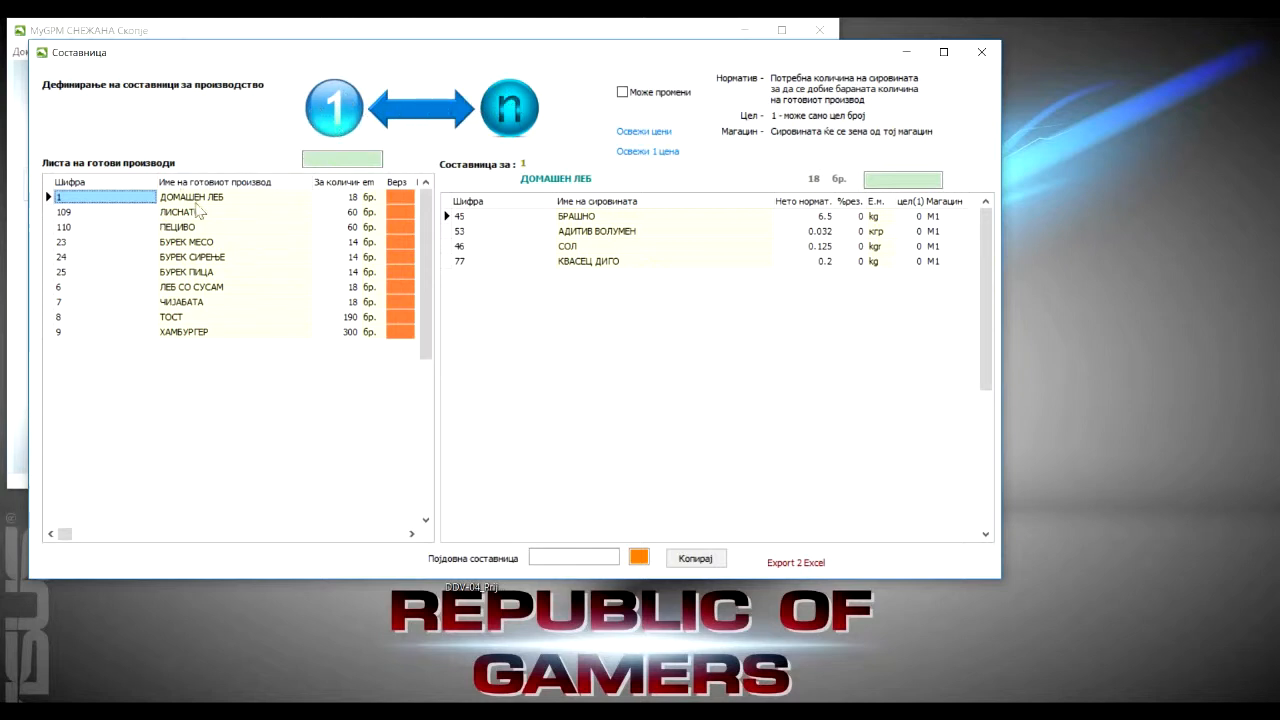
click(192, 200)
click(119, 200)
click(332, 199)
click(275, 199)
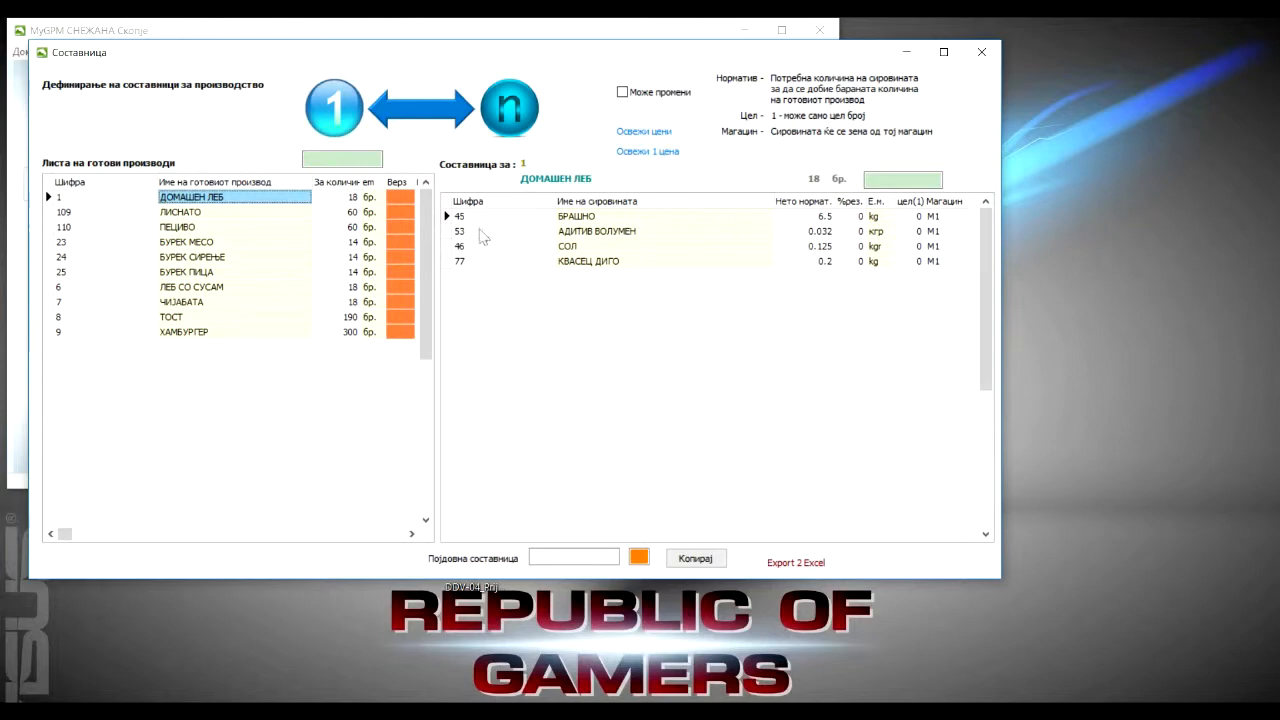
- Examine the net norm and source warehouse of each raw material in the ДОМАШЕН ЛЕБ composition
click(822, 218)
click(820, 232)
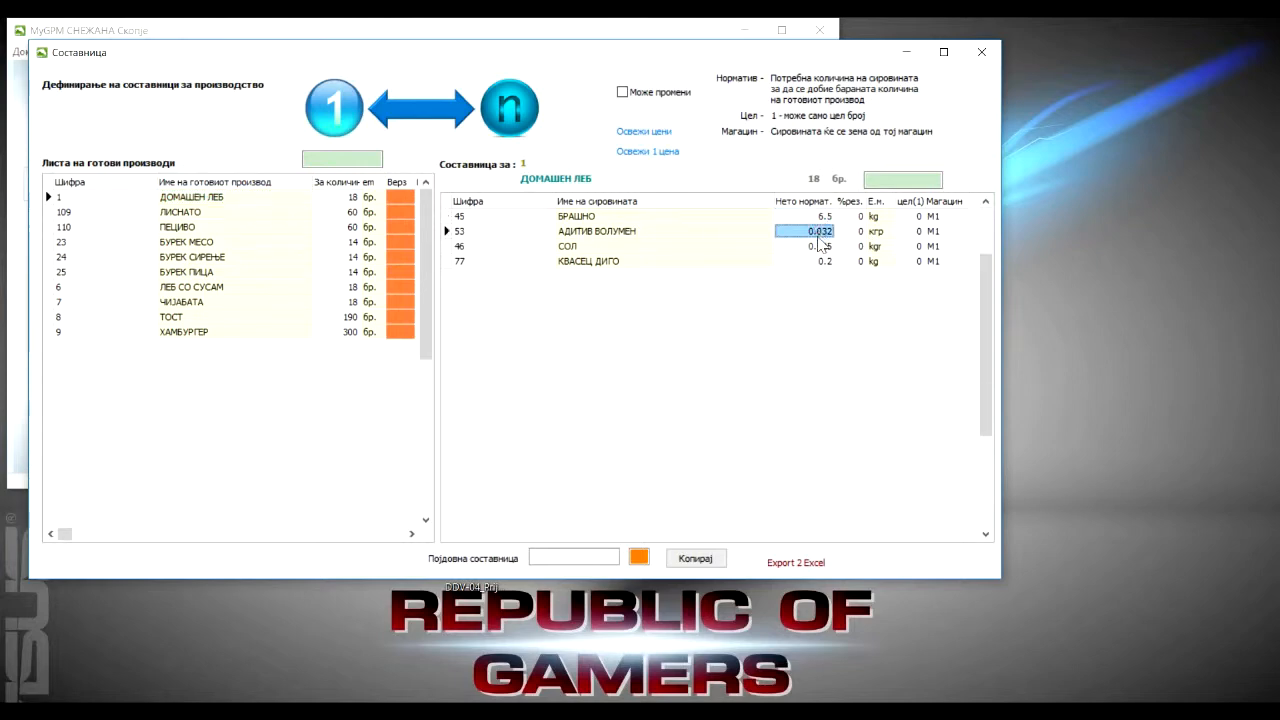
click(820, 247)
click(819, 261)
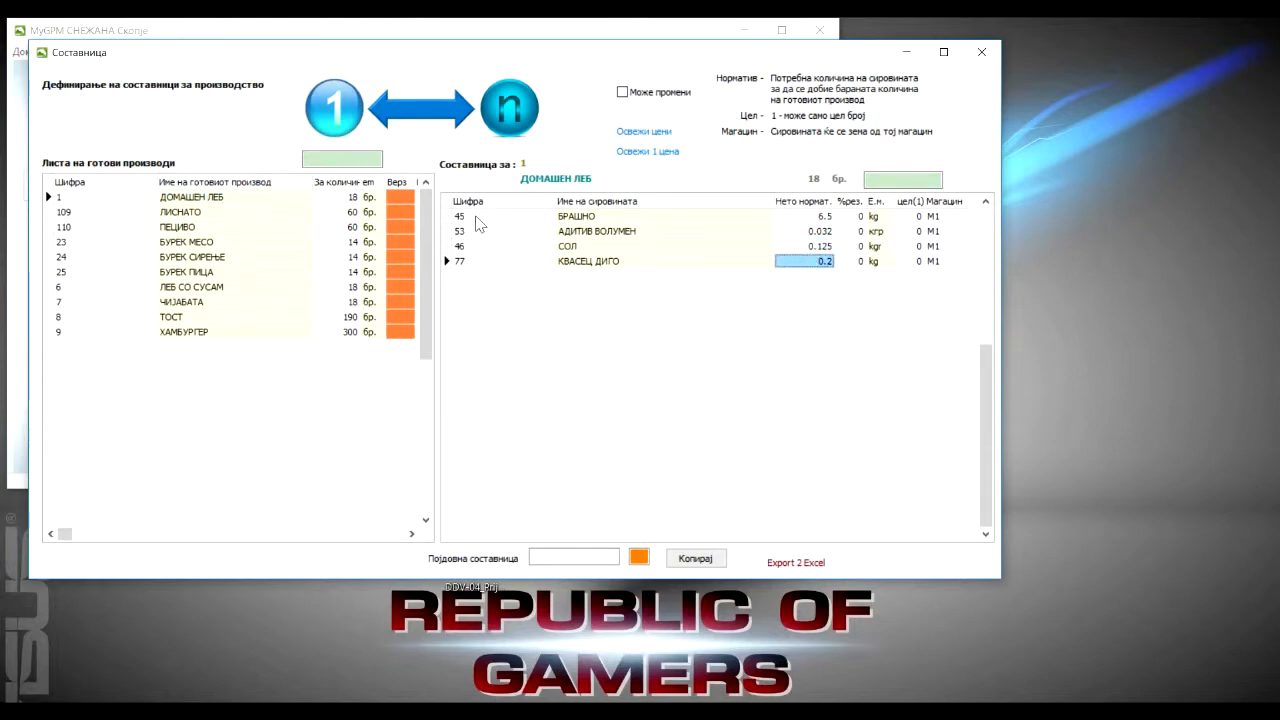
click(934, 216)
click(934, 231)
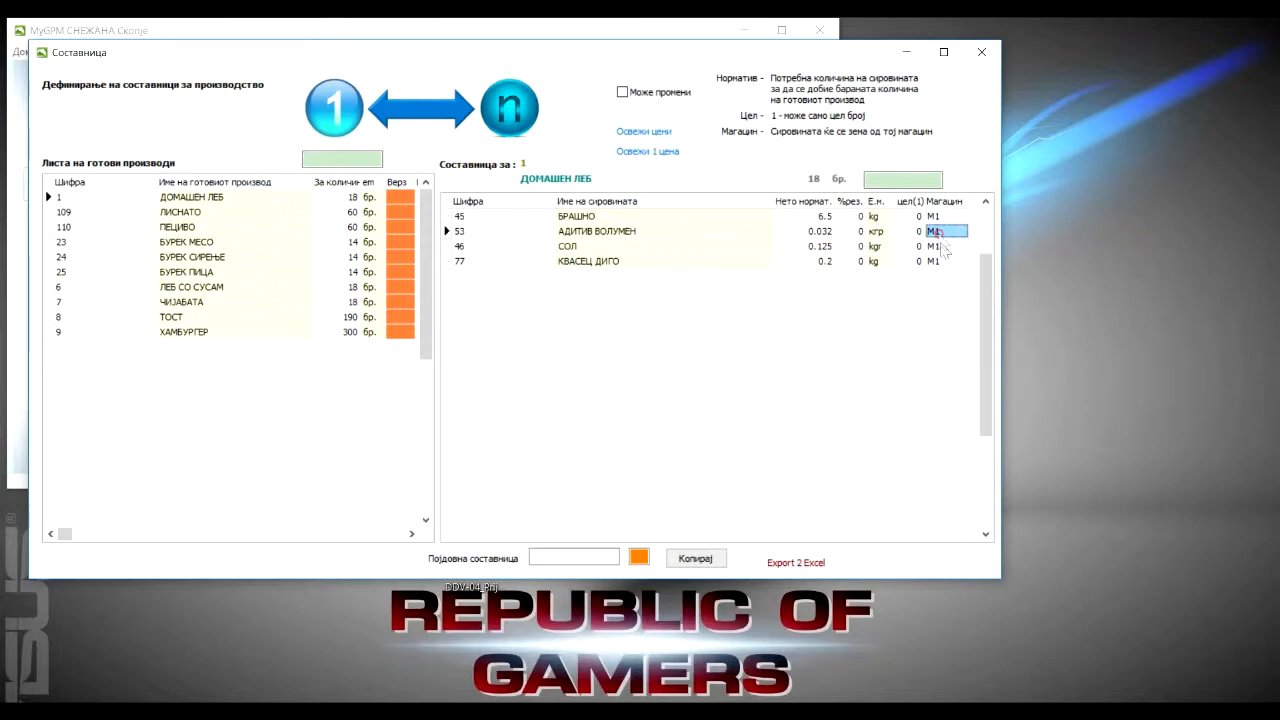
click(936, 246)
click(936, 261)
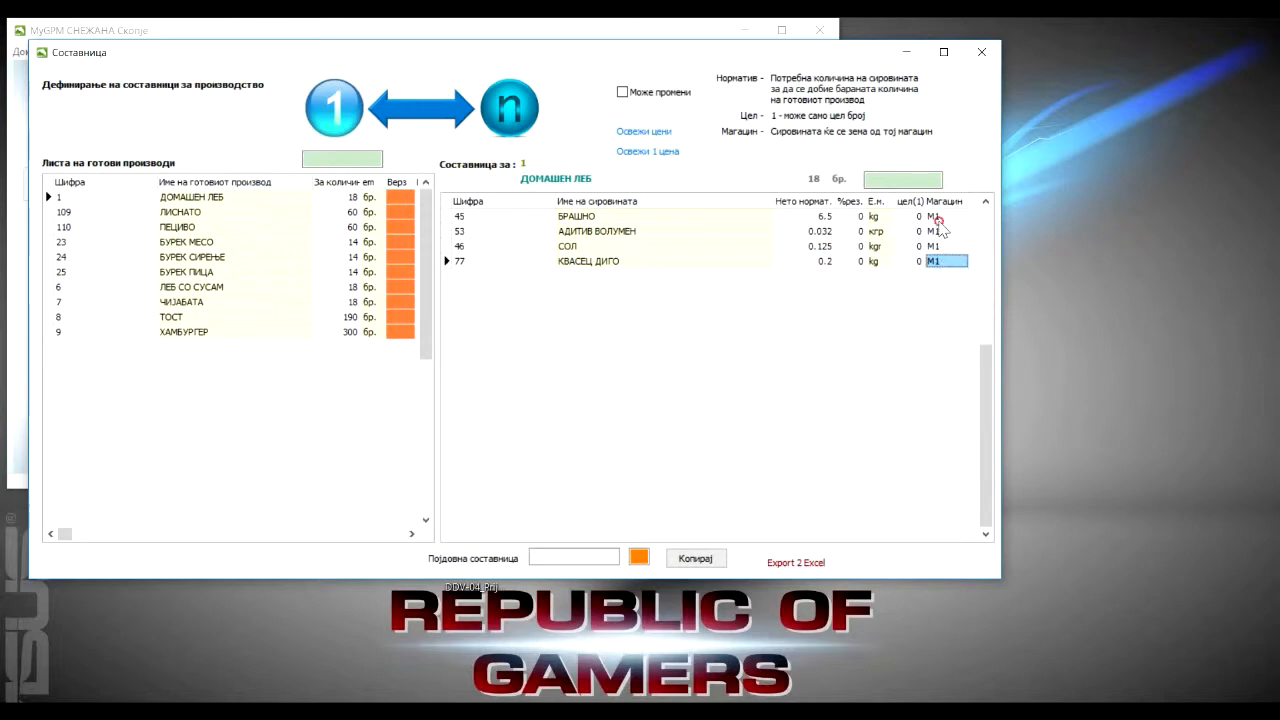
click(938, 231)
click(938, 246)
- Review the compositions of ЛИСНАТО, ПЕЦИВО, БУРЕК МЕСО and БУРЕК СИРЕЊЕ, and close the compositions window
click(75, 212)
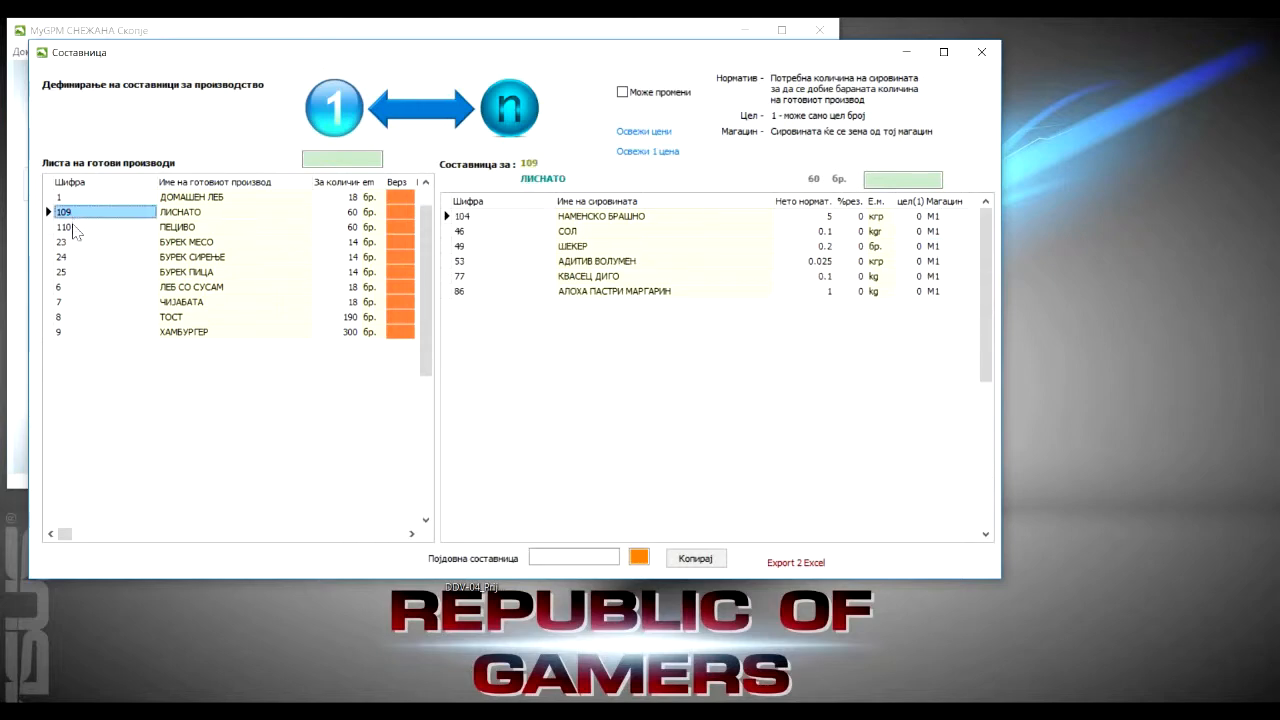
click(74, 228)
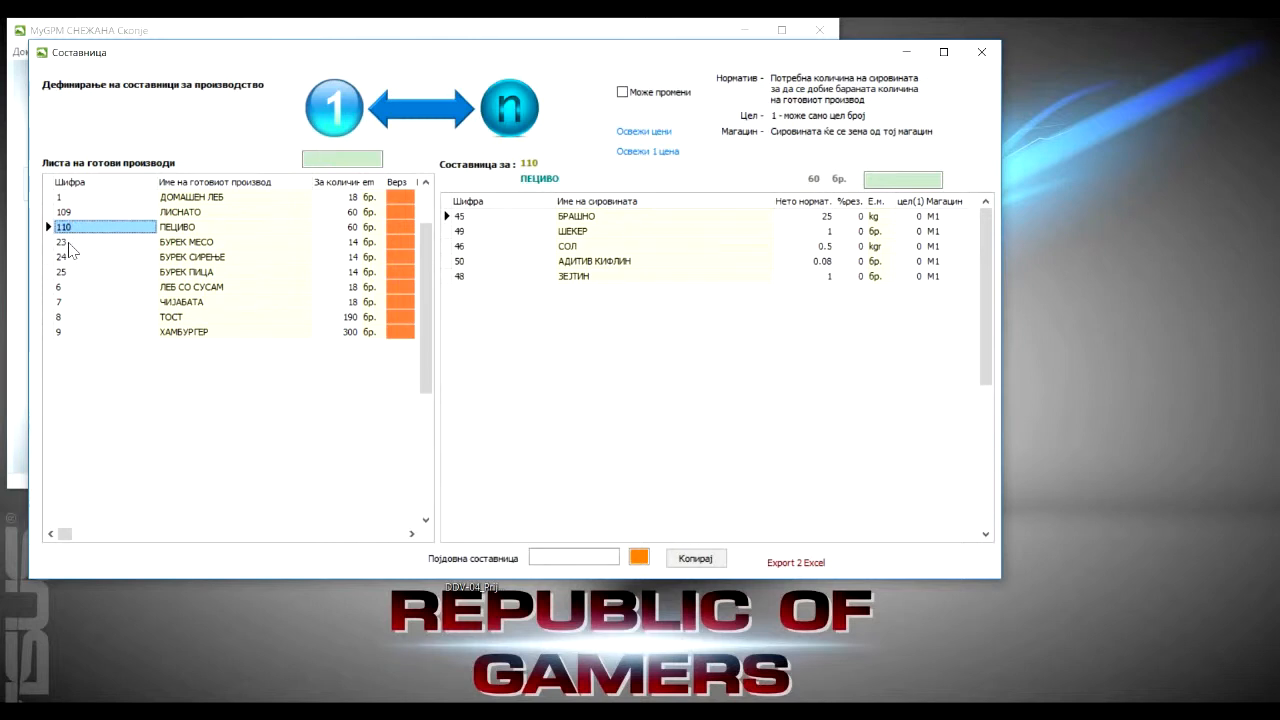
click(70, 243)
click(72, 257)
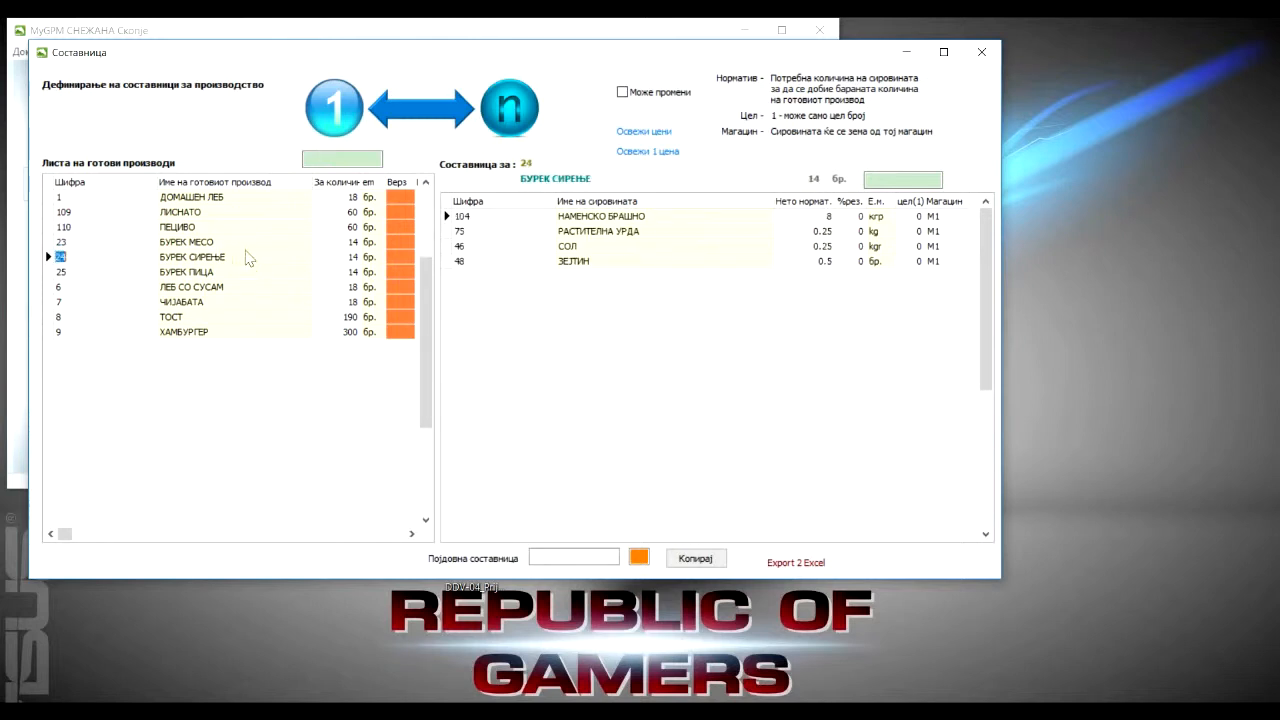
click(355, 242)
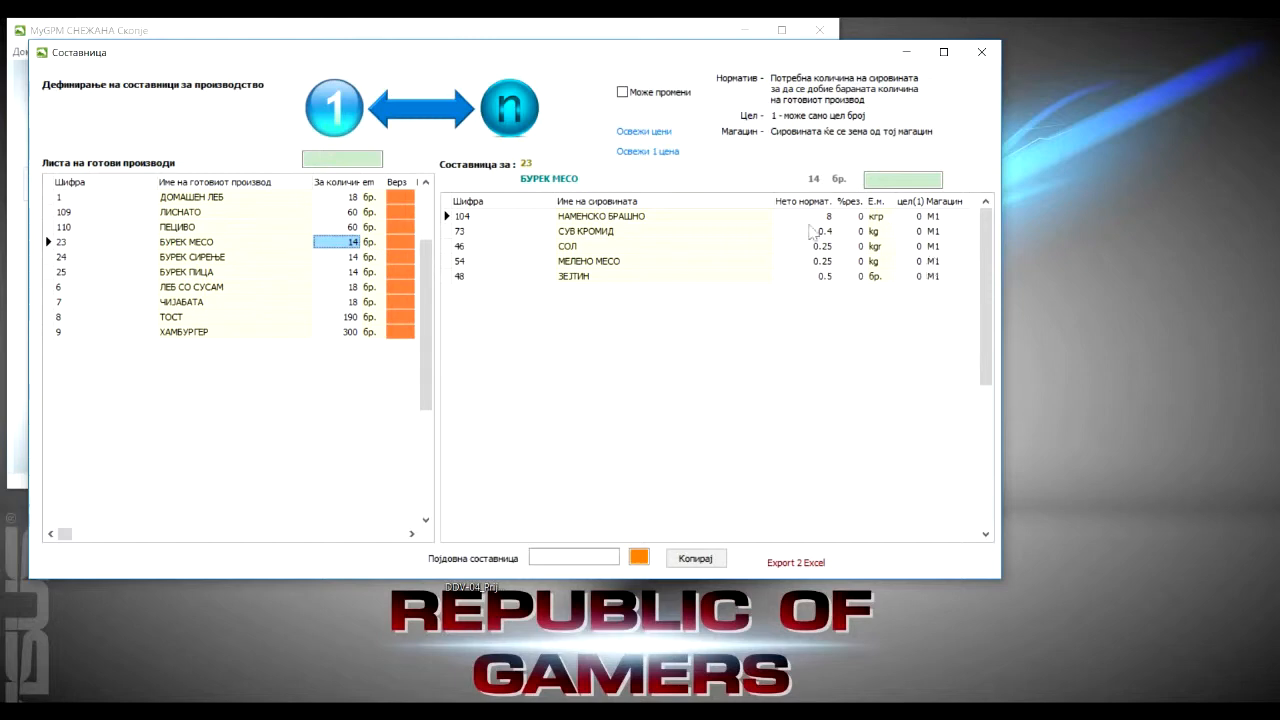
click(81, 259)
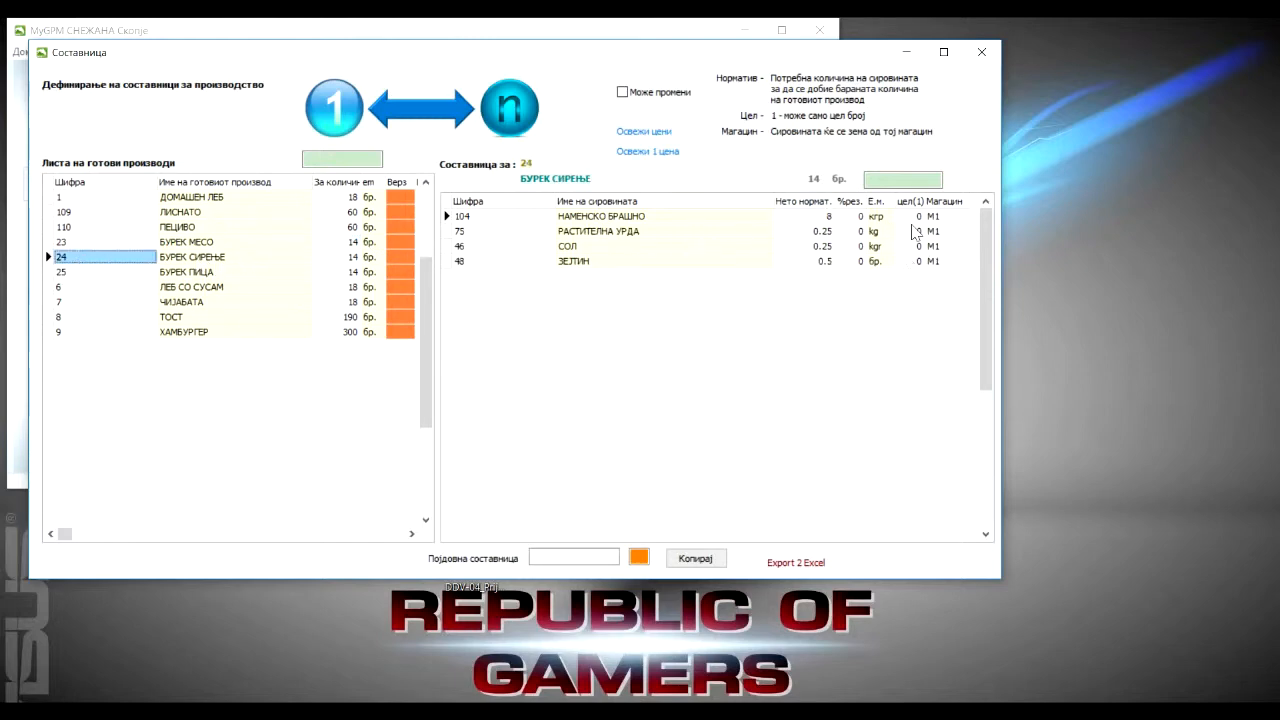
click(982, 54)
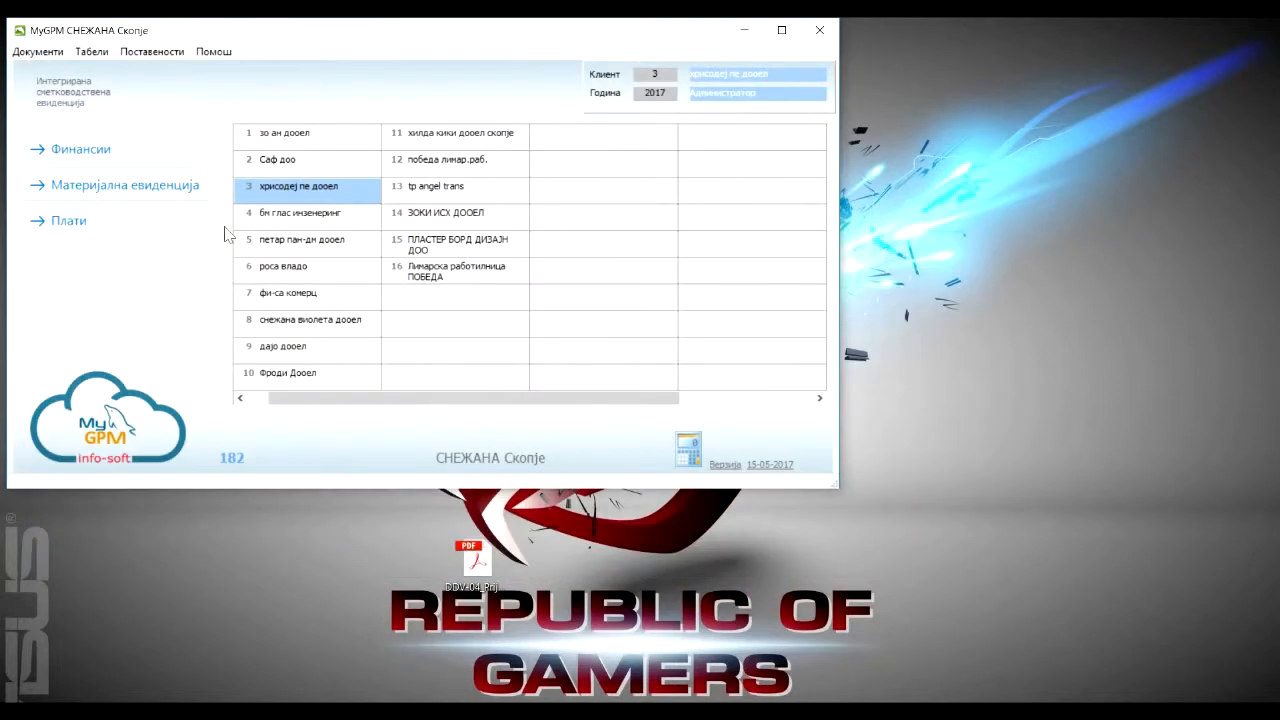
- In Материјална евиденција, list the Приемница од добавувач documents entered into warehouse M1 сировини
click(110, 188)
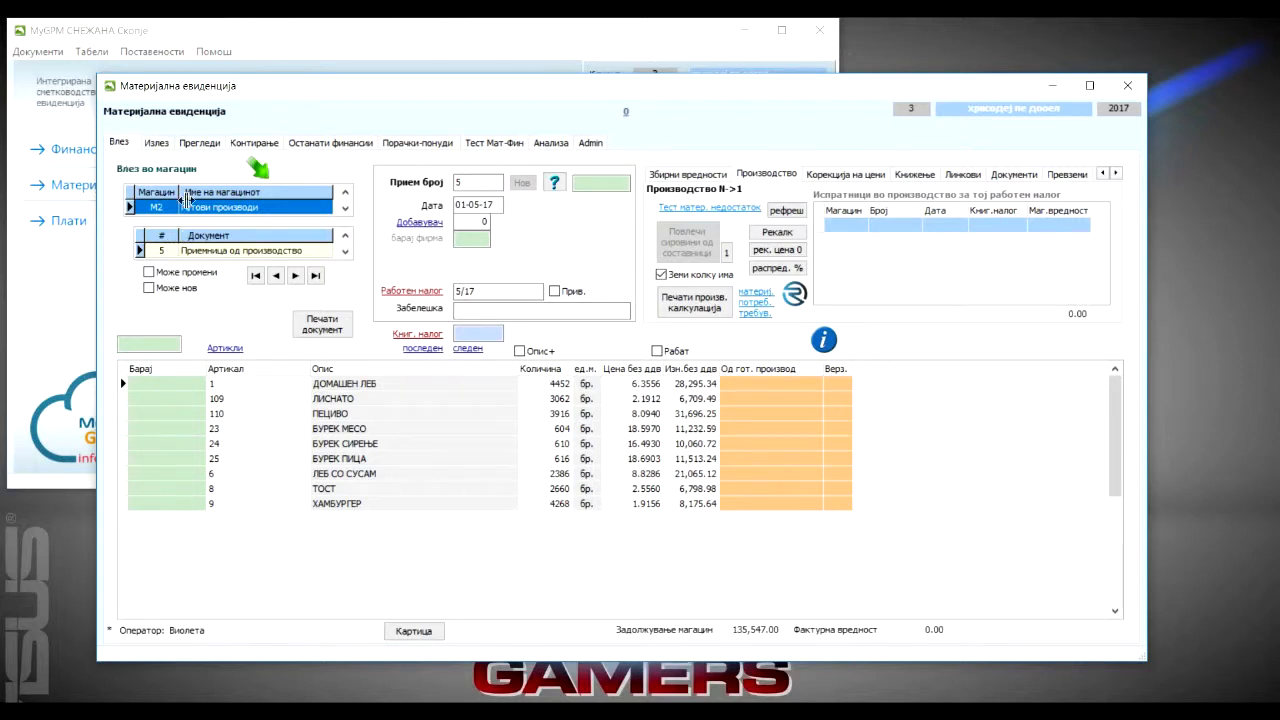
click(197, 199)
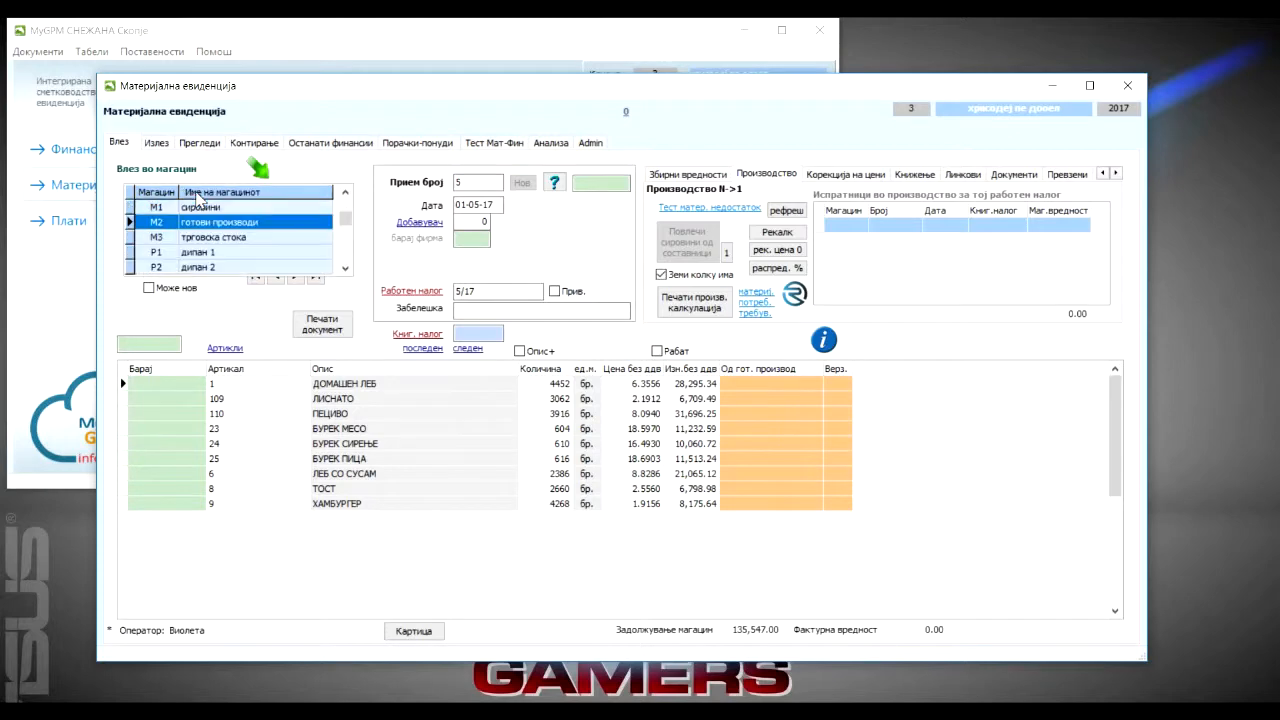
click(197, 210)
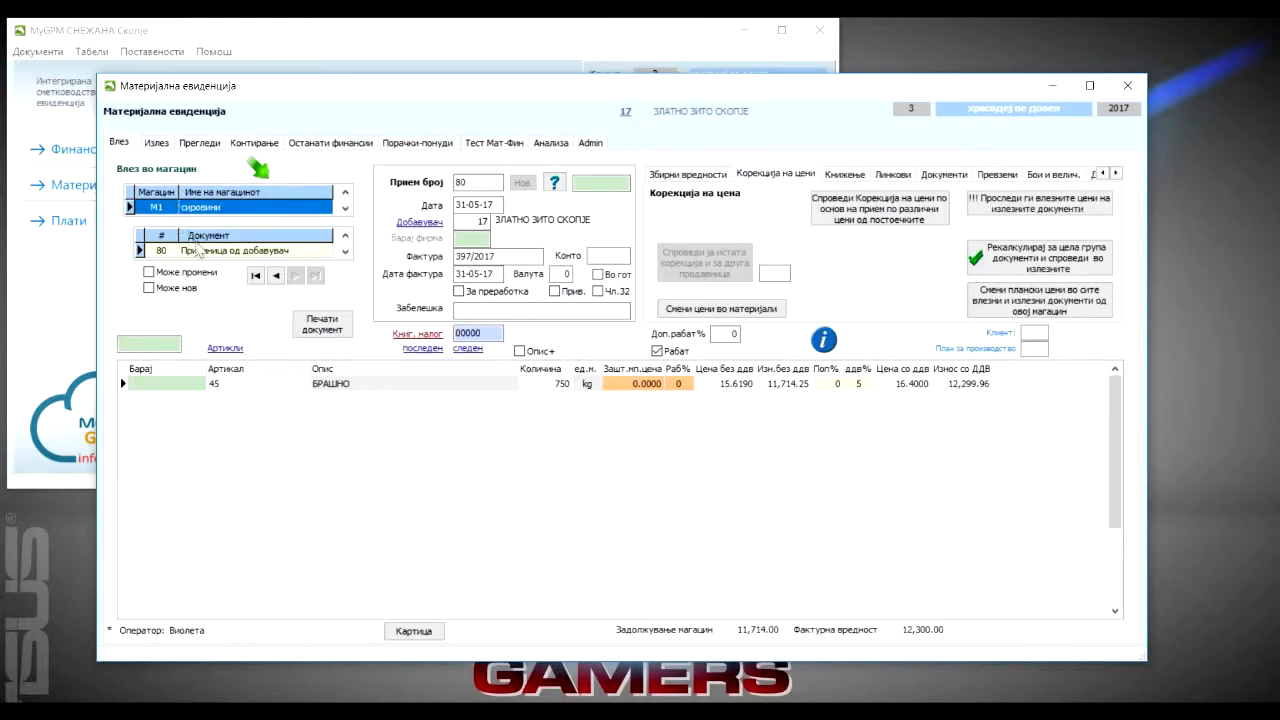
click(207, 246)
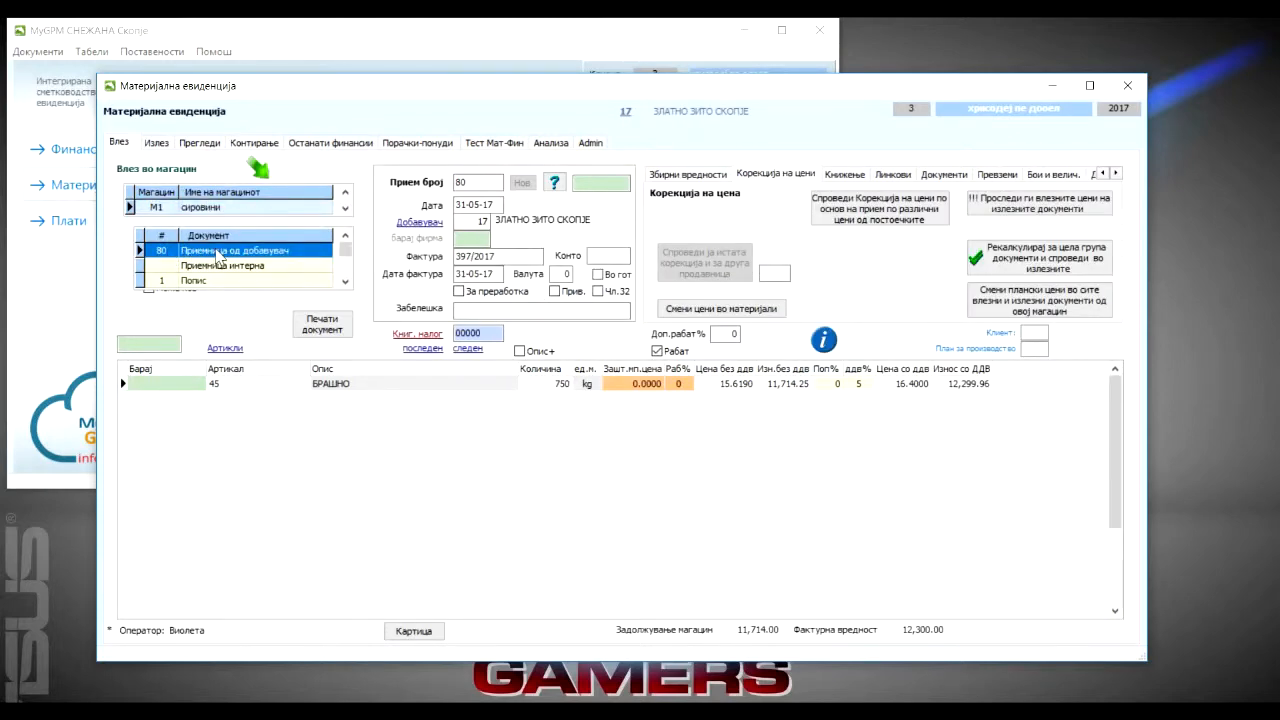
click(215, 251)
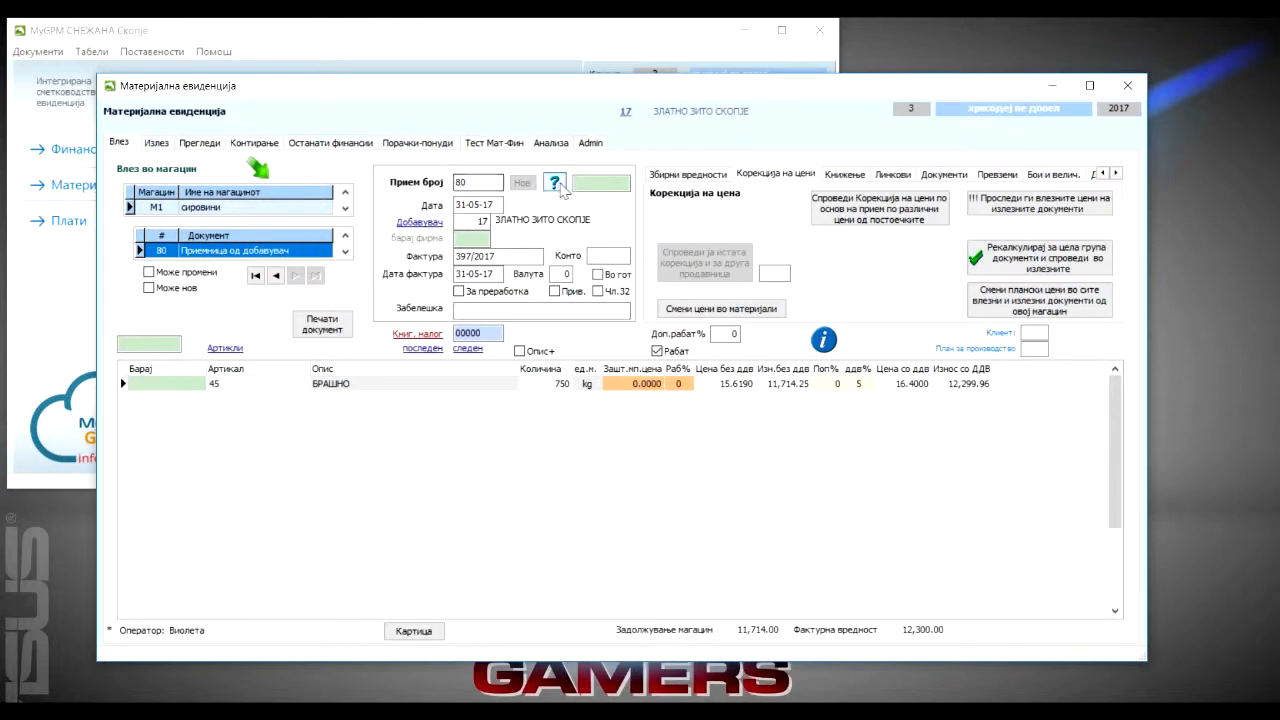
click(555, 184)
click(723, 174)
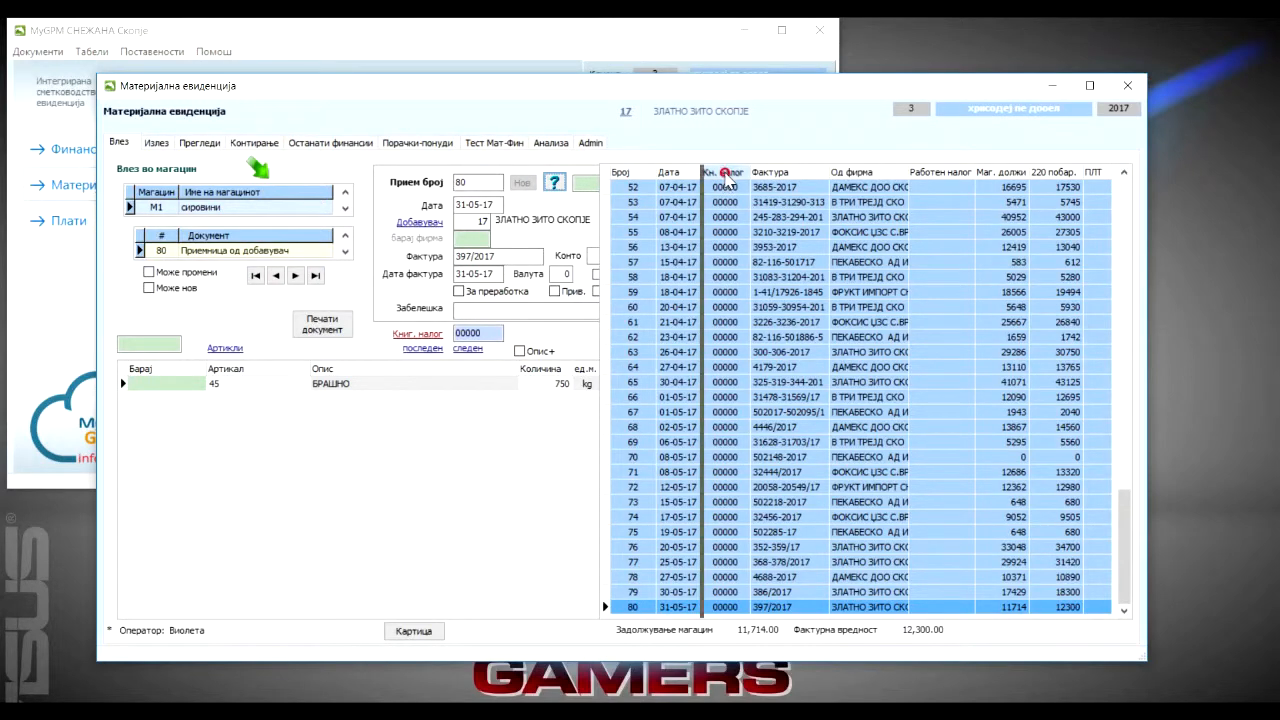
- In the outgoing records of warehouse M1 сировини, list the Требов/Испрат производство documents and open document 1
click(157, 143)
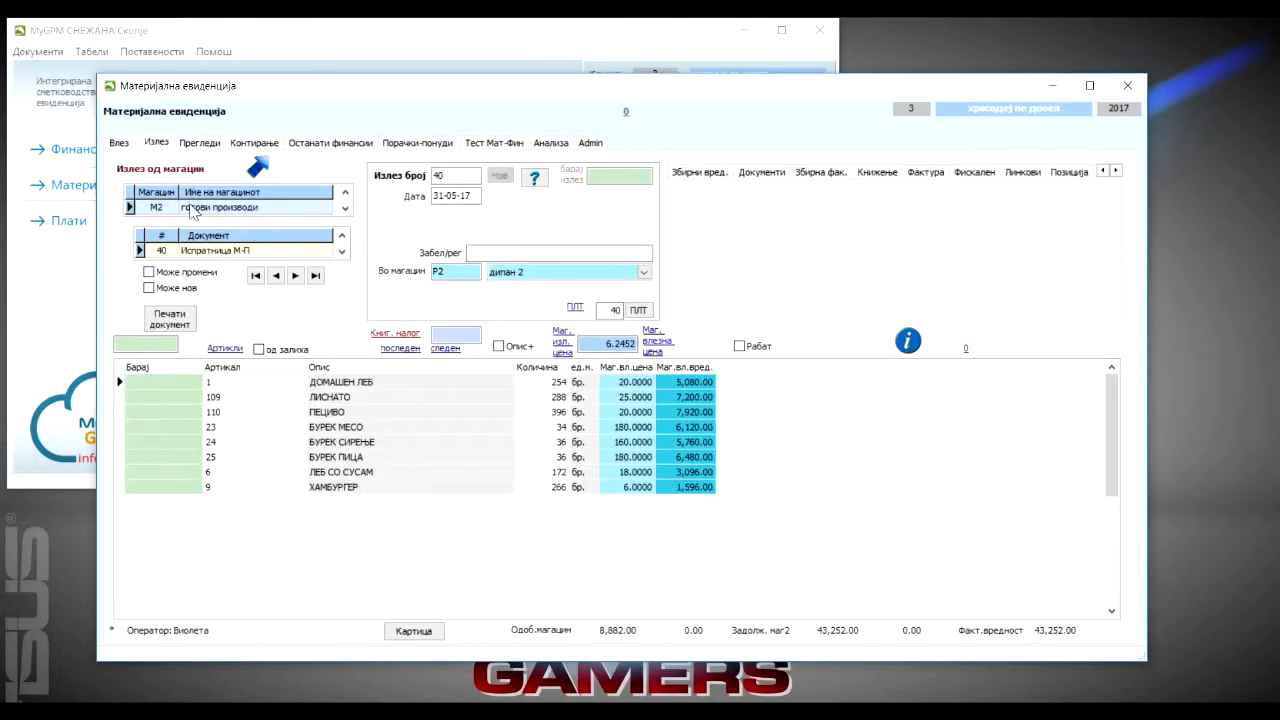
click(198, 200)
click(206, 230)
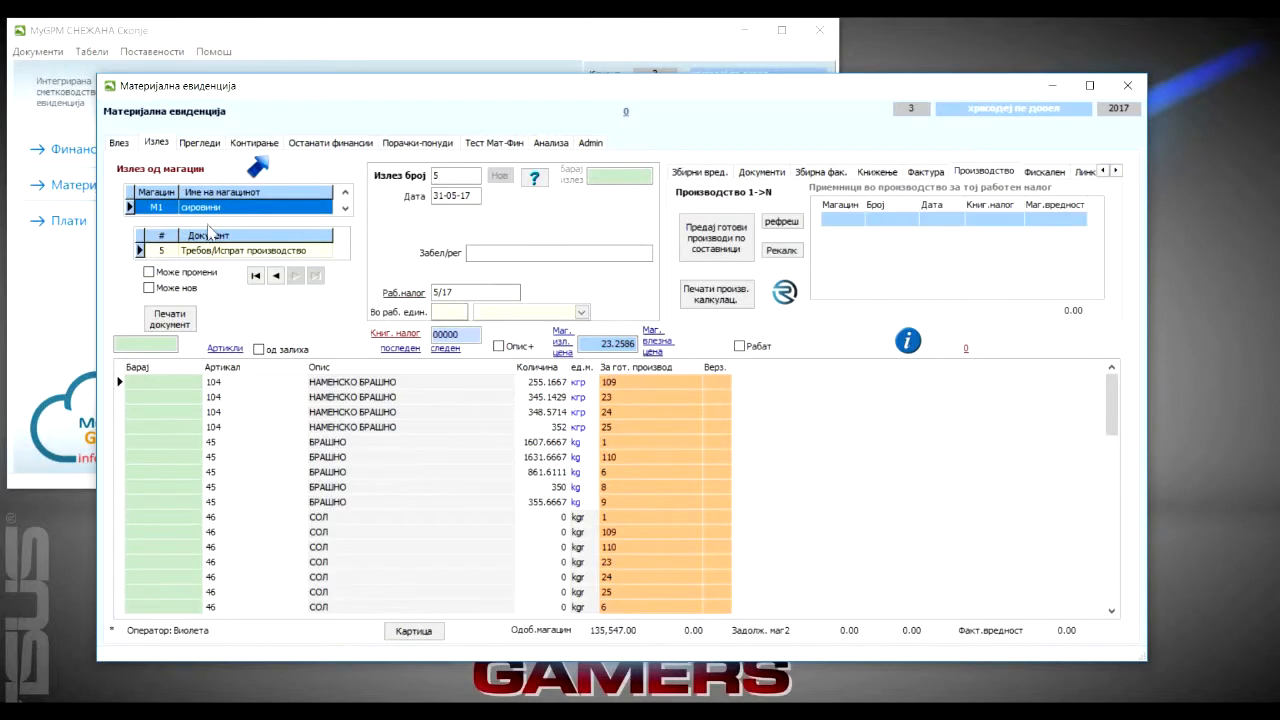
click(541, 176)
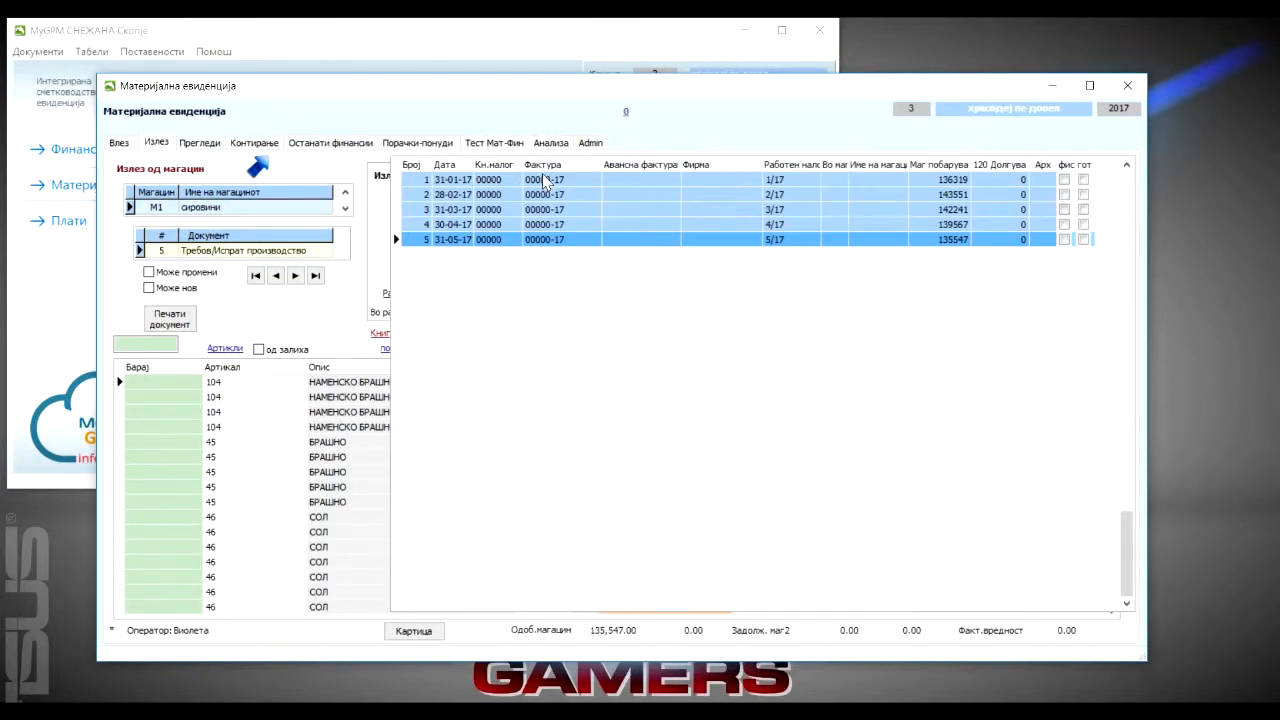
click(458, 182)
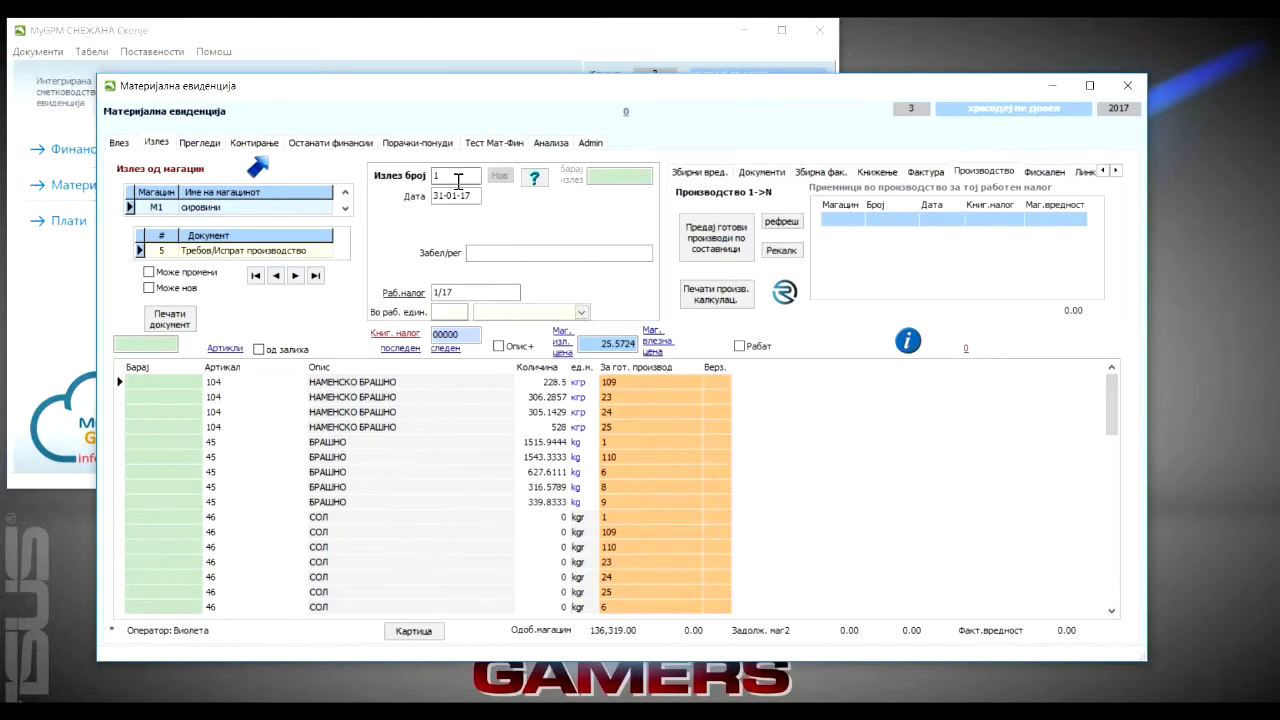
- List the M1 production requisitions again, step through them to the last one, and open document 5
click(541, 185)
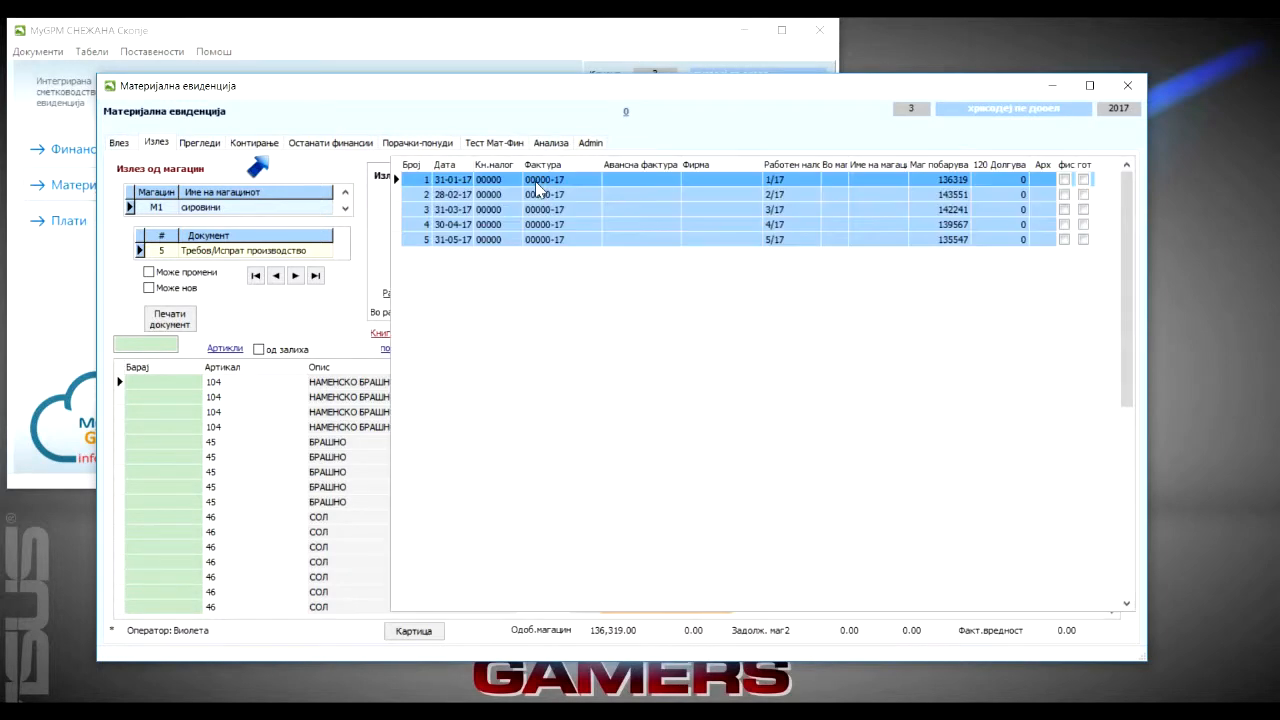
click(294, 277)
click(294, 277)
click(294, 277)
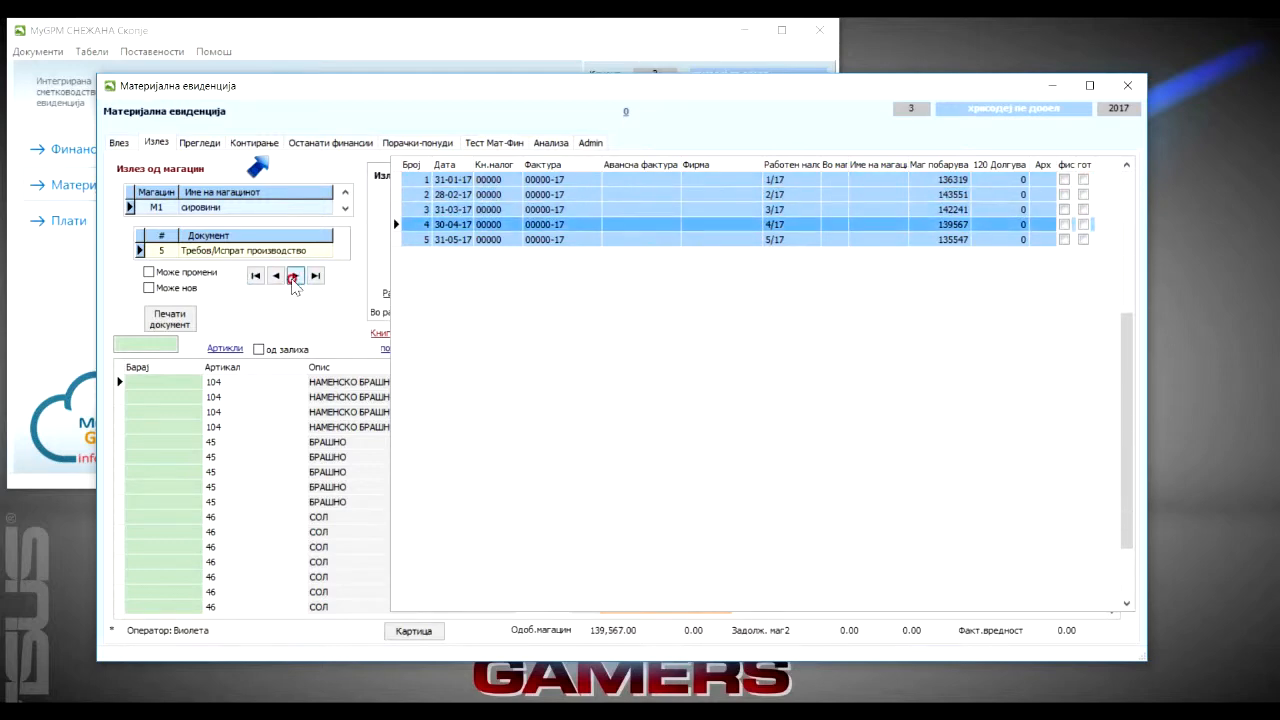
click(294, 277)
click(496, 167)
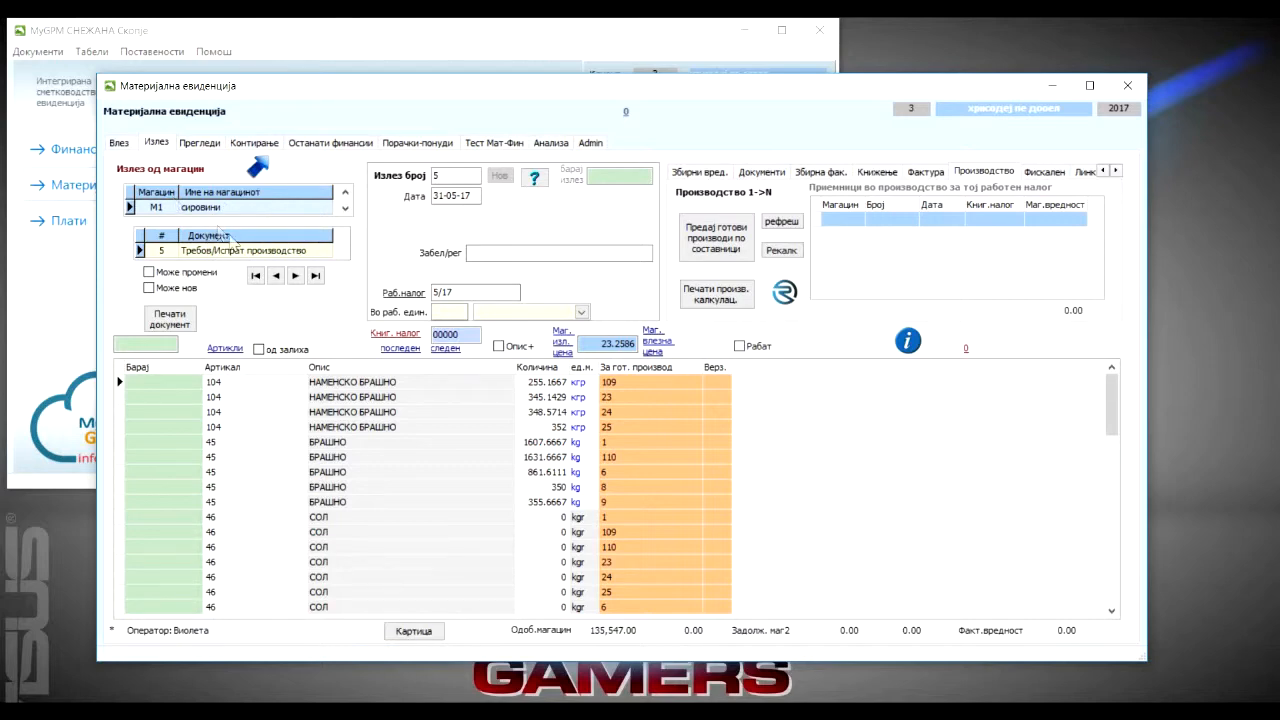
- Check the work order of production requisition 5 and go back to requisition 3
click(433, 291)
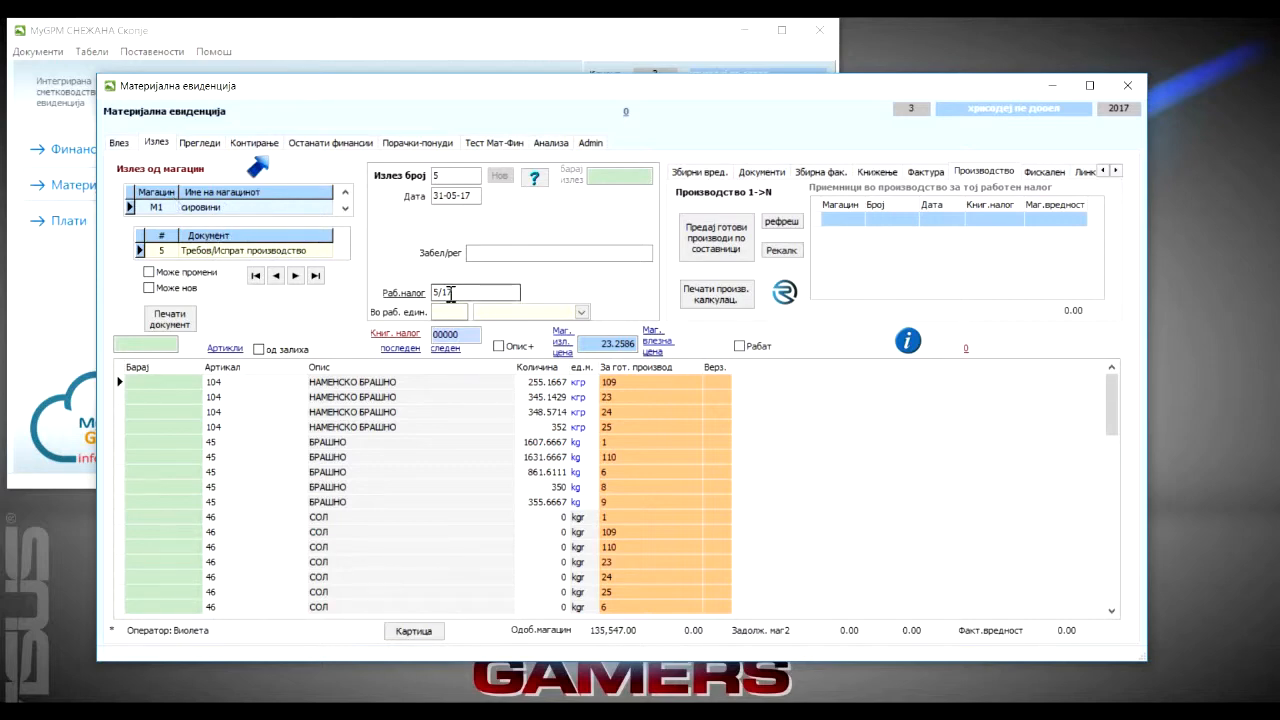
click(279, 277)
click(280, 278)
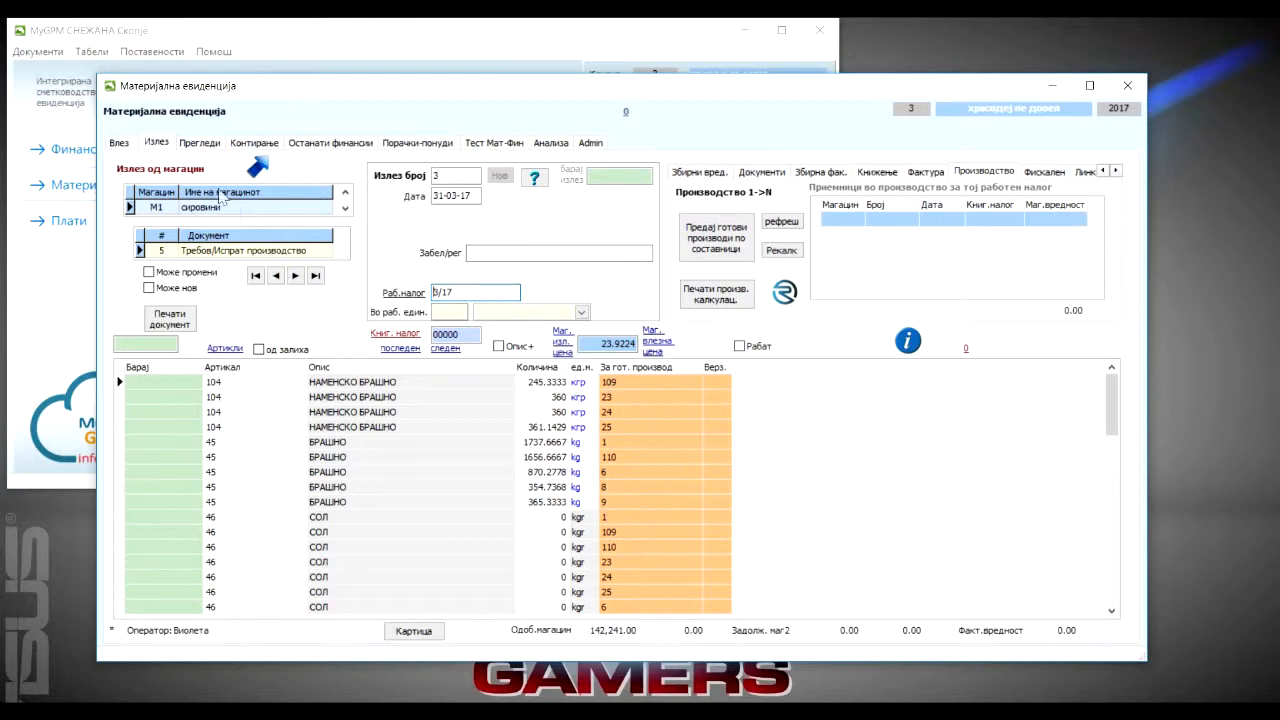
- In the incoming records of warehouse M2 готови производи, check the work order on Приемница од производство number 5
click(122, 145)
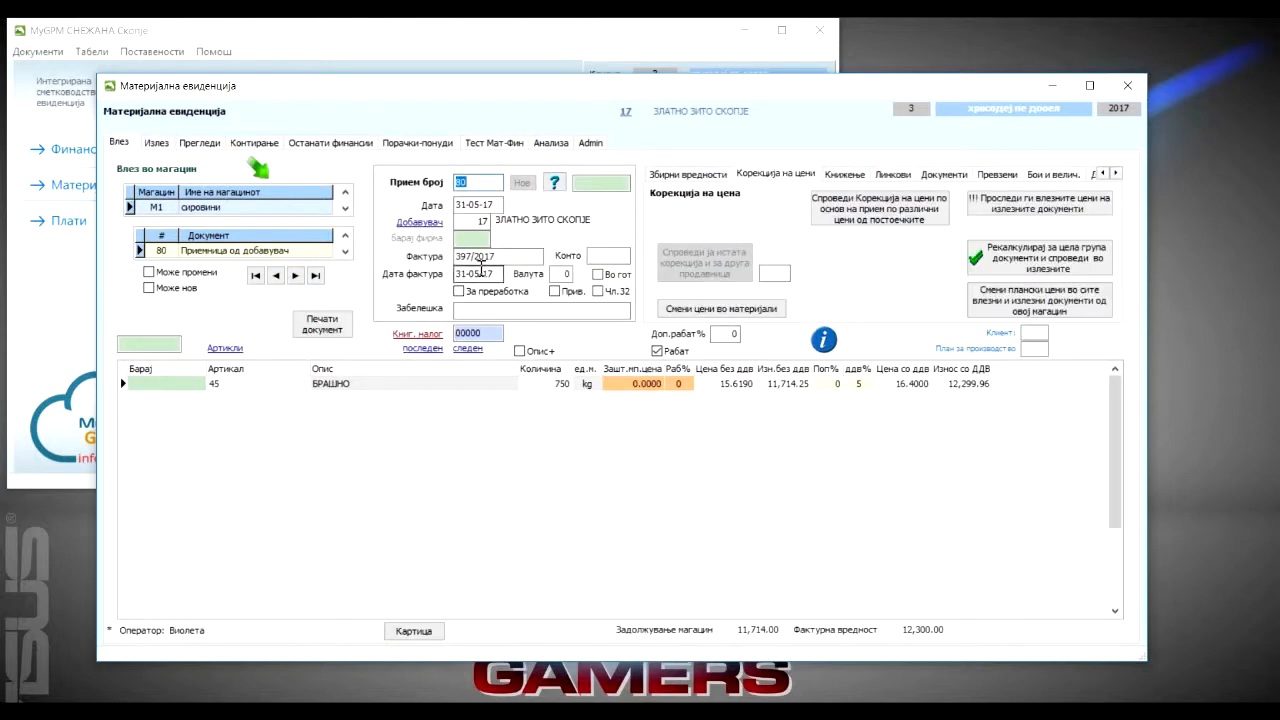
click(214, 206)
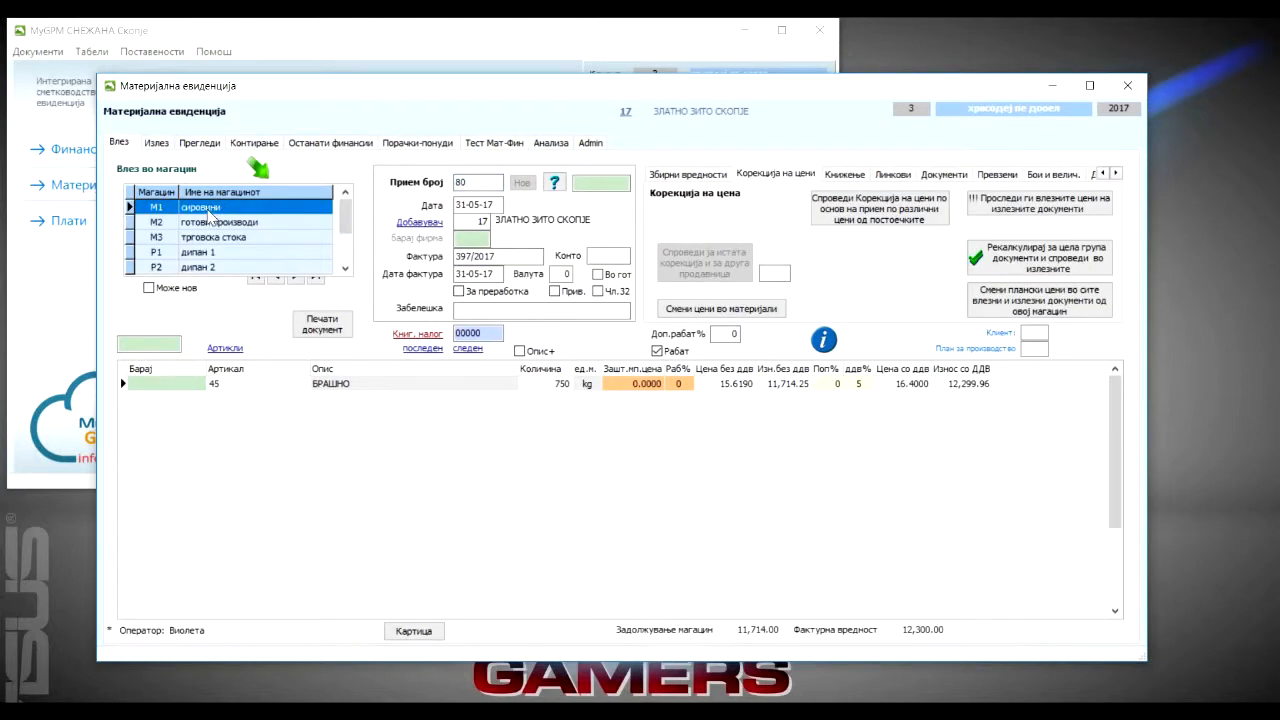
click(204, 222)
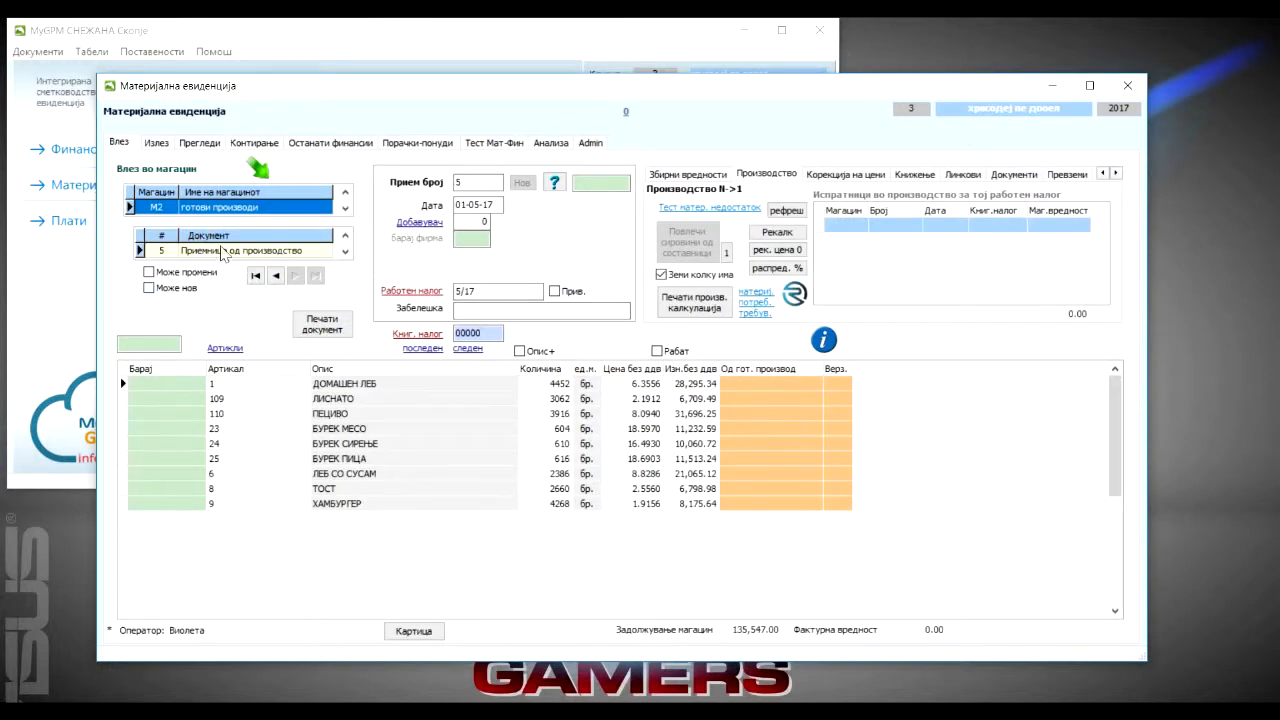
click(242, 237)
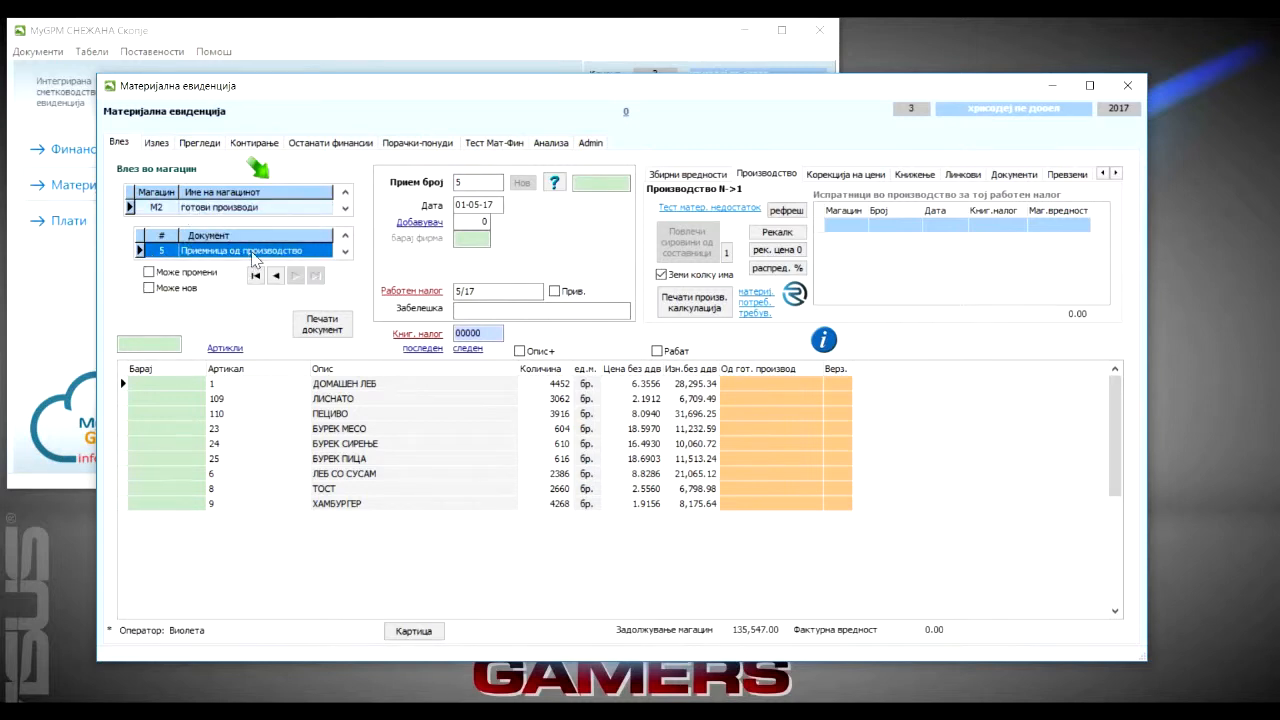
drag(477, 293, 458, 293)
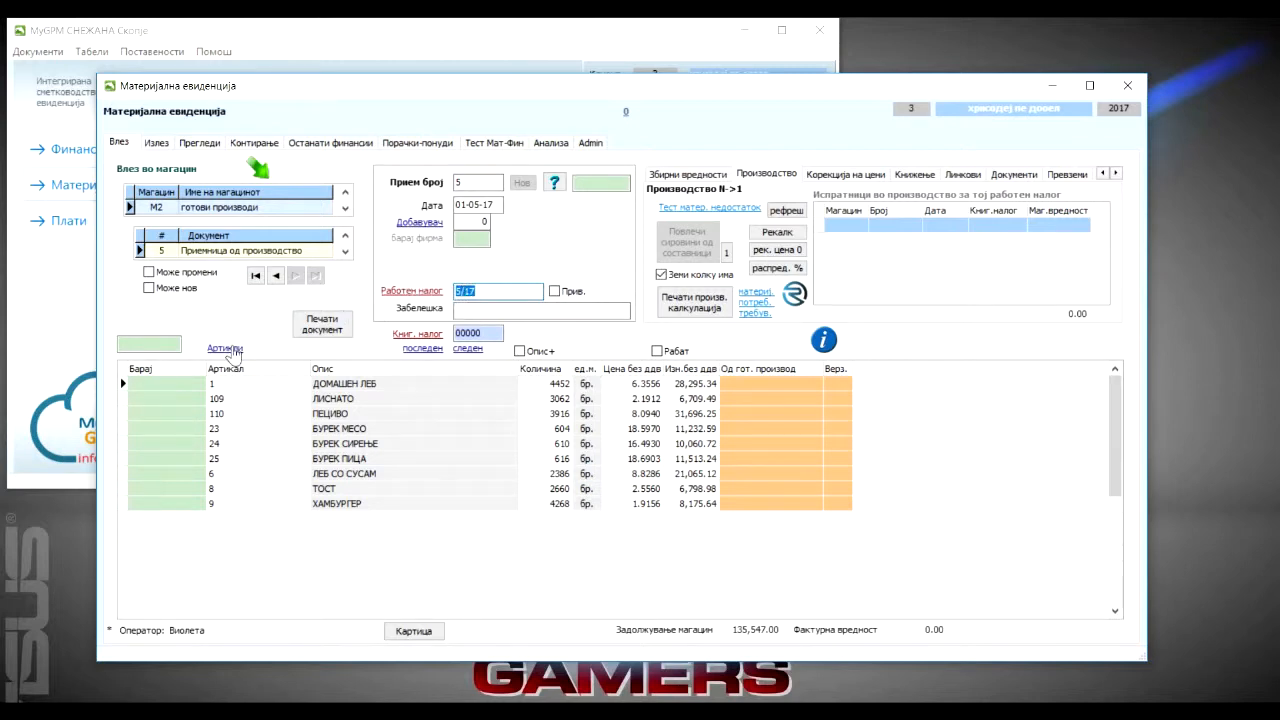
- List the Приемница од производство documents of M2 and open receipt 3 for work order 3/17
click(258, 238)
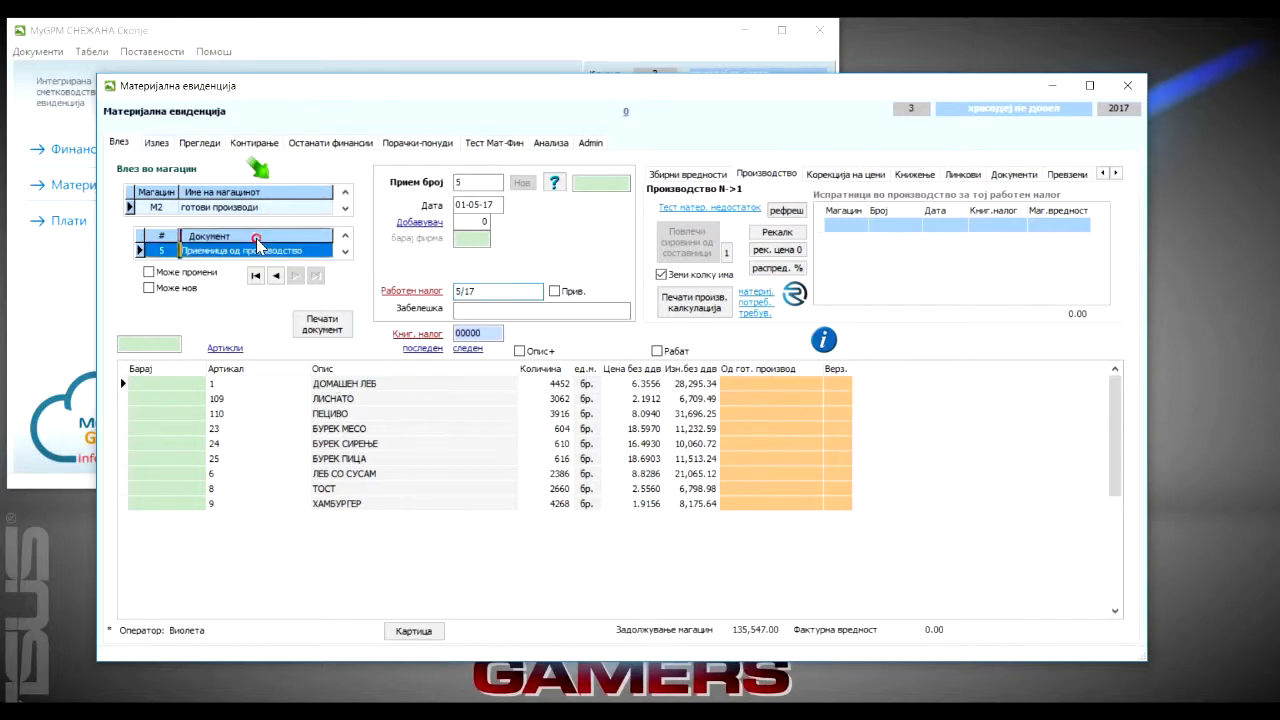
click(259, 237)
click(553, 185)
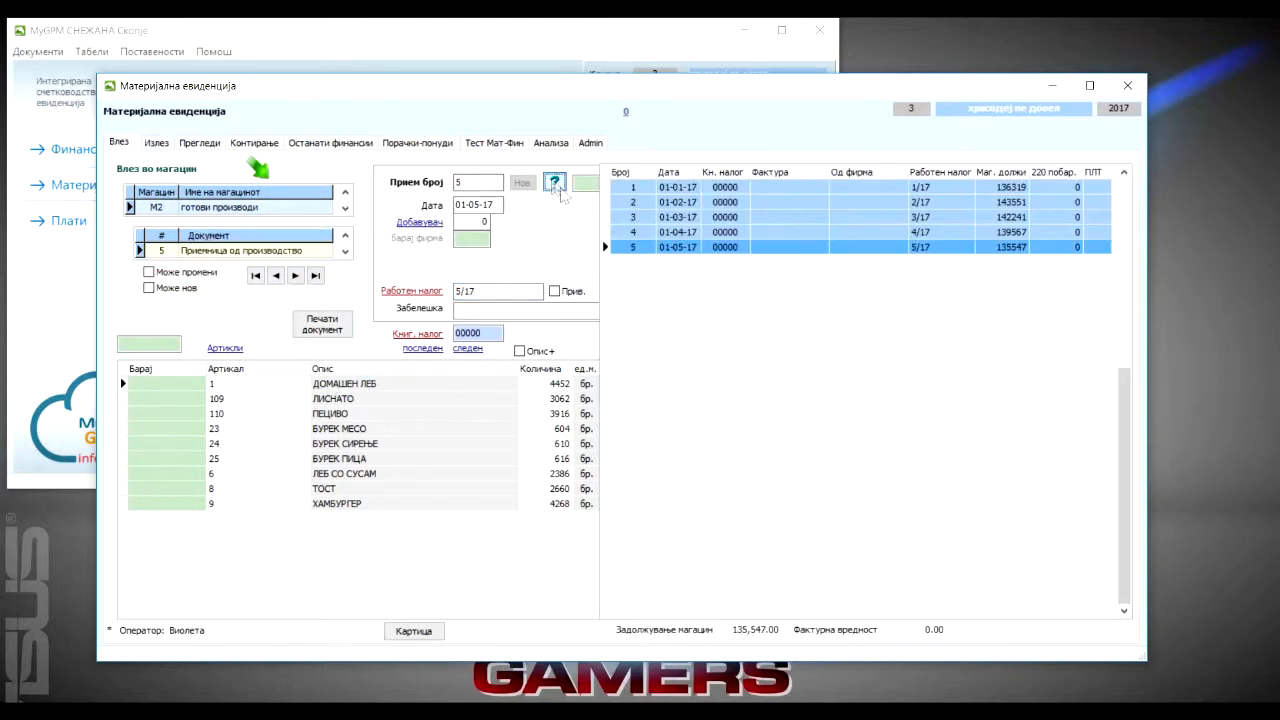
double_click(686, 228)
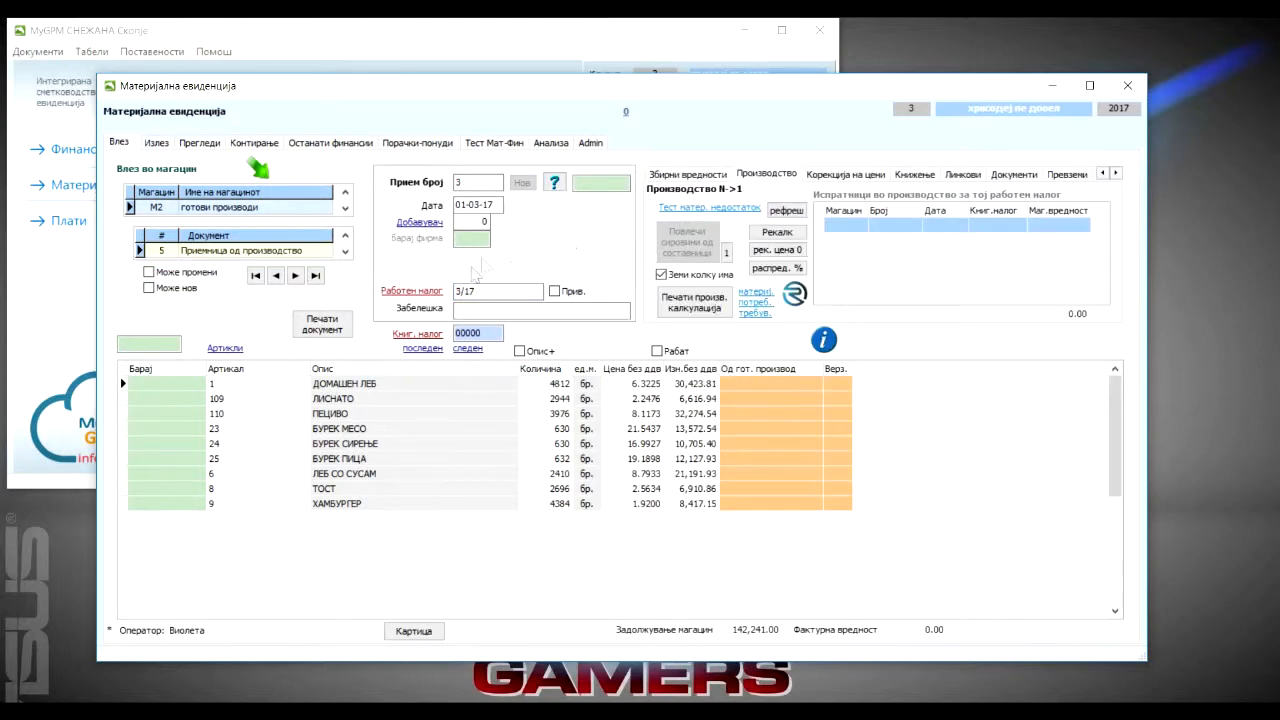
click(553, 182)
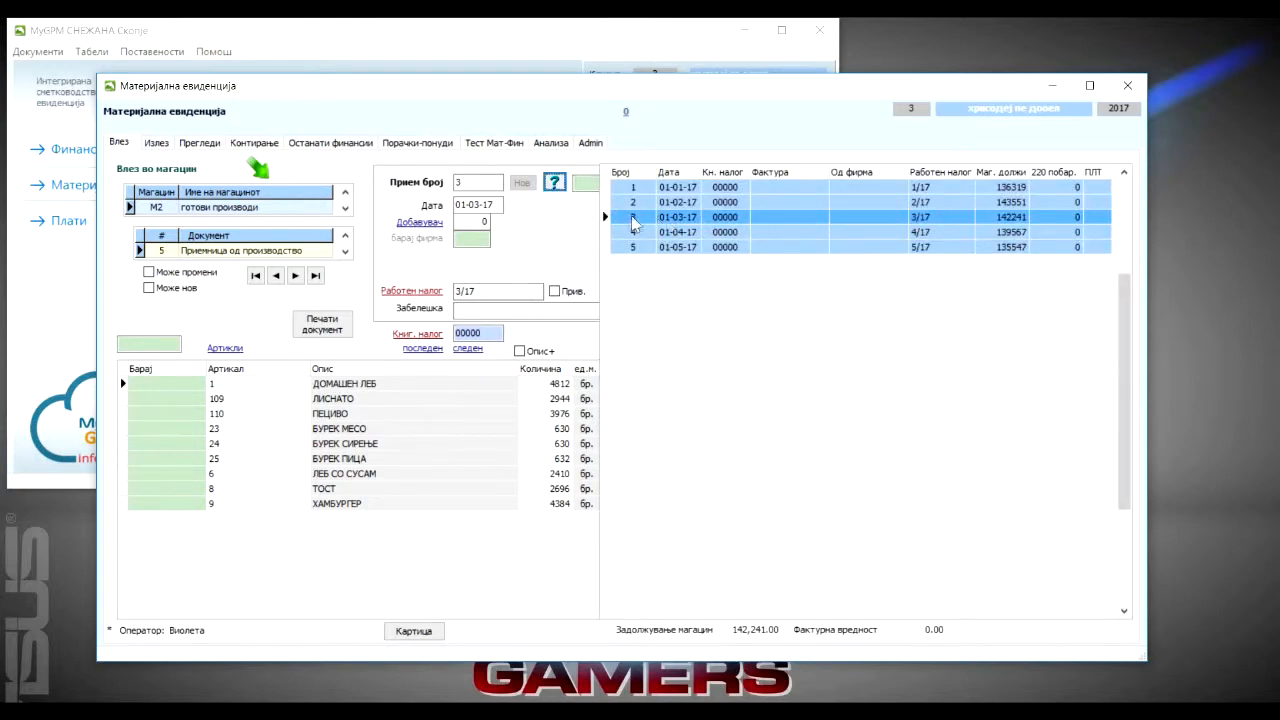
double_click(926, 222)
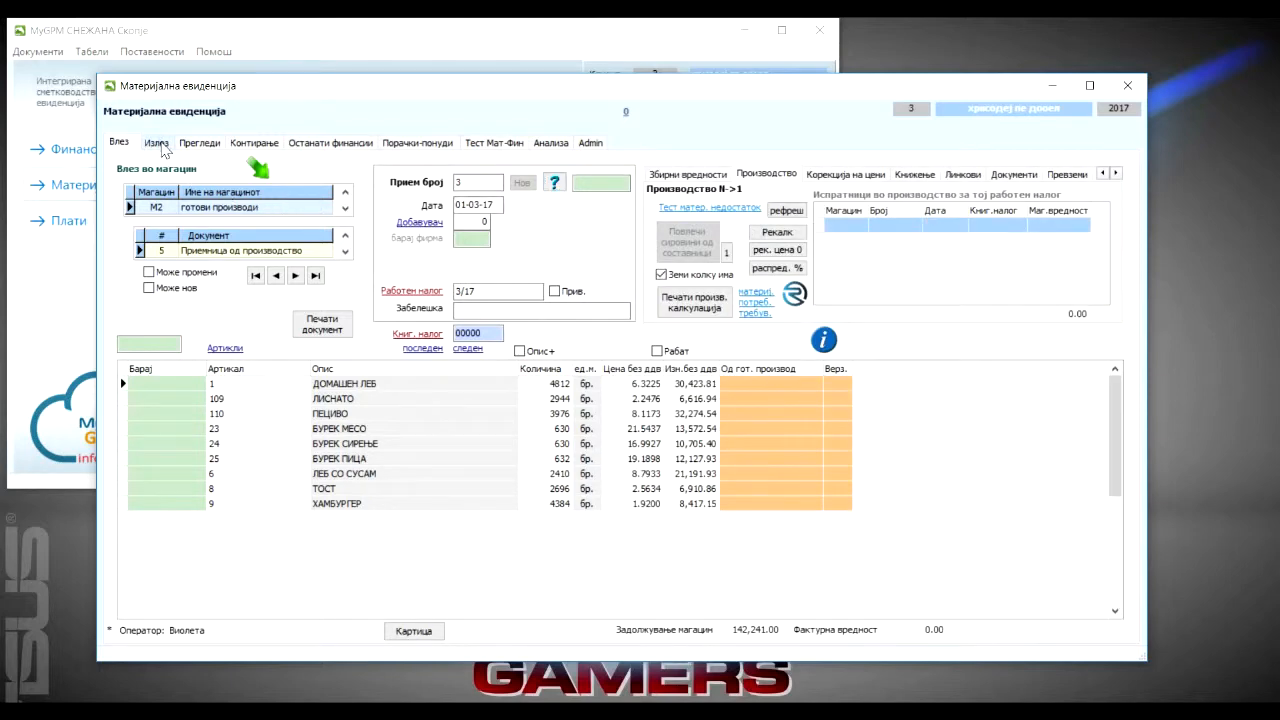
- View M1 production requisition 3 for work order 3/17, and return to M2 receipt 3 to refresh its linked production dispatch notes
click(157, 142)
click(538, 185)
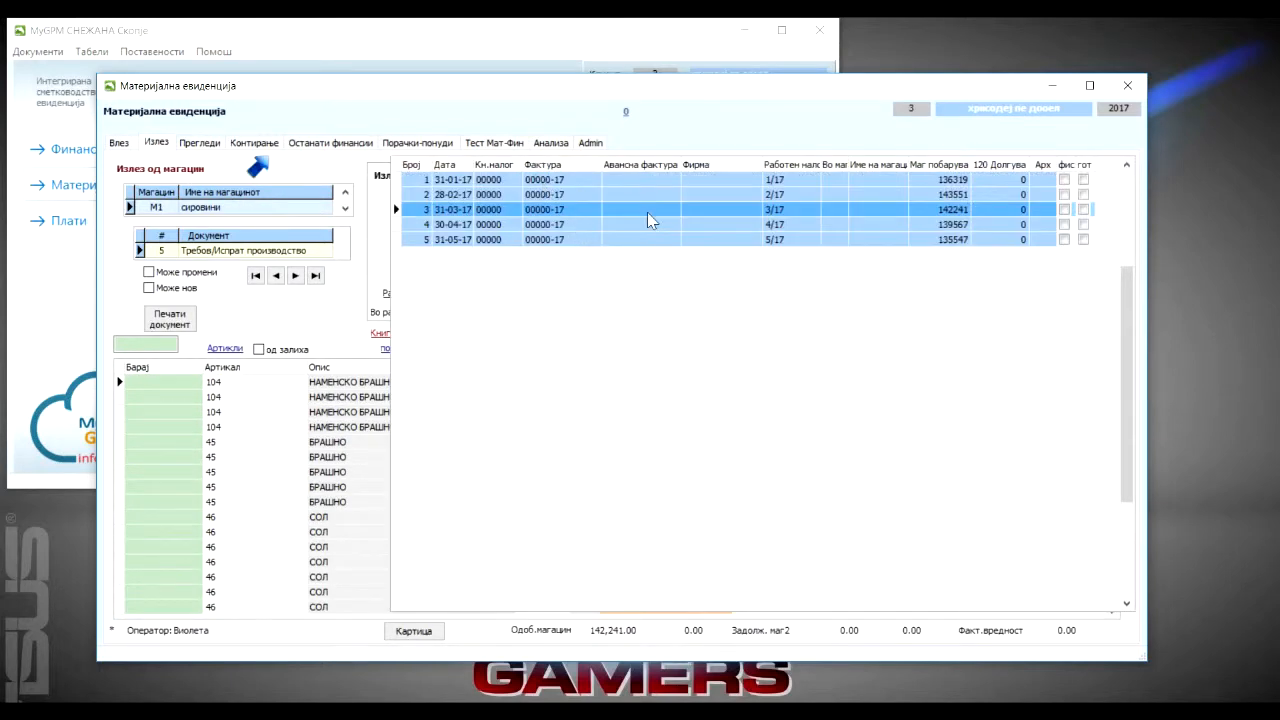
double_click(758, 220)
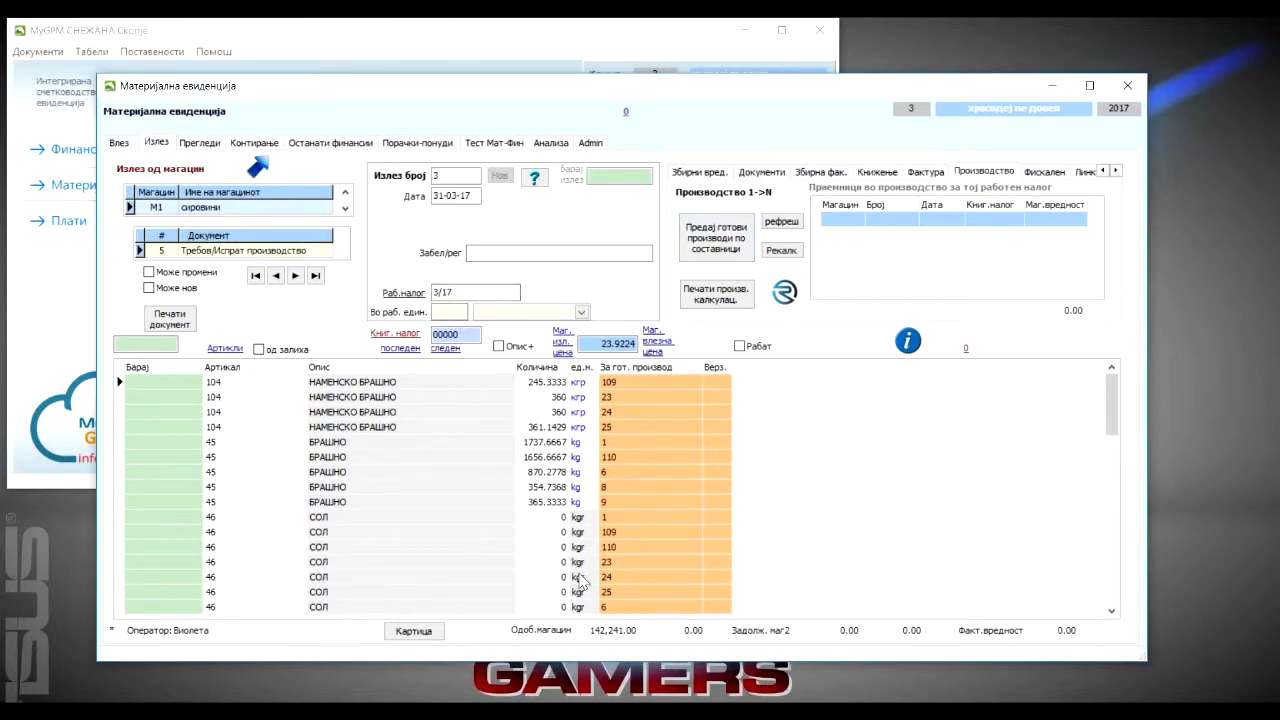
click(118, 144)
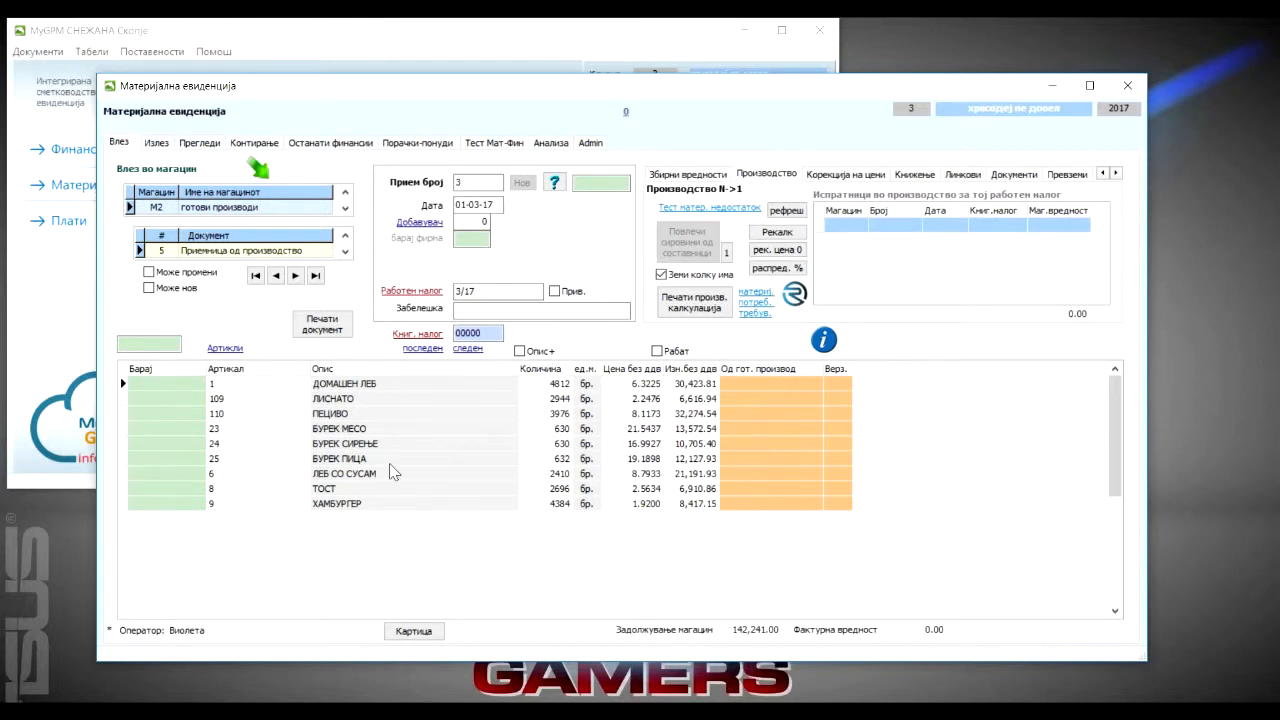
click(788, 211)
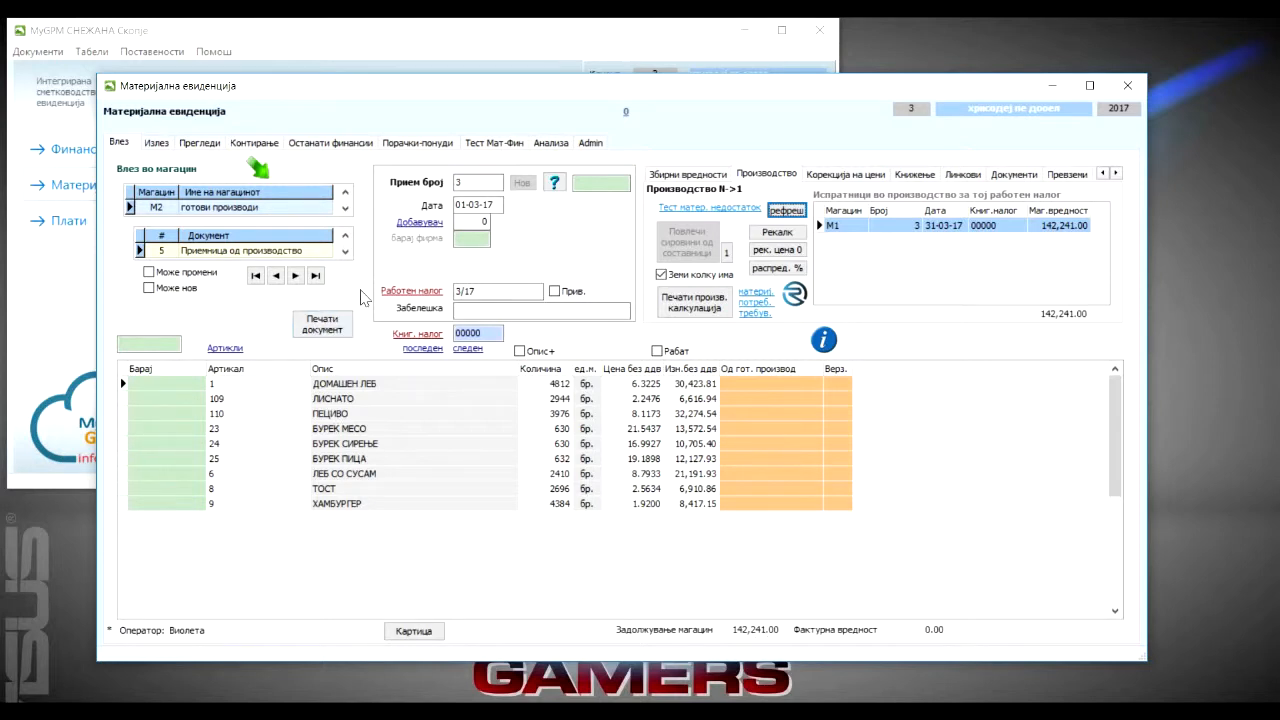
- Enable new documents, create a new Приемница од производство in M2, and add article 24 БУРЕК СИРЕЊЕ with quantity 50
click(149, 288)
click(521, 182)
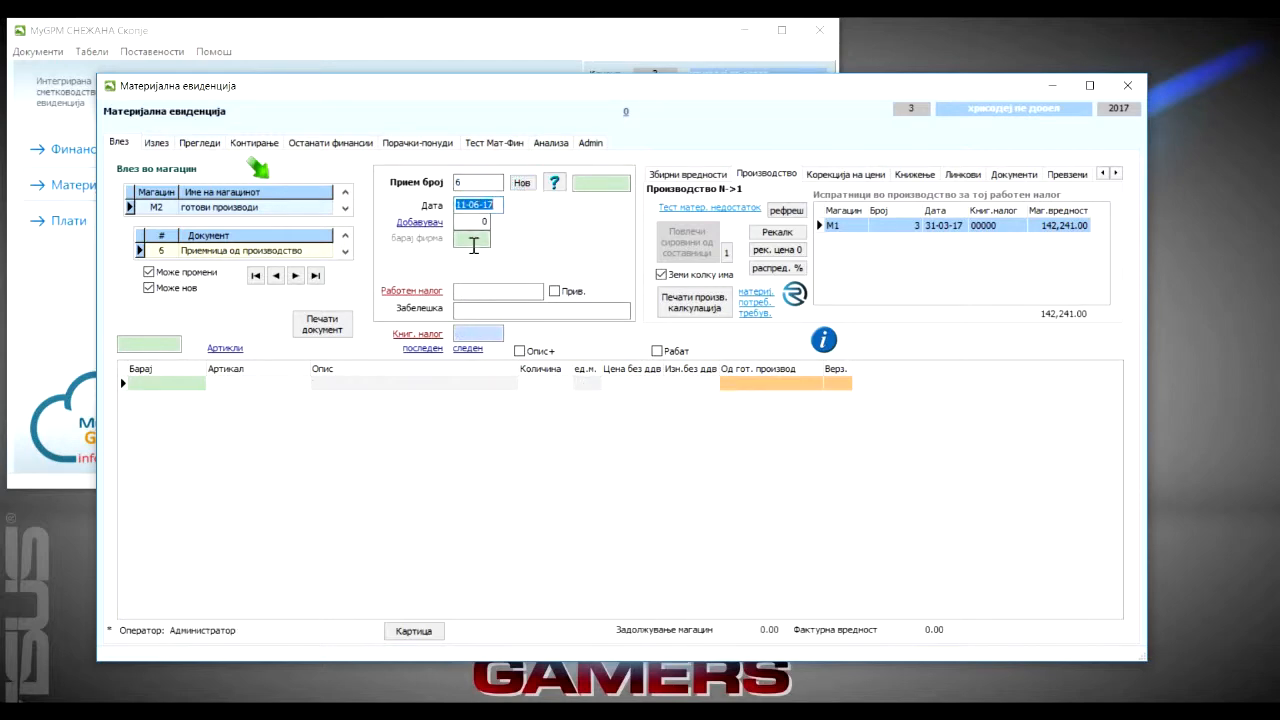
click(180, 384)
text(24)
key(Return)
key(Return)
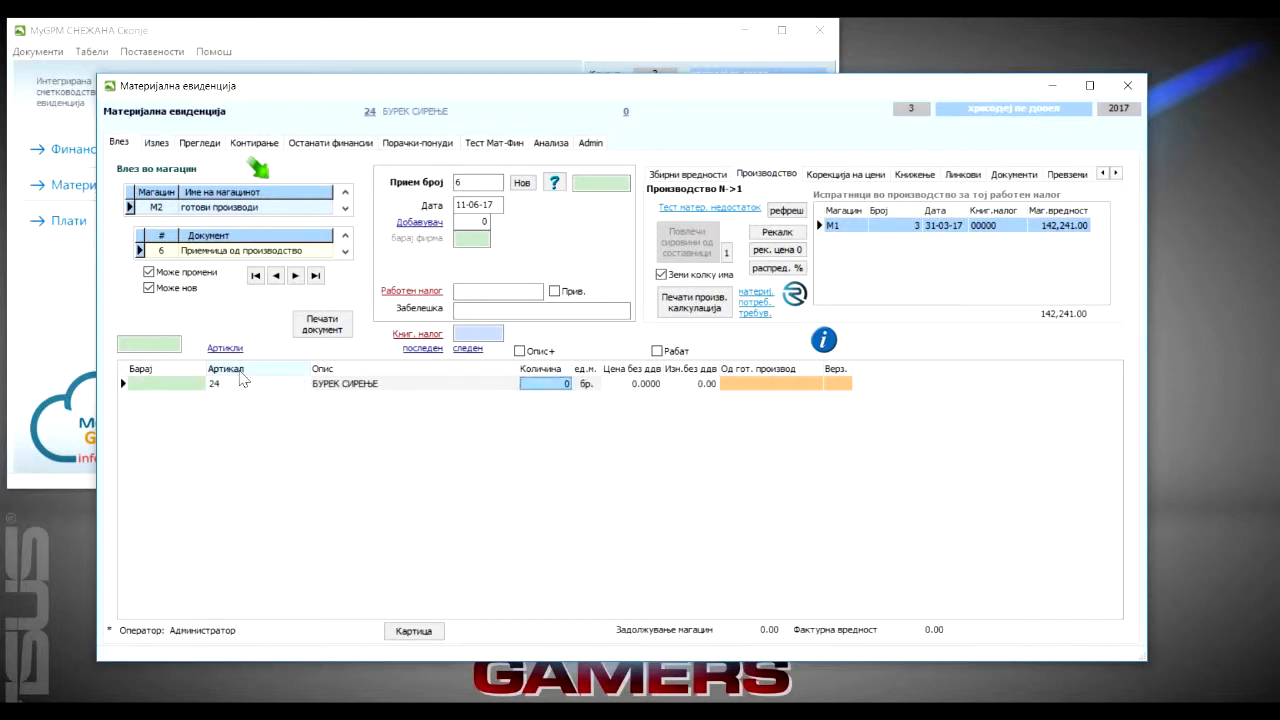
text(5)
key(Return)
key(Return)
key(Return)
key(Return)
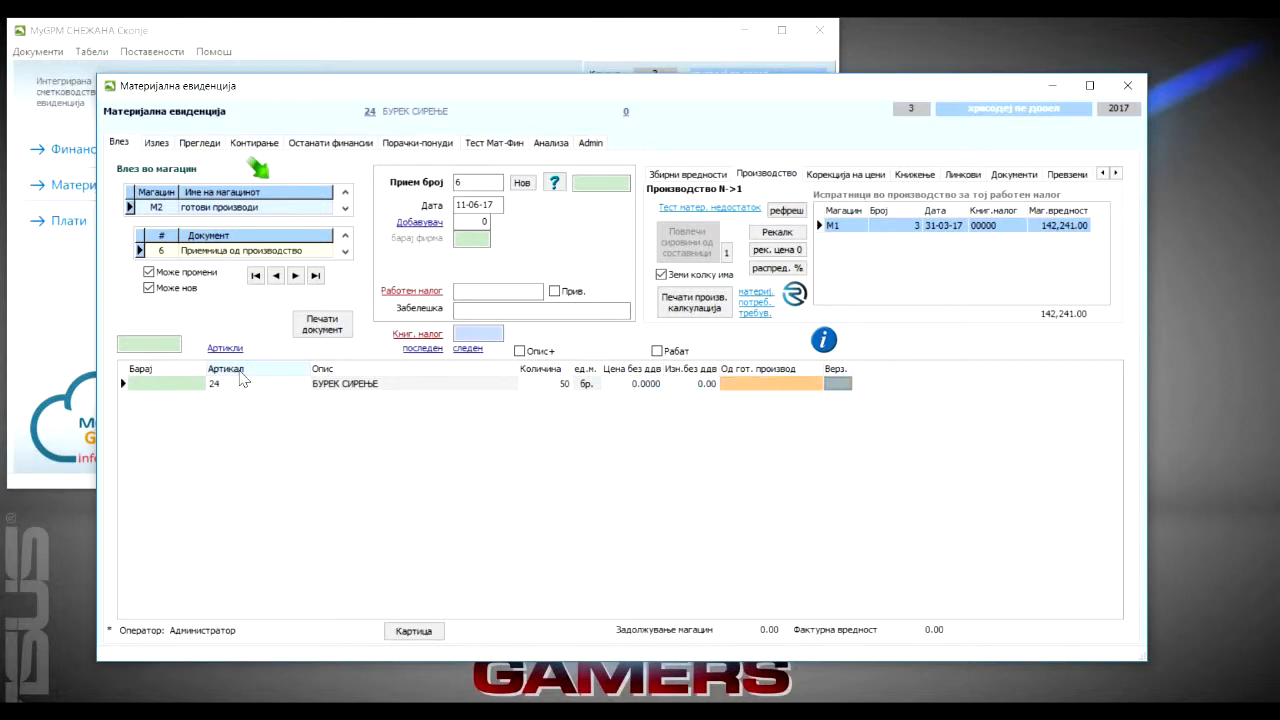
- Add article 25 БУРЕК ПИЦА with quantity 12 as the second line of the new receipt
key(Return)
text(25)
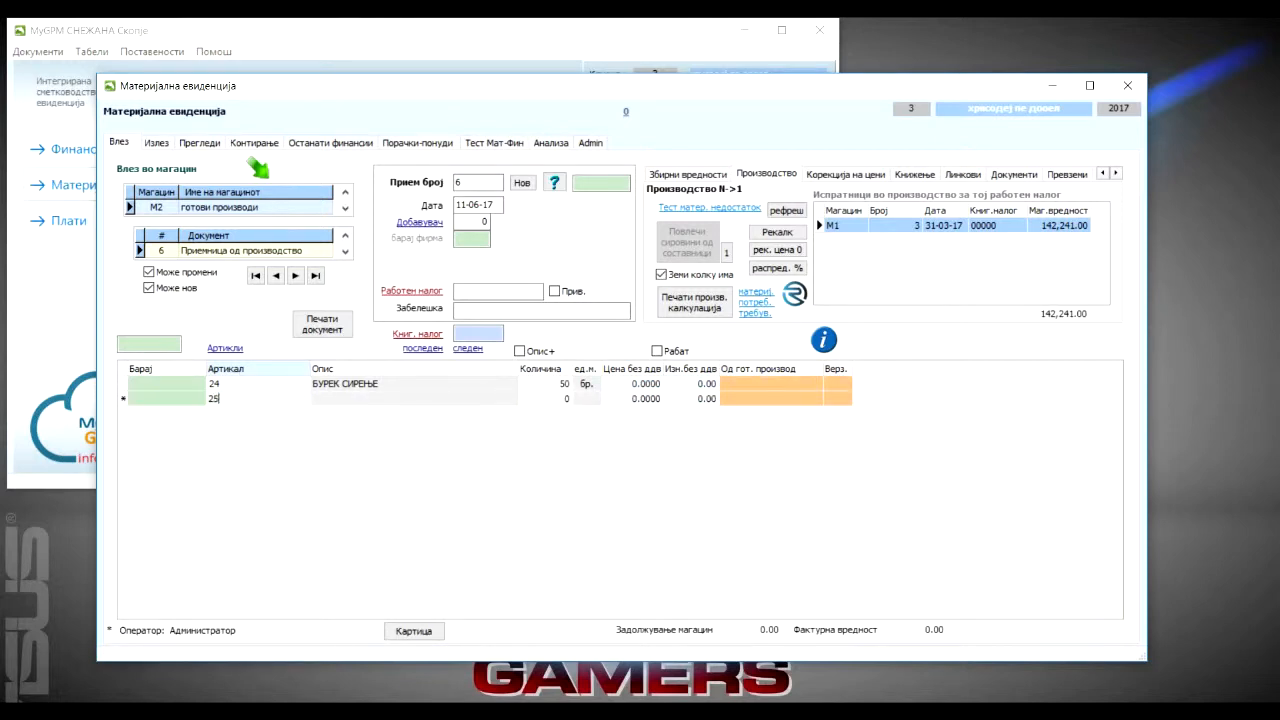
key(Return)
text(1)
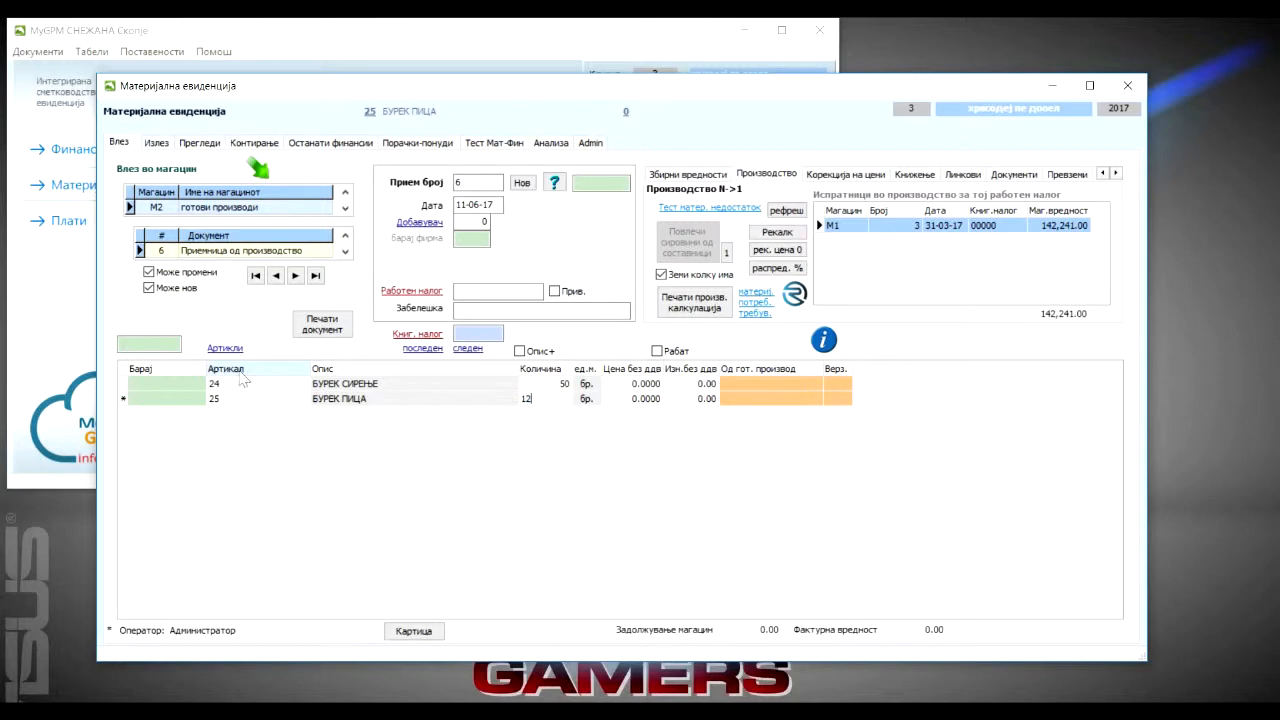
text(2)
key(Return)
key(Up)
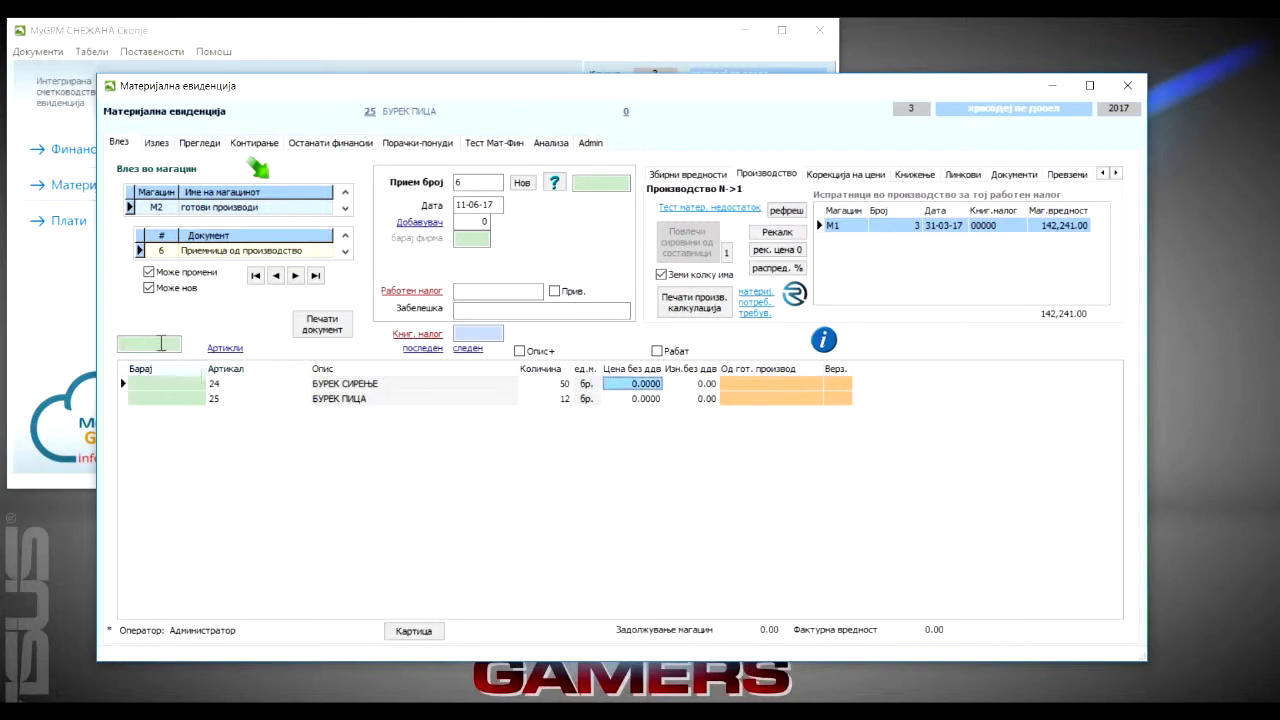
- Set the work order (Работен налог) of the new receipt to 6/17 TEST
click(410, 292)
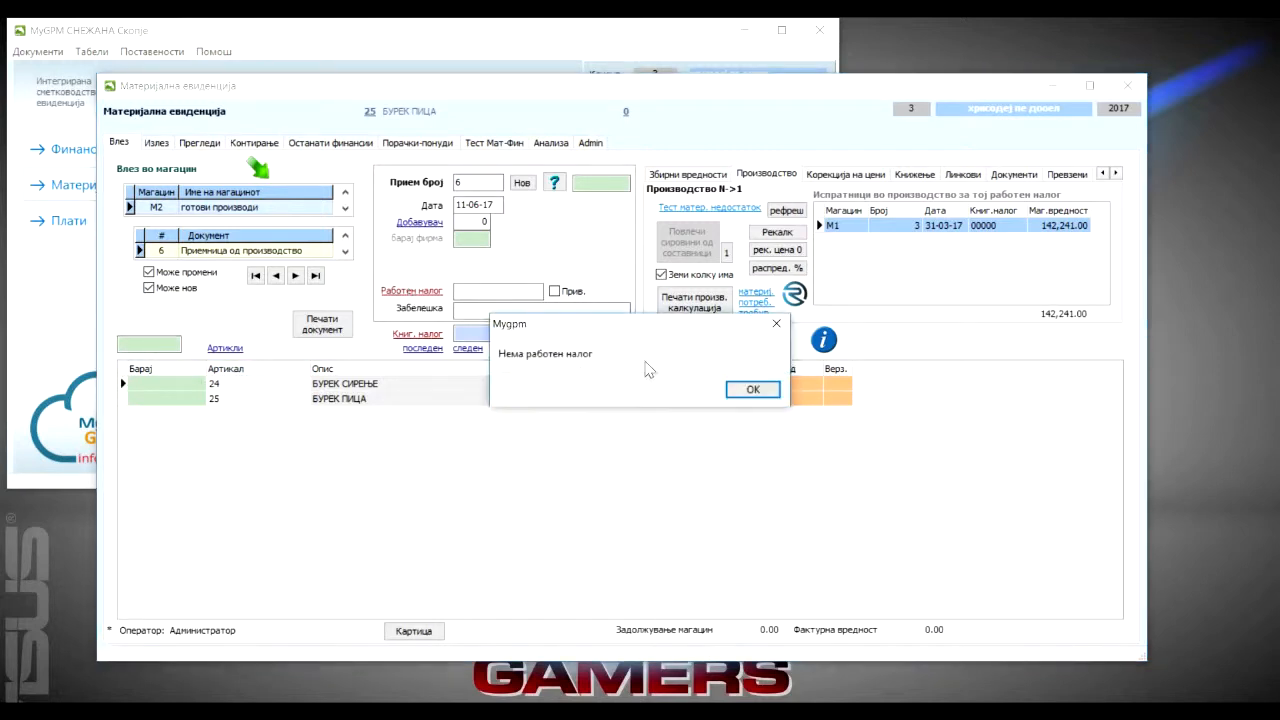
click(749, 389)
click(510, 291)
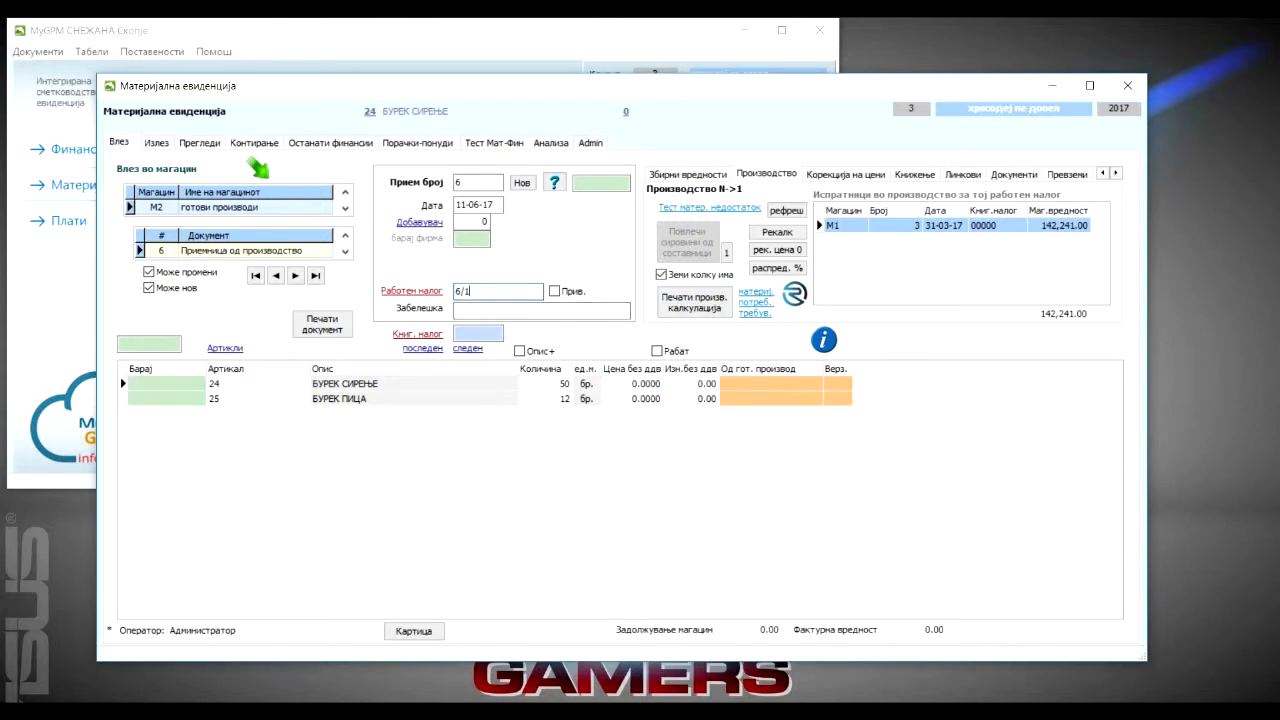
key(Return)
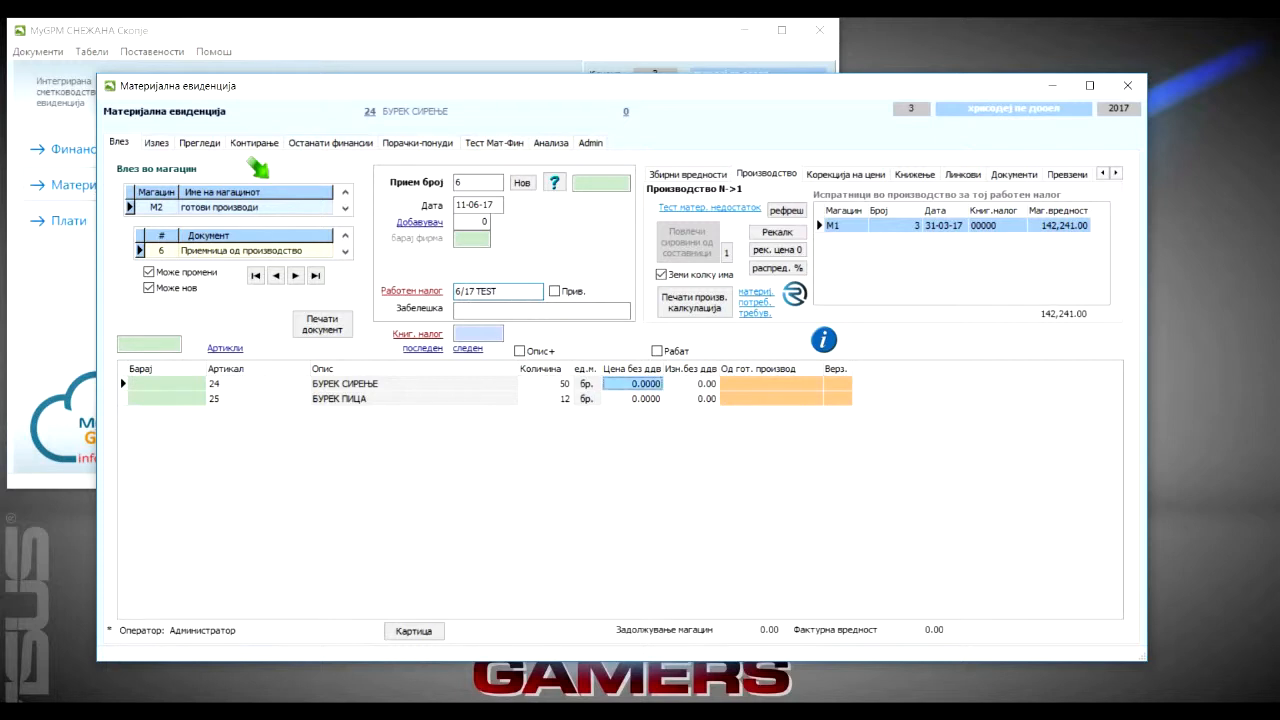
- Review the new receipt's work order, the prices without VAT of both lines, and the article codes
click(432, 290)
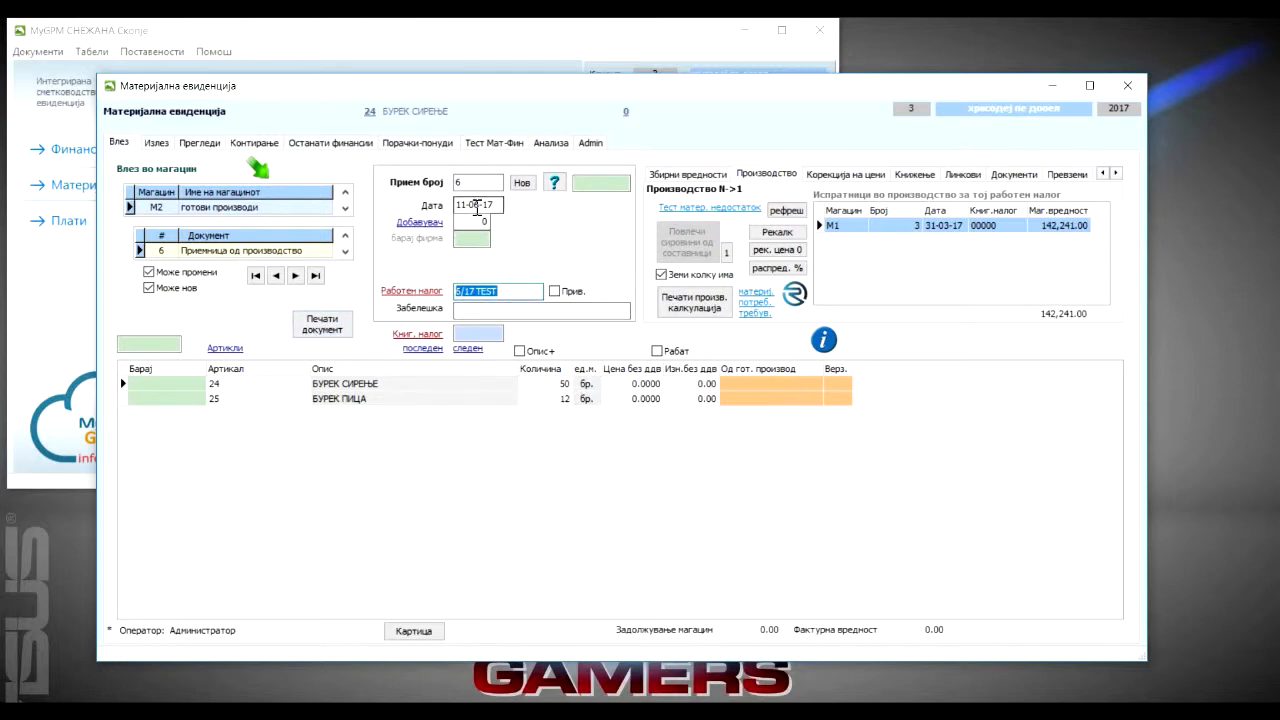
click(640, 383)
click(636, 398)
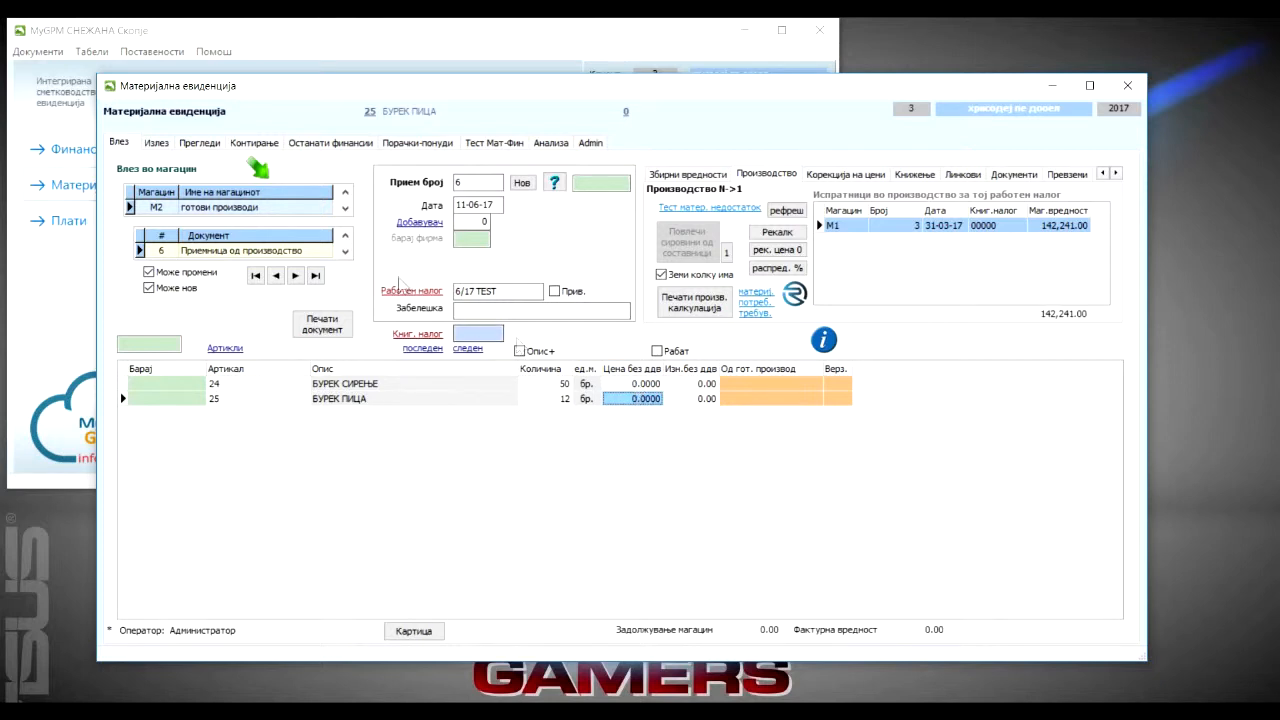
click(228, 386)
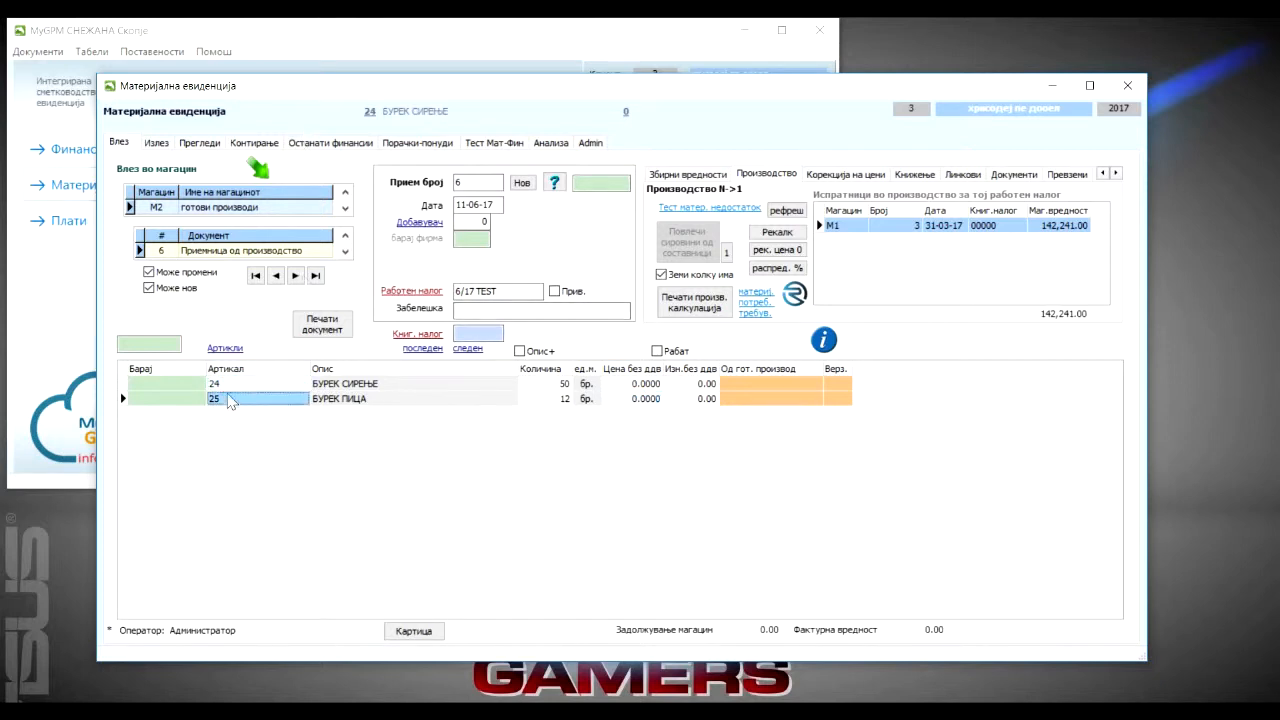
- Review the production compositions (Составница) of articles 24 БУРЕК СИРЕЊЕ and 25 БУРЕК ПИЦА, including their source warehouses
click(89, 53)
click(130, 253)
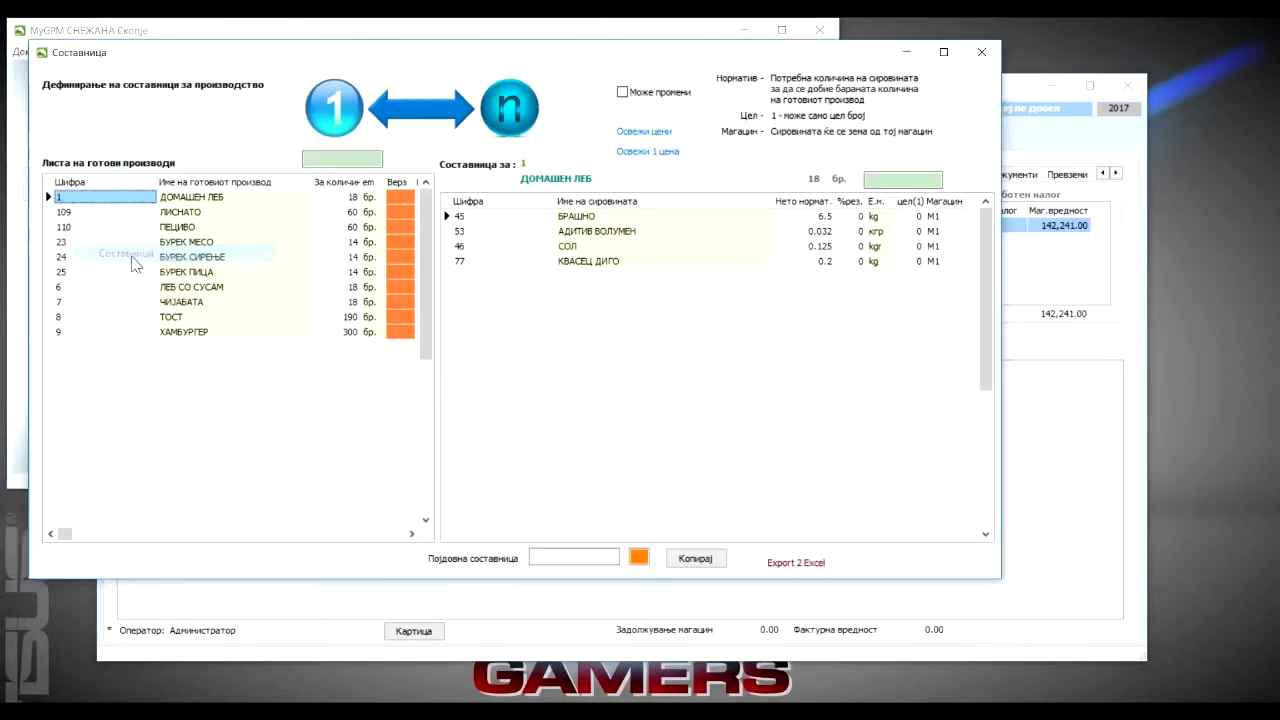
click(78, 258)
click(78, 272)
click(80, 258)
click(92, 273)
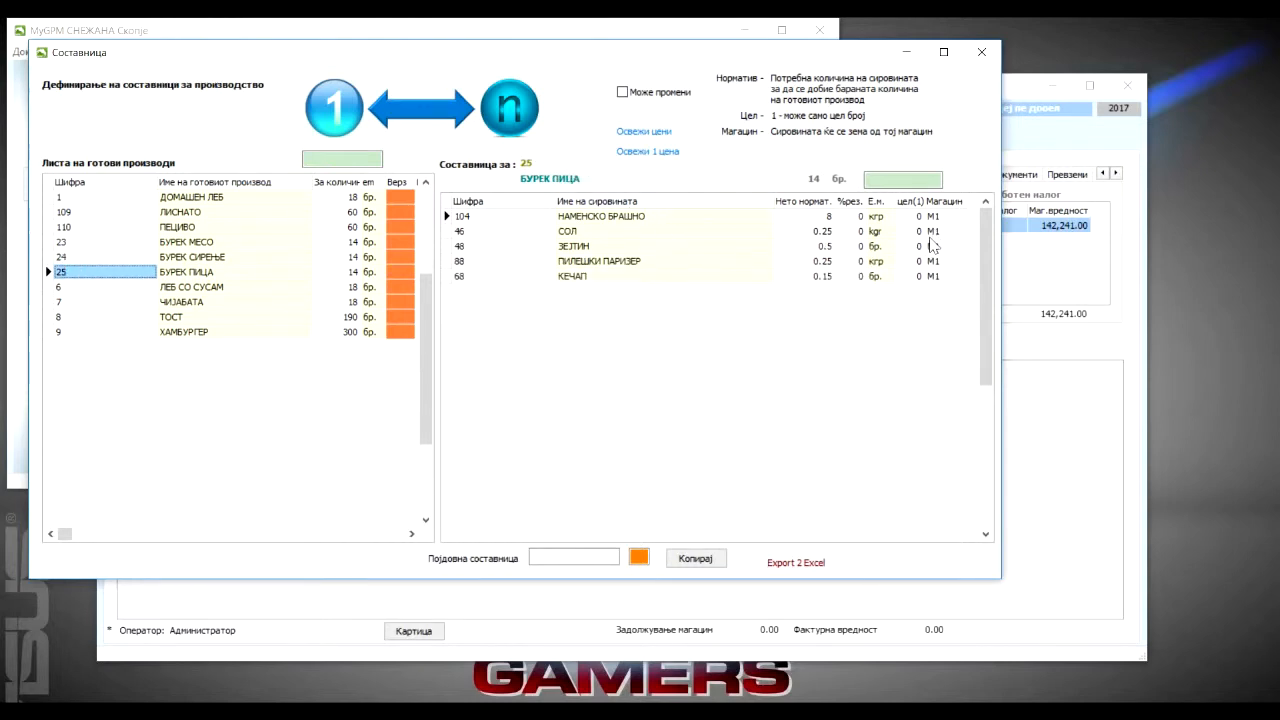
click(981, 51)
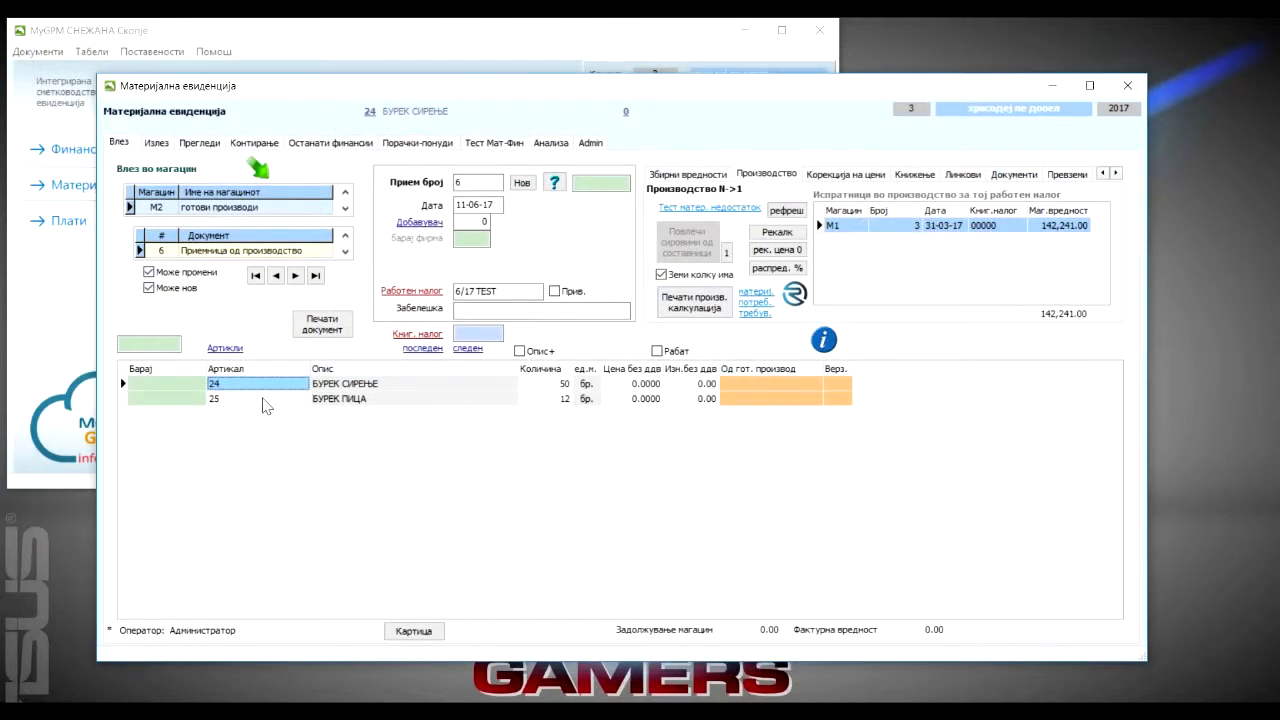
- Test the receipt for material shortages, and pull the raw materials from the compositions with Земи колку има turned off
click(678, 210)
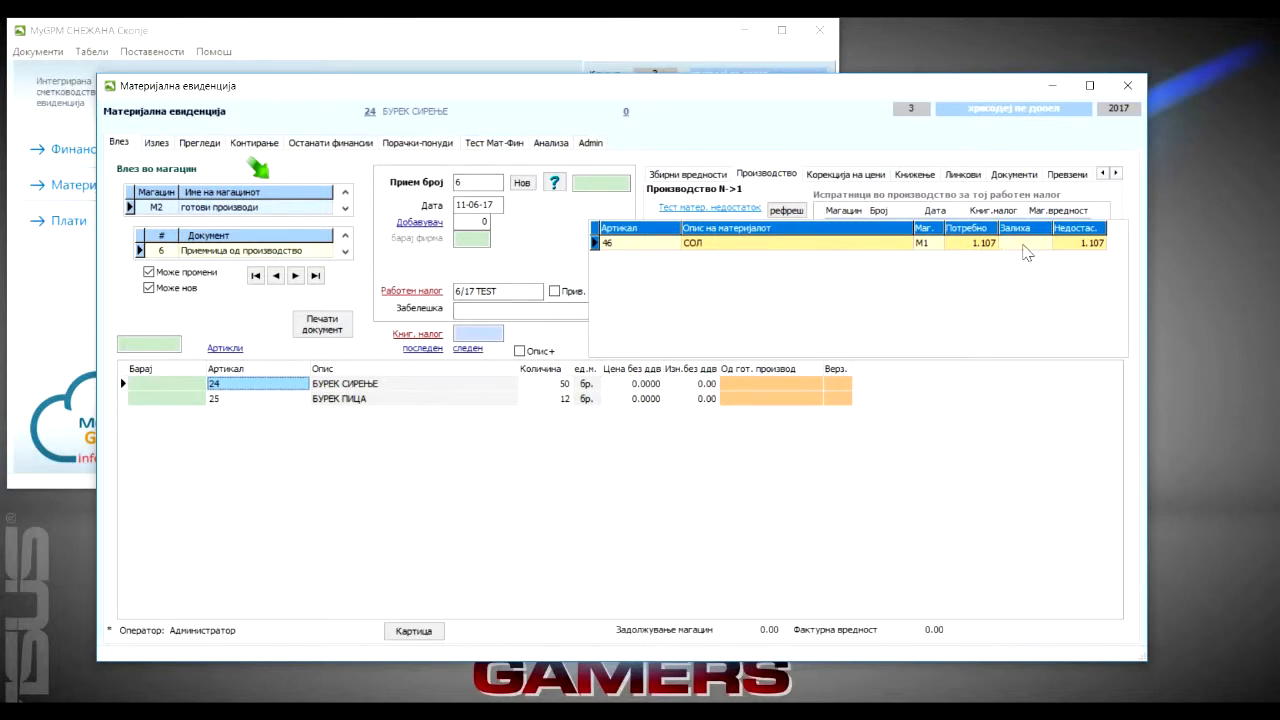
double_click(873, 232)
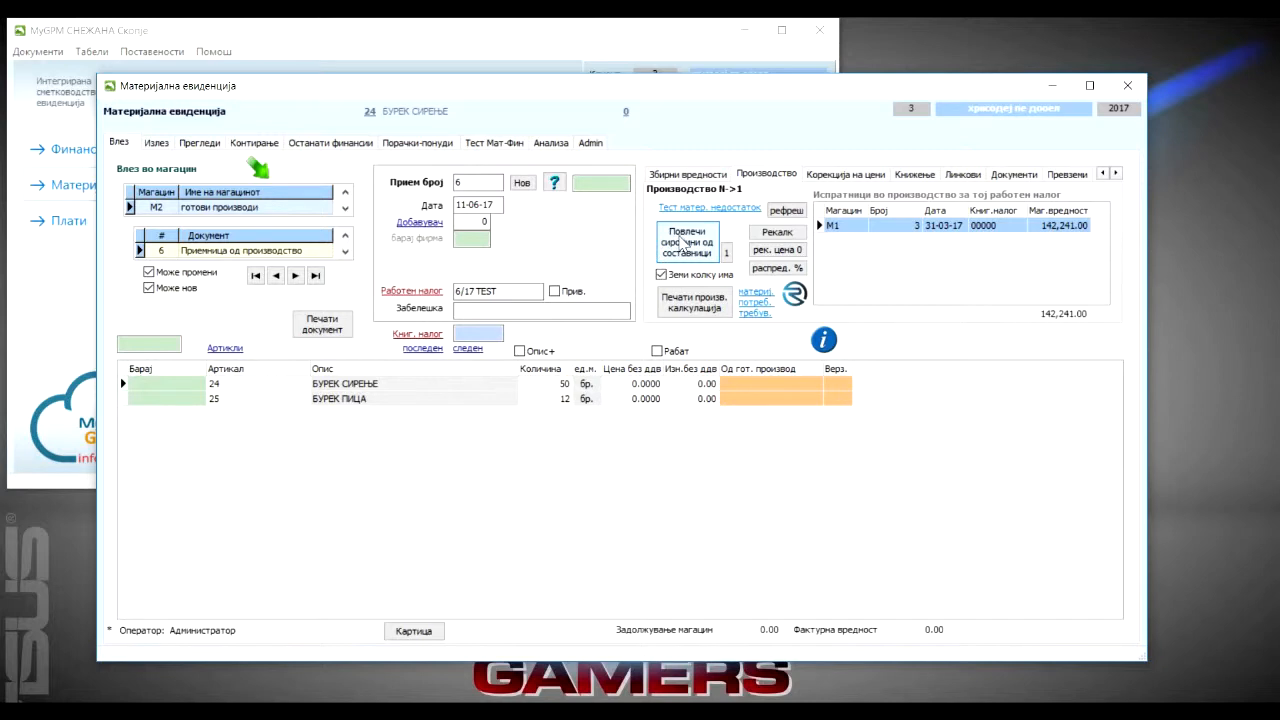
click(661, 275)
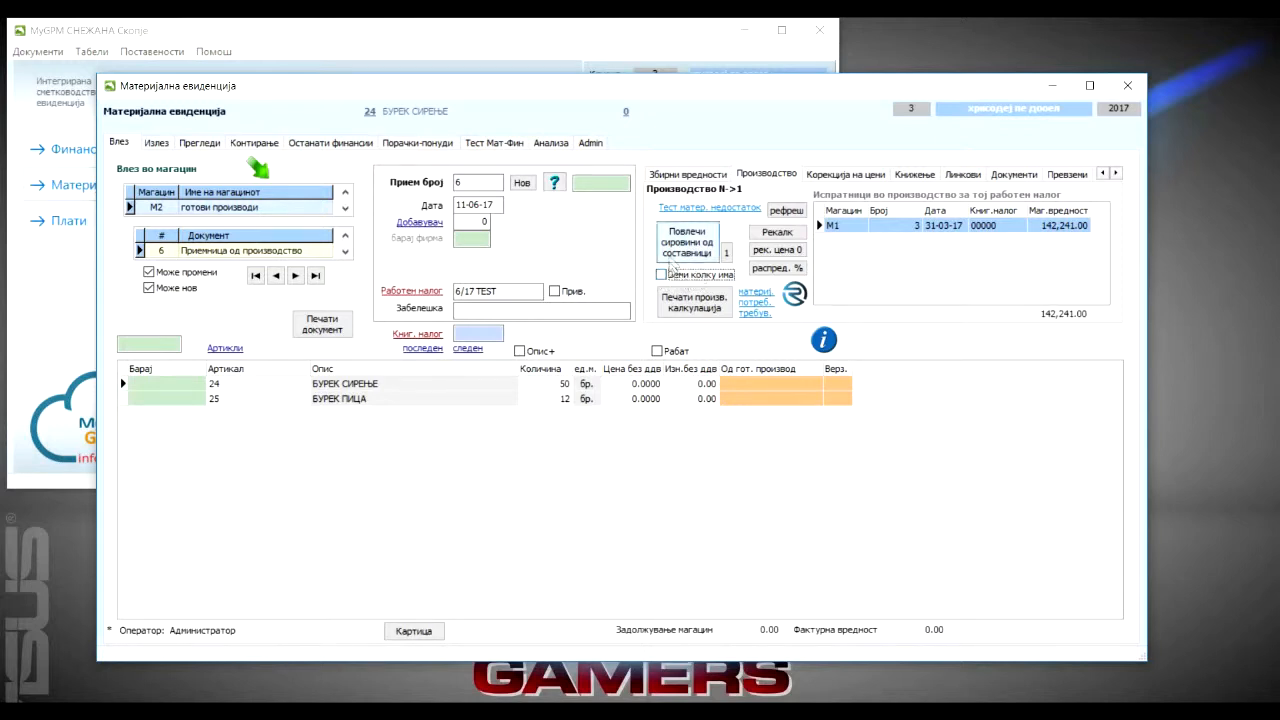
click(683, 250)
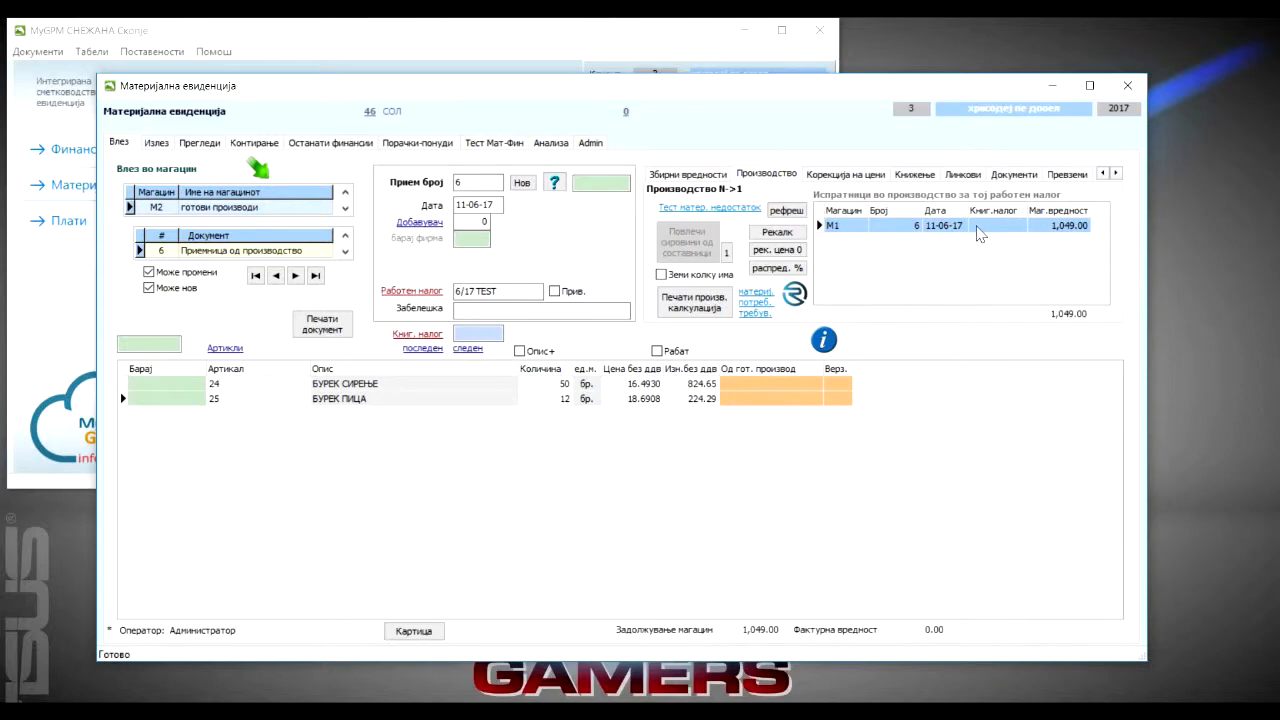
- Examine the linked raw-material issue in M1, especially both СОЛ lines and their units
click(157, 143)
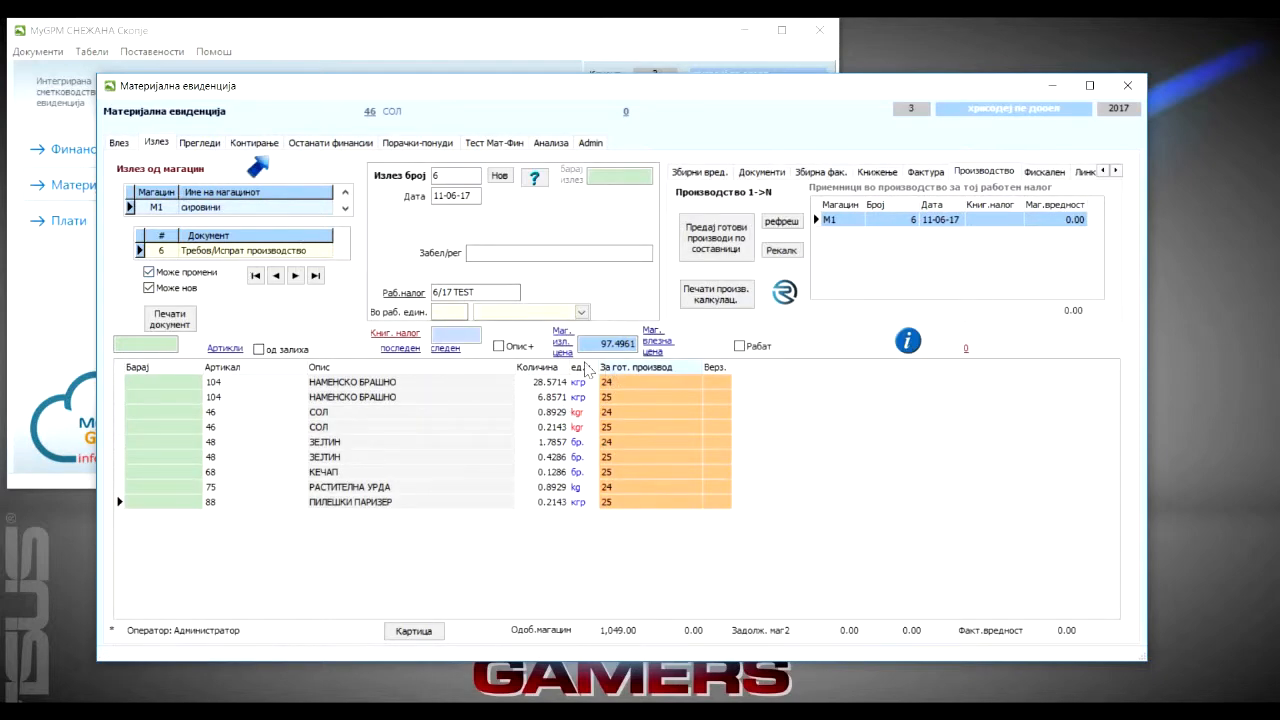
click(326, 413)
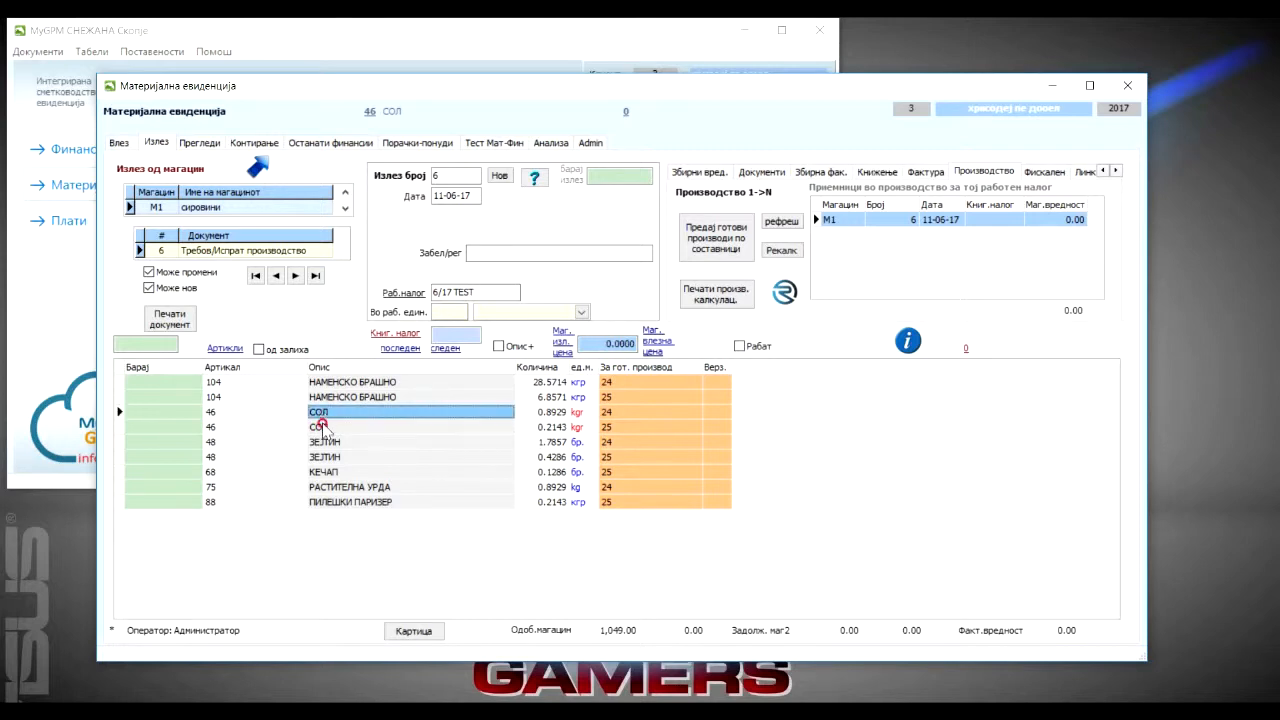
click(326, 427)
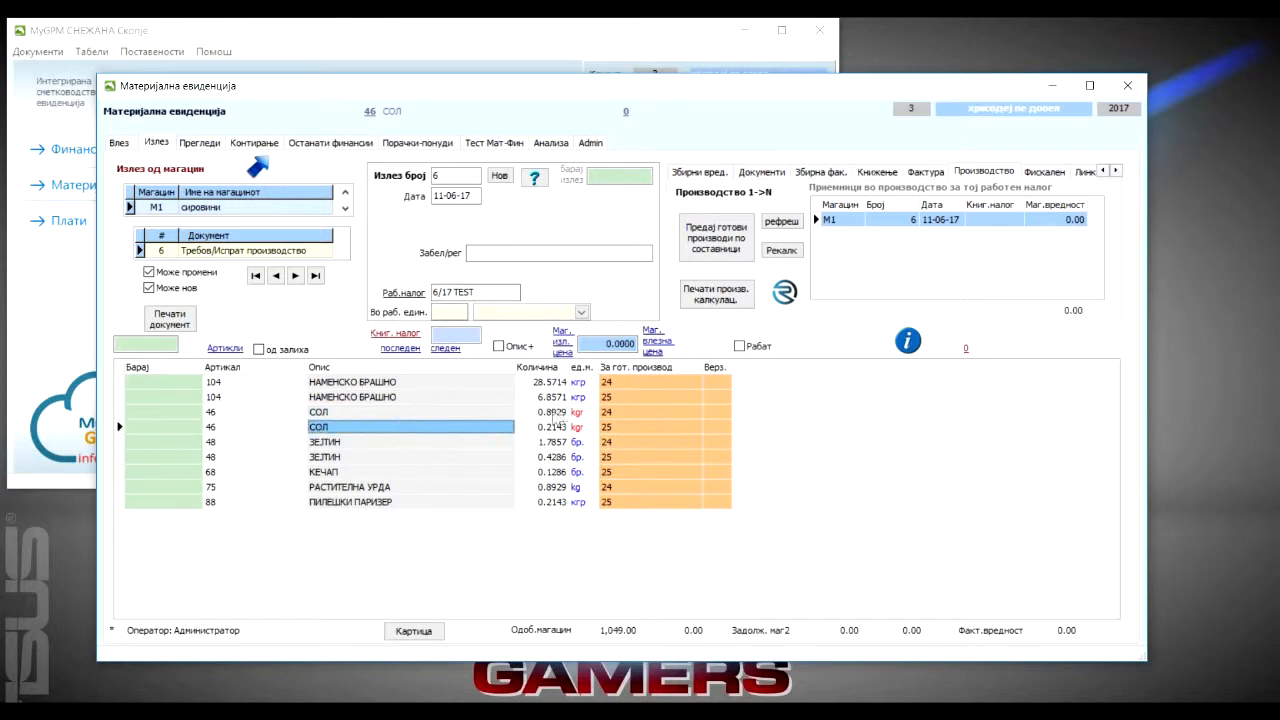
click(578, 412)
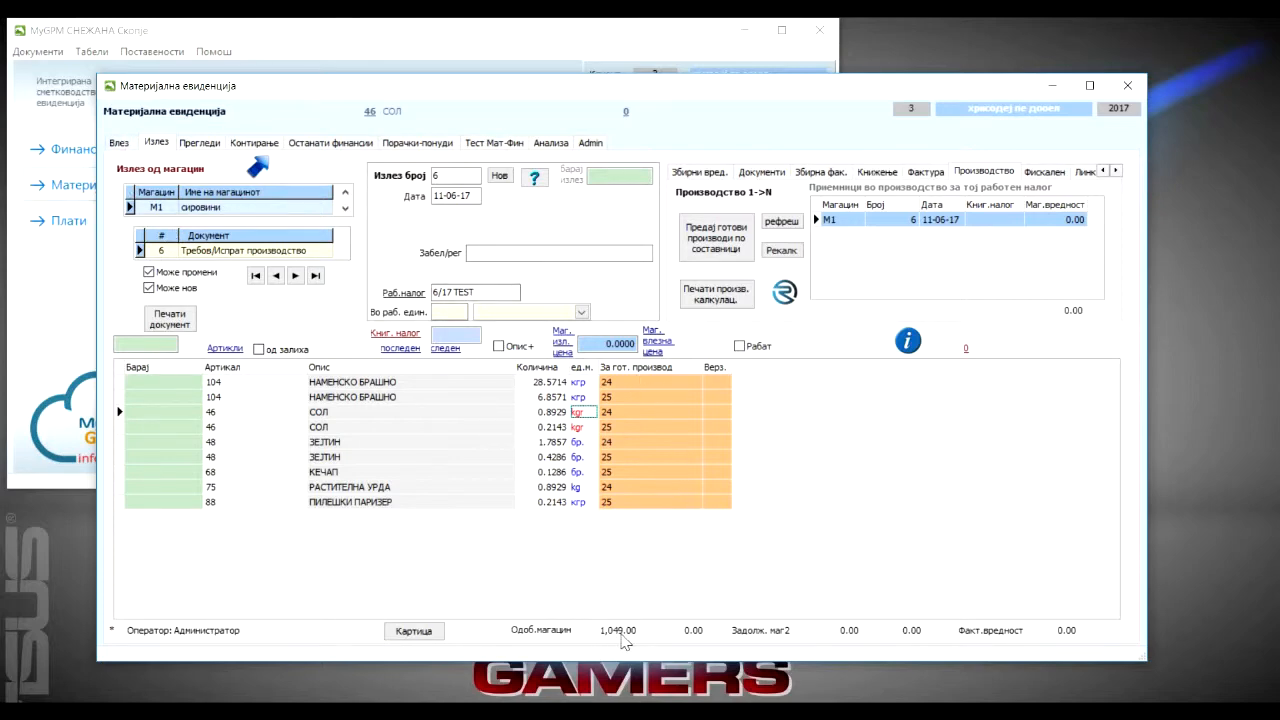
- Compare the receipt's articles with the issue and check which finished product each НАМЕНСКО БРАШНО line is assigned to
click(120, 143)
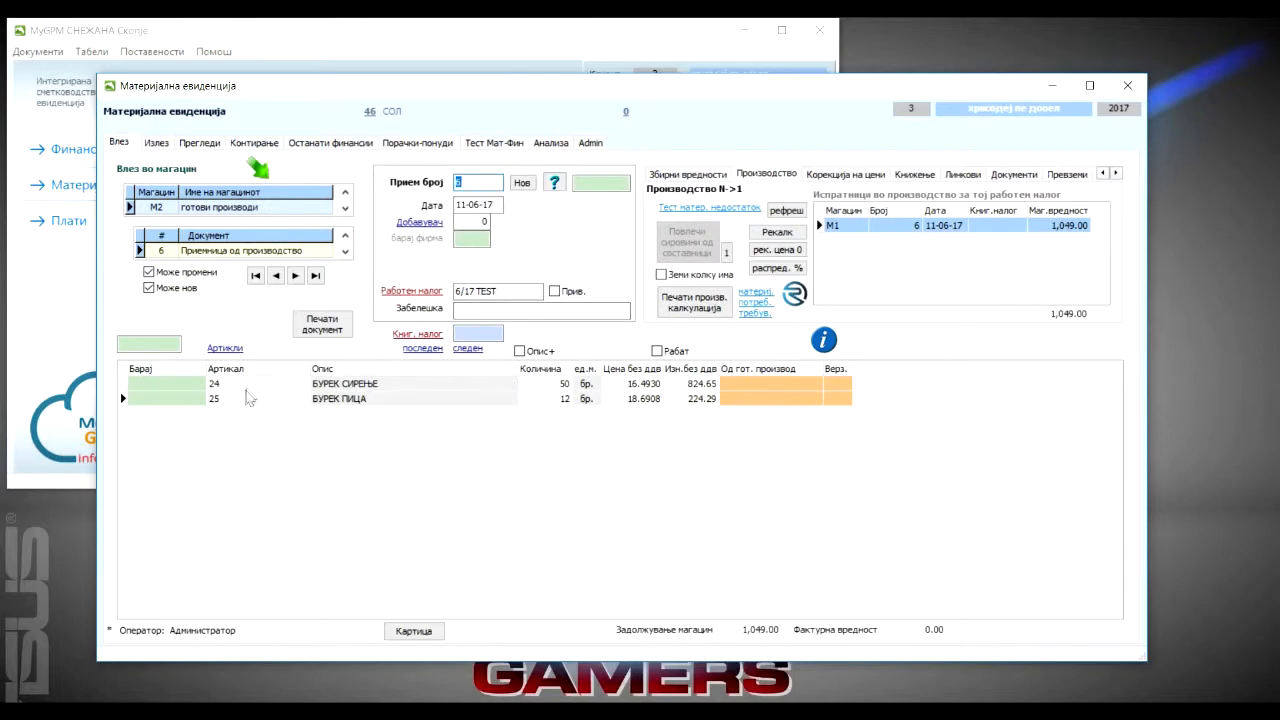
click(155, 142)
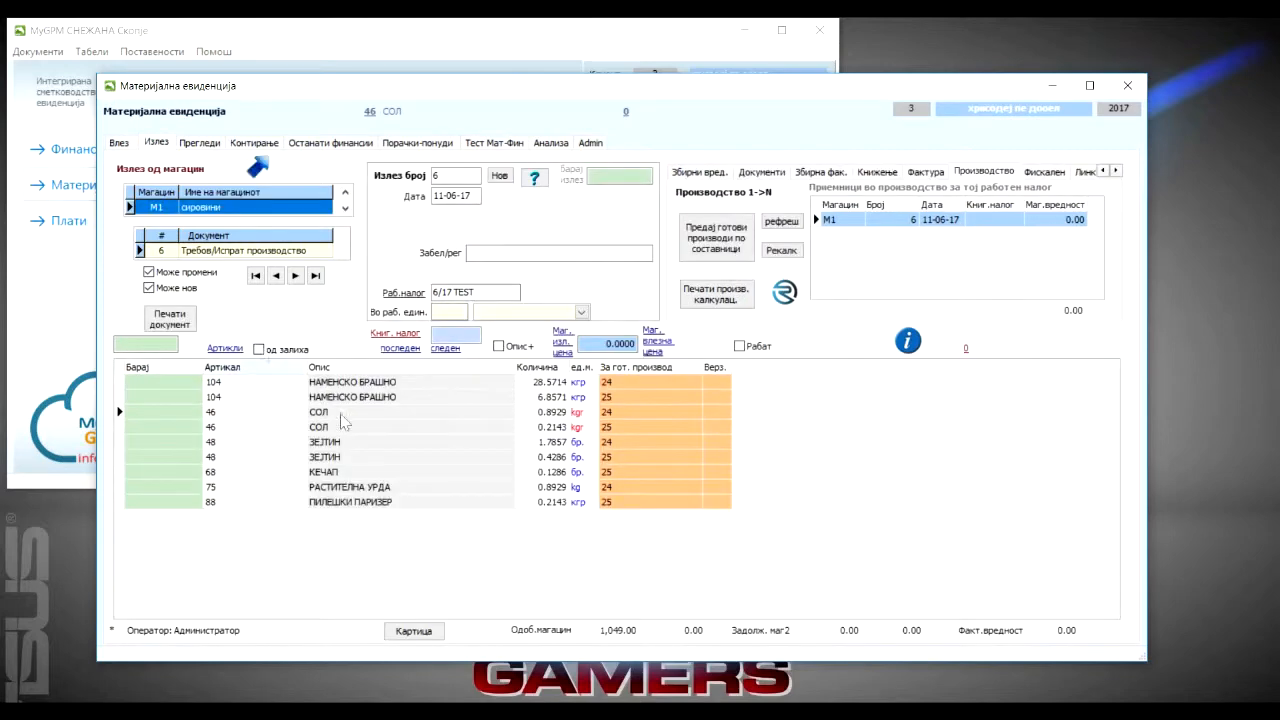
click(613, 383)
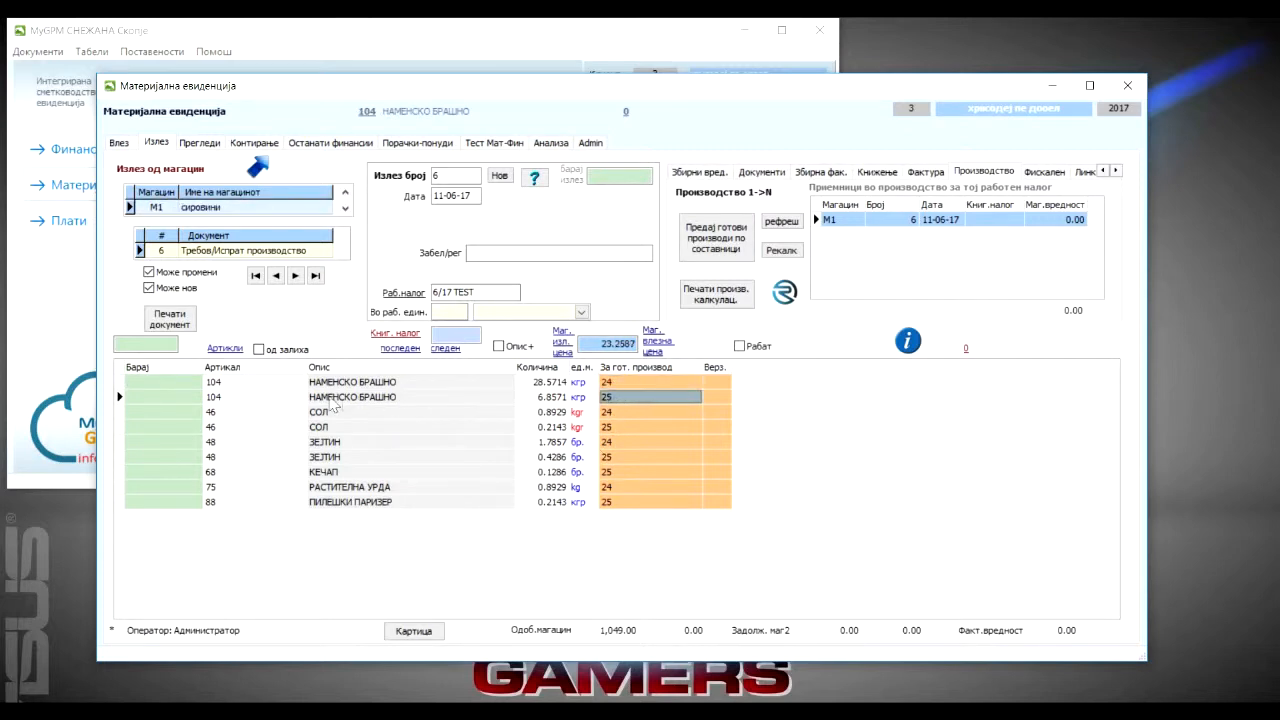
click(493, 389)
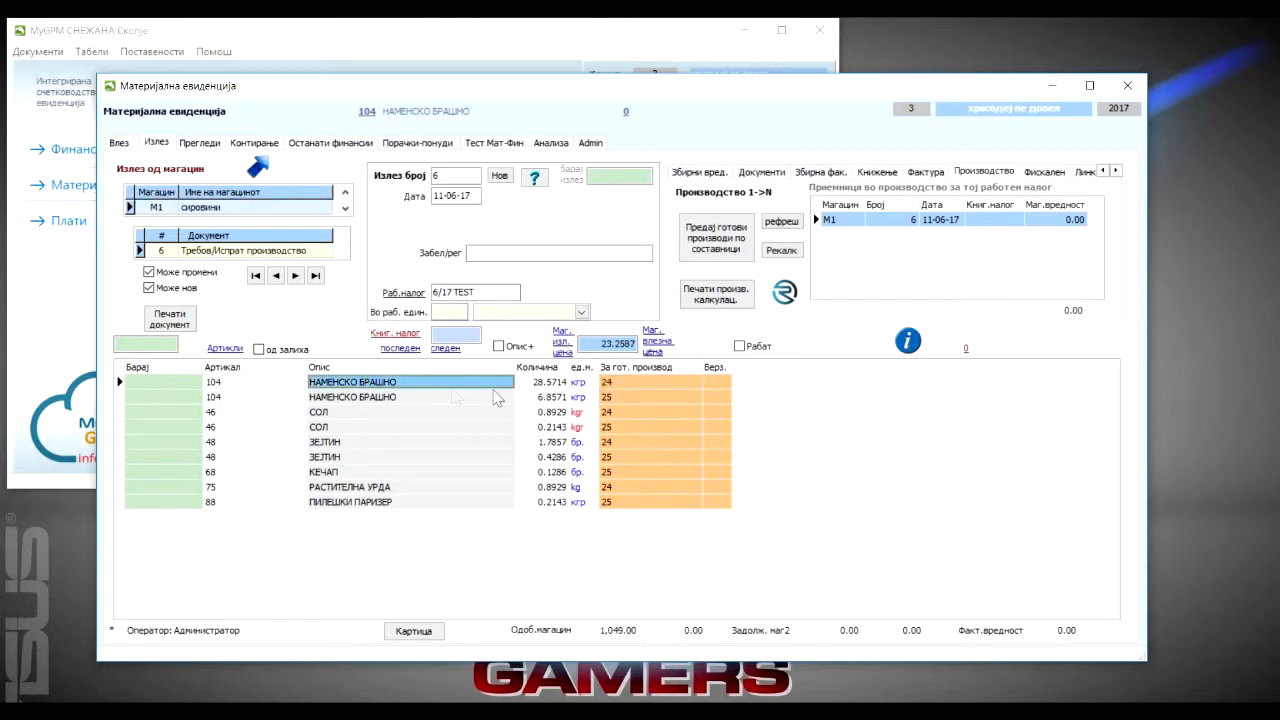
click(617, 384)
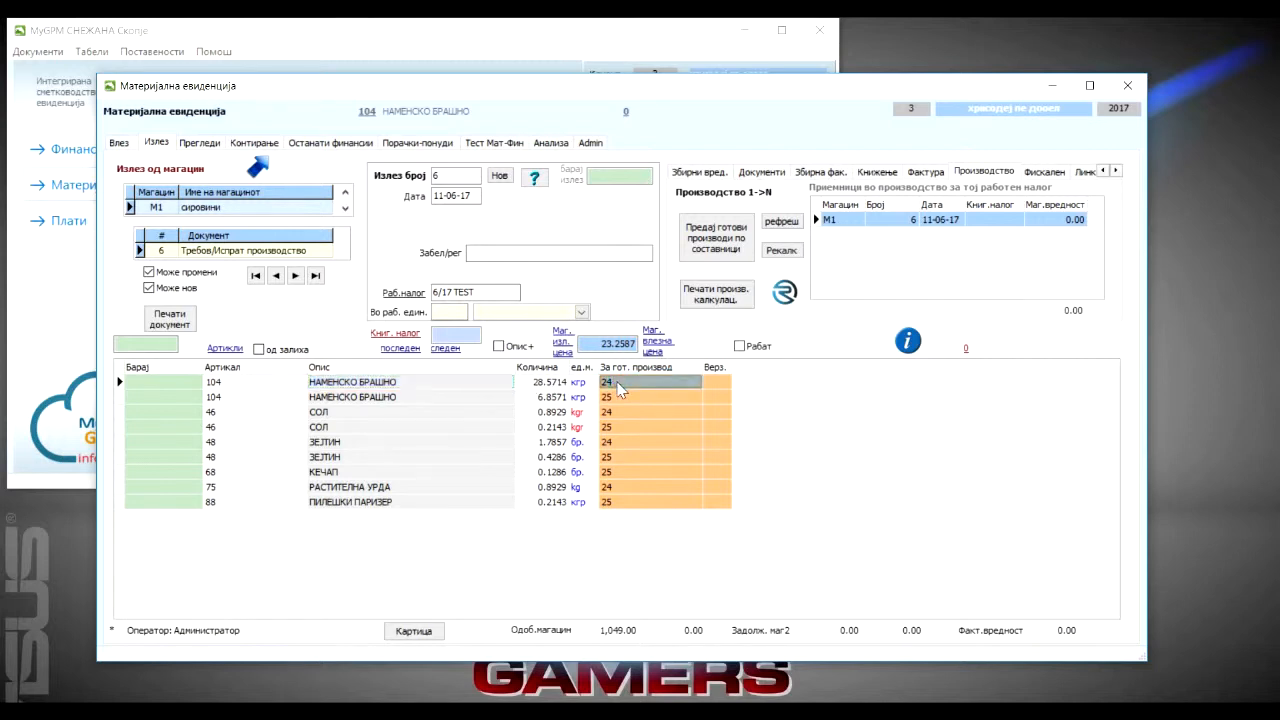
click(615, 400)
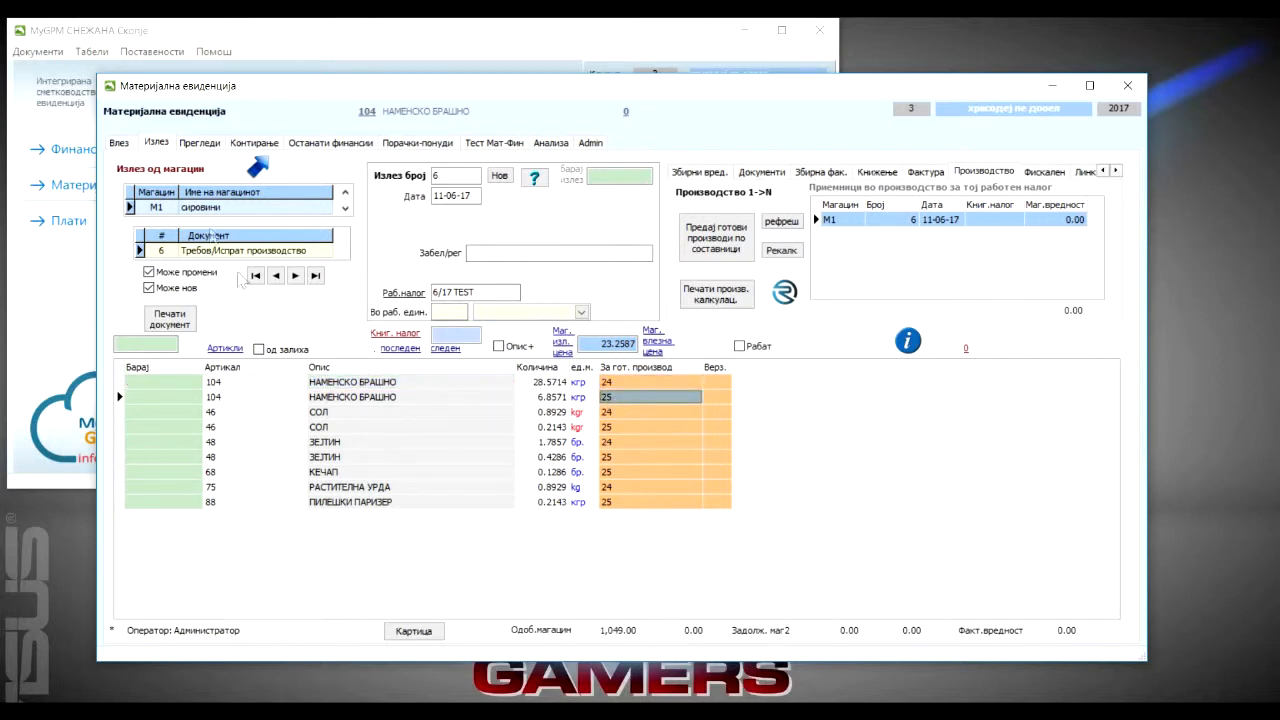
- Preview the production calculation for work order 6/17 TEST, read through its product and material sections, and close it
click(118, 142)
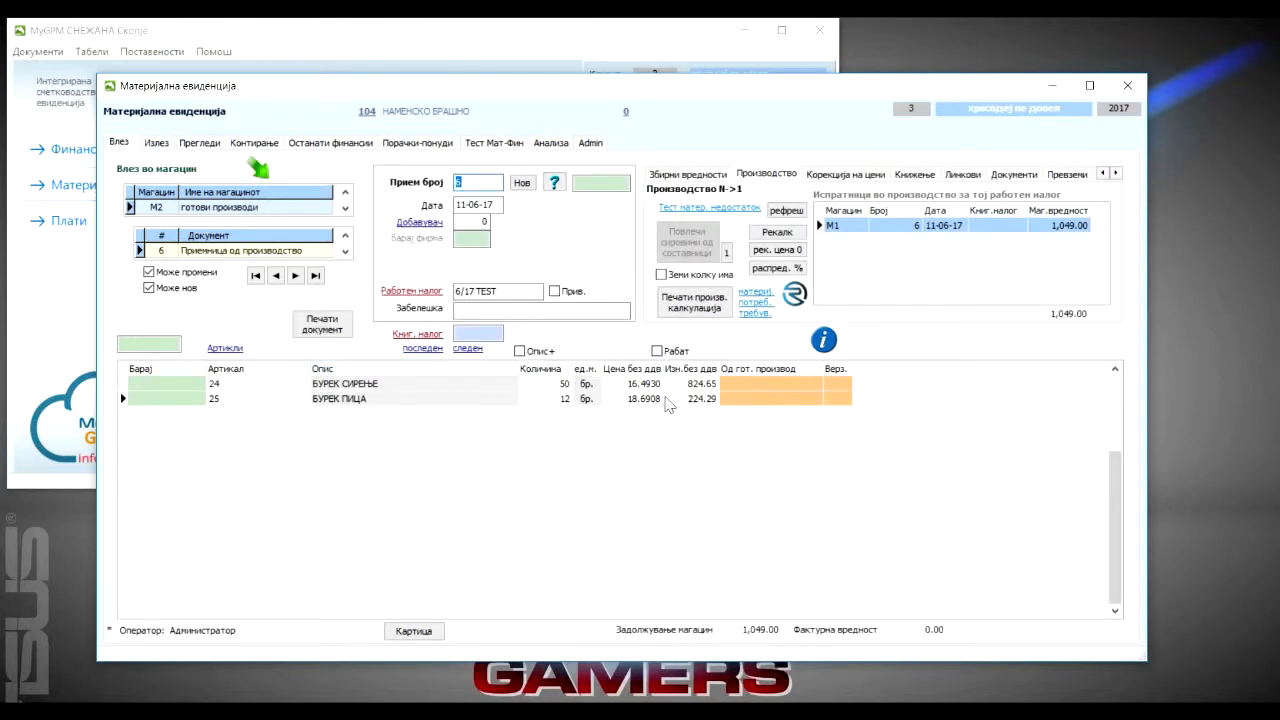
click(694, 303)
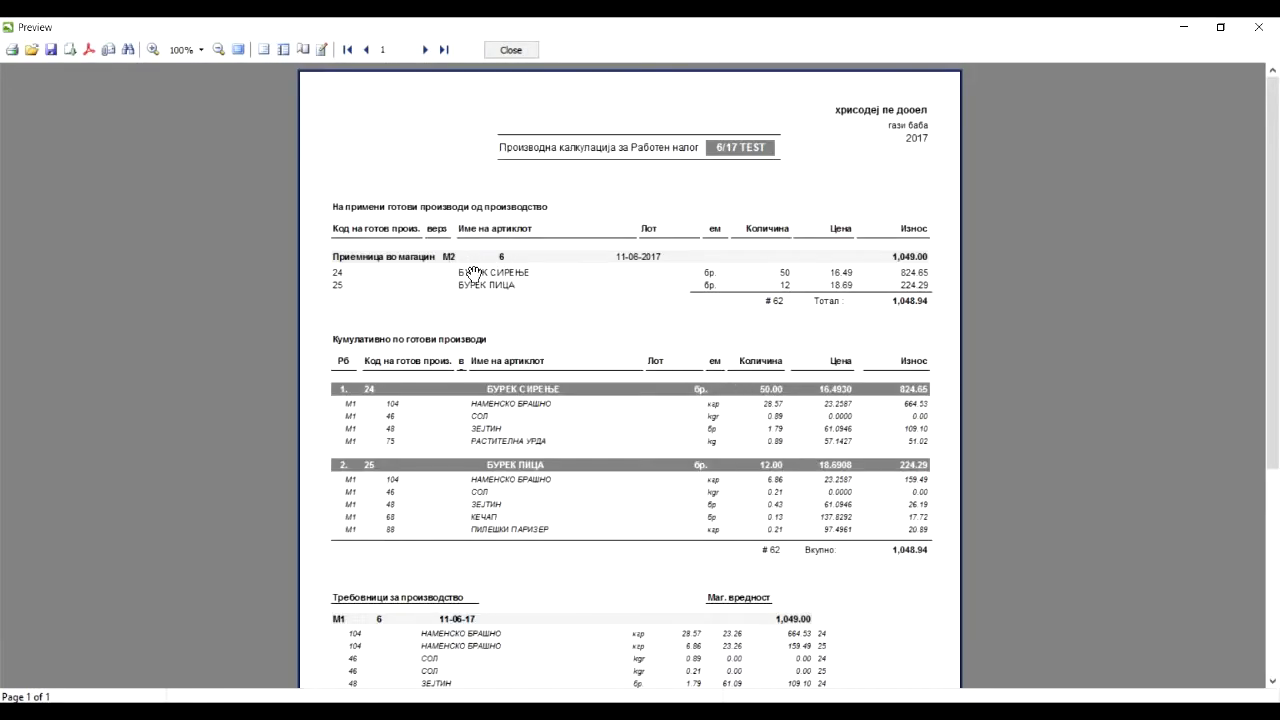
scroll(754, 366, down, 6)
scroll(755, 373, up, 6)
scroll(755, 373, down, 2)
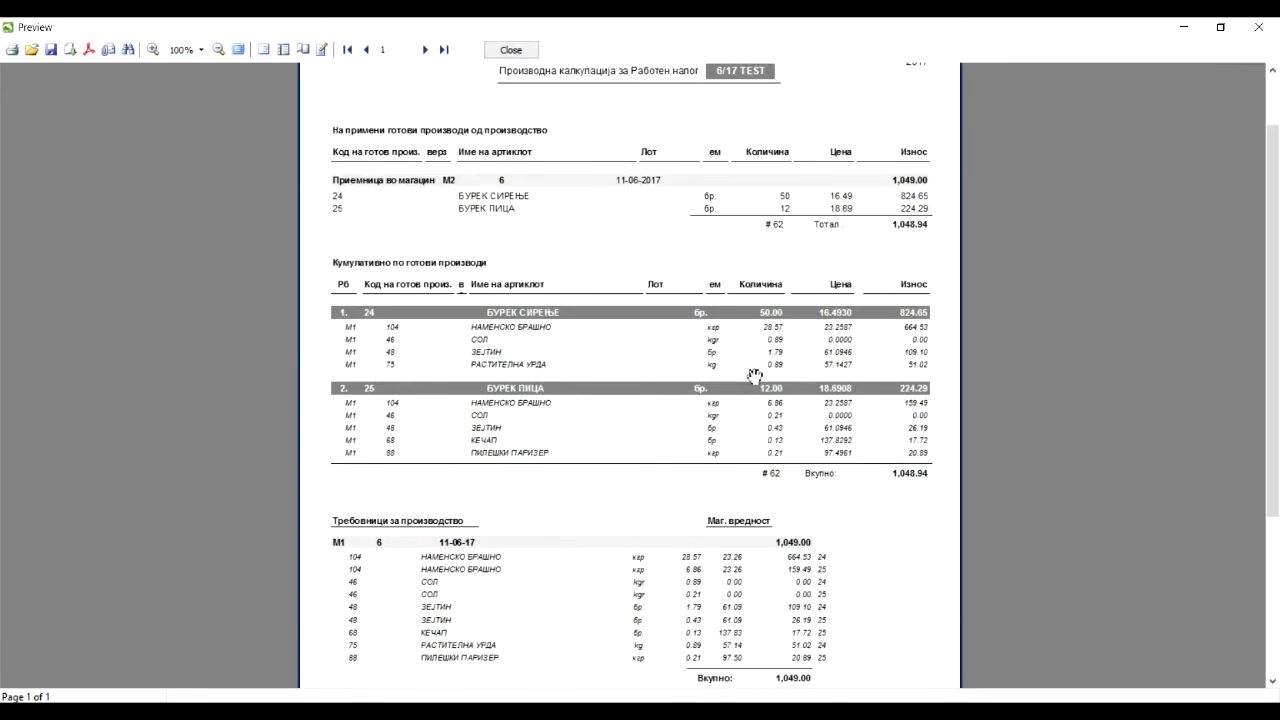
scroll(754, 378, up, 1)
scroll(564, 505, down, 1)
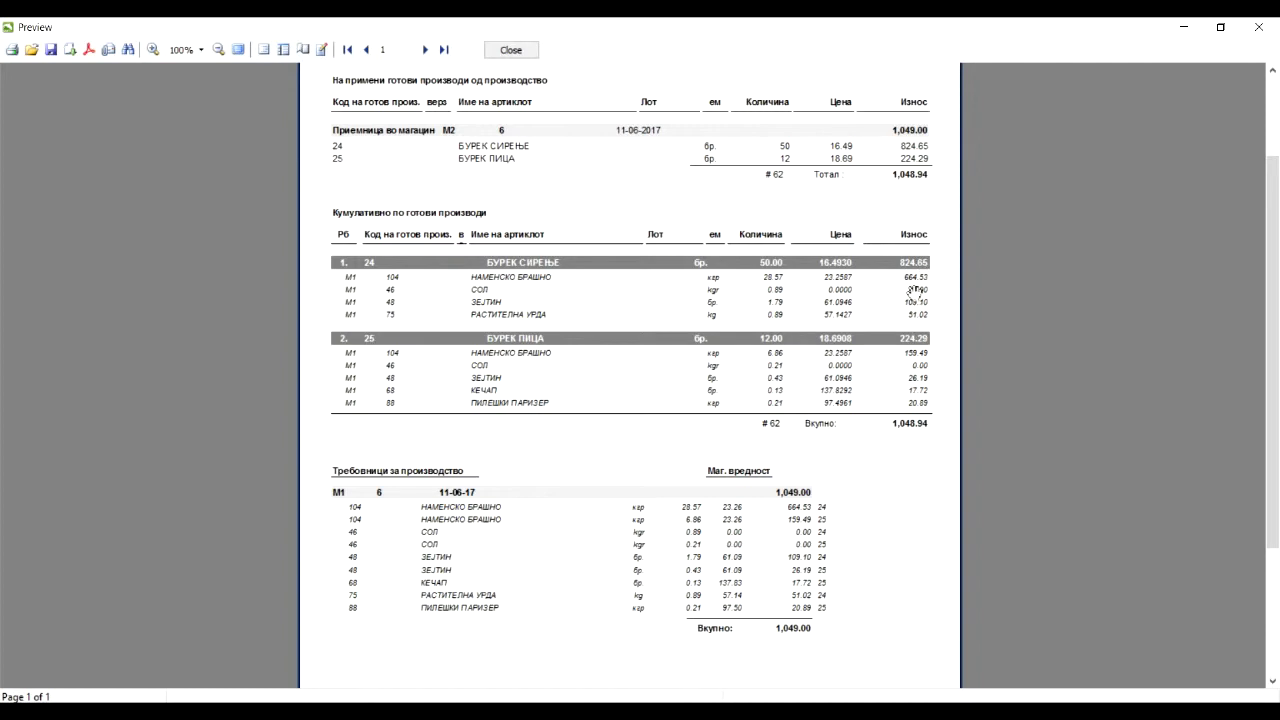
click(510, 50)
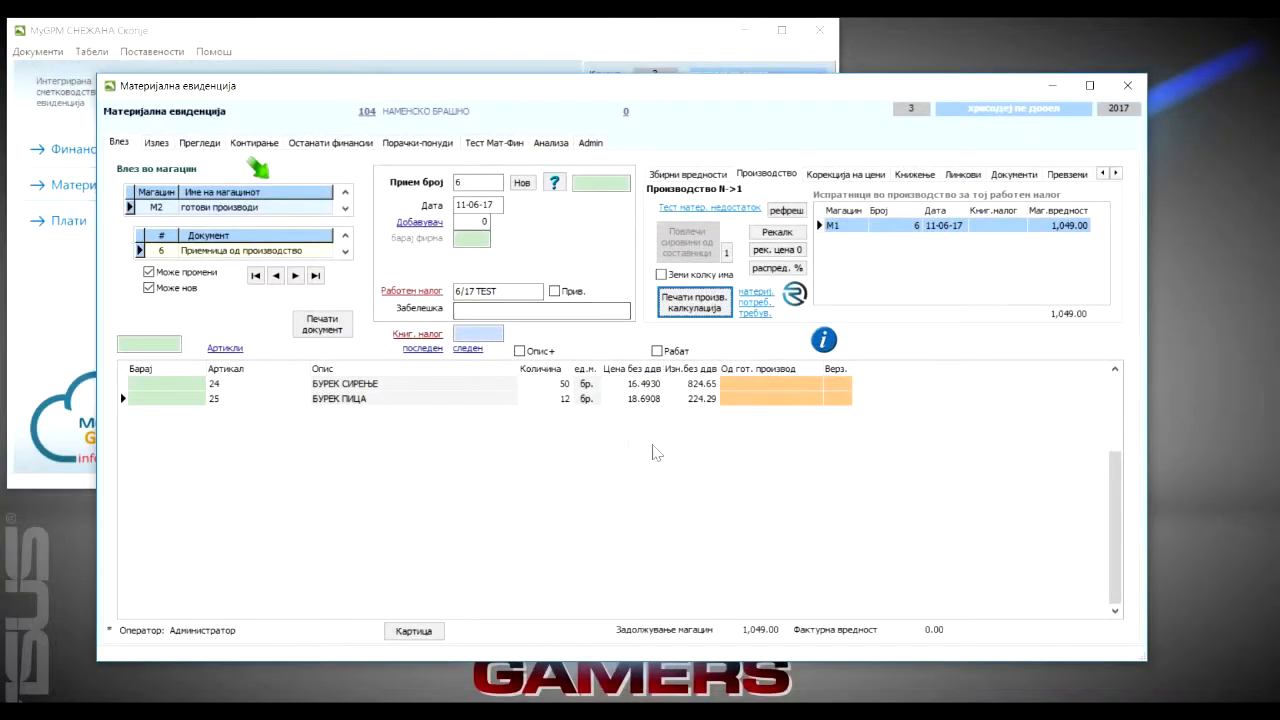
- Set the quantity of article 25 БУРЕК ПИЦА to 20 and pull the raw materials again for that single product
click(556, 399)
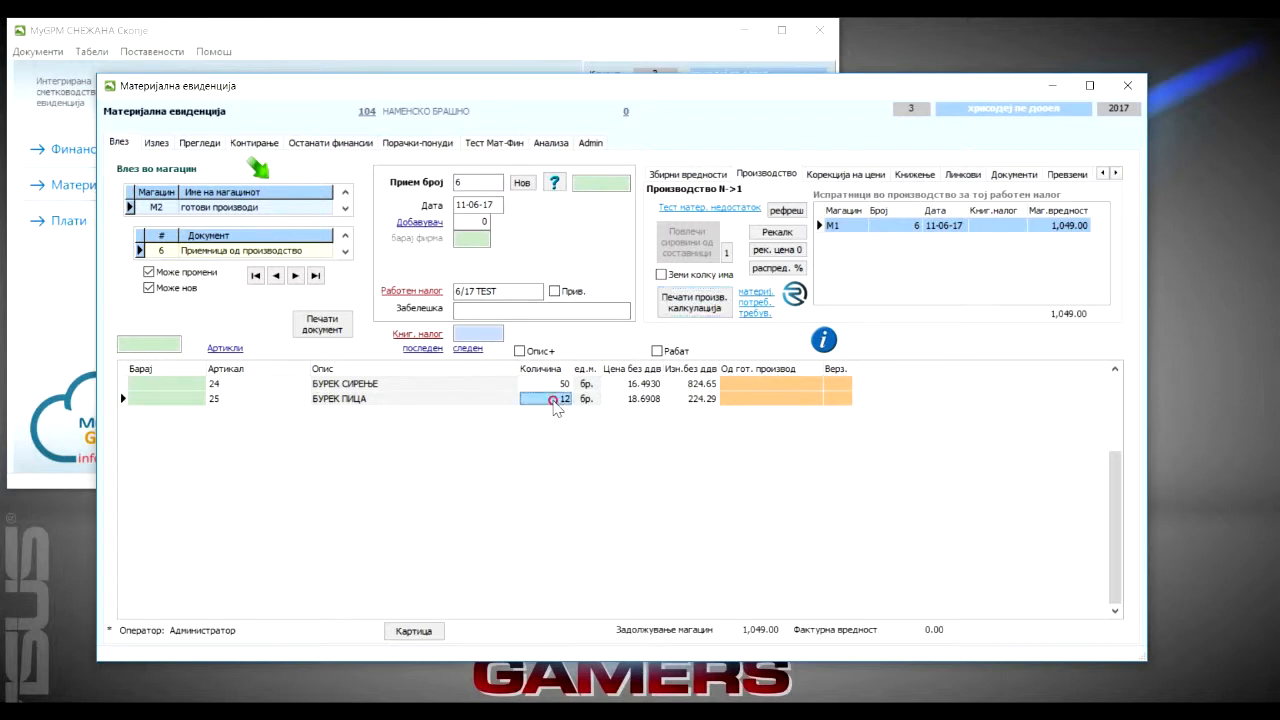
text(2)
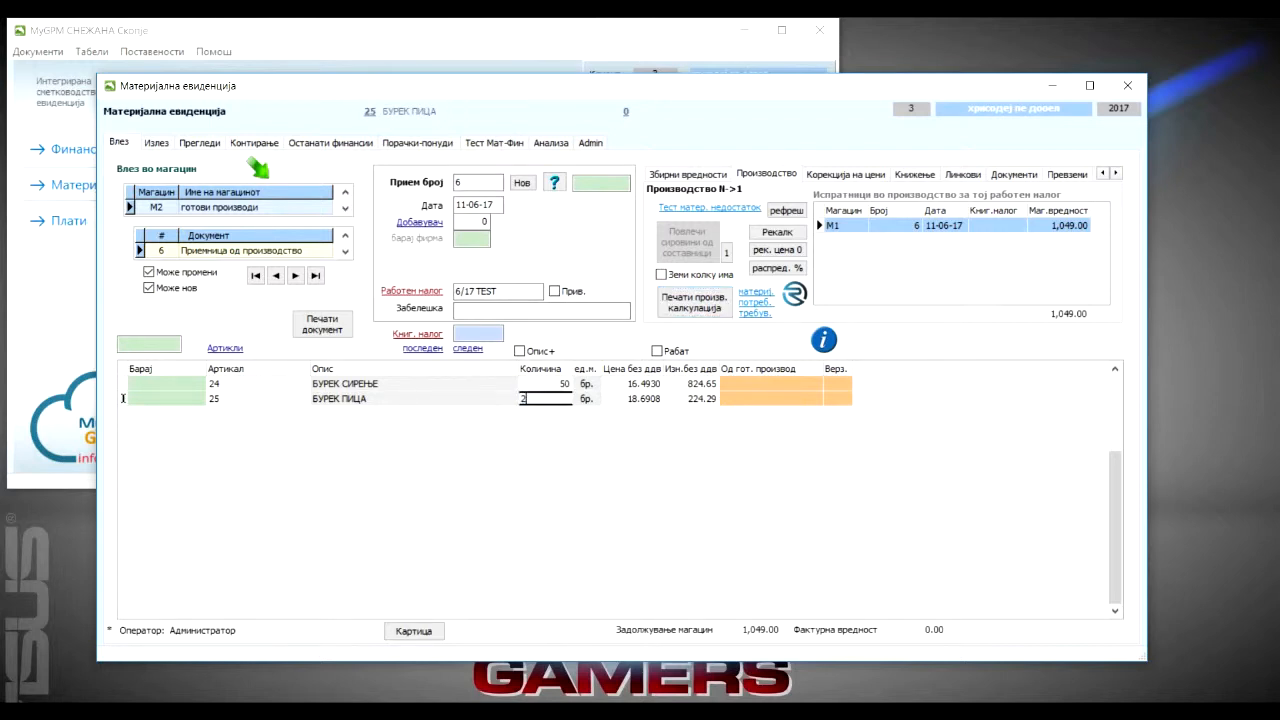
click(541, 386)
click(546, 398)
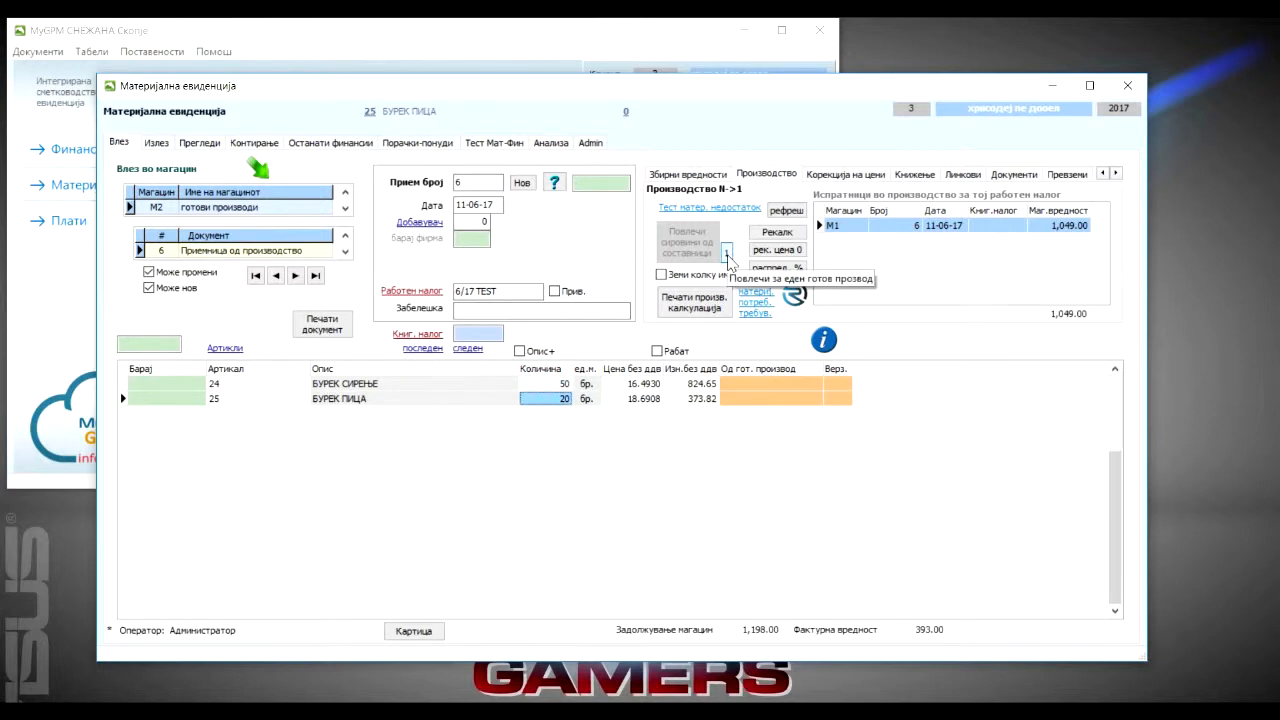
click(727, 255)
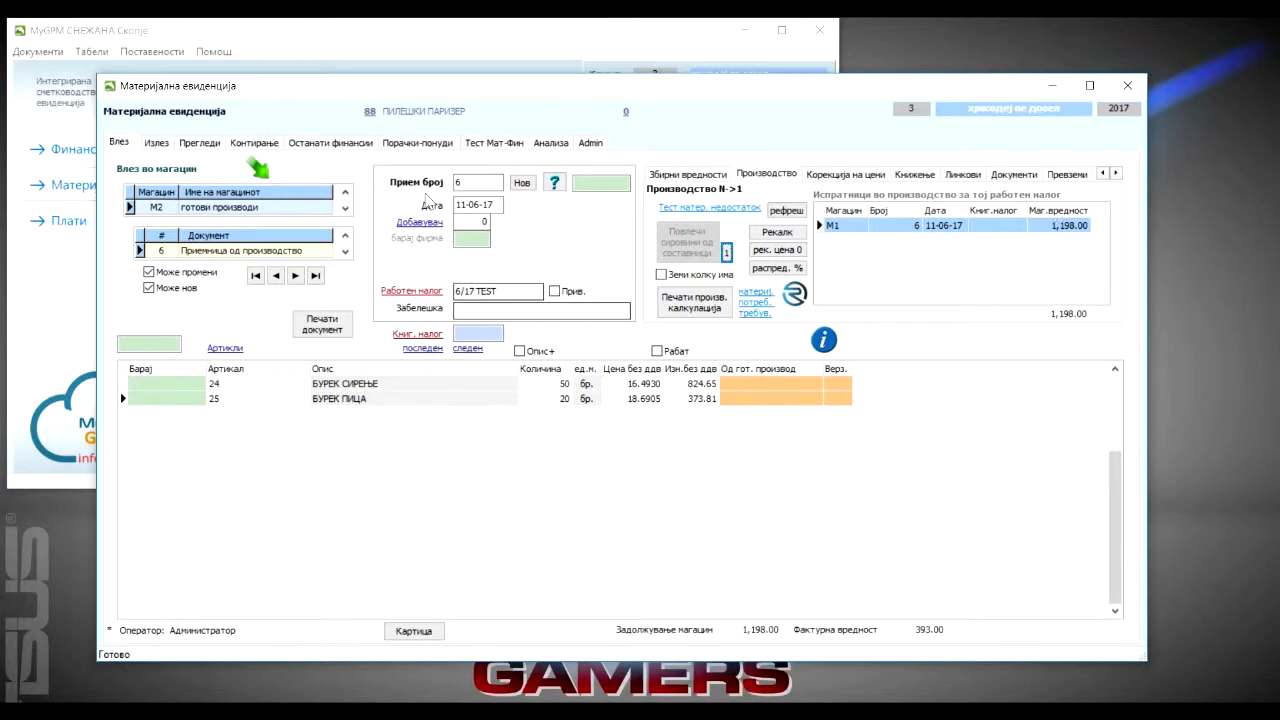
- Refresh the work order analysis and inspect the receipt and issue linked to 6/17 TEST
click(546, 143)
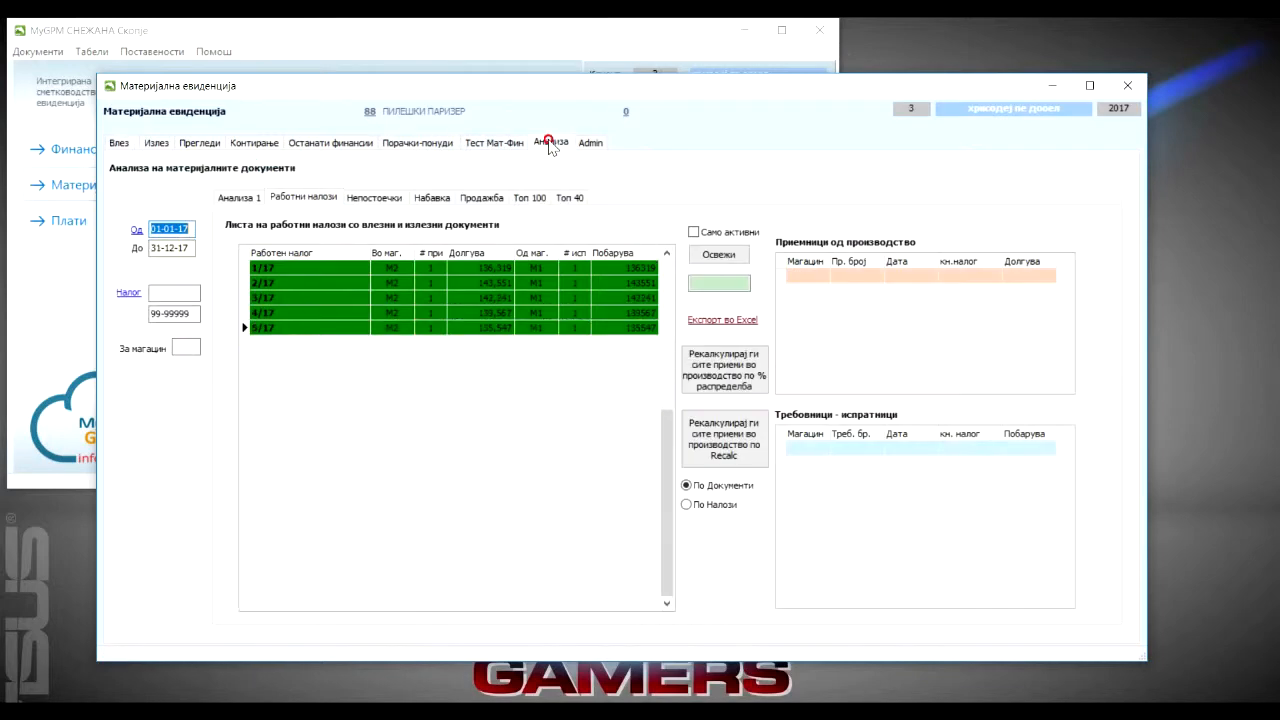
click(722, 257)
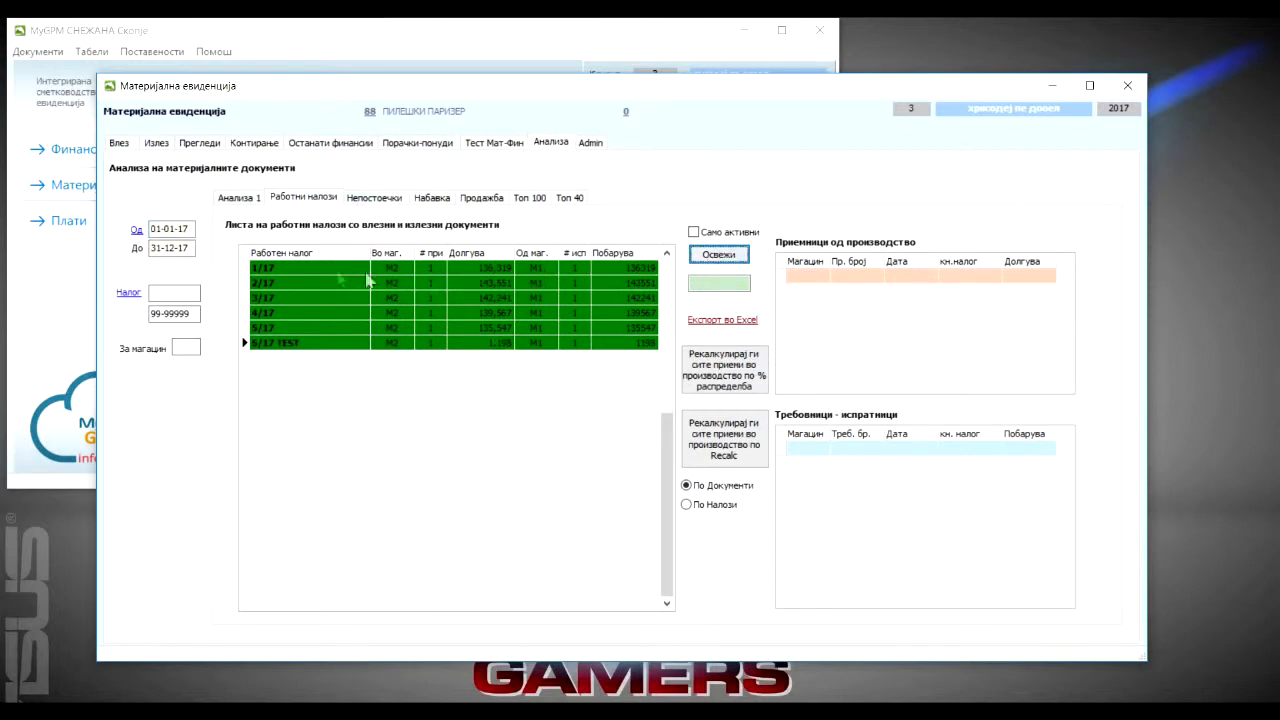
click(638, 343)
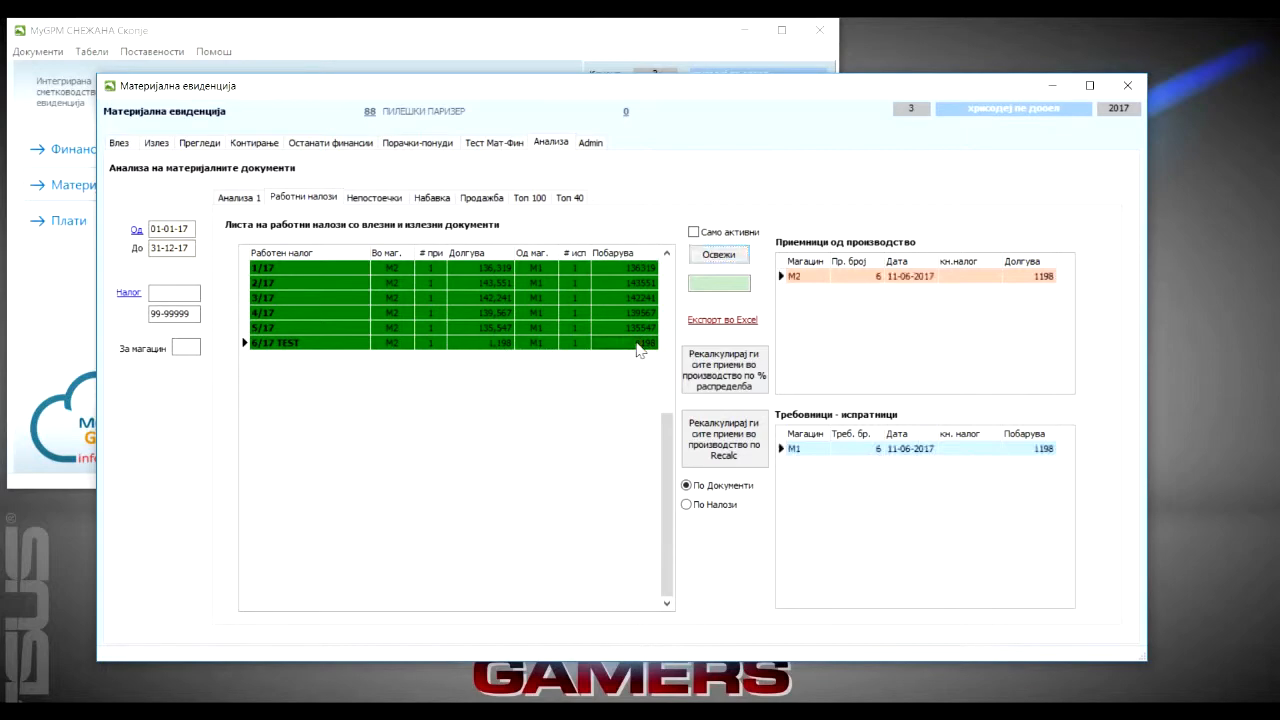
click(488, 345)
- Check the finished-goods receipt against the recalculated material lines of the M1 issue
click(117, 144)
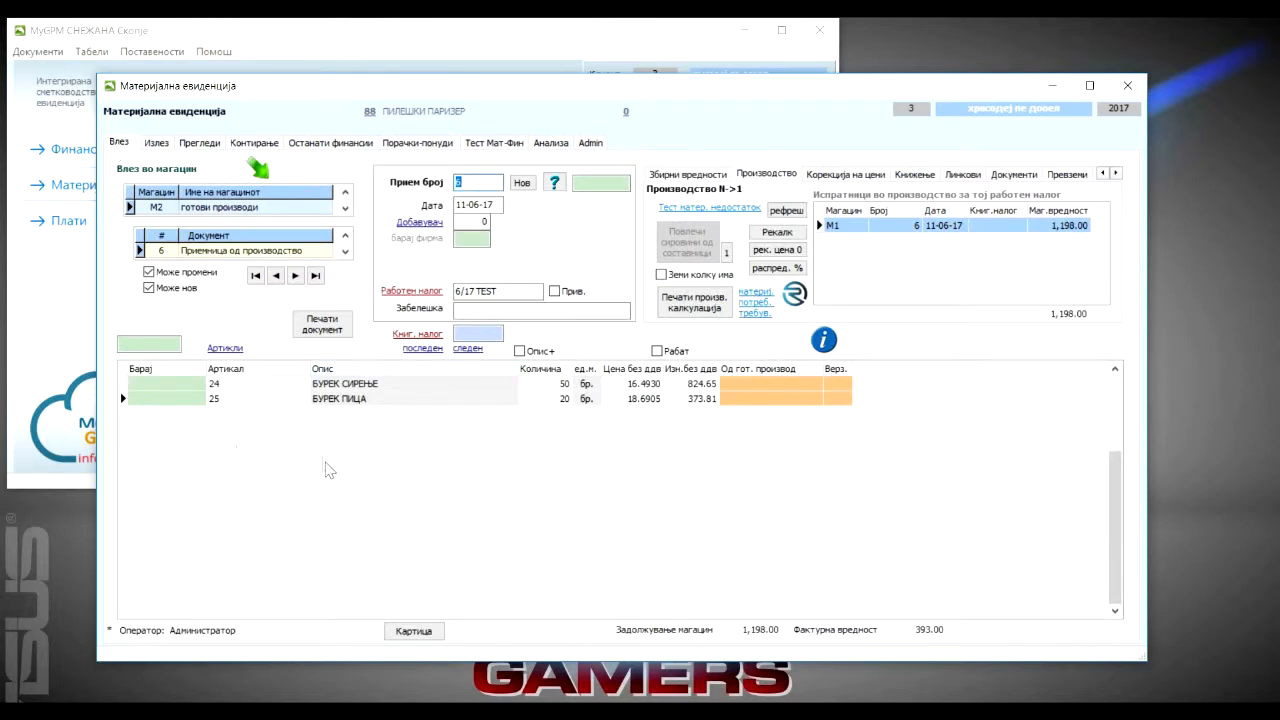
click(158, 146)
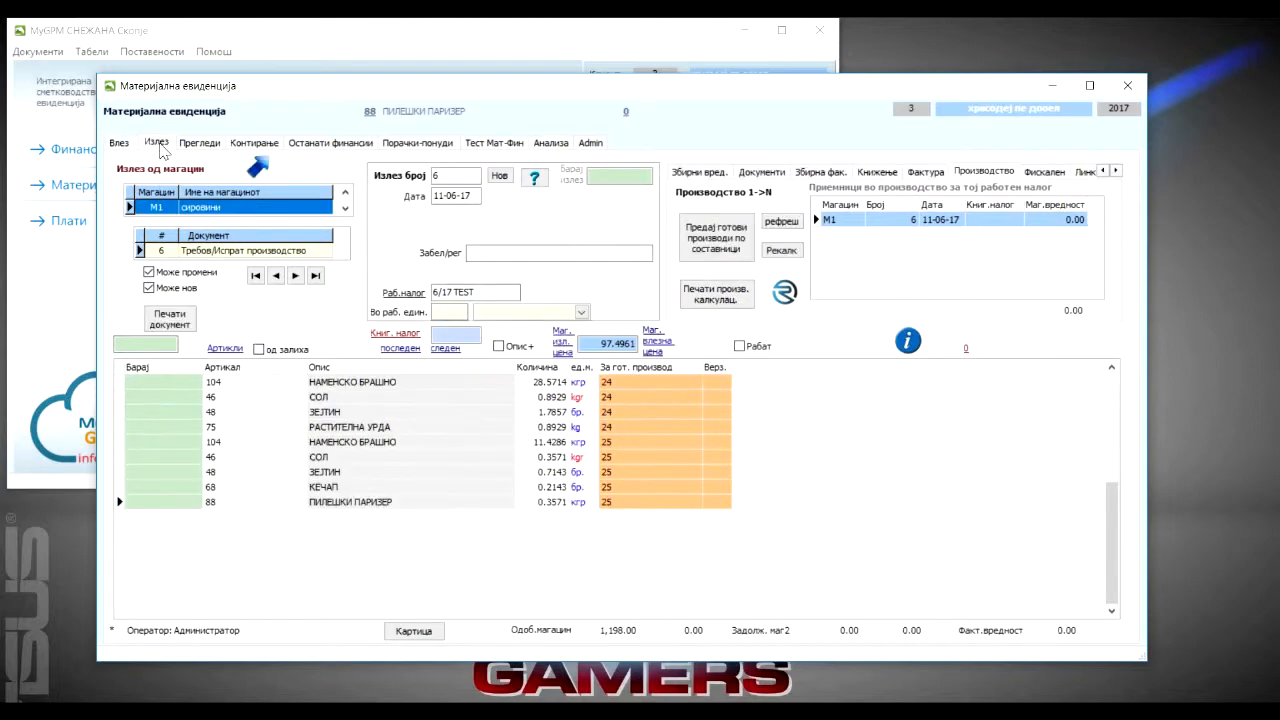
click(119, 145)
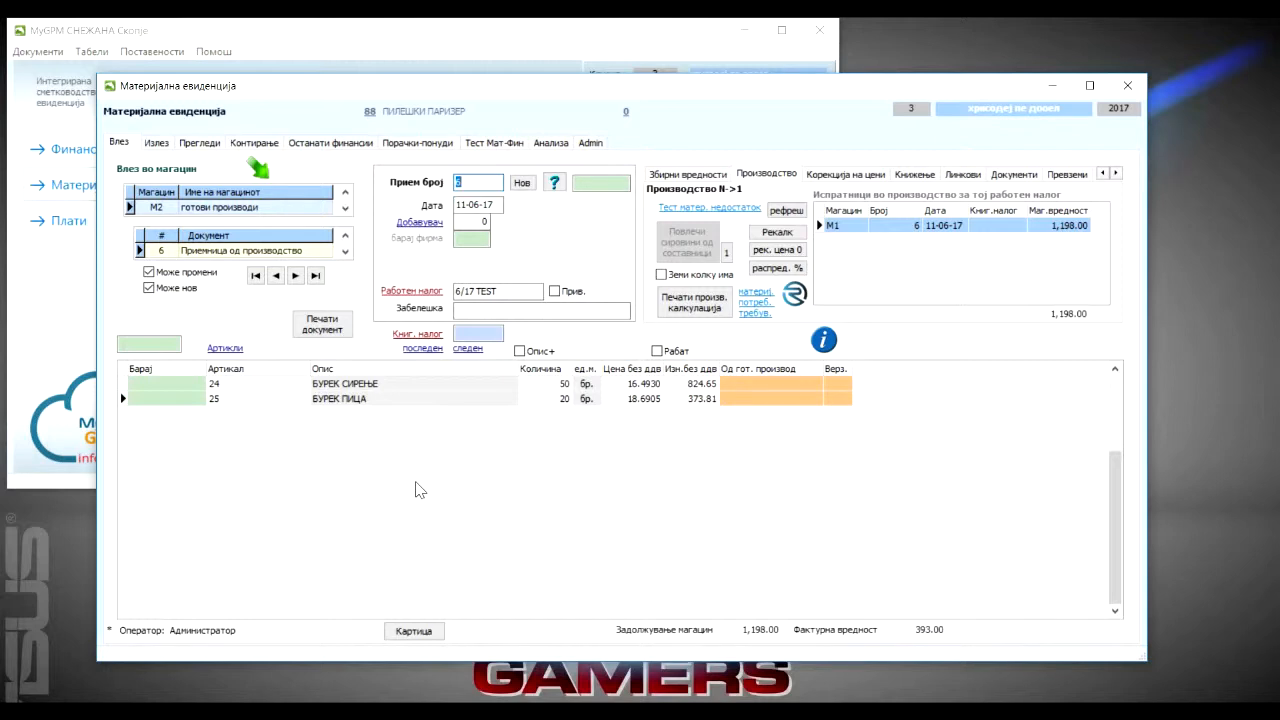
- Allow manipulation of whole documents and delete production receipt 6 from the M2 receipt list
click(155, 52)
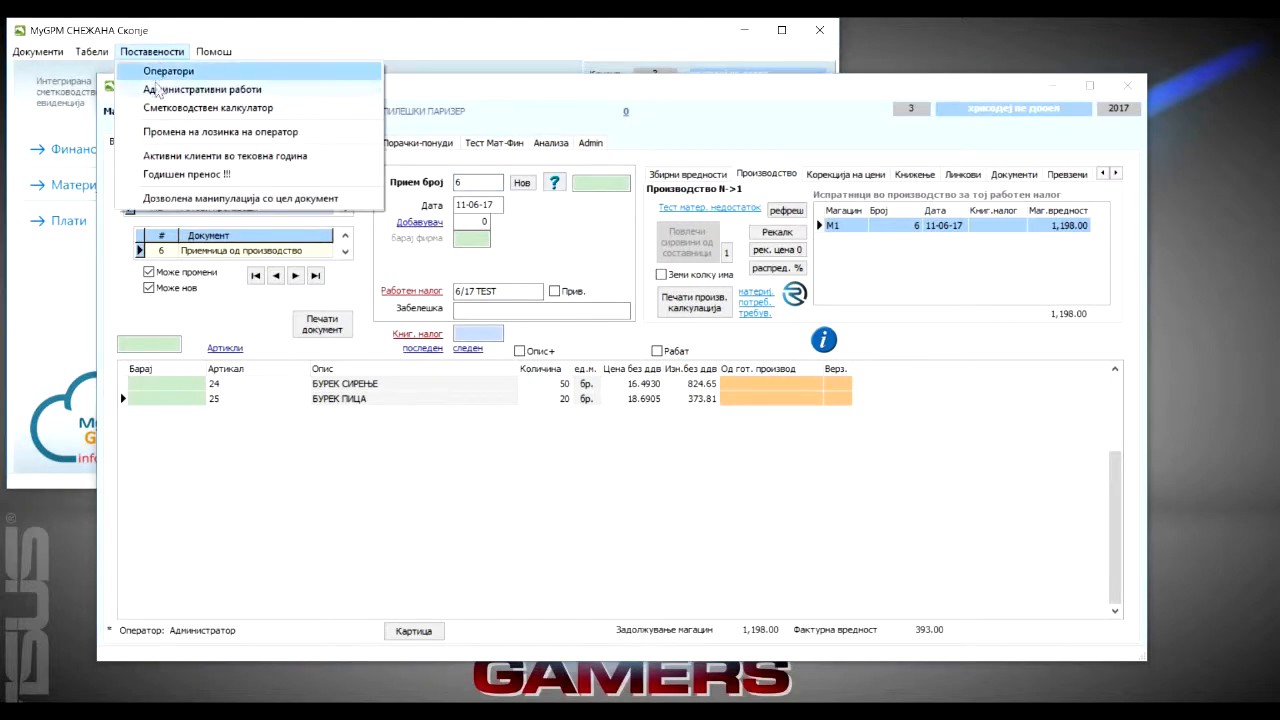
click(176, 199)
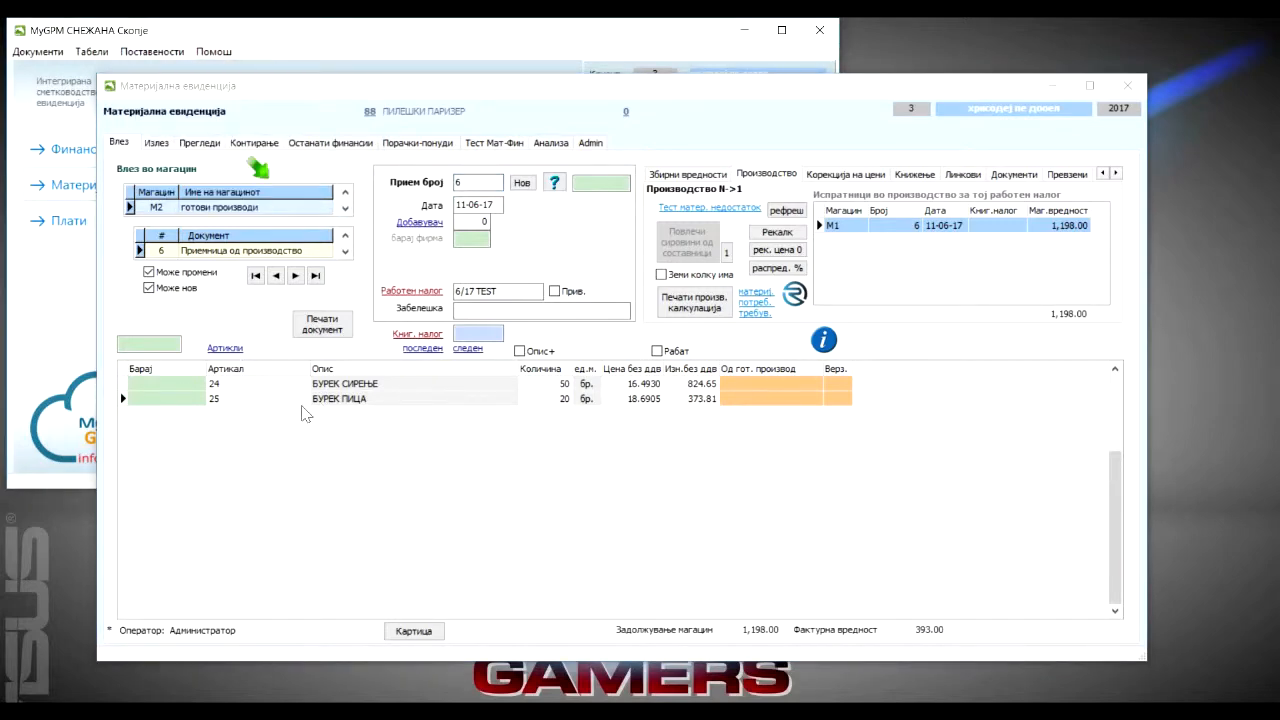
click(555, 182)
click(605, 263)
key(ctrl+Delete)
key(Return)
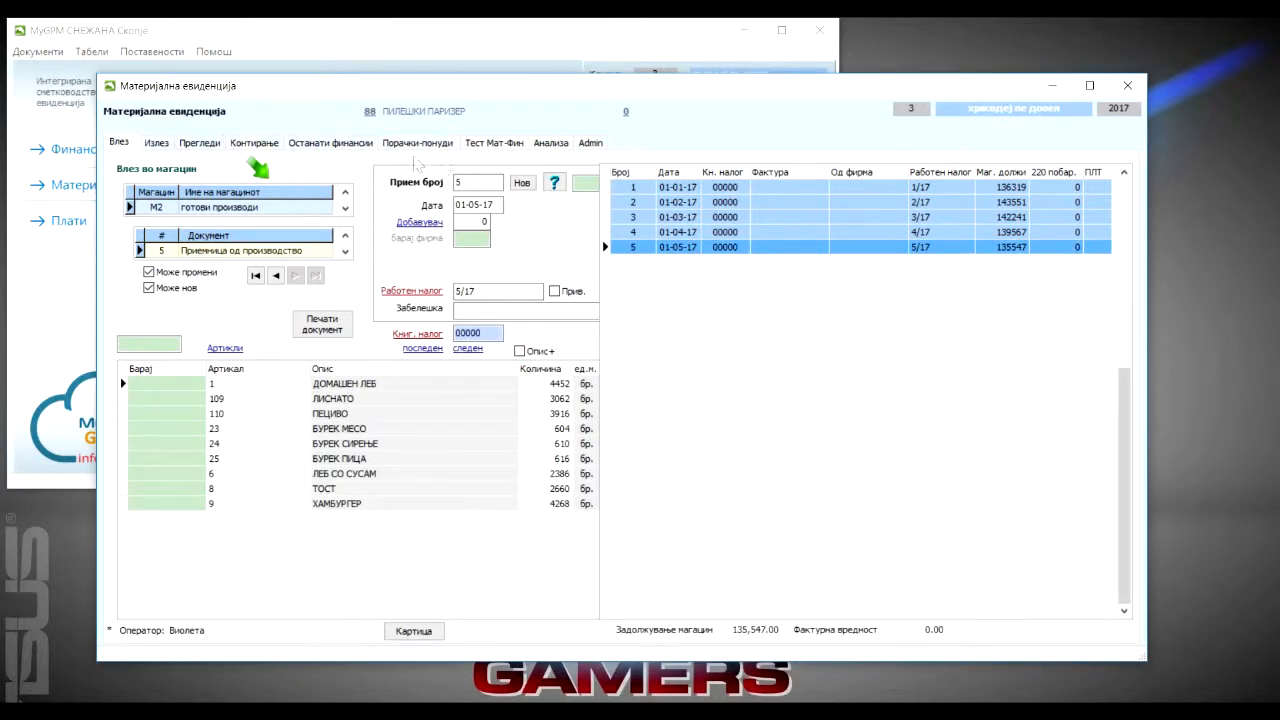
- Refresh the work order analysis and inspect the remaining M1 issue entry for 6/17 TEST
click(497, 143)
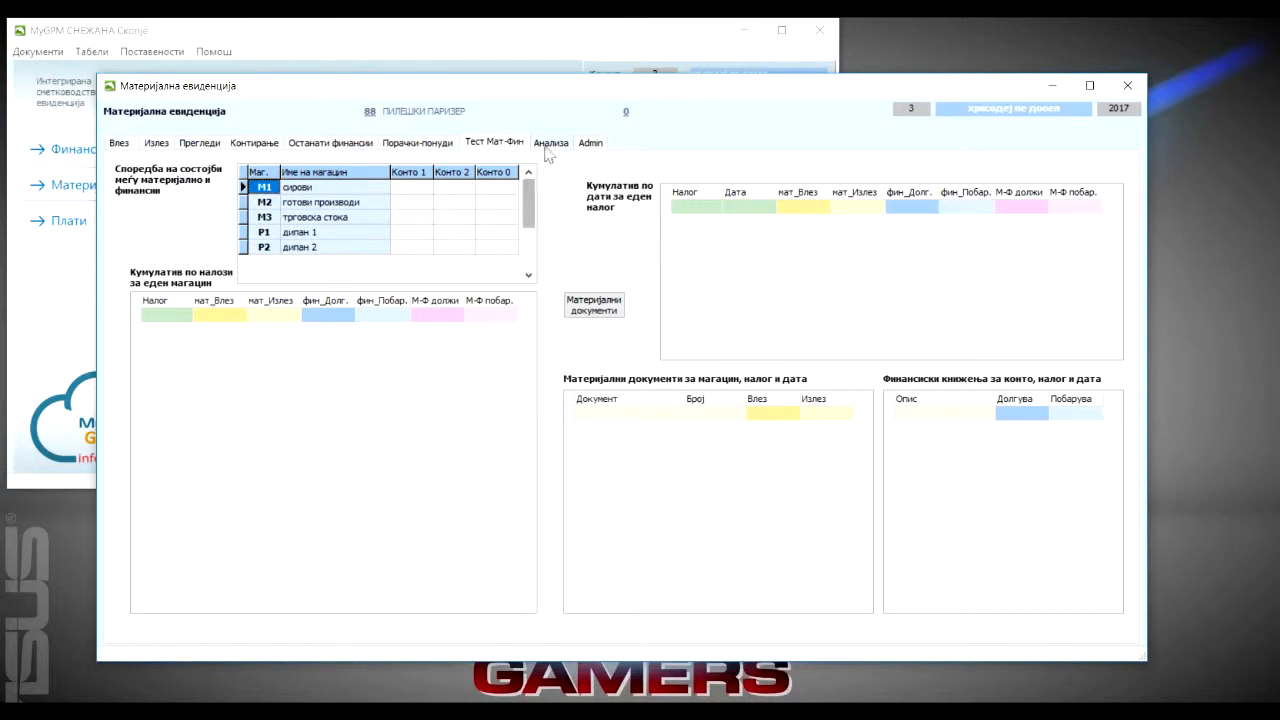
click(550, 143)
click(721, 262)
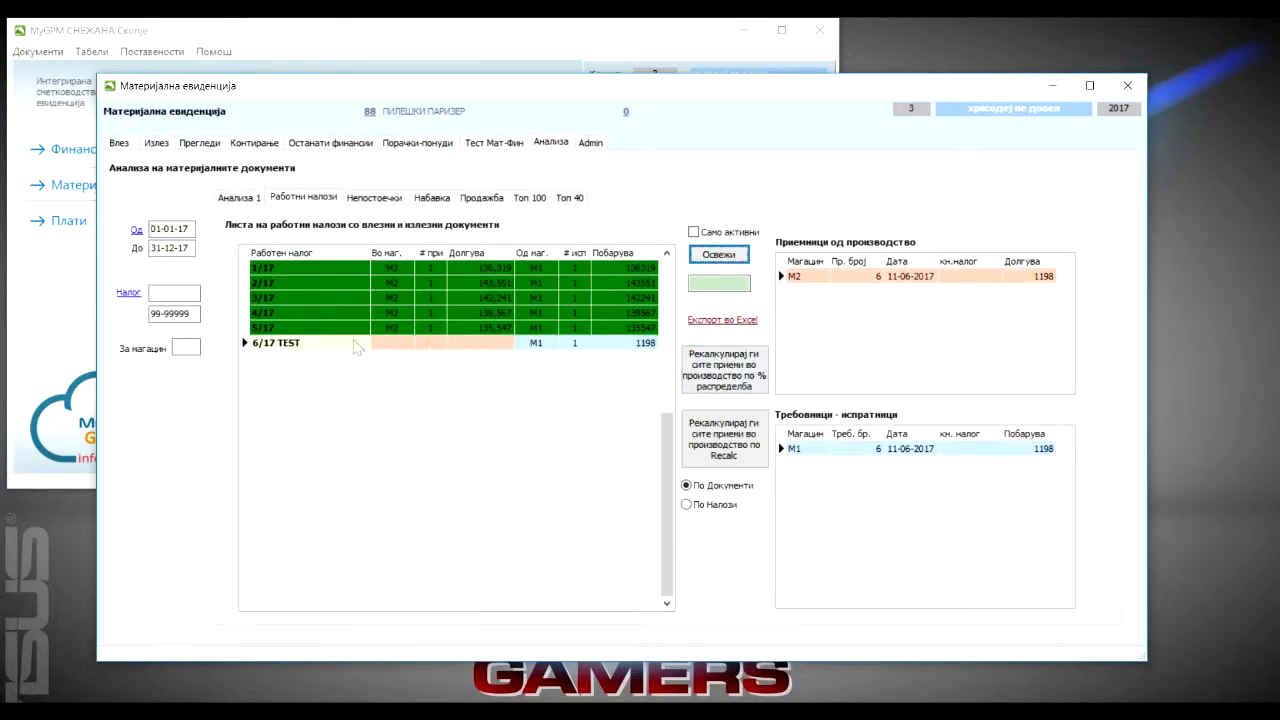
click(335, 343)
click(538, 344)
click(636, 344)
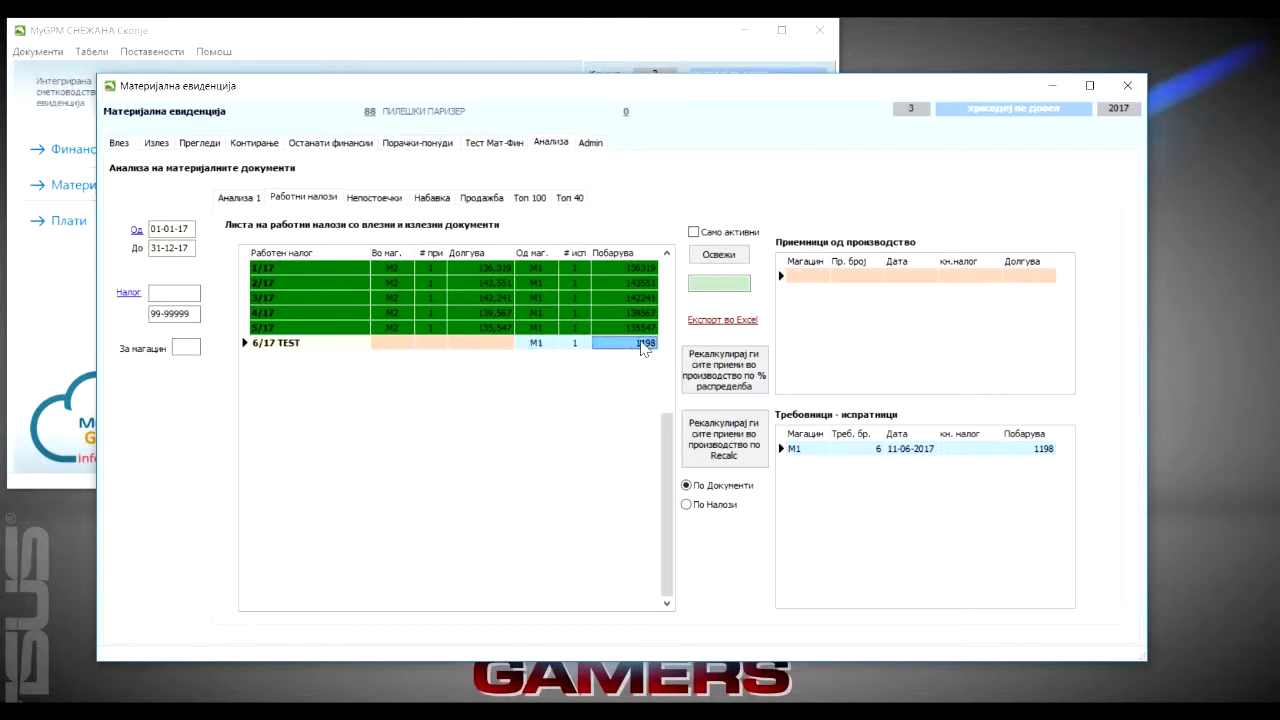
- Delete production issue 6 under 6/17 TEST from the M1 issue list and open issue 5
click(164, 144)
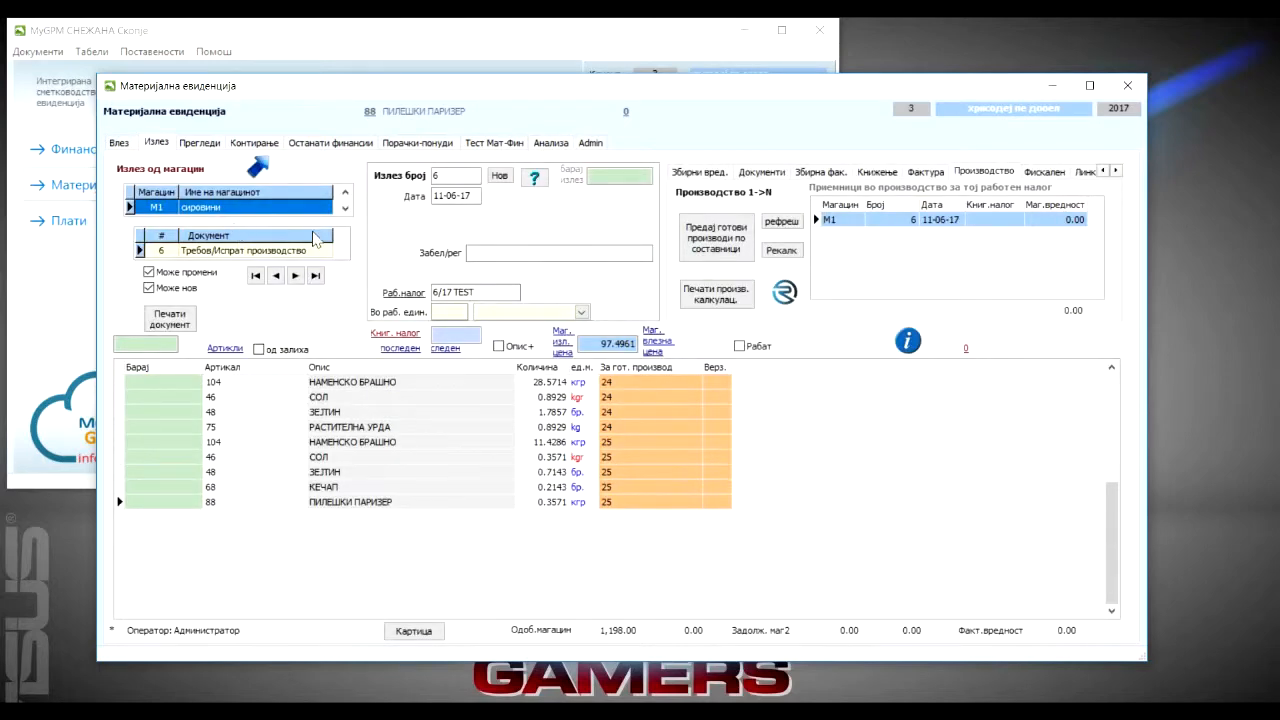
click(535, 178)
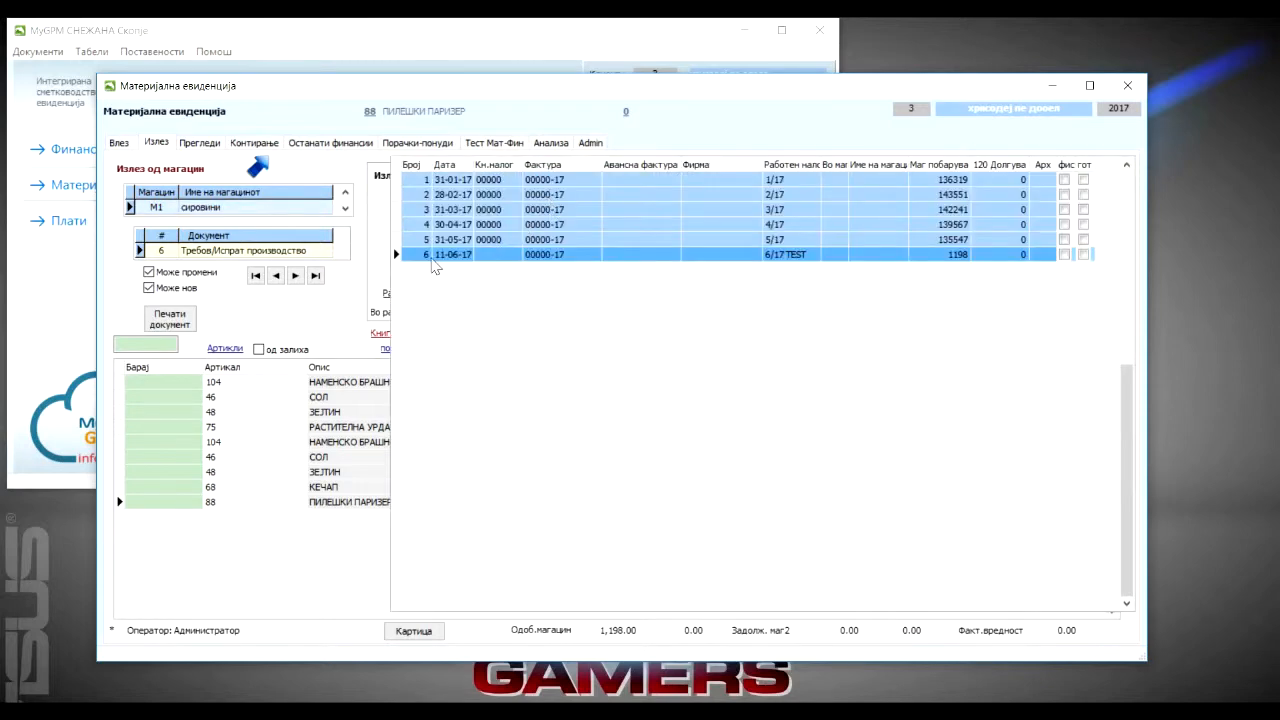
double_click(433, 256)
click(535, 178)
key(ctrl+Delete)
key(Return)
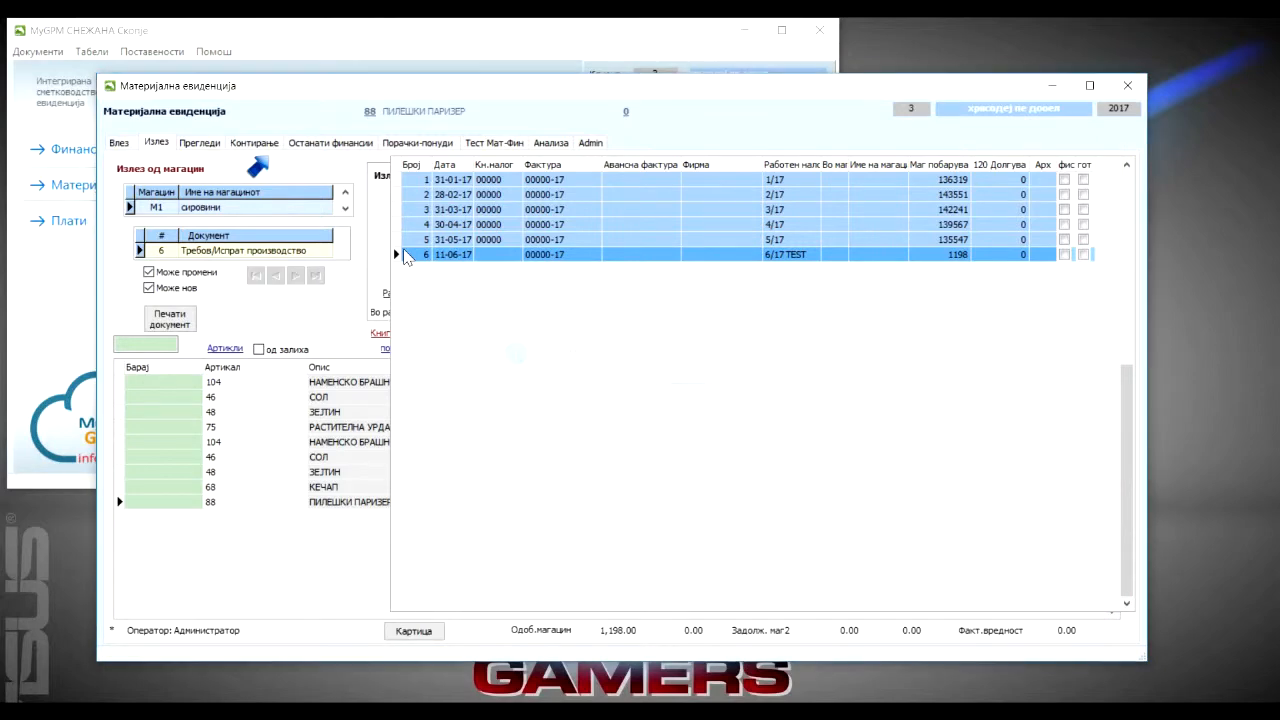
double_click(446, 241)
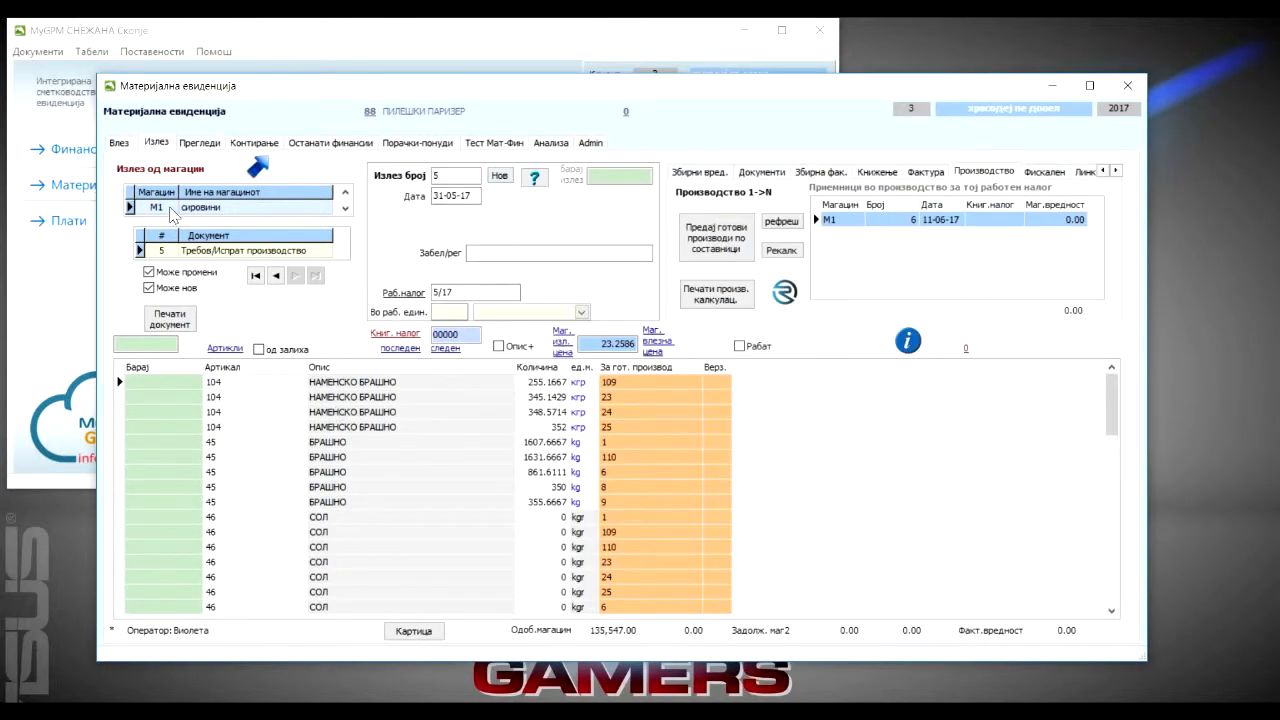
- Create a new production issue from warehouse M1 and set its work order to 6/17 TEST
click(120, 144)
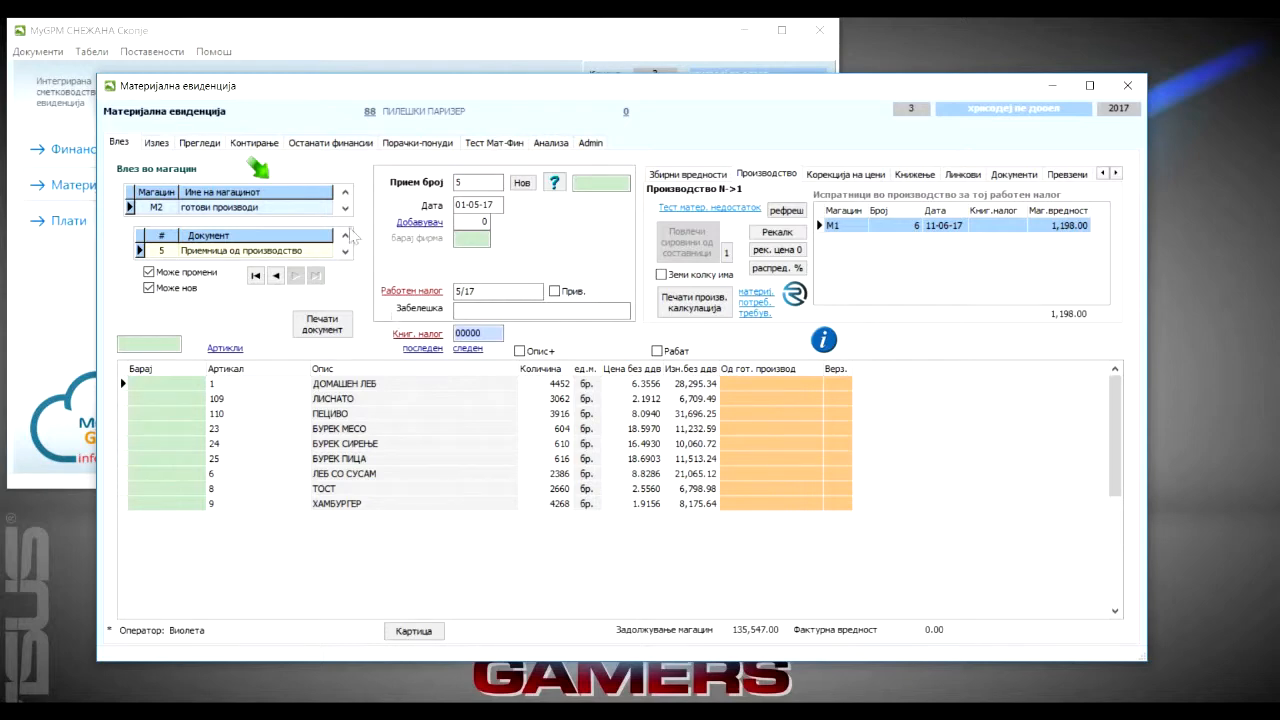
click(157, 144)
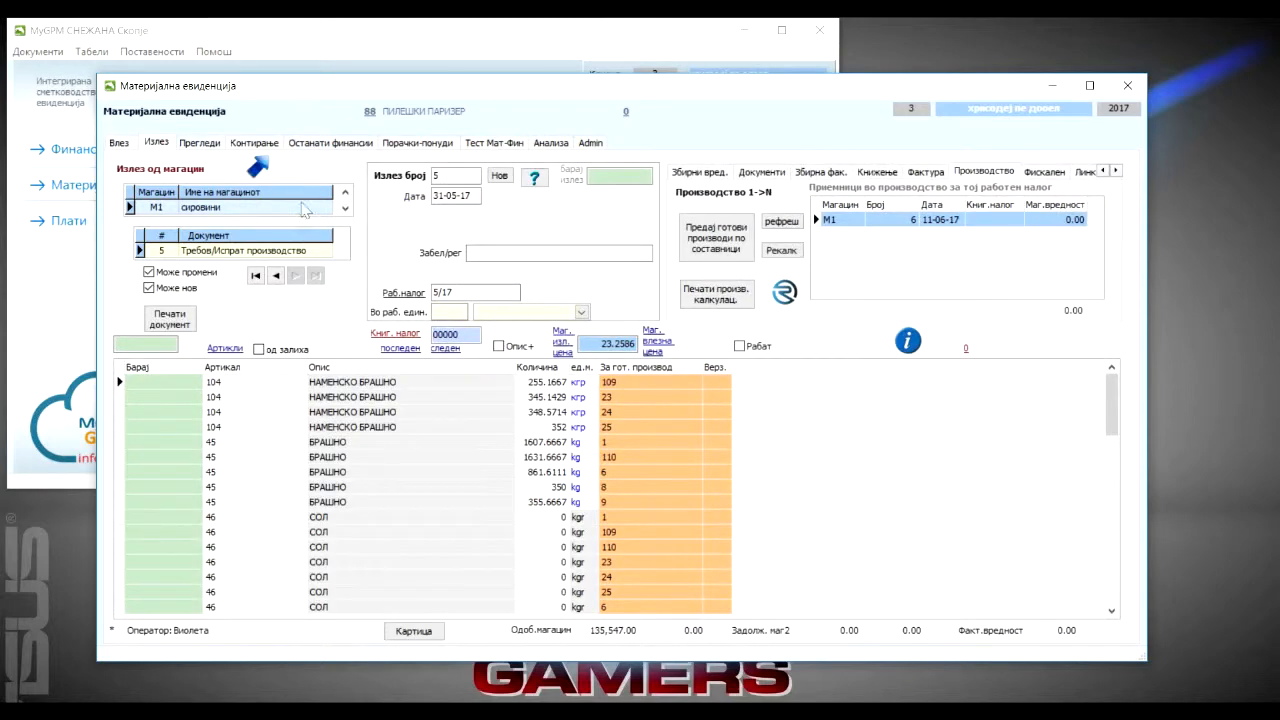
click(499, 175)
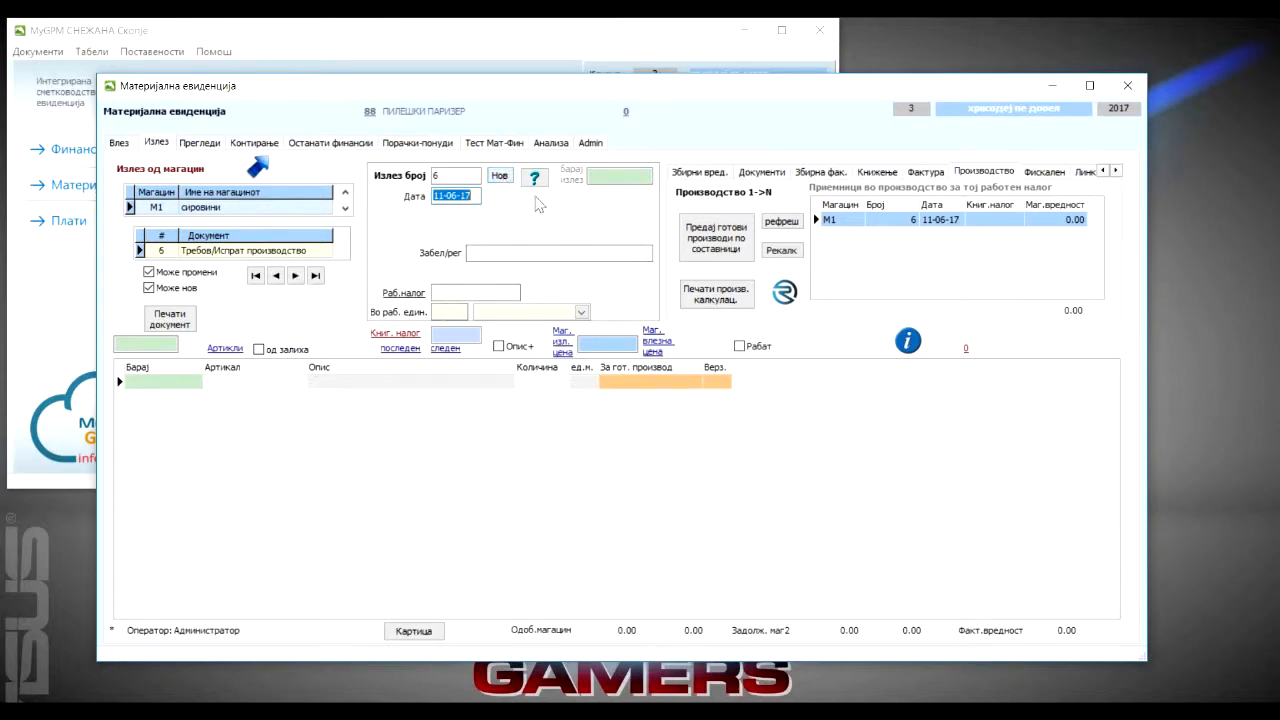
click(451, 292)
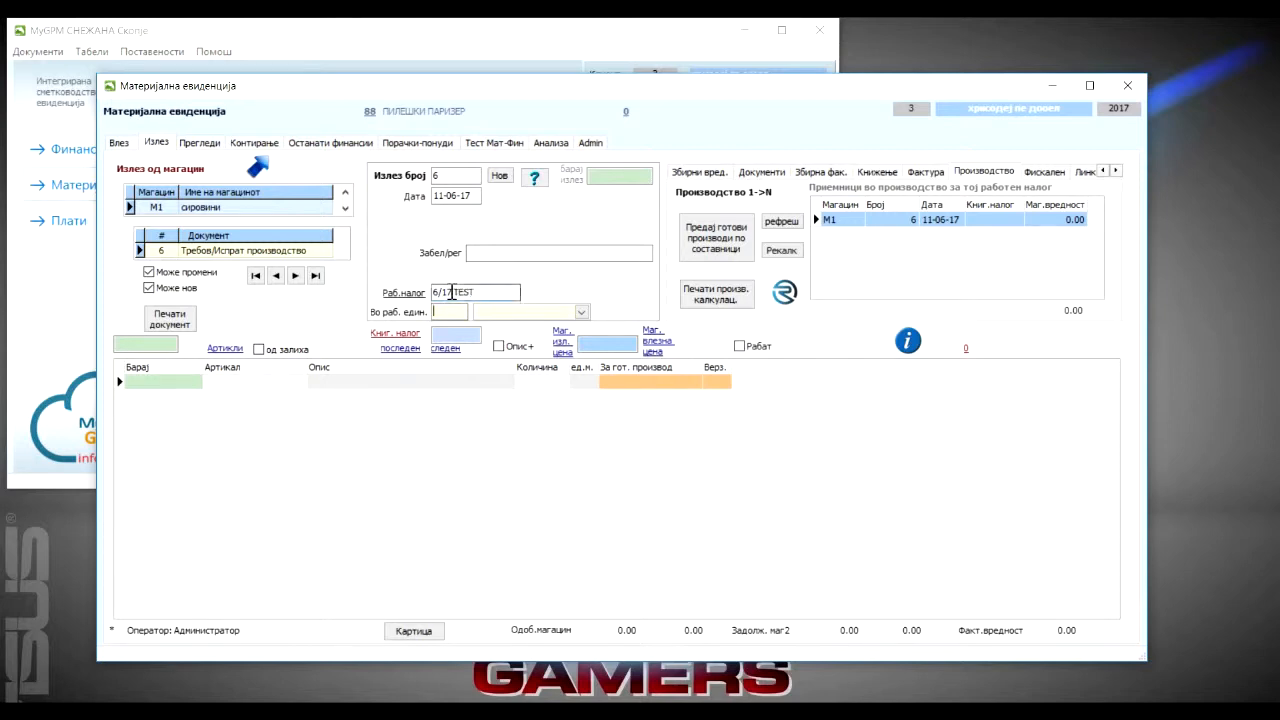
key(Tab)
click(188, 384)
text(a)
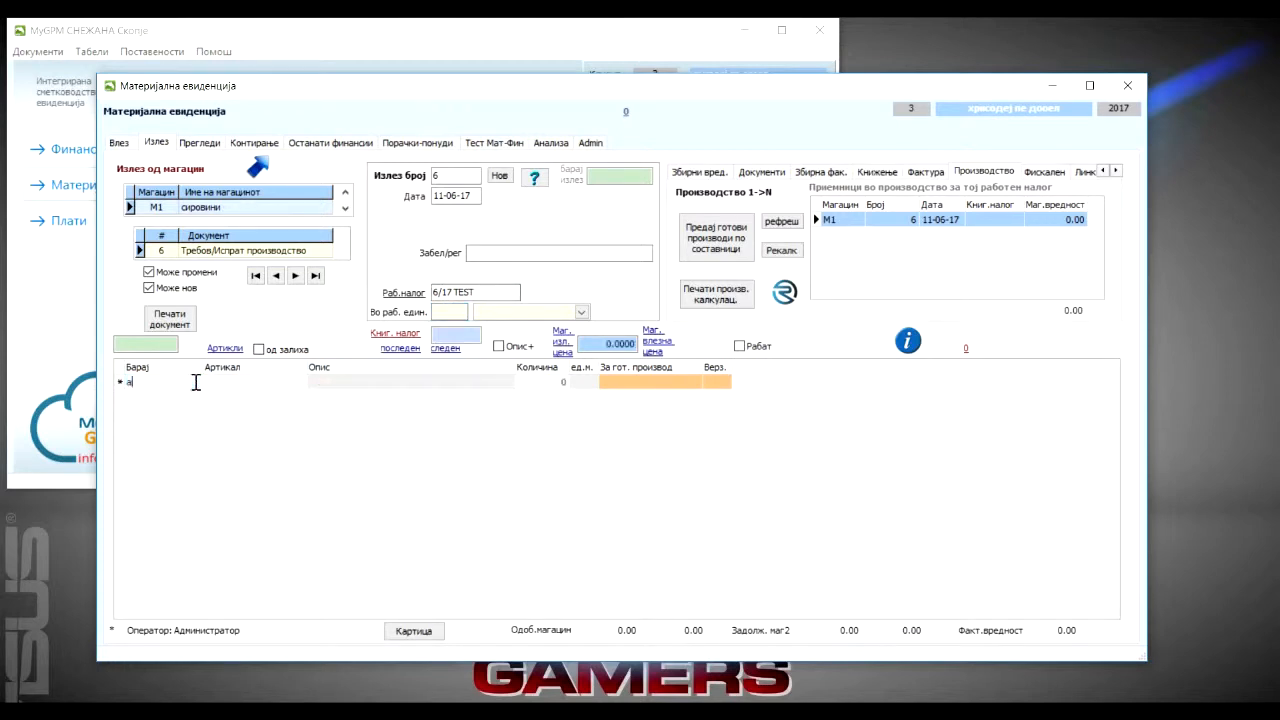
key(Return)
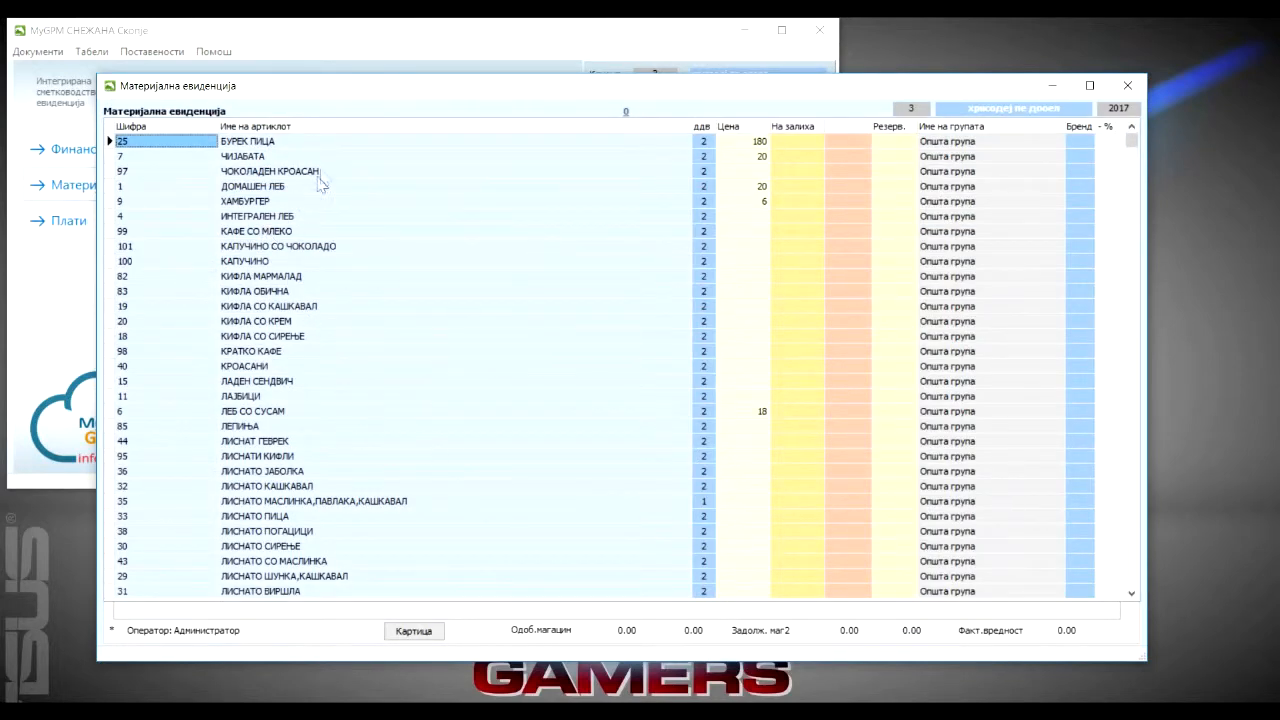
key(Escape)
- Find article 104 НАМЕНСКО БРАШНО by searching "bras" and add it to the issue with quantity 45
click(171, 387)
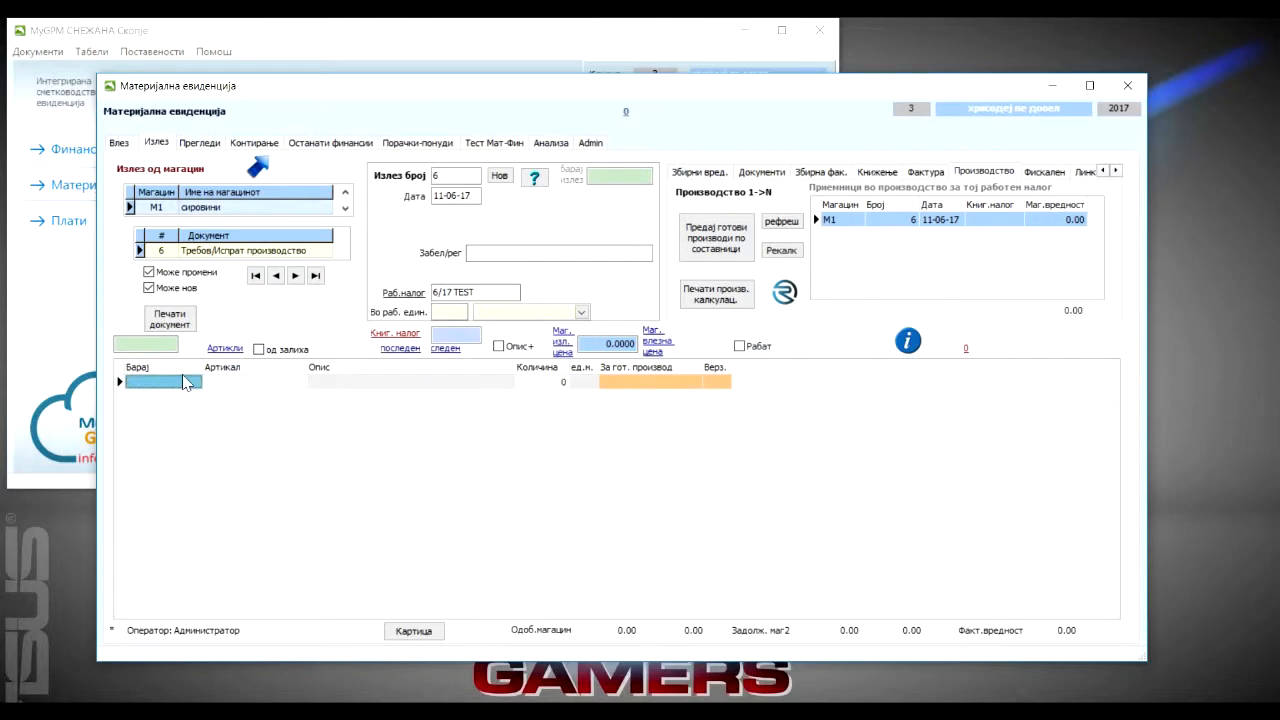
text(bras)
key(Return)
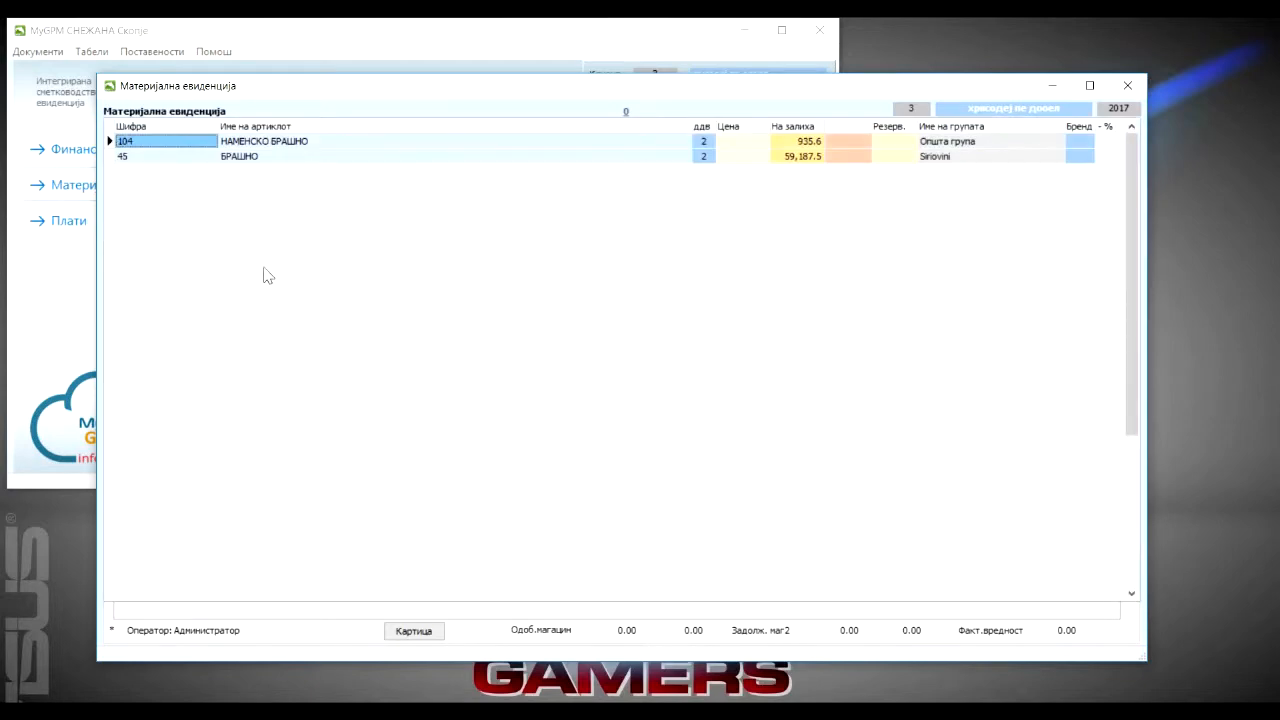
double_click(270, 142)
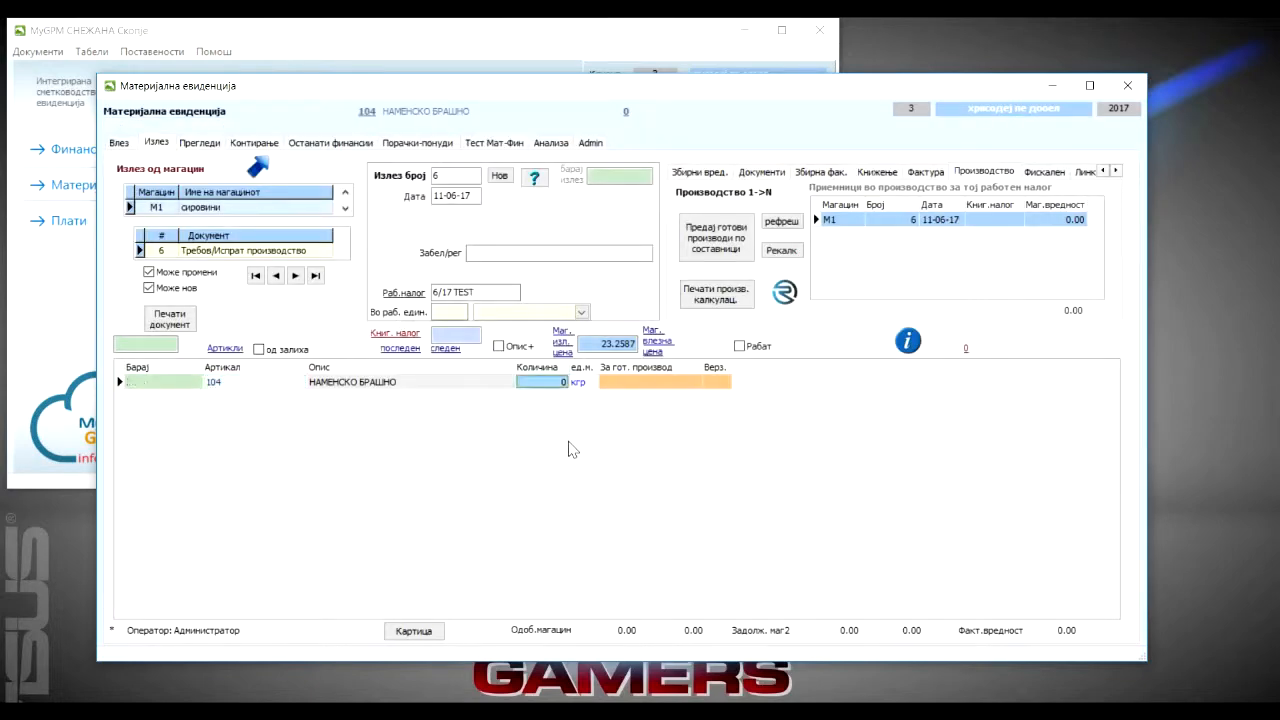
text(45)
key(Return)
key(Return)
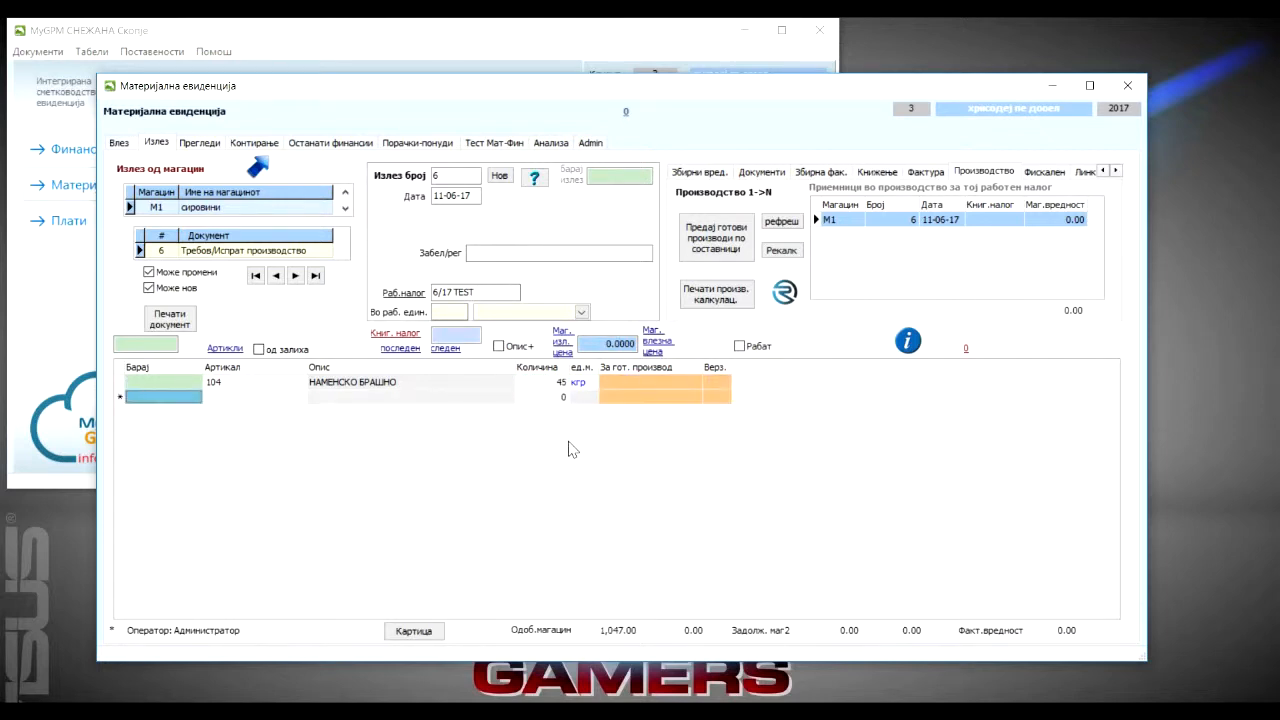
- Add article 45 БРАШНО as the second line of the issue with quantity 100
text(bras)
key(Return)
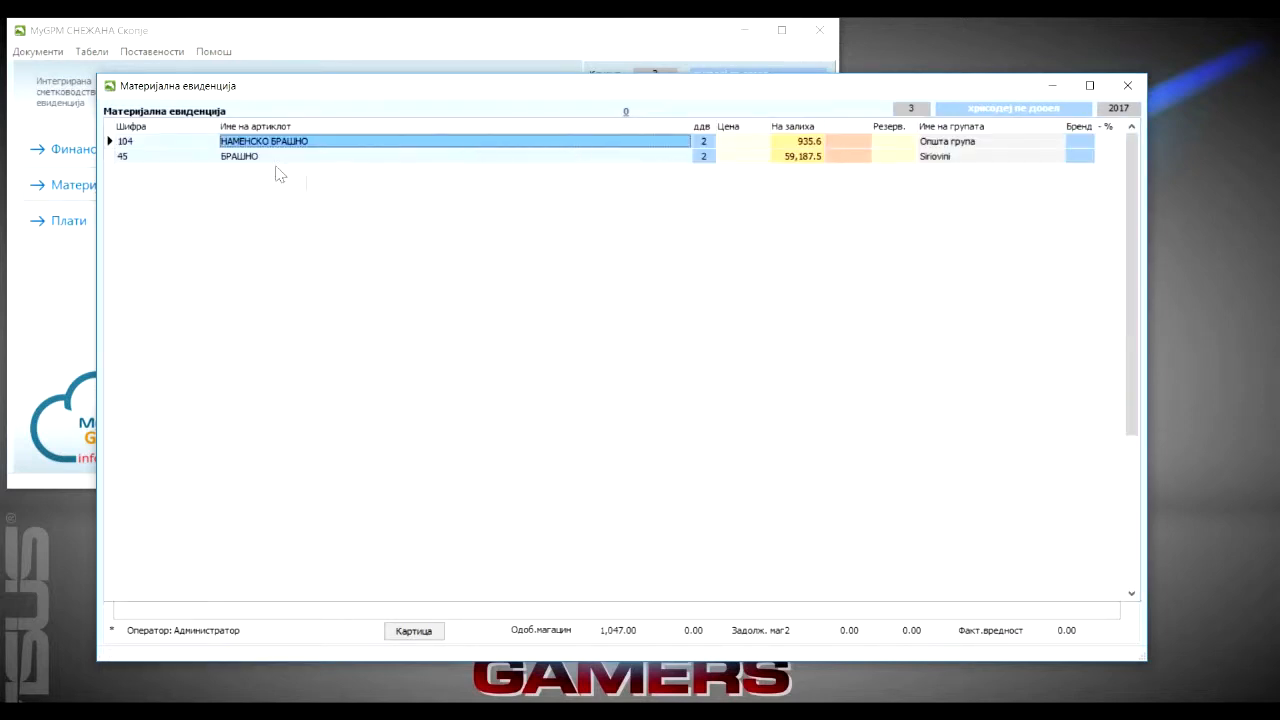
double_click(250, 157)
text(100)
key(Return)
key(Return)
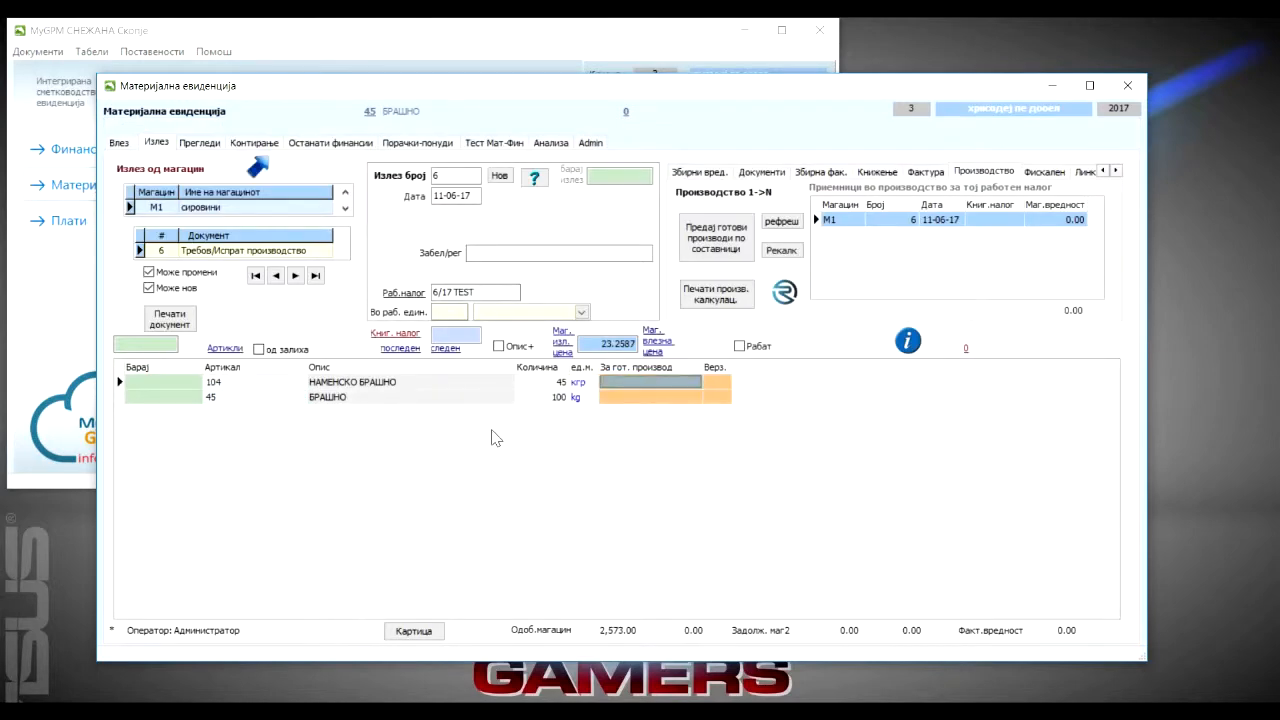
click(248, 387)
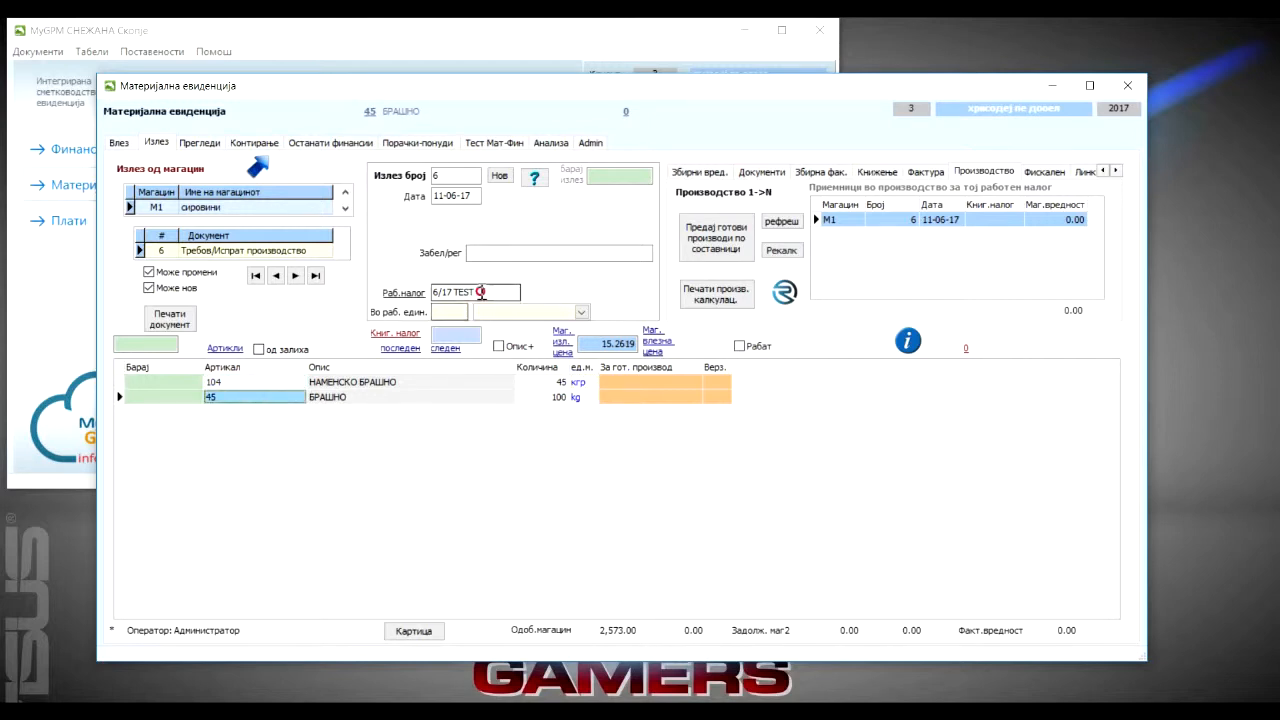
- Copy the work order number 6/17 TEST from issue 6 and start another new M1 issue
drag(483, 293, 424, 295)
right_click(453, 300)
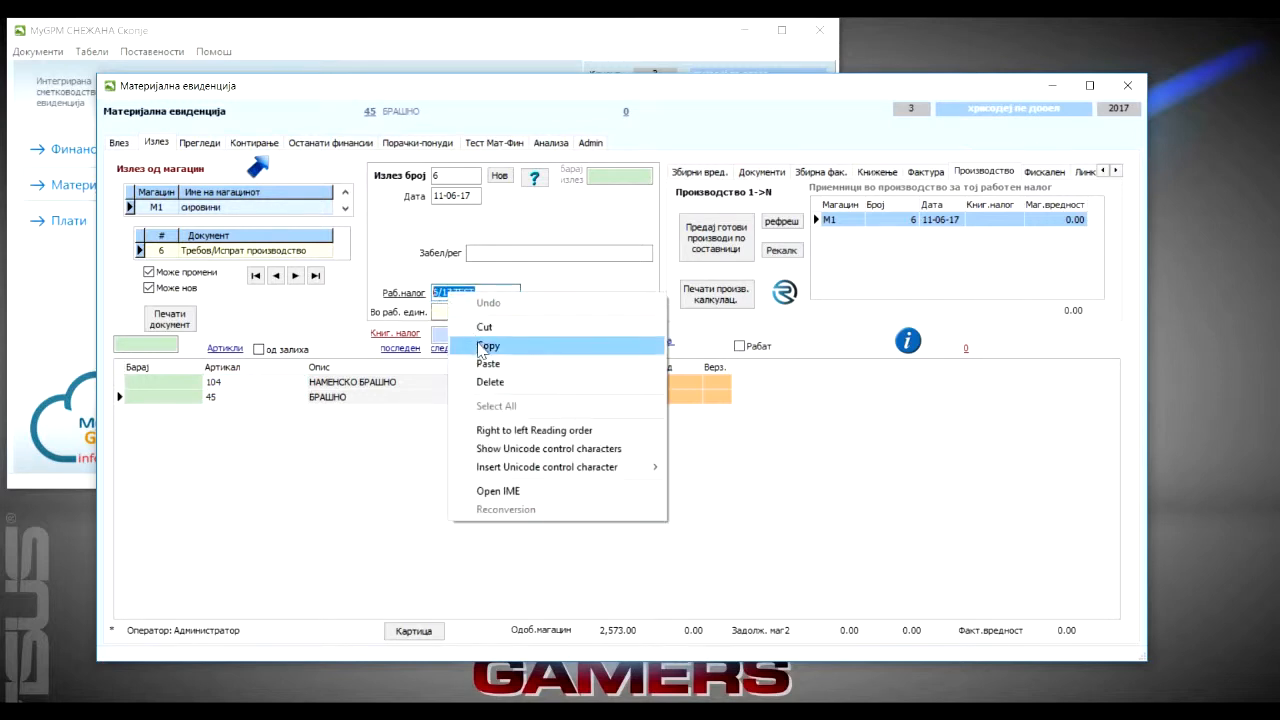
click(470, 345)
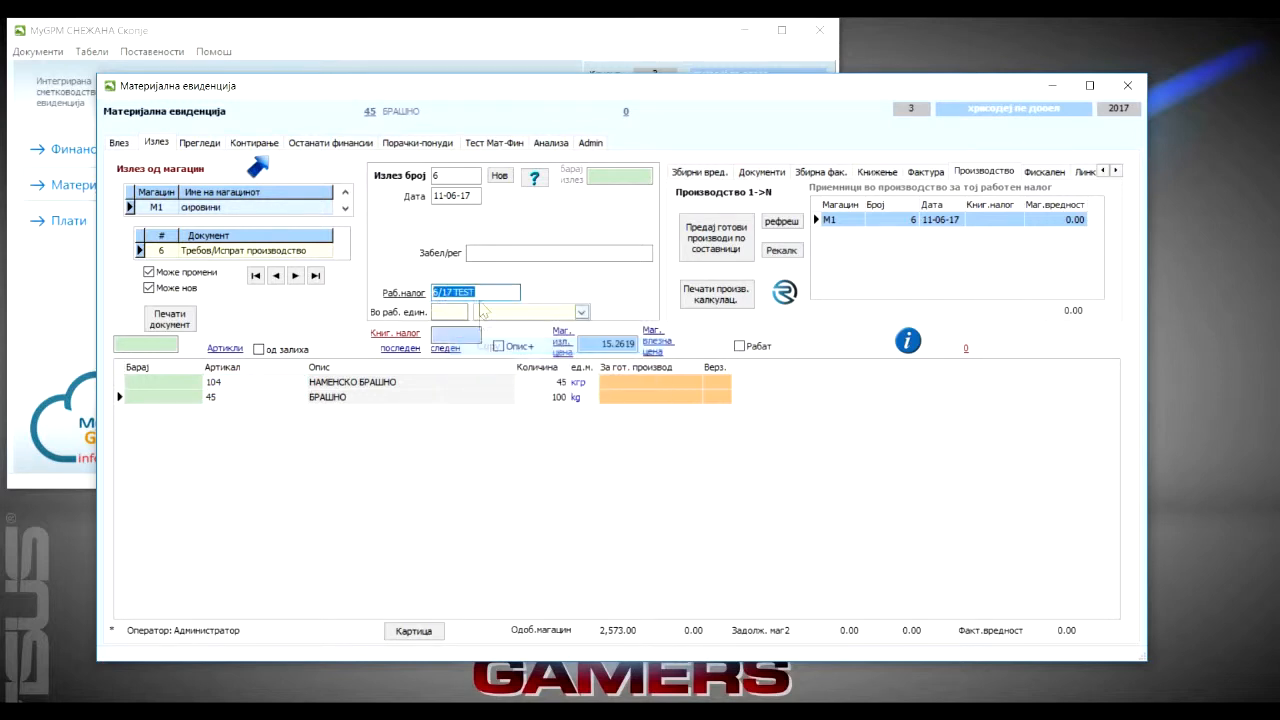
click(499, 177)
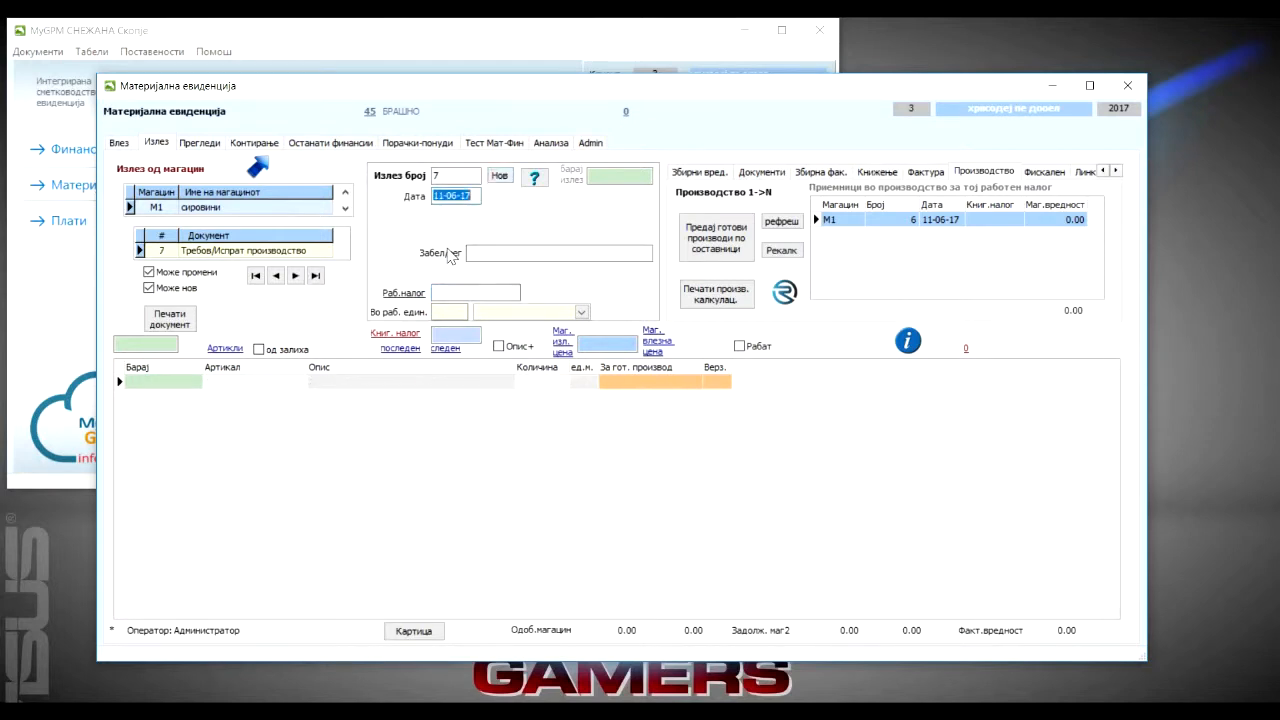
- Find article 54 МЕЛЕНО МЕСО by searching "meso" and add it to the new issue with quantity 80
click(238, 383)
click(162, 389)
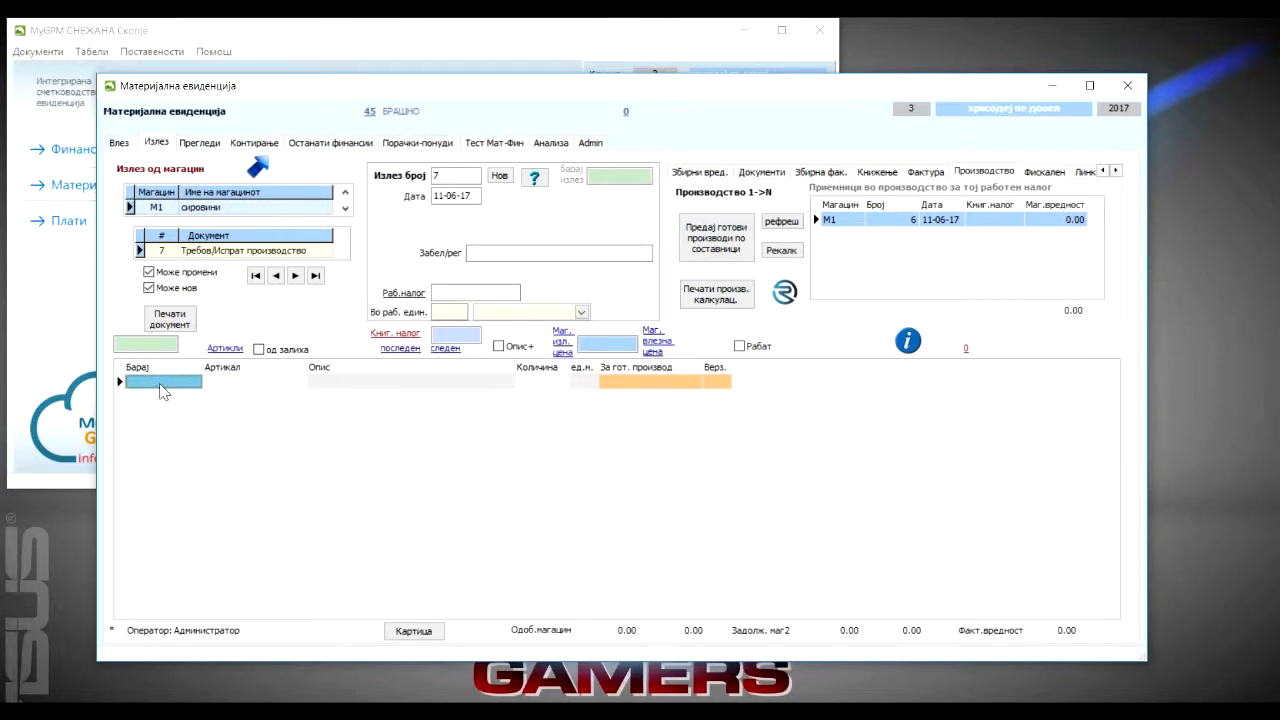
text(meso)
key(Return)
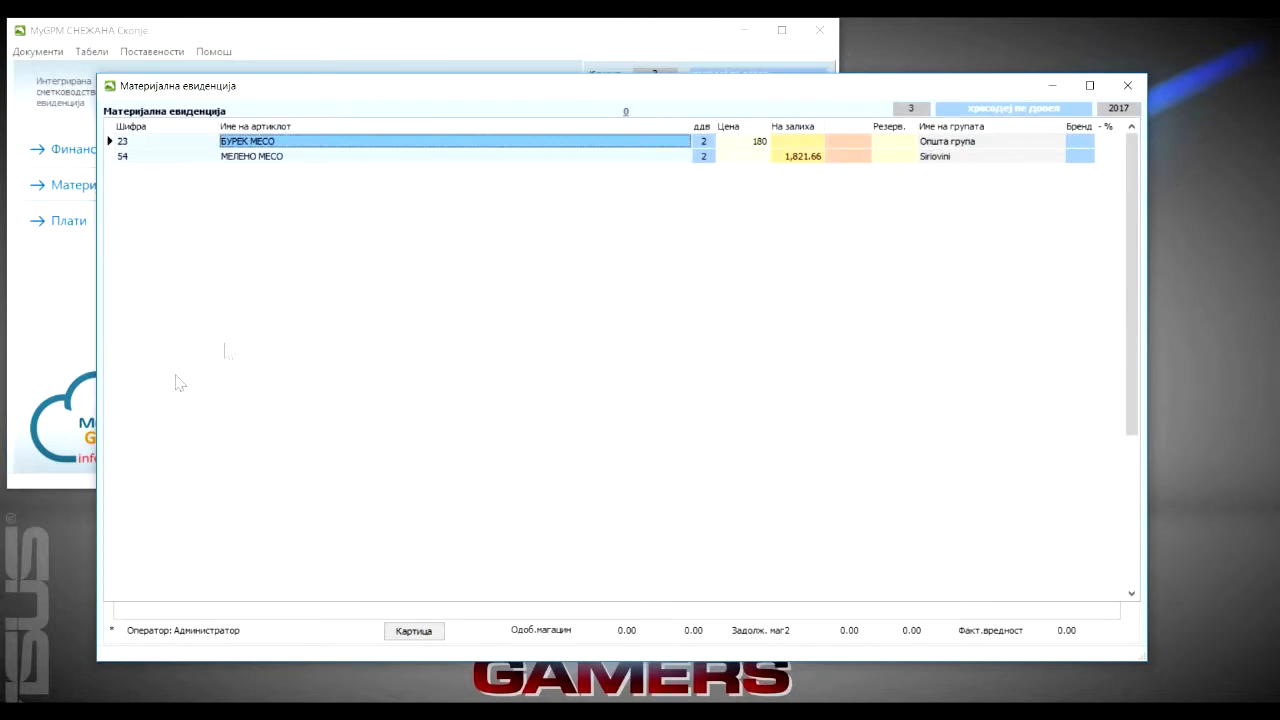
double_click(240, 157)
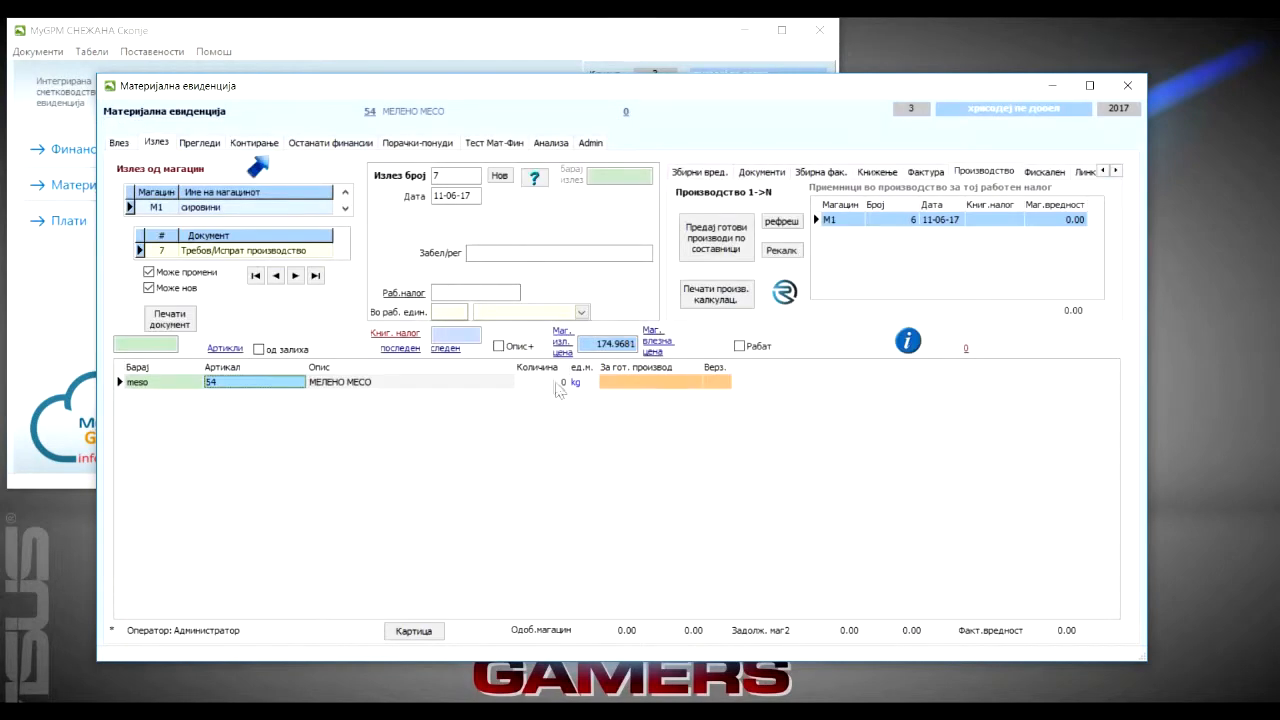
click(555, 382)
text(80)
key(Return)
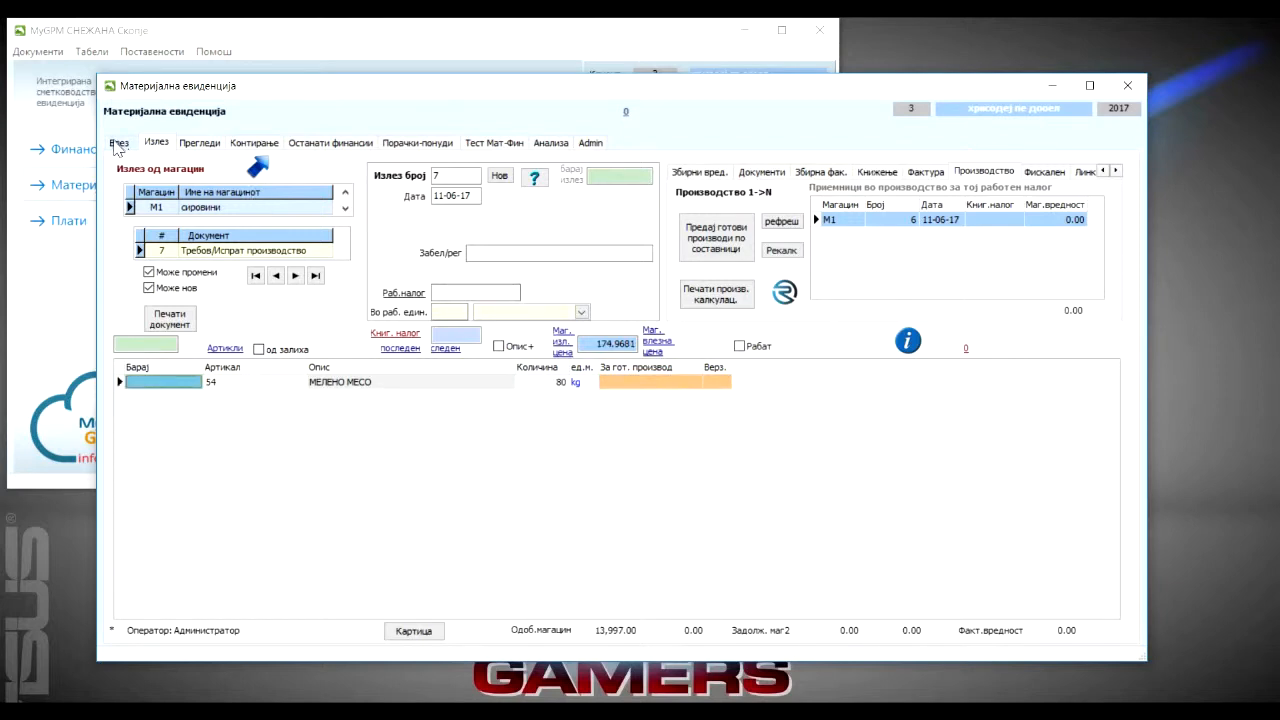
- Try to paste the copied work order number into the work order field of issue 7
click(456, 291)
right_click(456, 291)
click(495, 363)
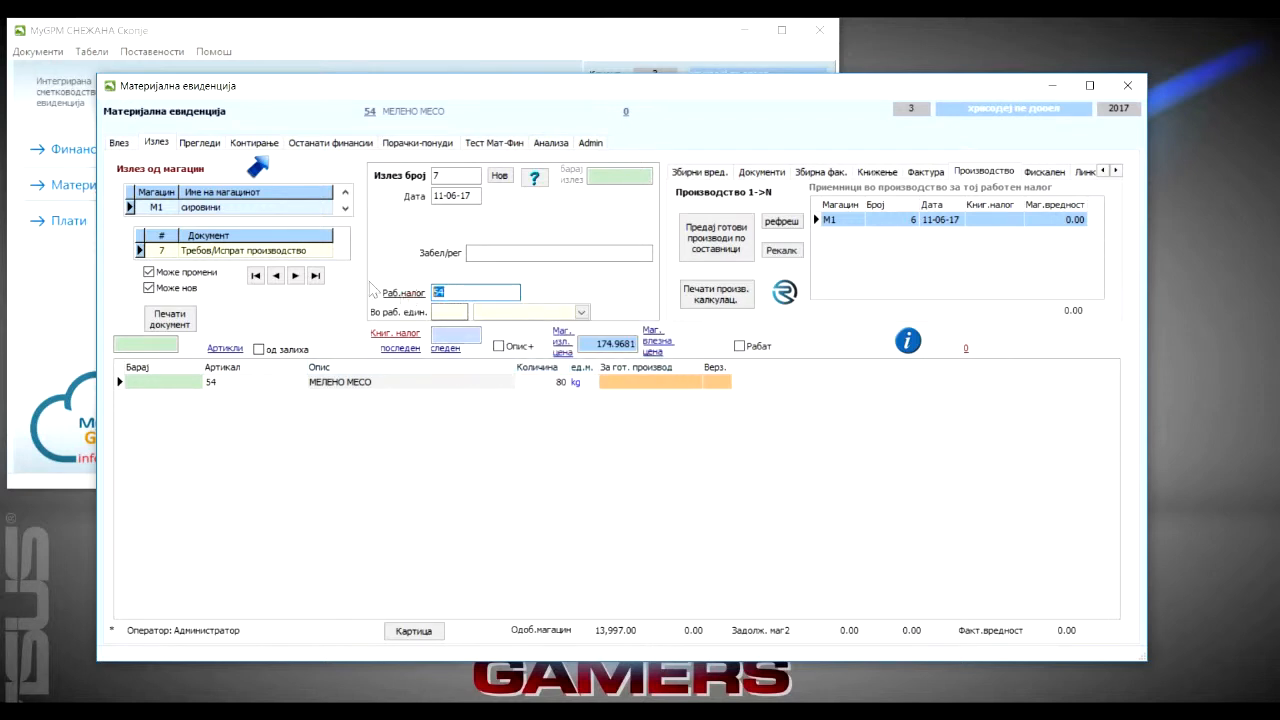
- Copy 6/17 TEST from the work order field of issue 6 and paste it into that of issue 7
click(276, 275)
drag(479, 293, 400, 297)
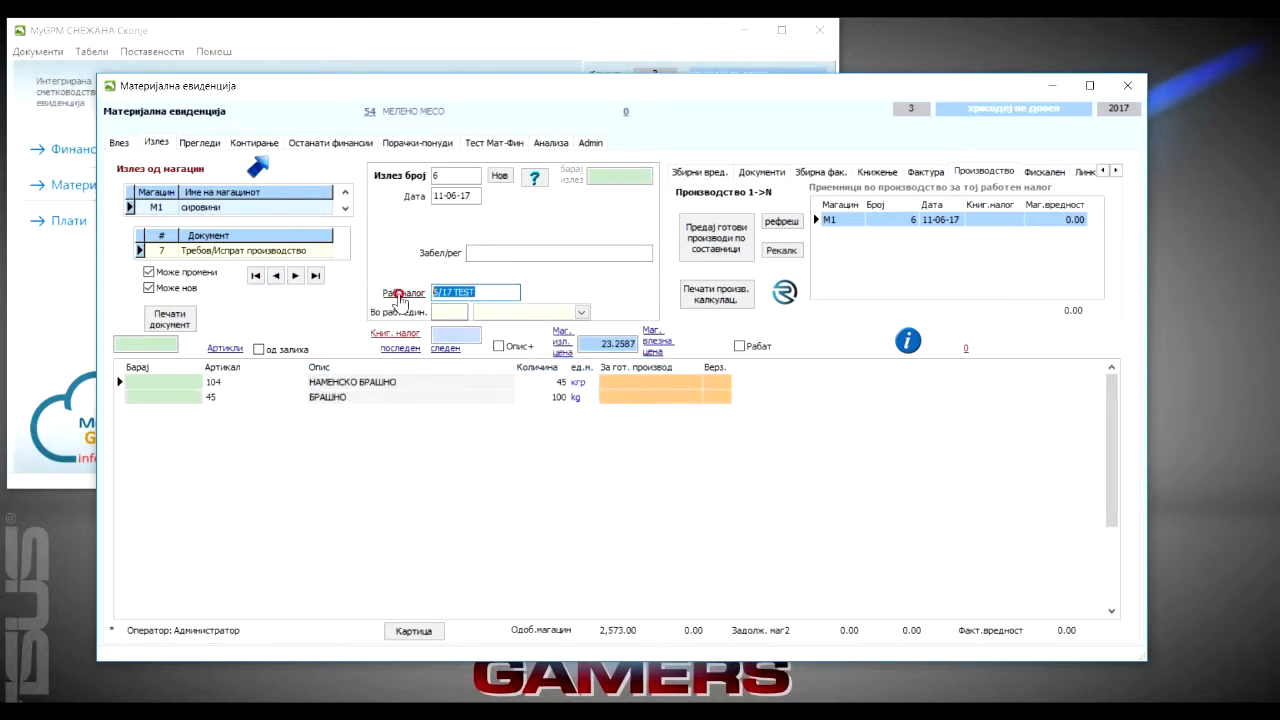
click(295, 275)
drag(446, 292, 402, 298)
key(ctrl+v)
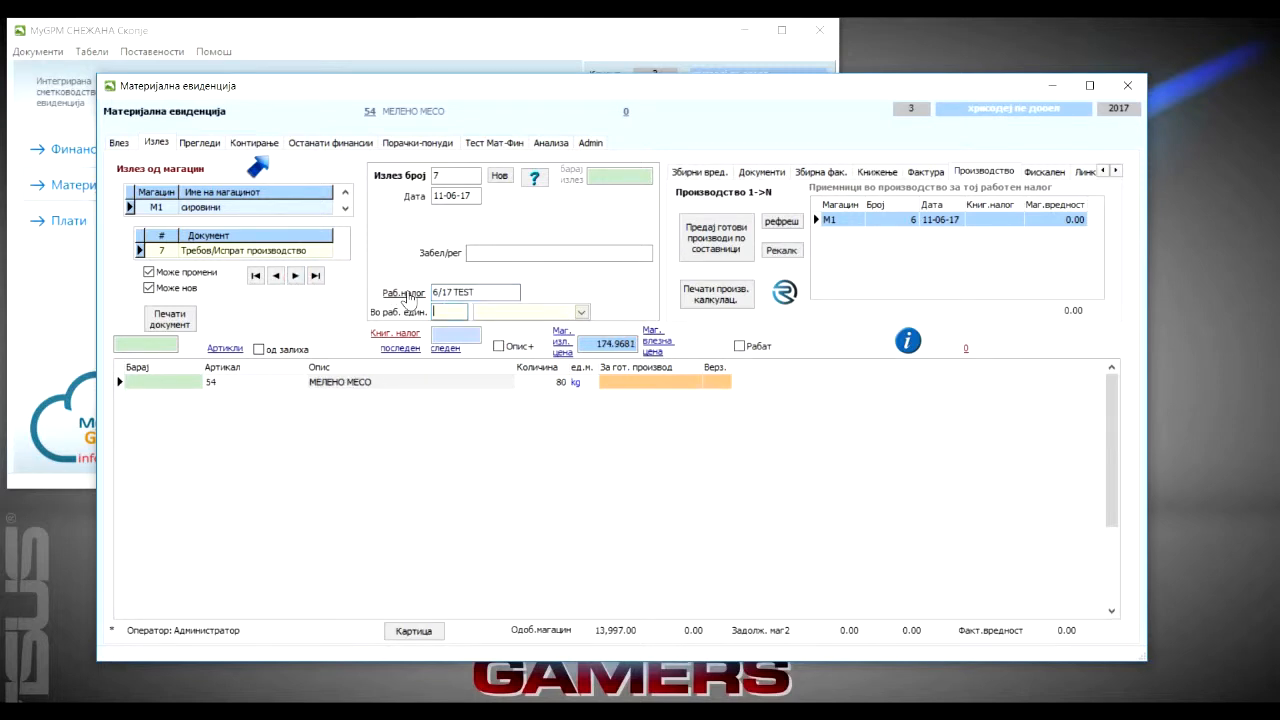
- Review the M1 issues listed under 6/17 TEST, reopen issue 7 and compare it with the M2 production receipt
click(533, 177)
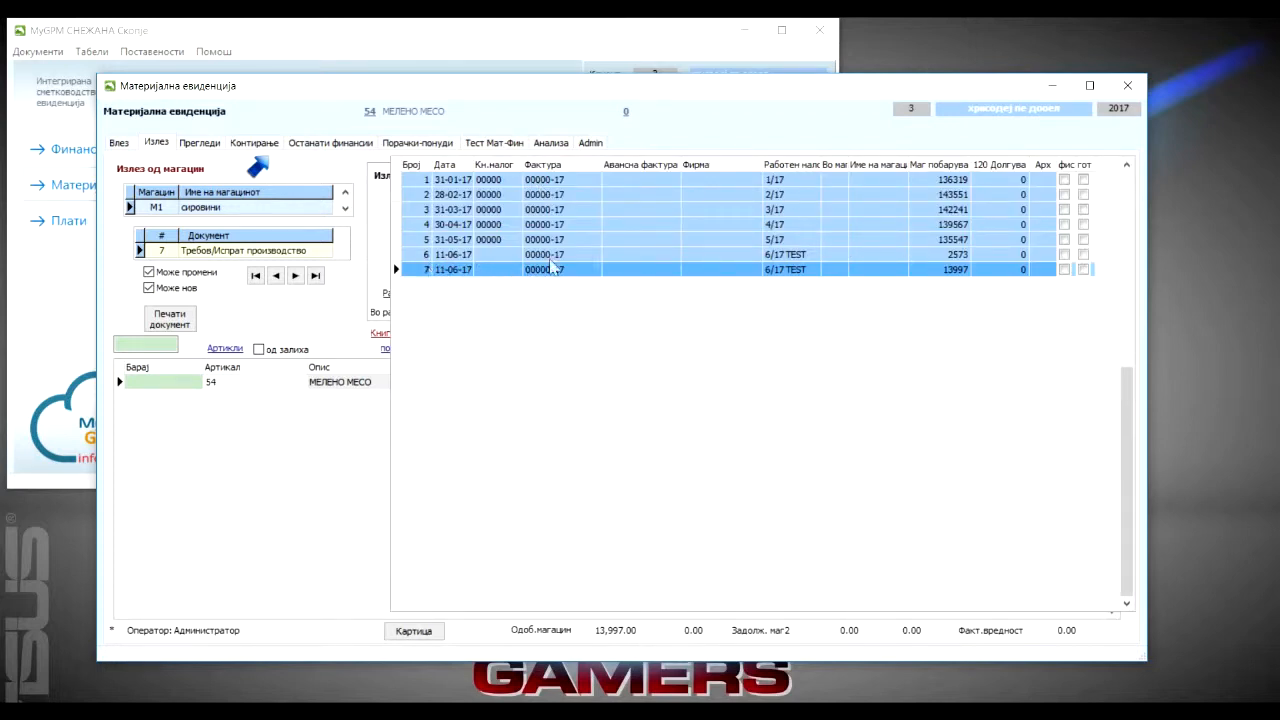
double_click(770, 268)
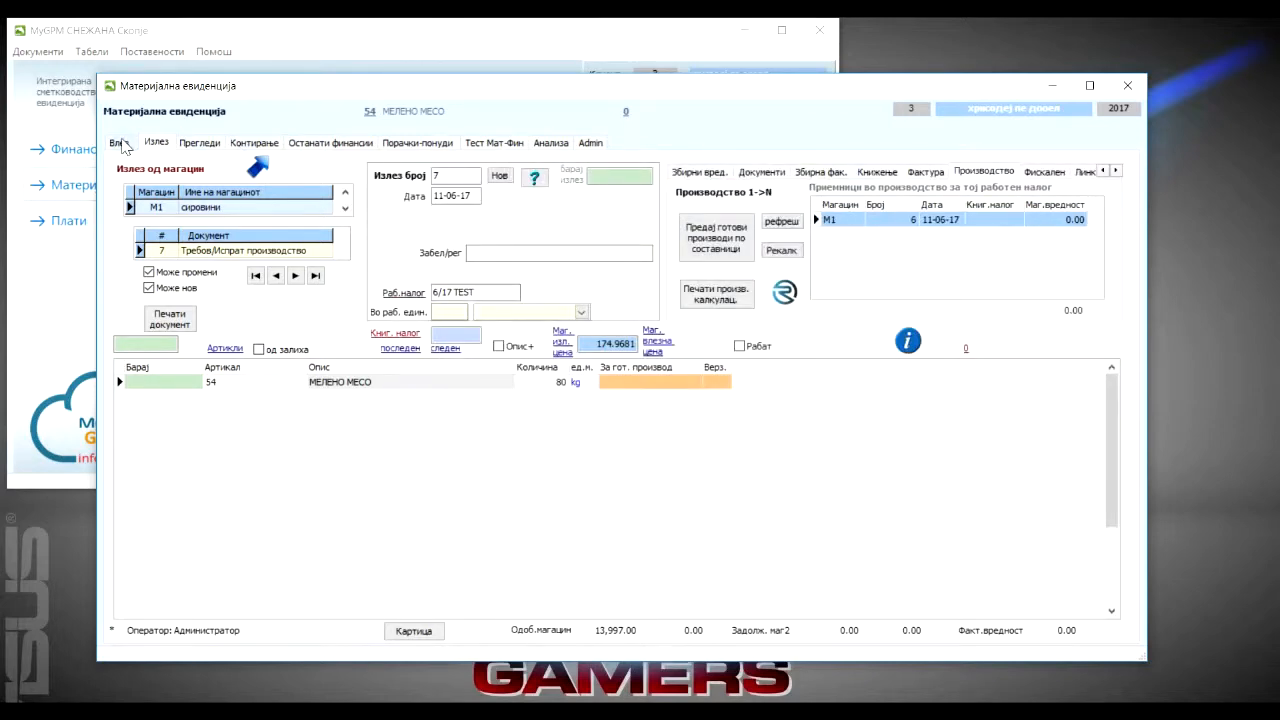
click(119, 143)
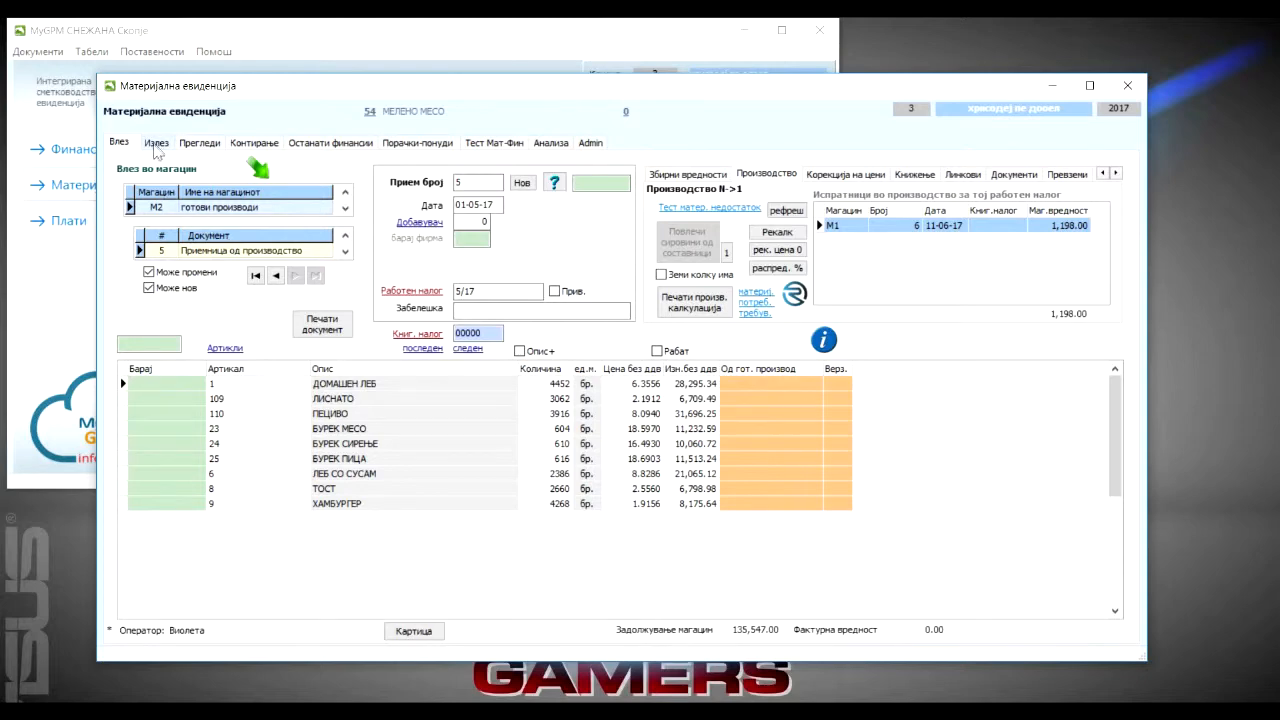
click(159, 146)
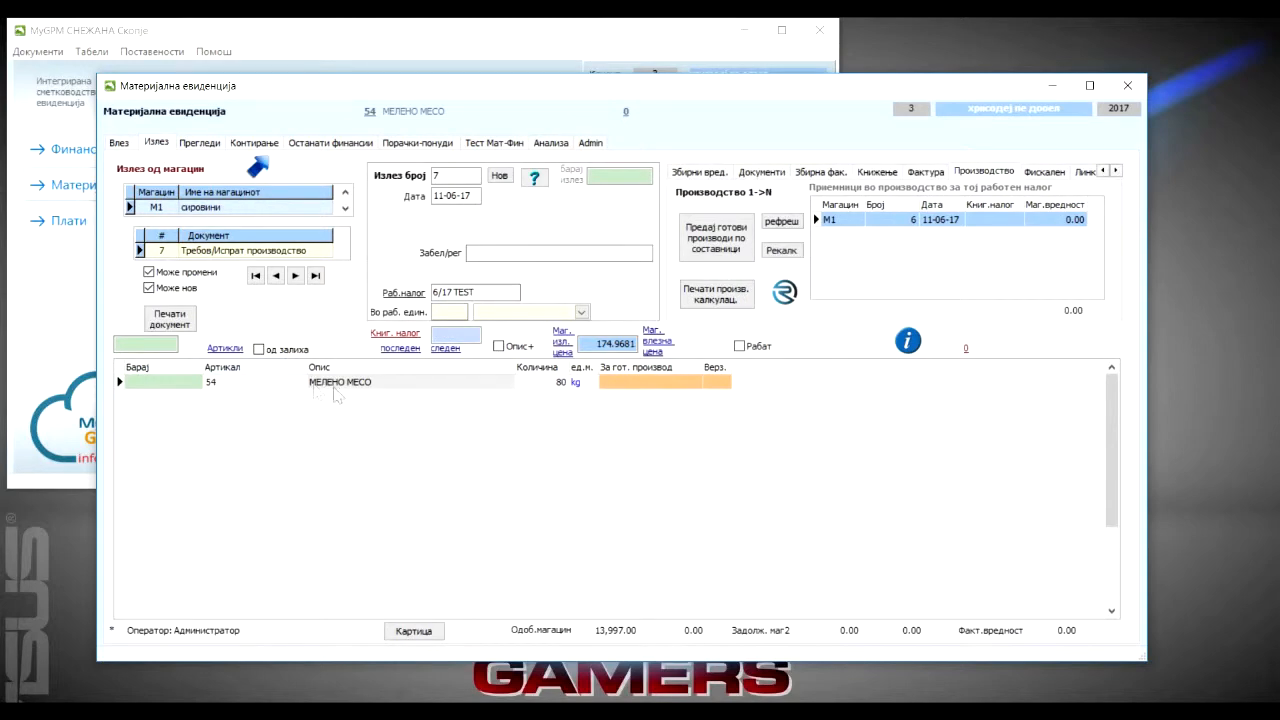
click(121, 145)
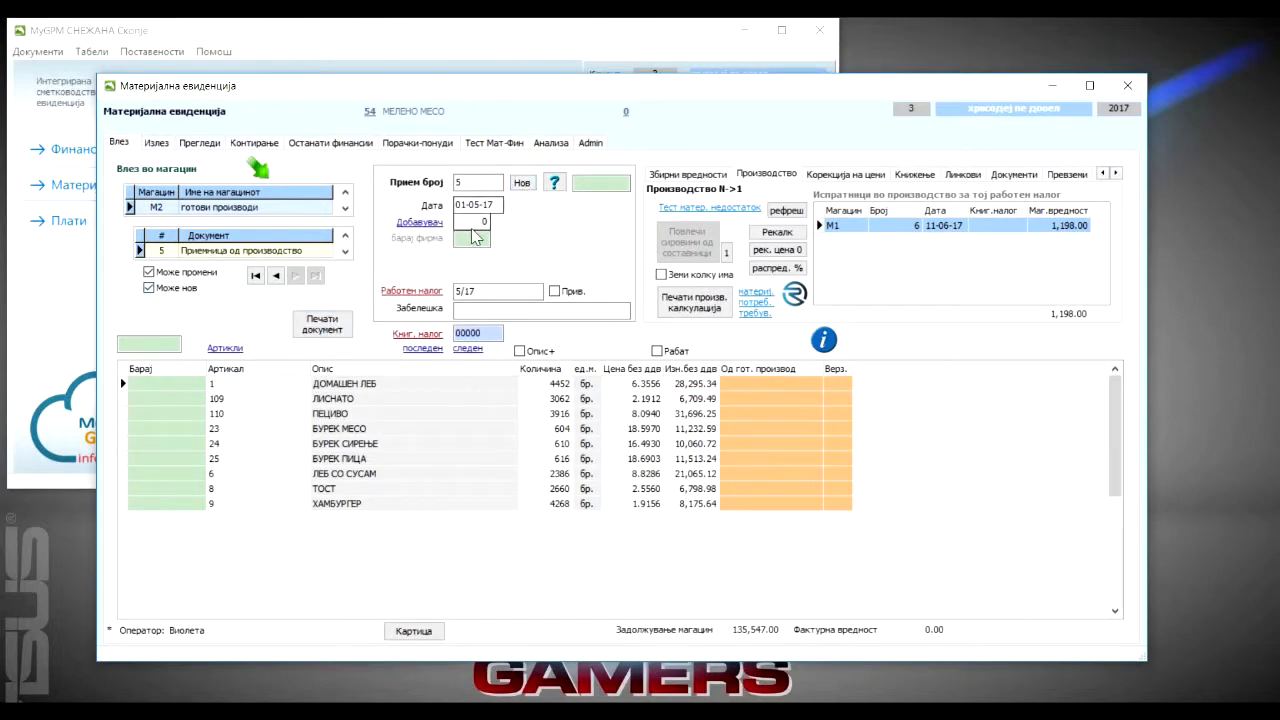
- Create a new production receipt in warehouse M2 and add article 23 БУРЕК МЕСО by searching for "burek"
click(521, 186)
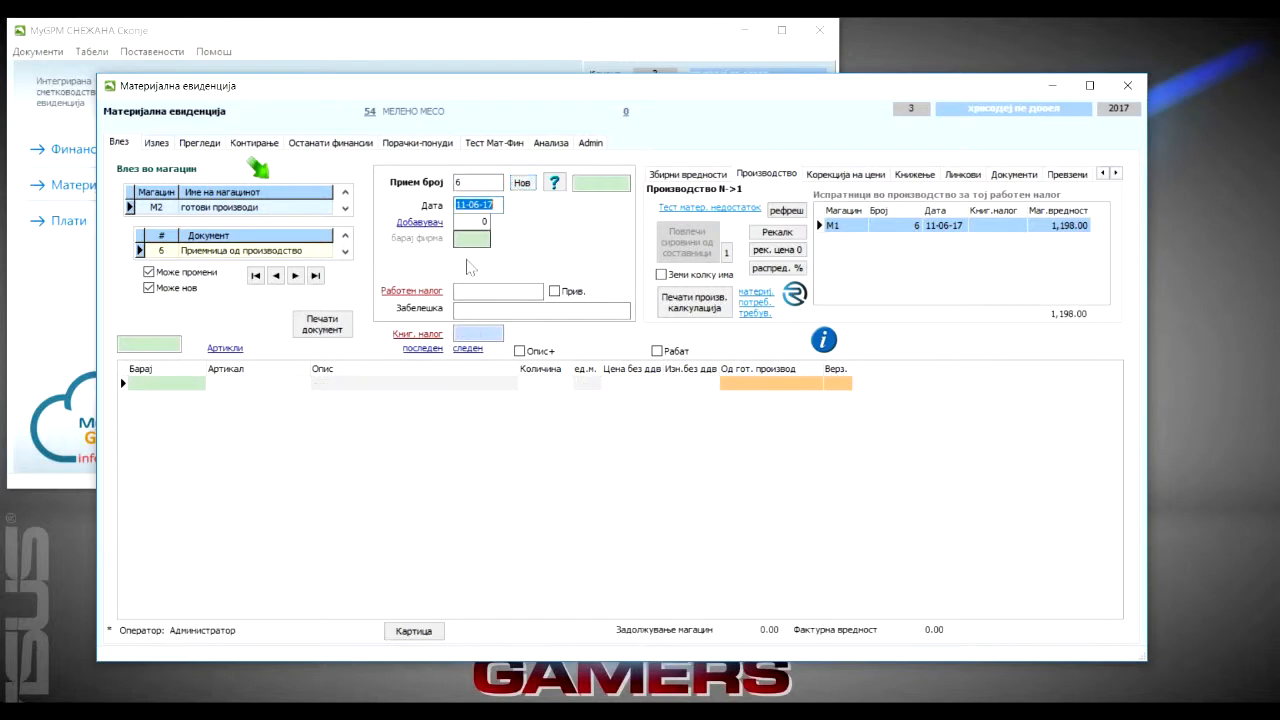
click(246, 386)
click(179, 388)
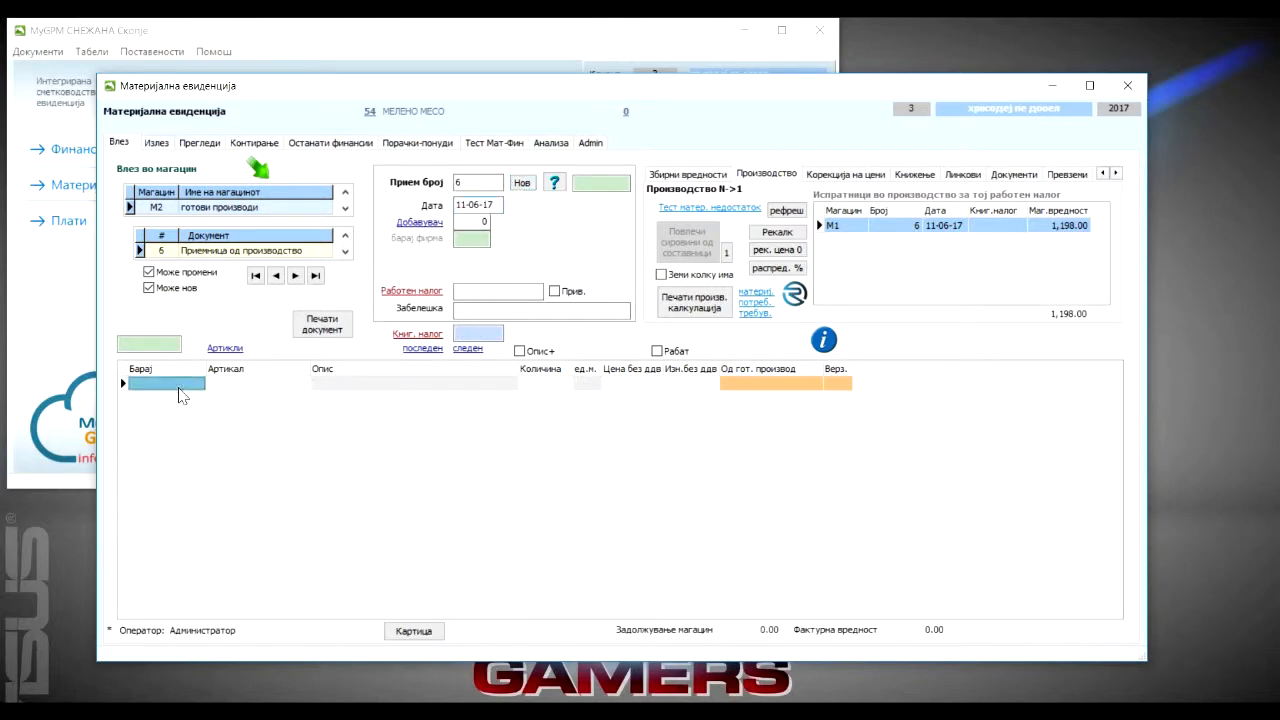
text(bure)
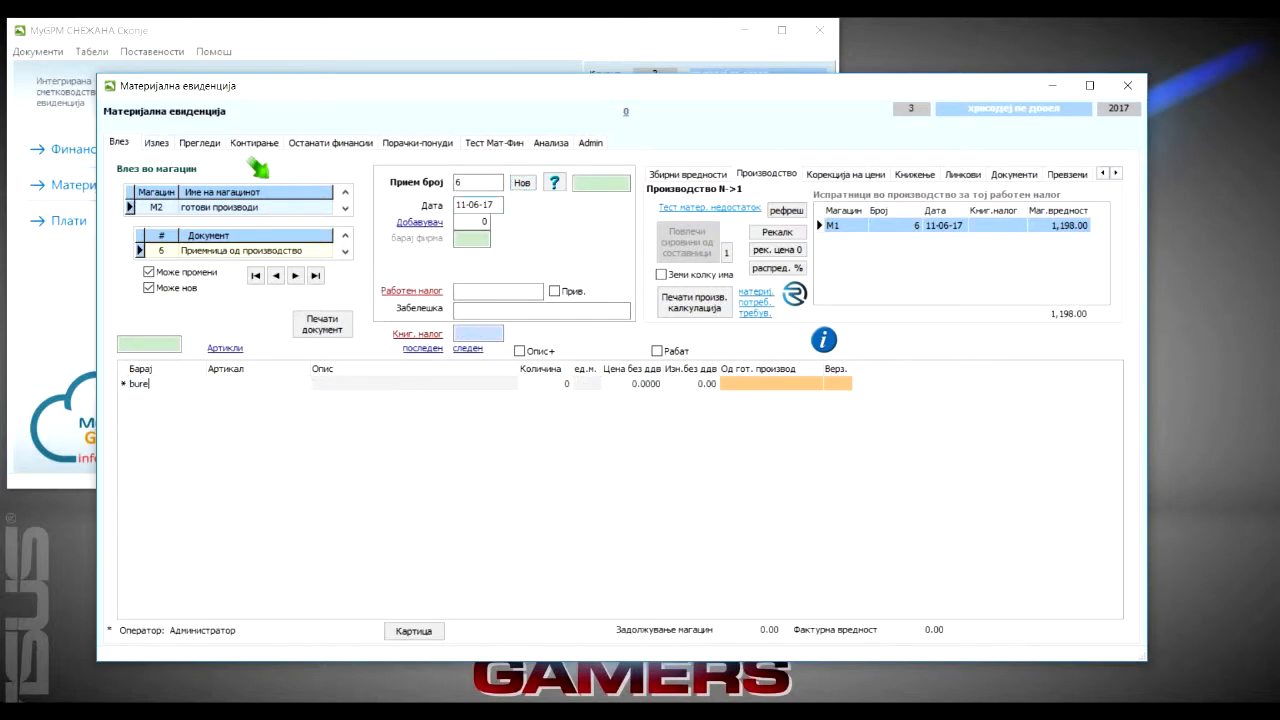
text(k)
key(Return)
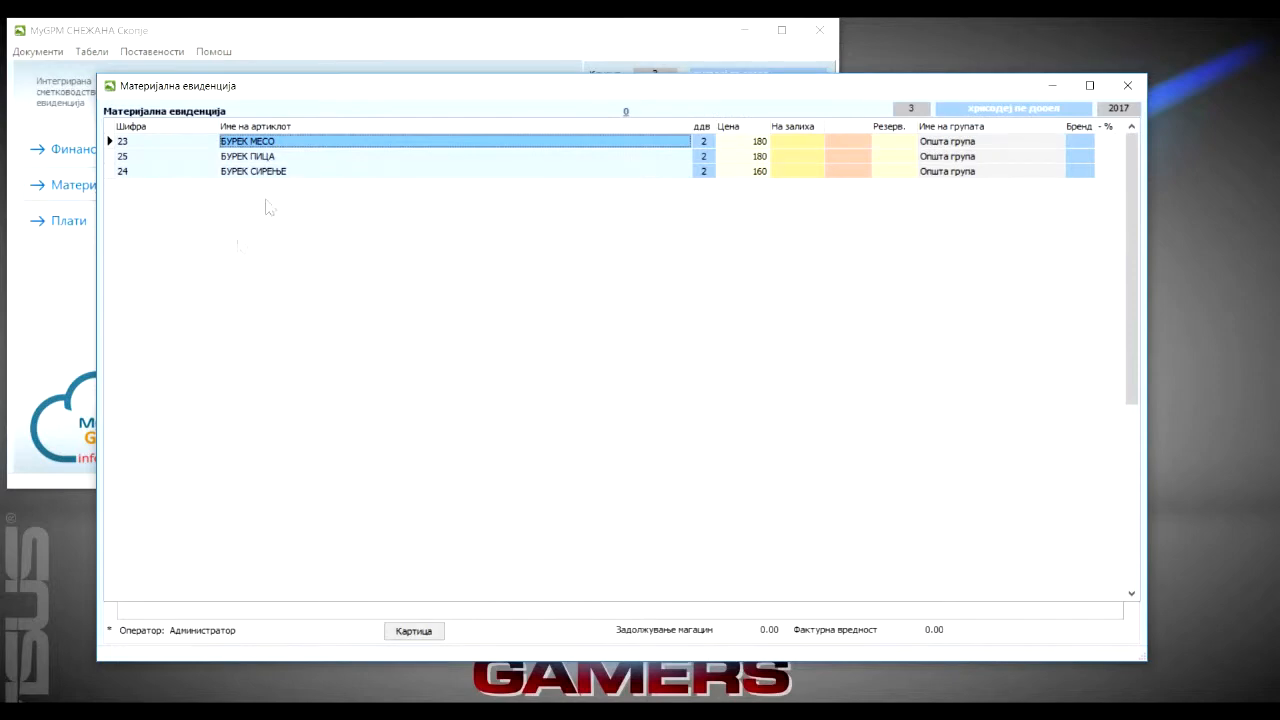
double_click(280, 141)
- Set the quantity of БУРЕК МЕСО to 20 and start a new receipt line
click(566, 384)
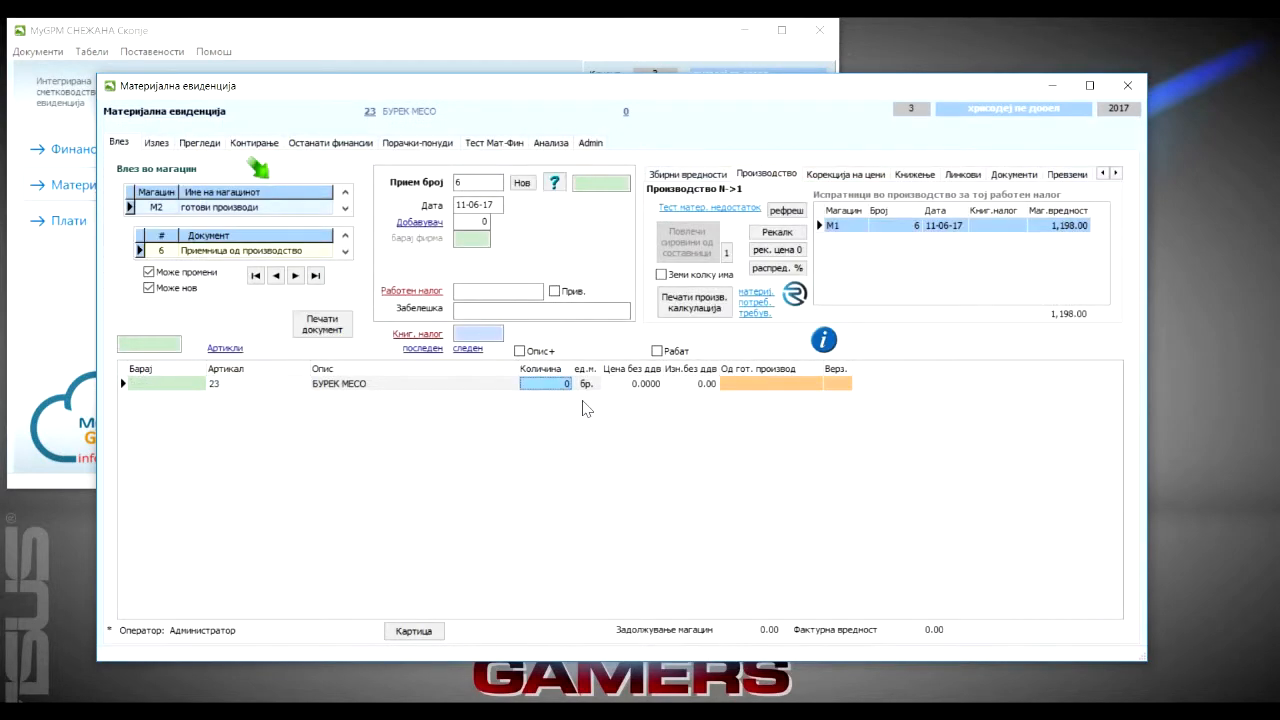
text(20)
key(Return)
key(Return)
key(Return)
key(Return)
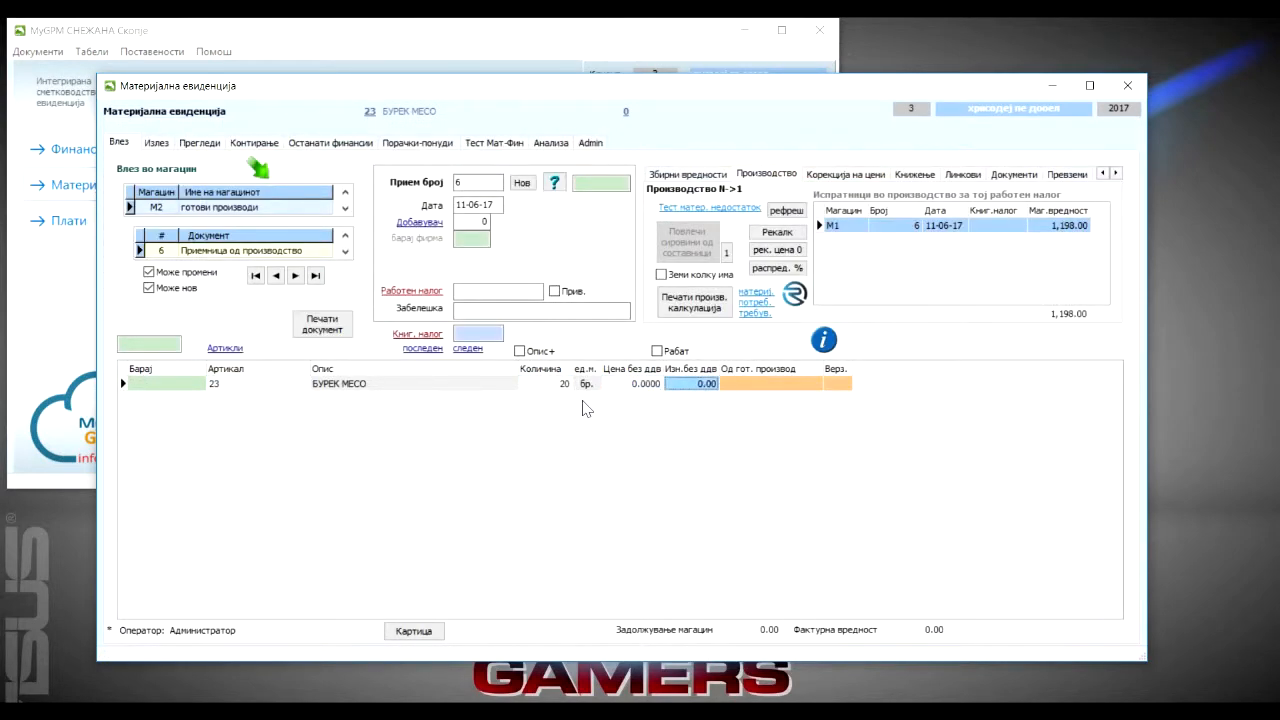
key(Return)
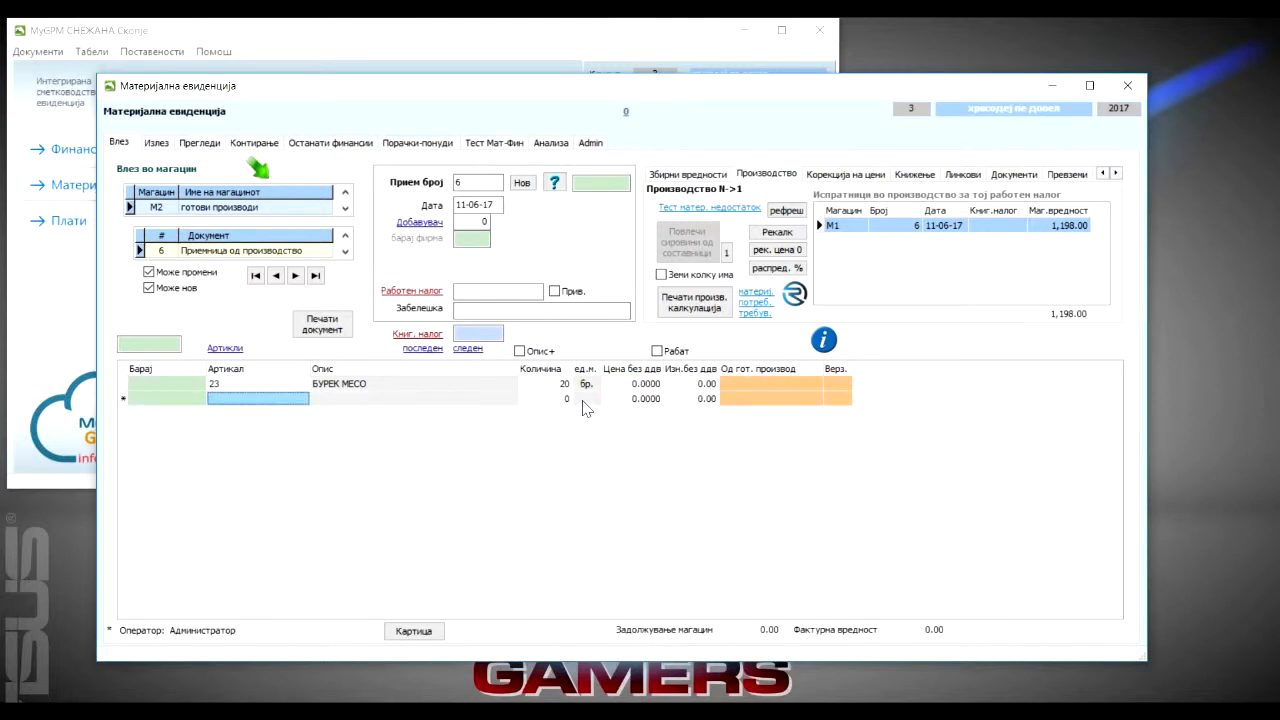
- Add article 24 БУРЕК СИРЕЊЕ to the receipt with quantity 14
text(24)
key(Return)
text(14)
key(Return)
key(Up)
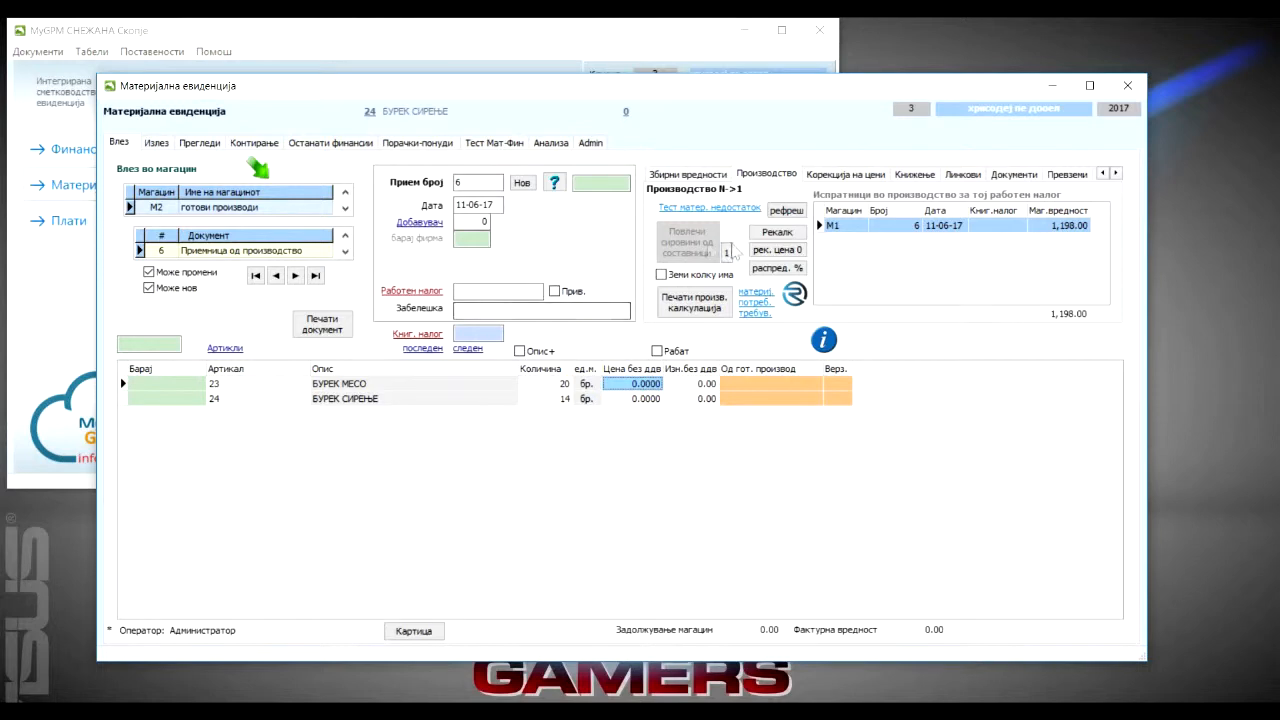
- Try to paste the copied work order number into the receipt's work order field
click(466, 289)
right_click(466, 289)
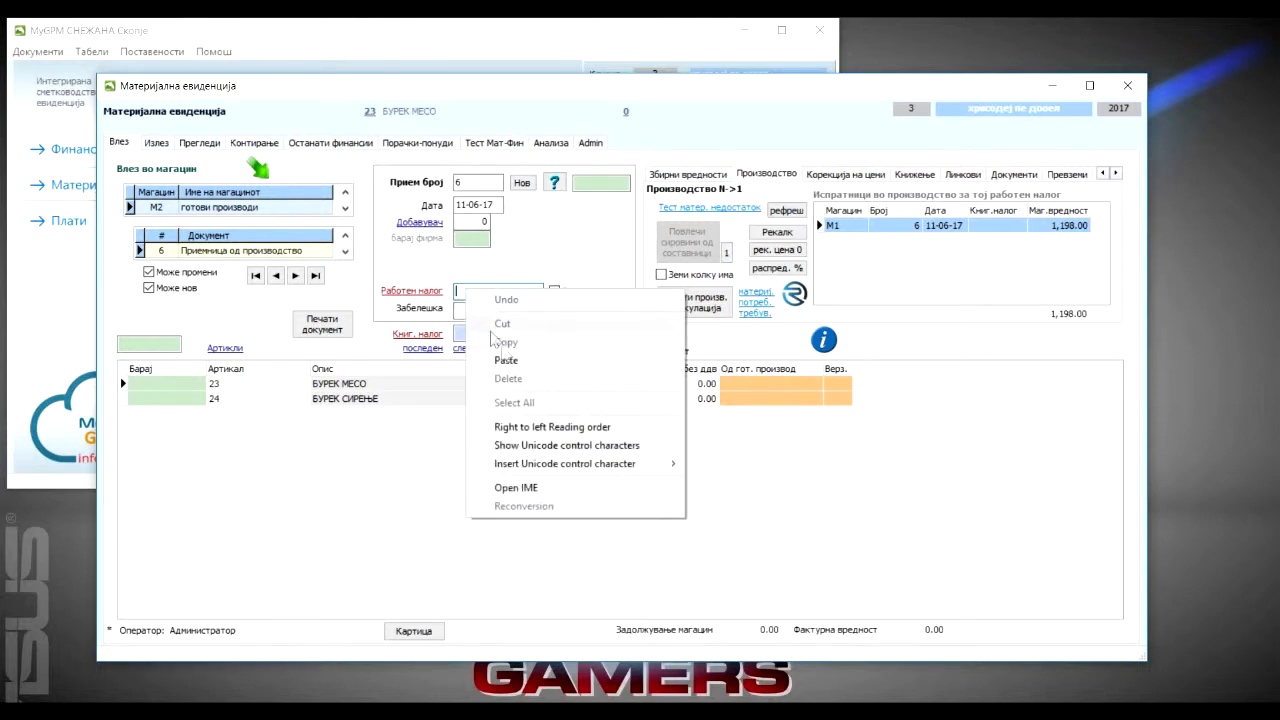
click(508, 358)
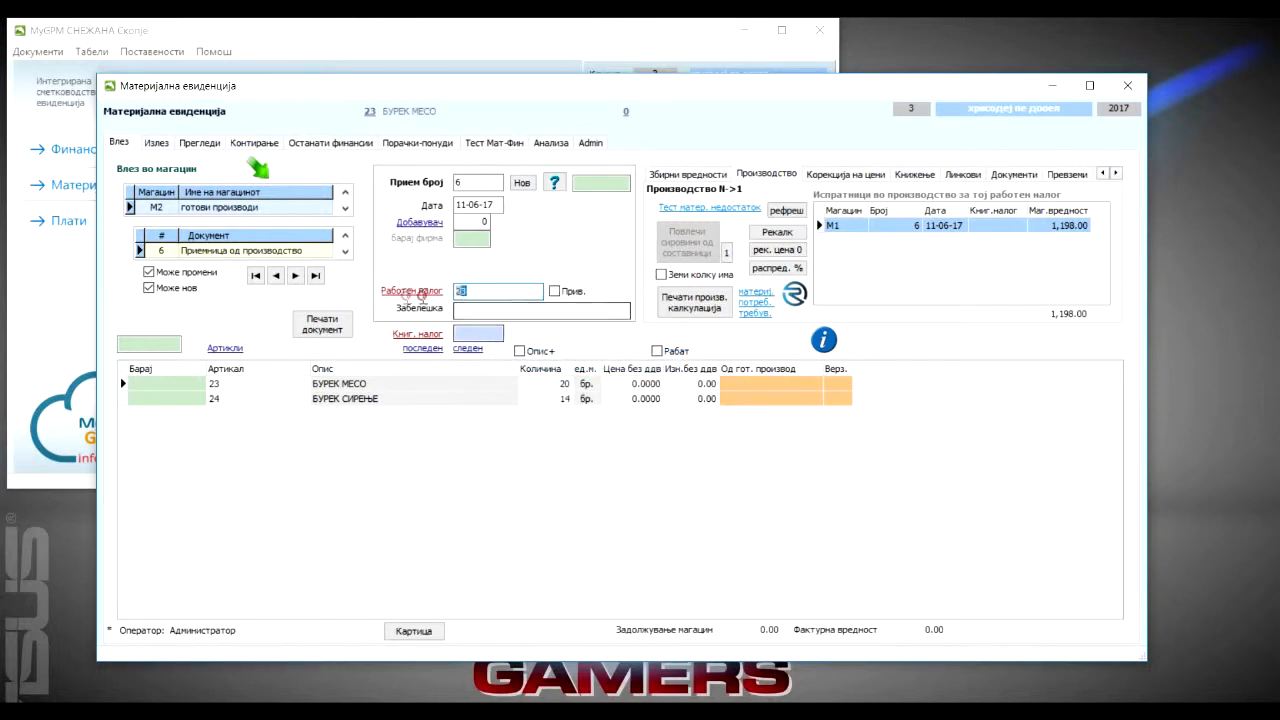
- Copy work order 6/17 TEST from issue 7 and paste it into the work order field of receipt 6
click(157, 142)
click(404, 295)
key(ctrl+c)
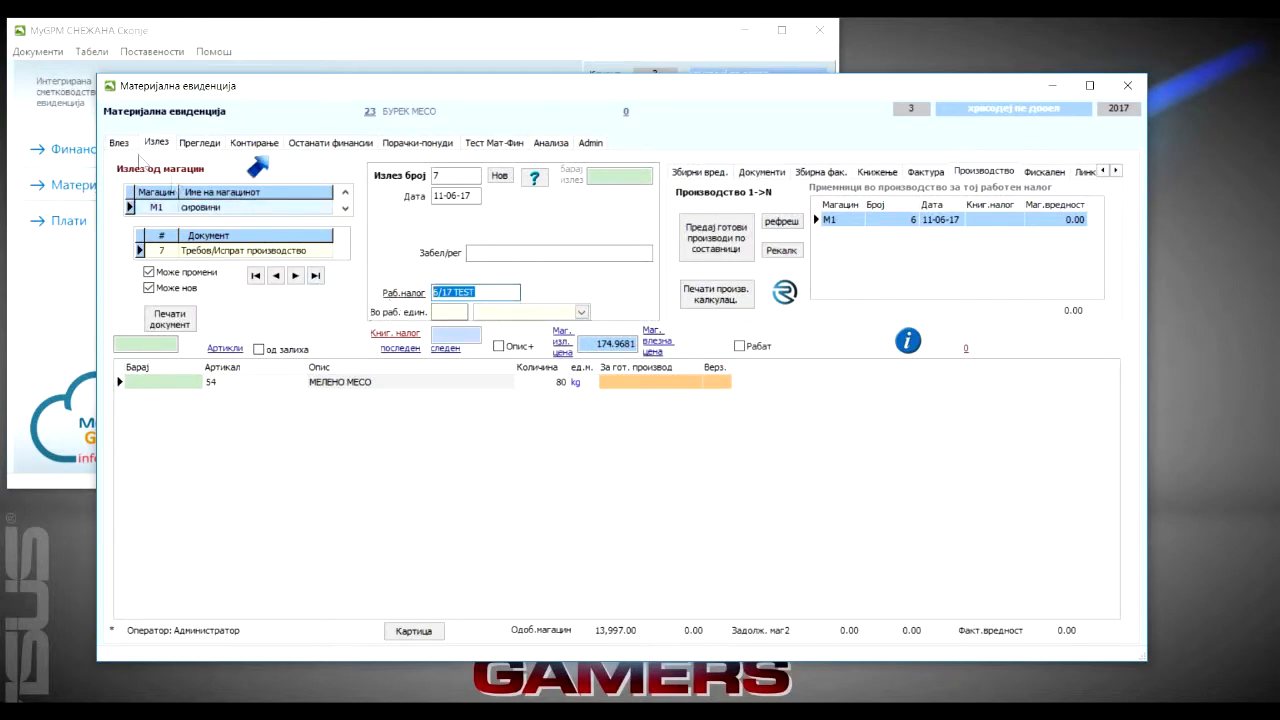
click(118, 142)
click(411, 294)
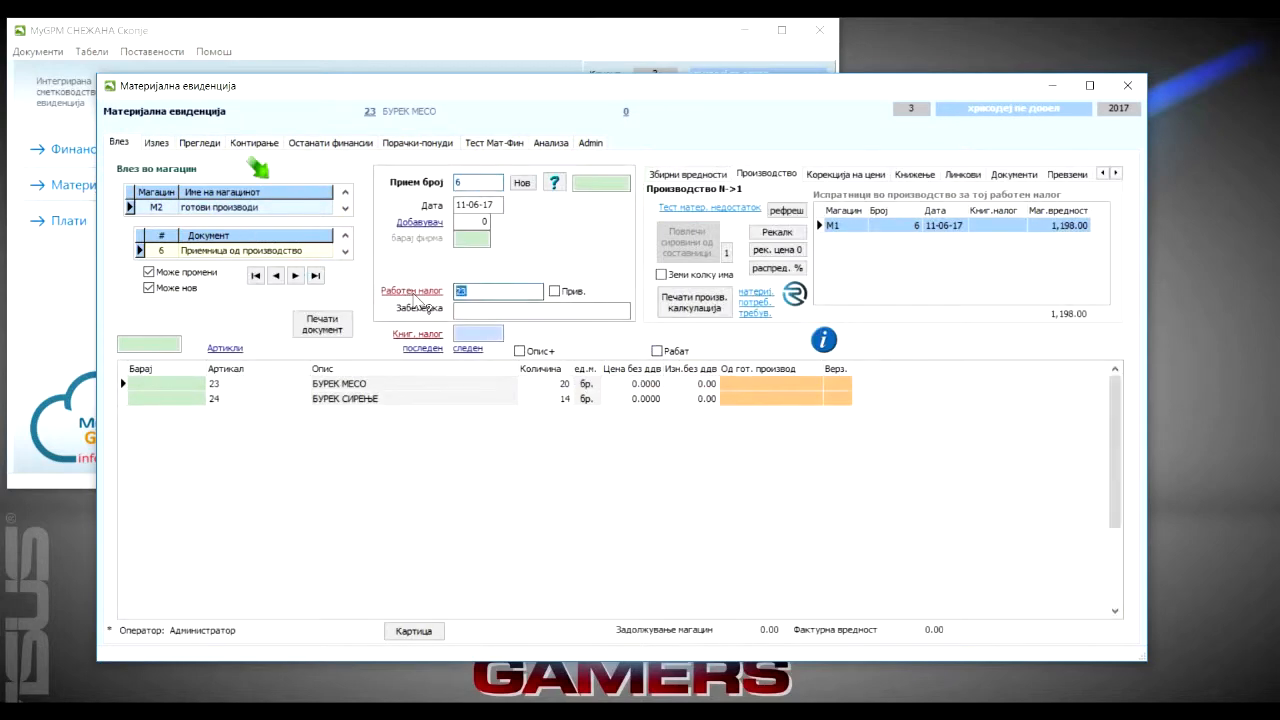
key(ctrl+v)
key(Return)
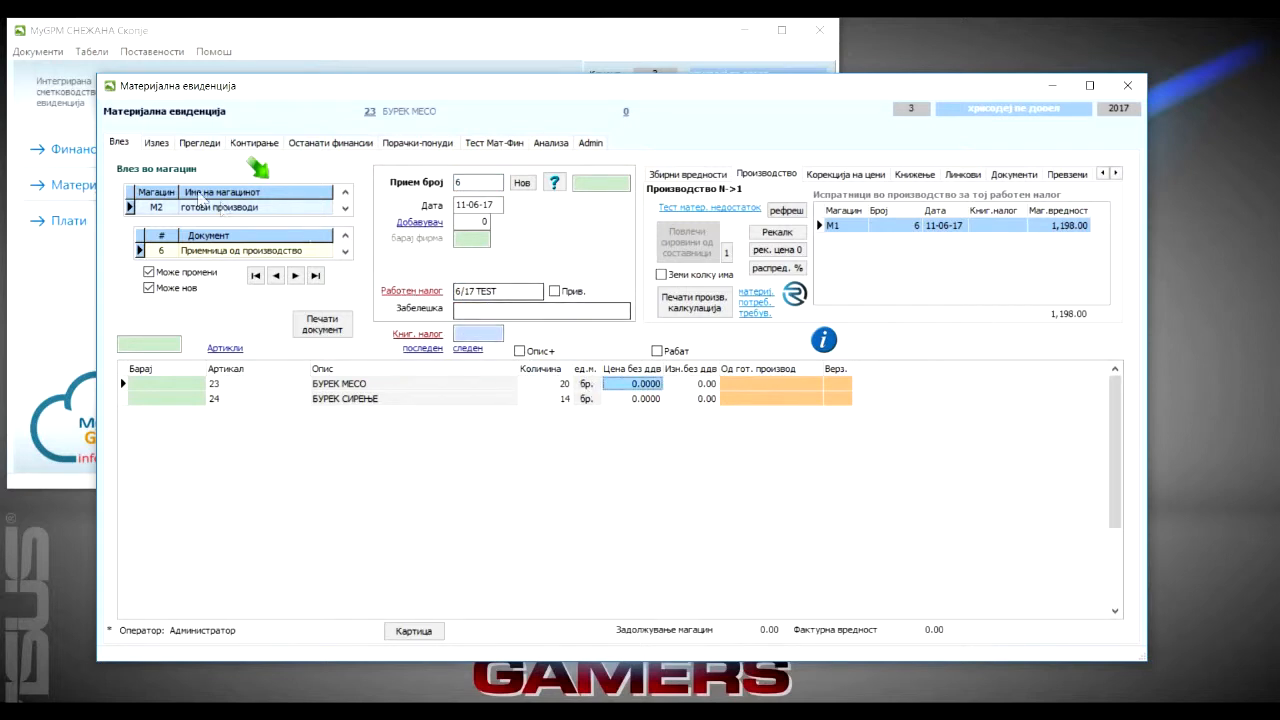
- Refresh the list of M1 issues for the receipt's work order and inspect issues 6 and 7 from it
click(786, 212)
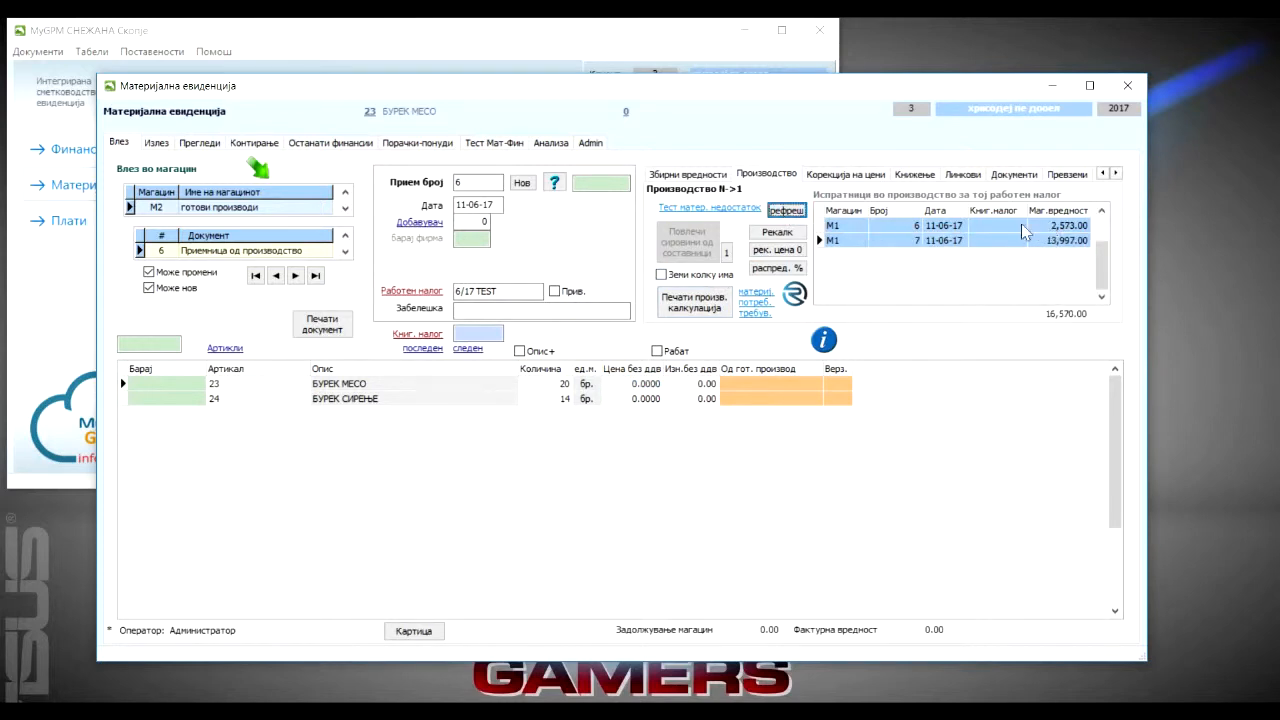
click(845, 227)
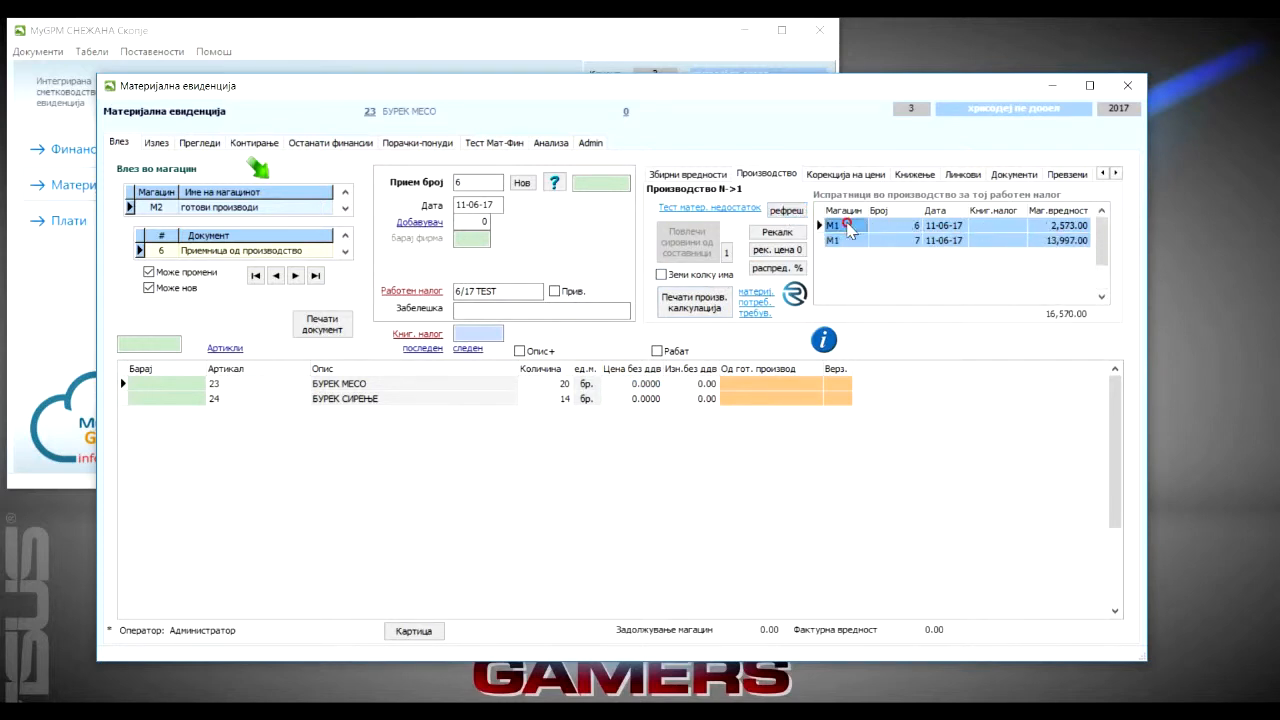
click(900, 228)
double_click(900, 229)
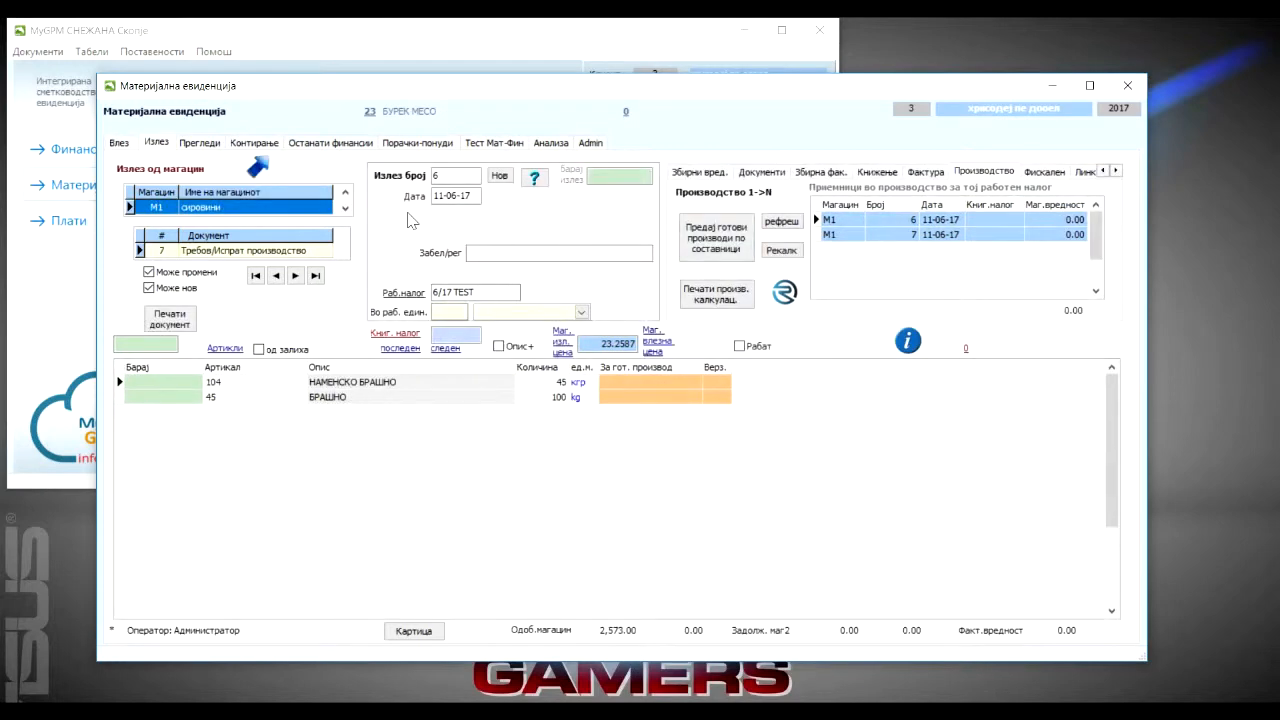
click(122, 143)
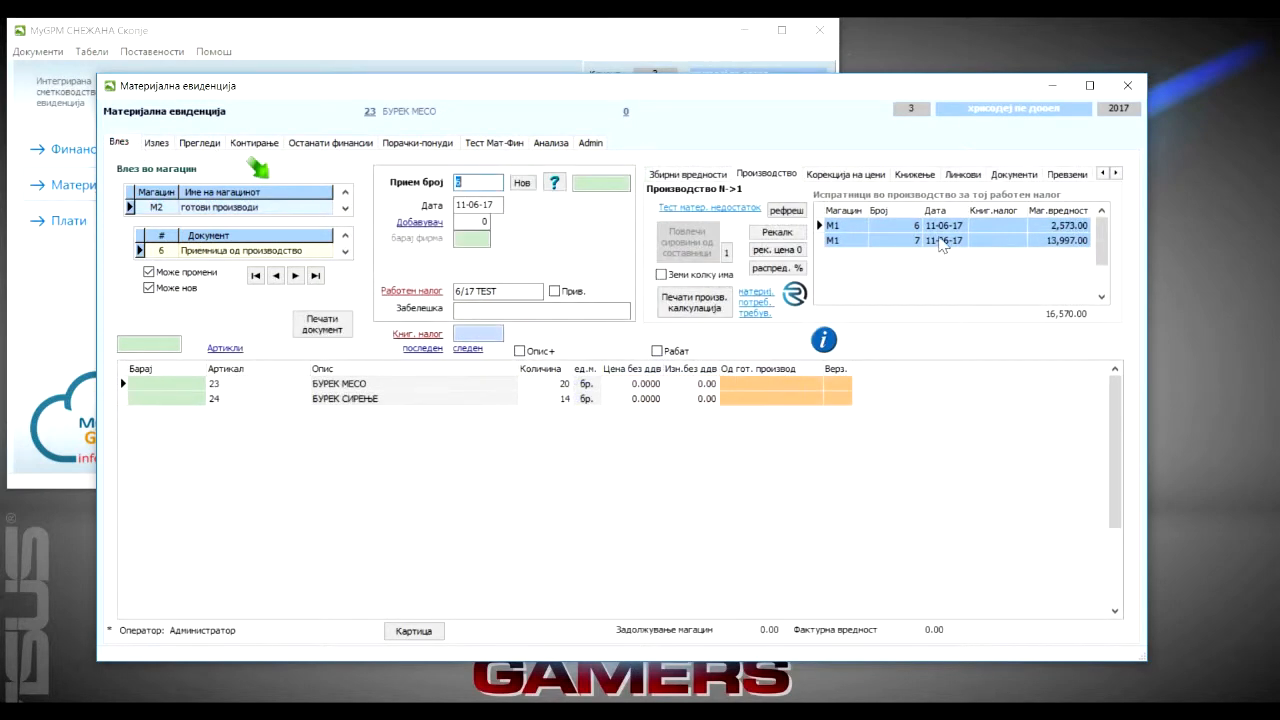
click(940, 240)
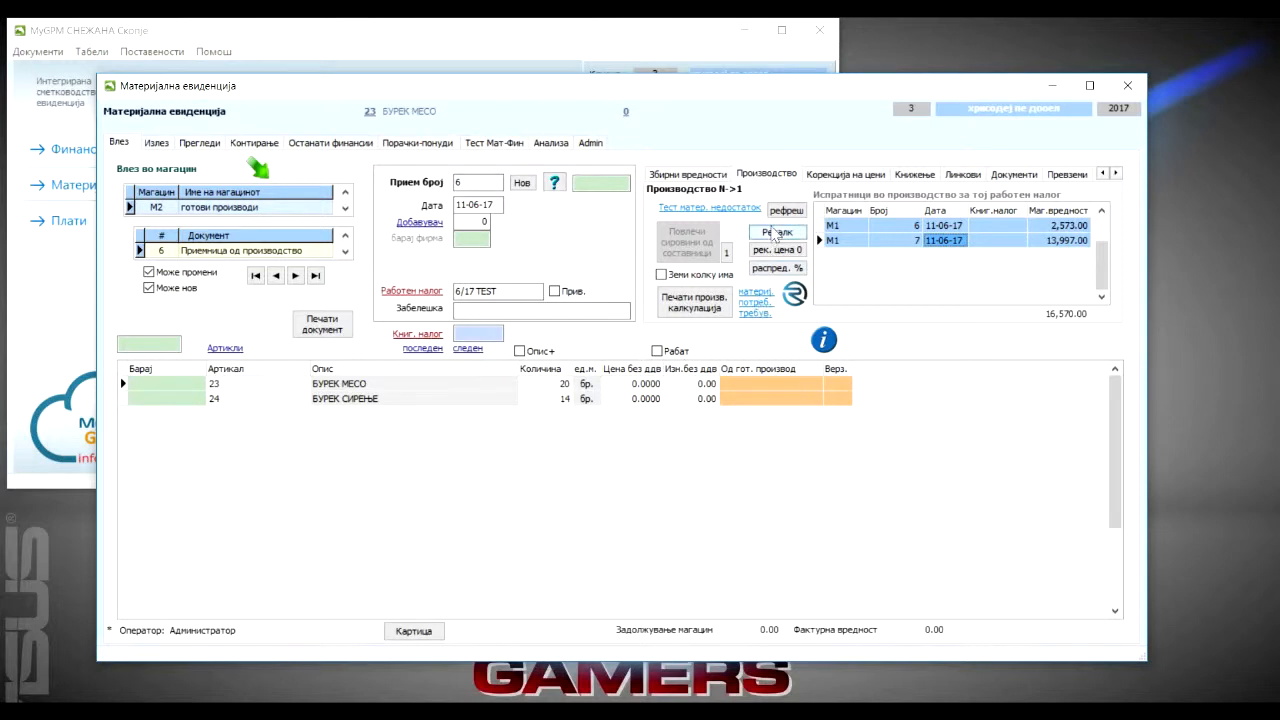
- Try to recalculate the receipt's prices from the refreshed M1 issues and check the materials on issue 6
click(786, 212)
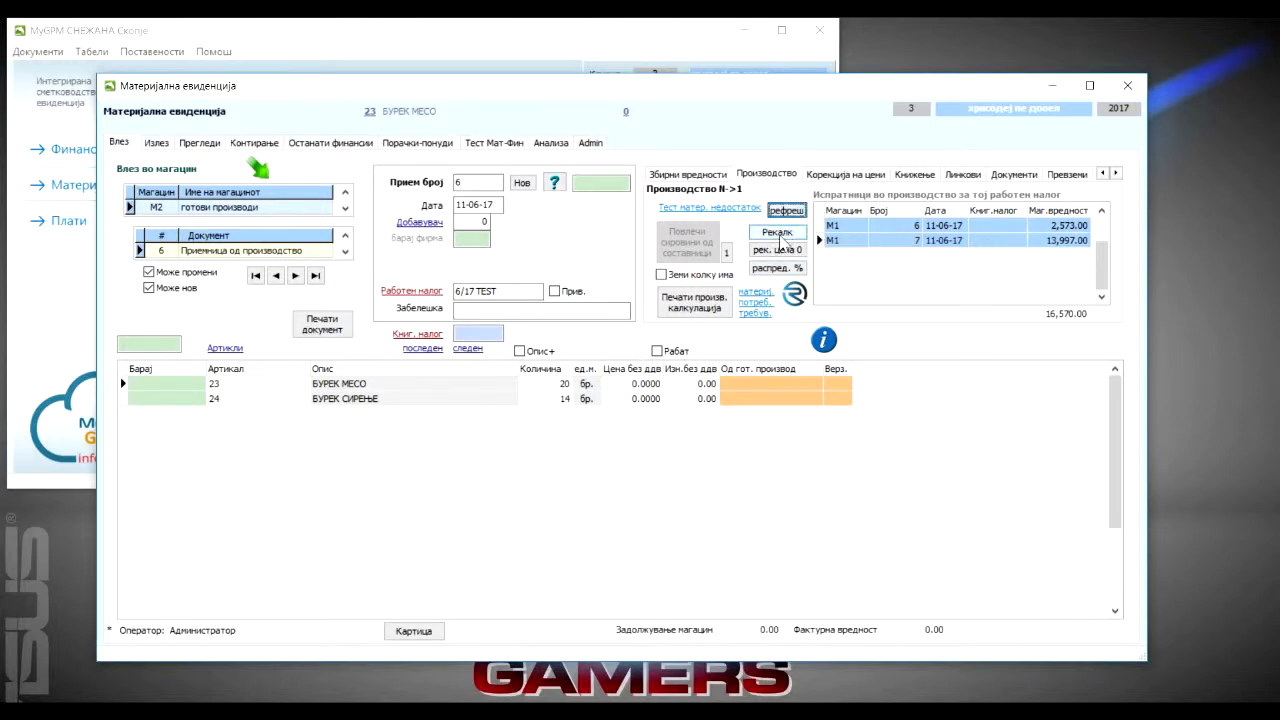
click(779, 235)
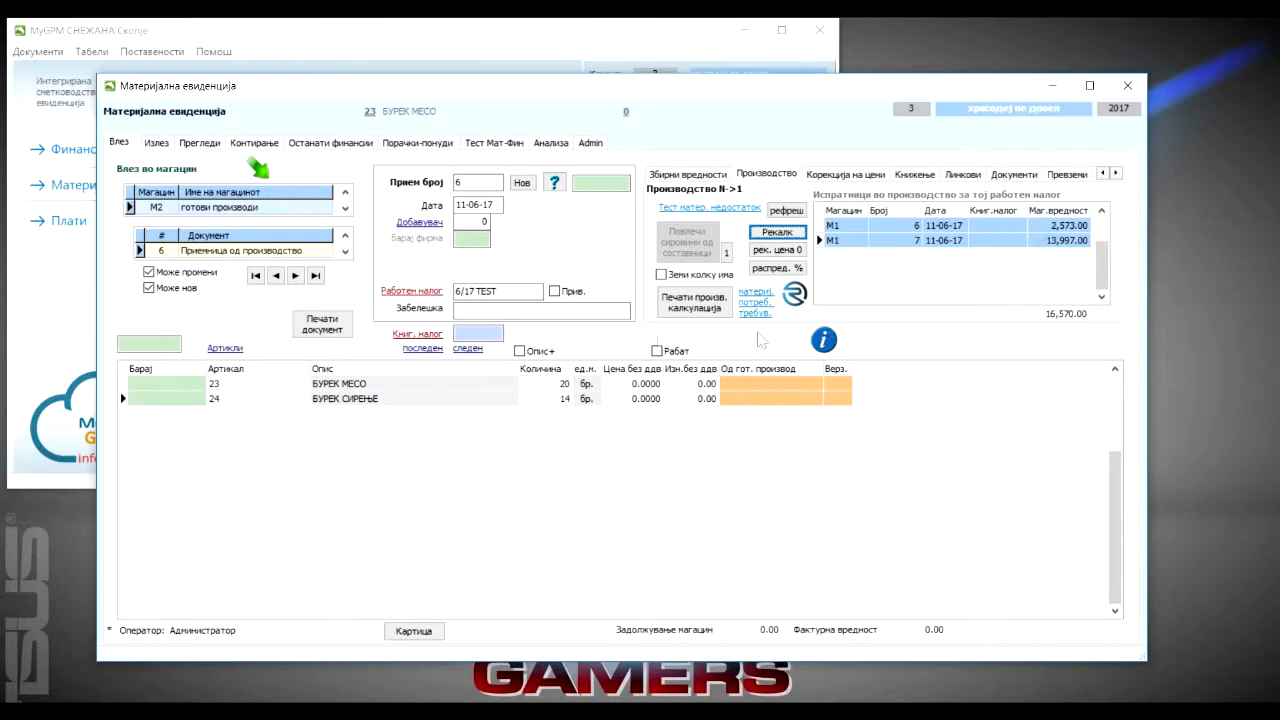
click(158, 143)
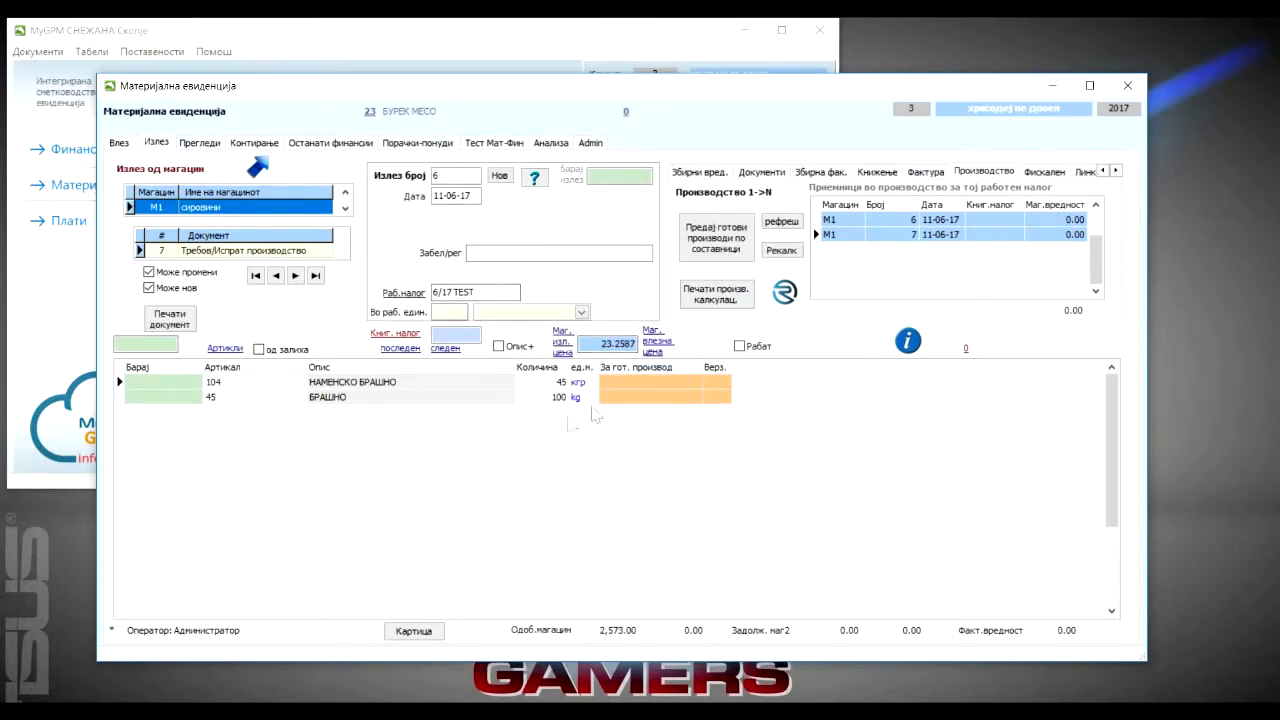
click(119, 143)
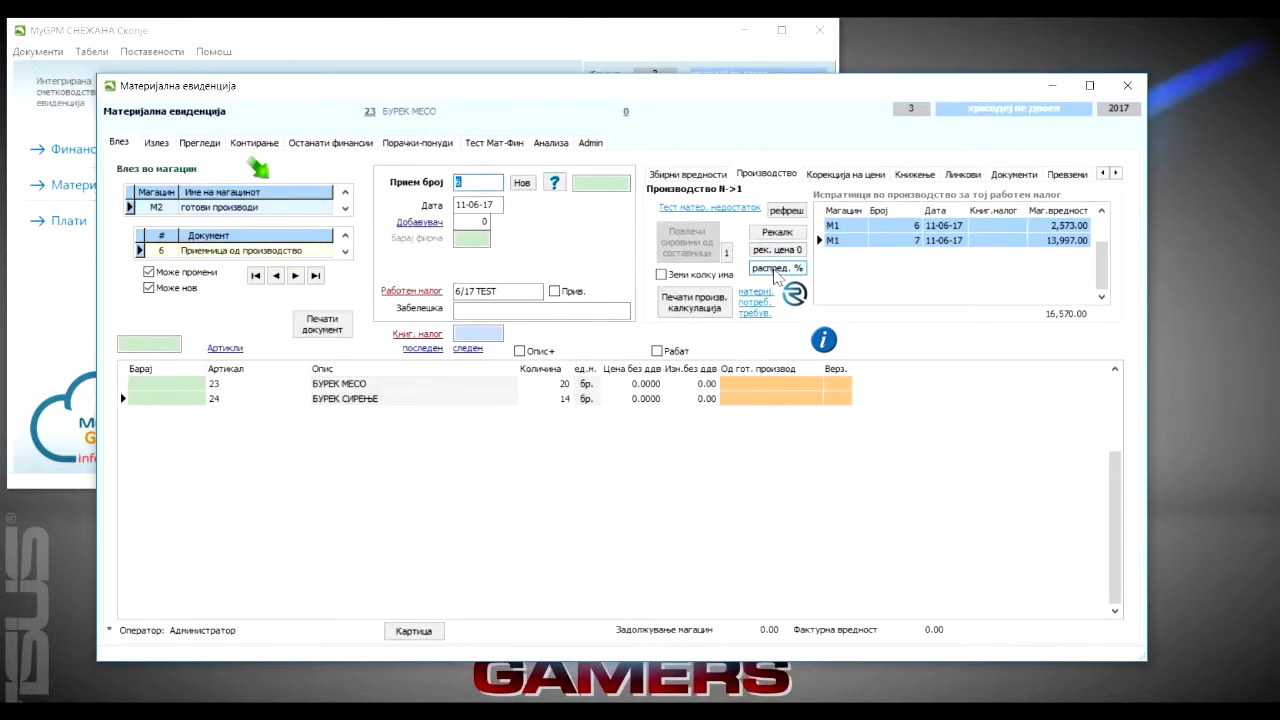
- Distribute the issued materials' value over the receipt lines by percentage and compare the lines of articles 23 and 24
click(772, 268)
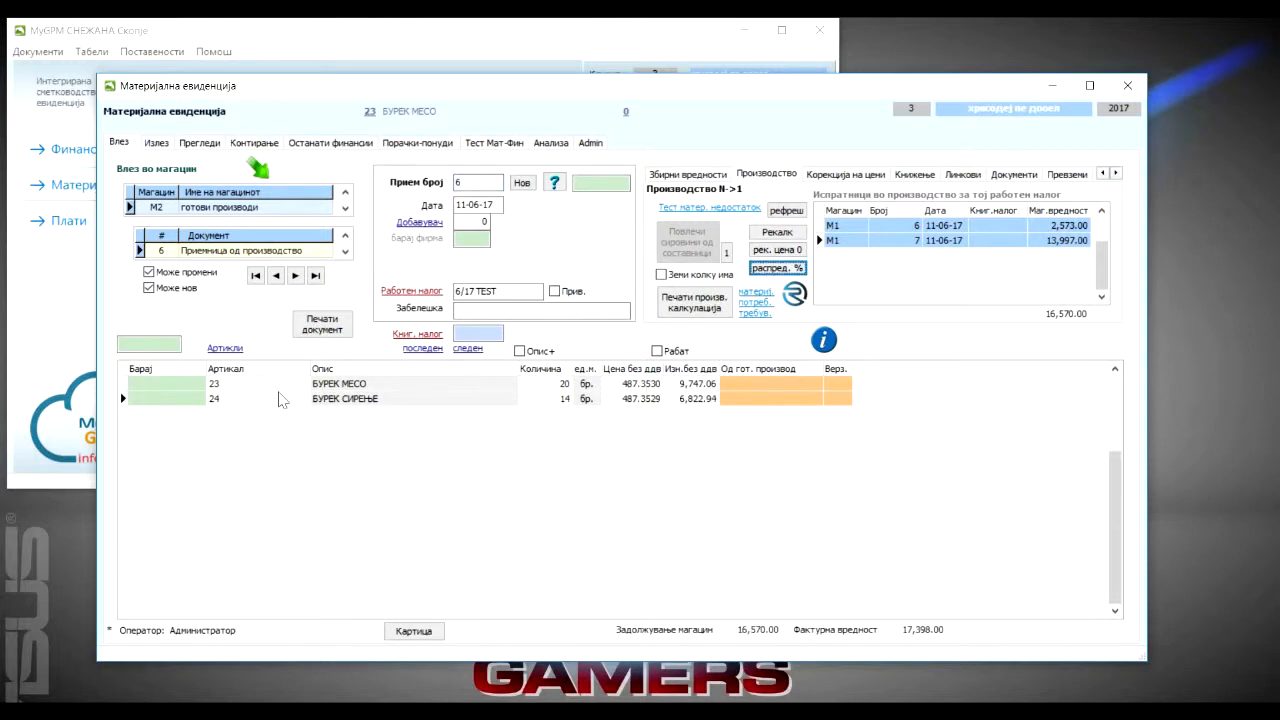
click(230, 384)
click(229, 398)
click(230, 384)
click(229, 398)
click(234, 385)
click(235, 385)
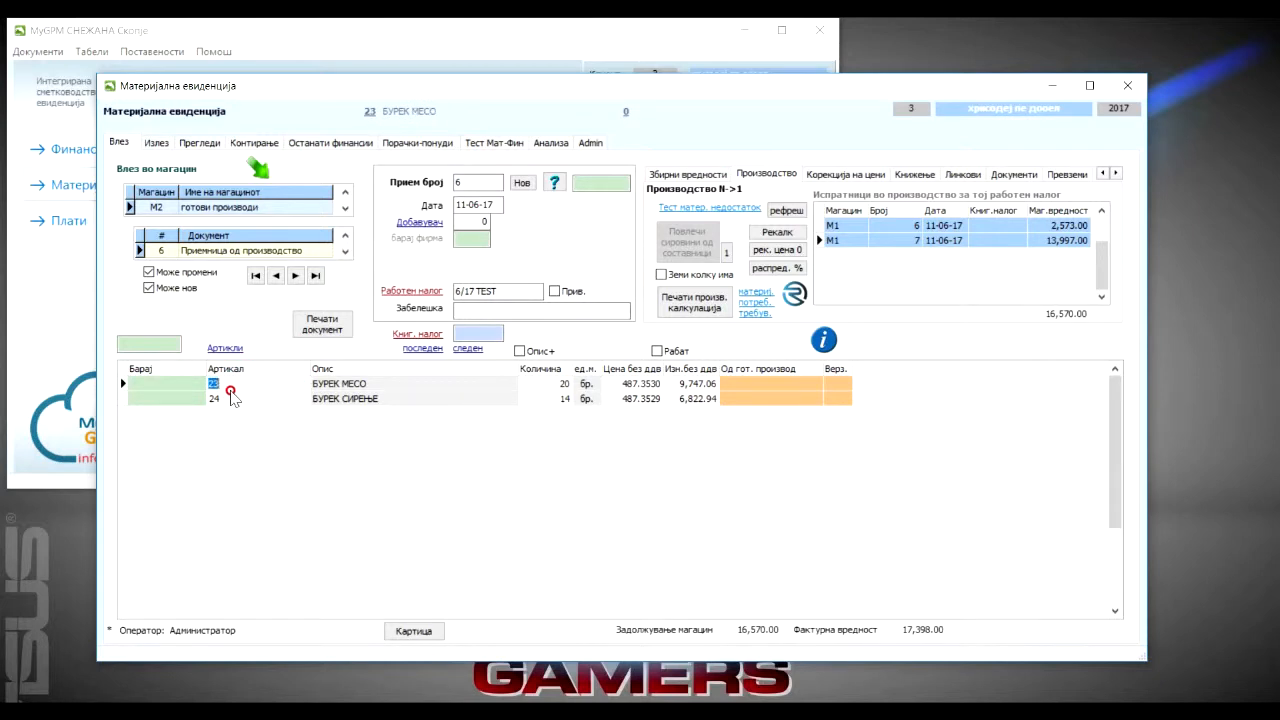
click(231, 397)
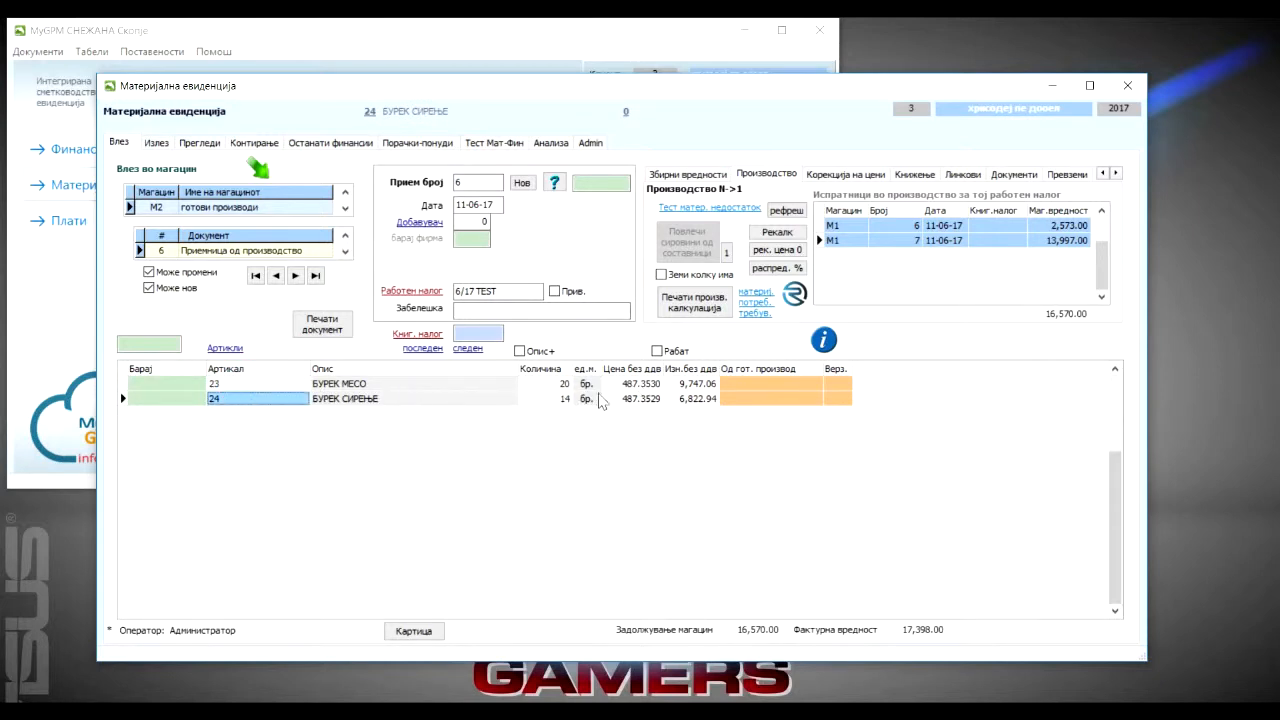
- Open the article record of БУРЕК СИРЕЊЕ from the receipt and allow corrections and new entries in the article table
drag(295, 95, 410, 97)
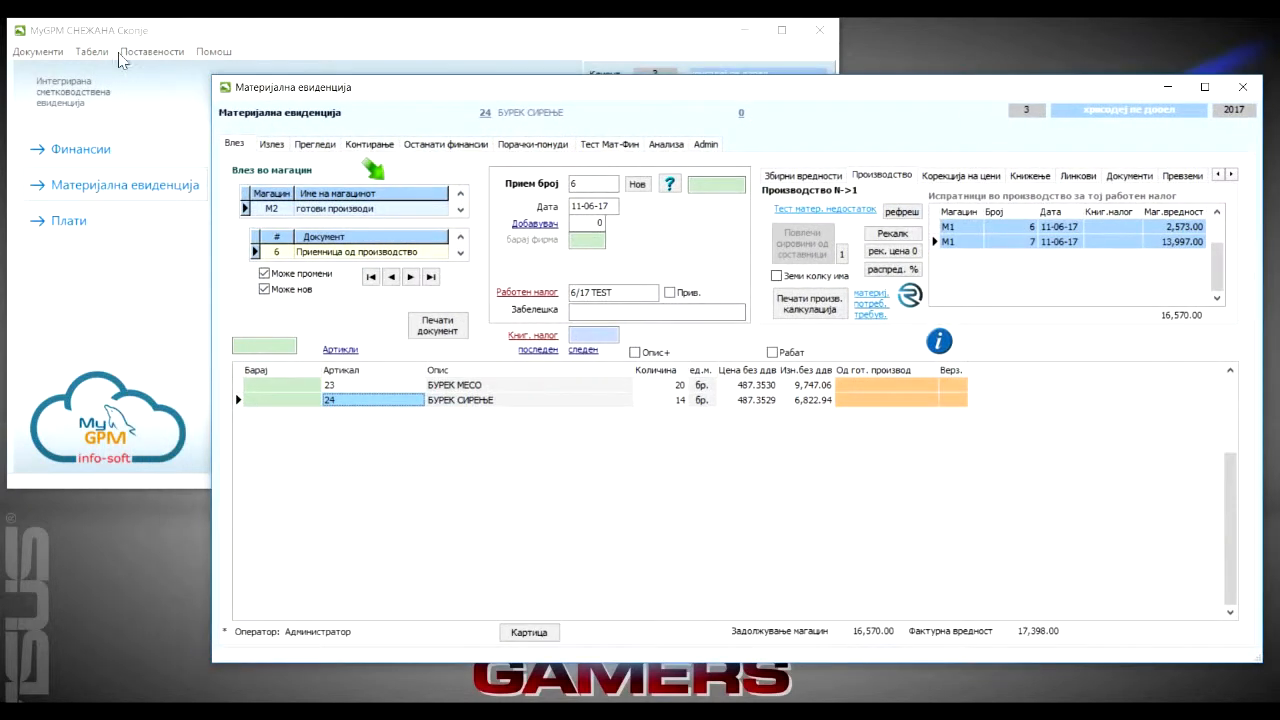
click(92, 51)
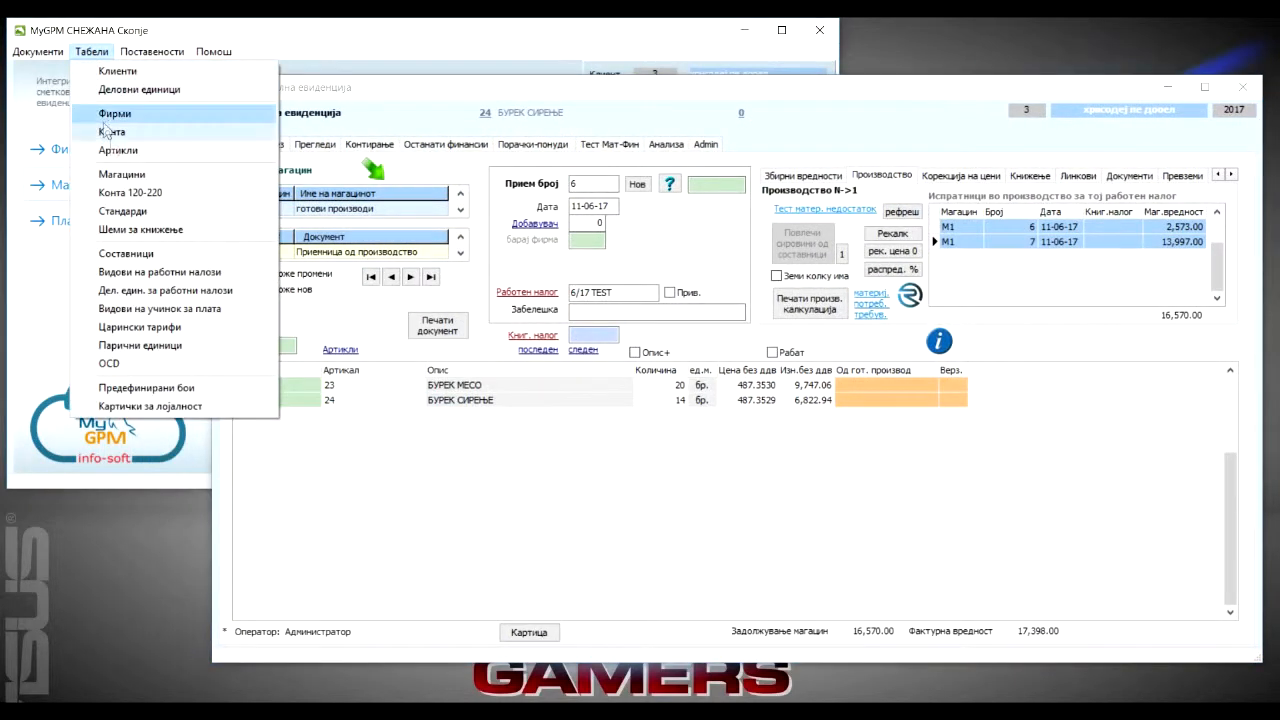
click(455, 104)
click(340, 350)
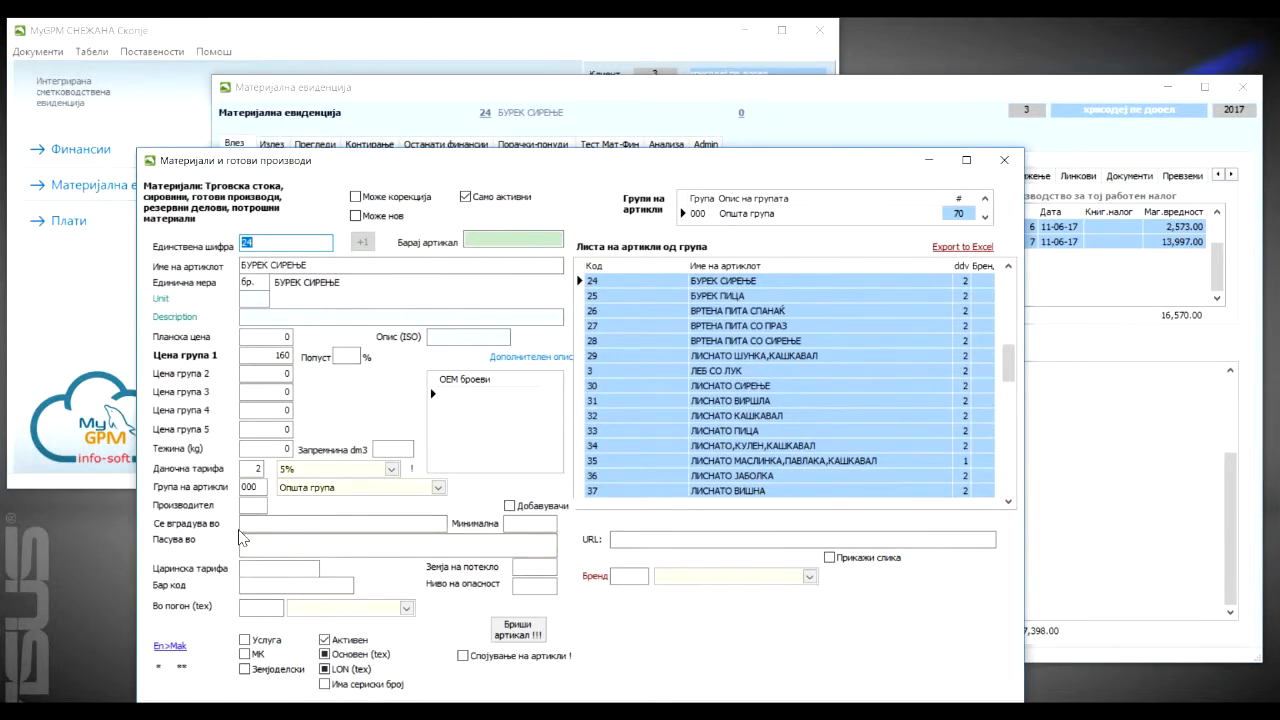
click(244, 449)
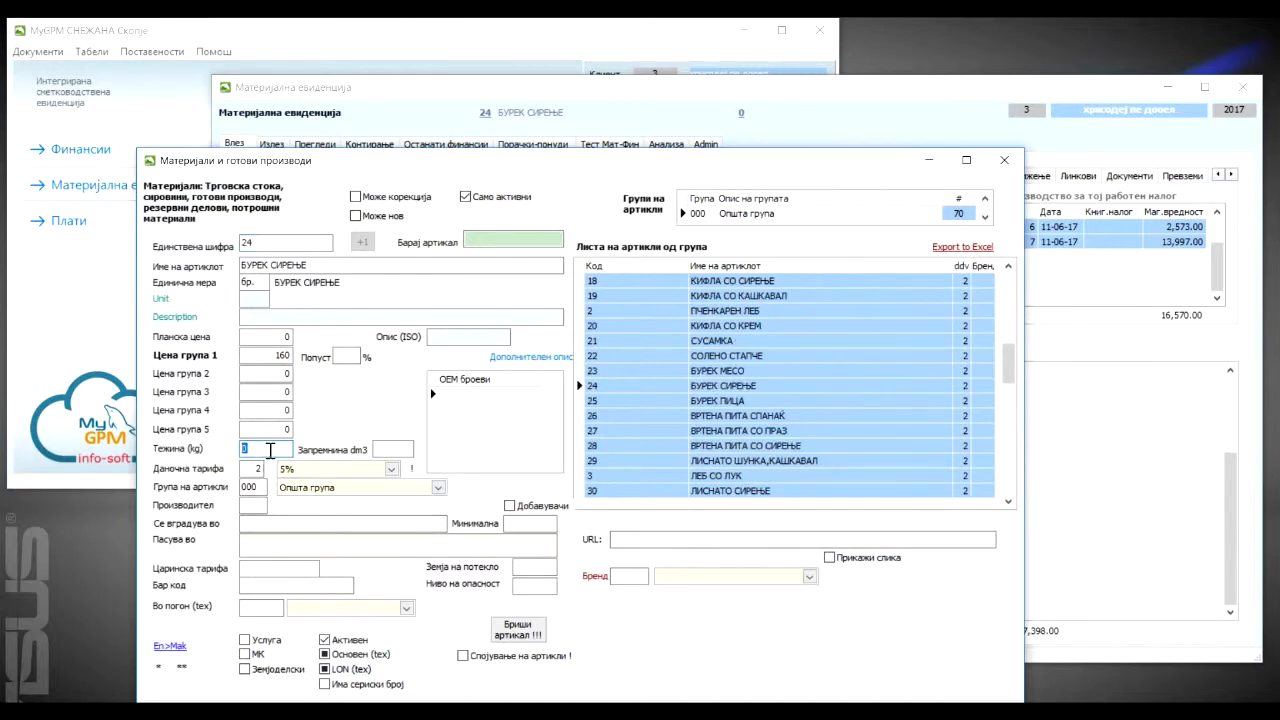
click(356, 215)
mouse_move(557, 176)
mouse_down()
mouse_move(550, 510)
mouse_move(570, 362)
mouse_move(568, 195)
mouse_up()
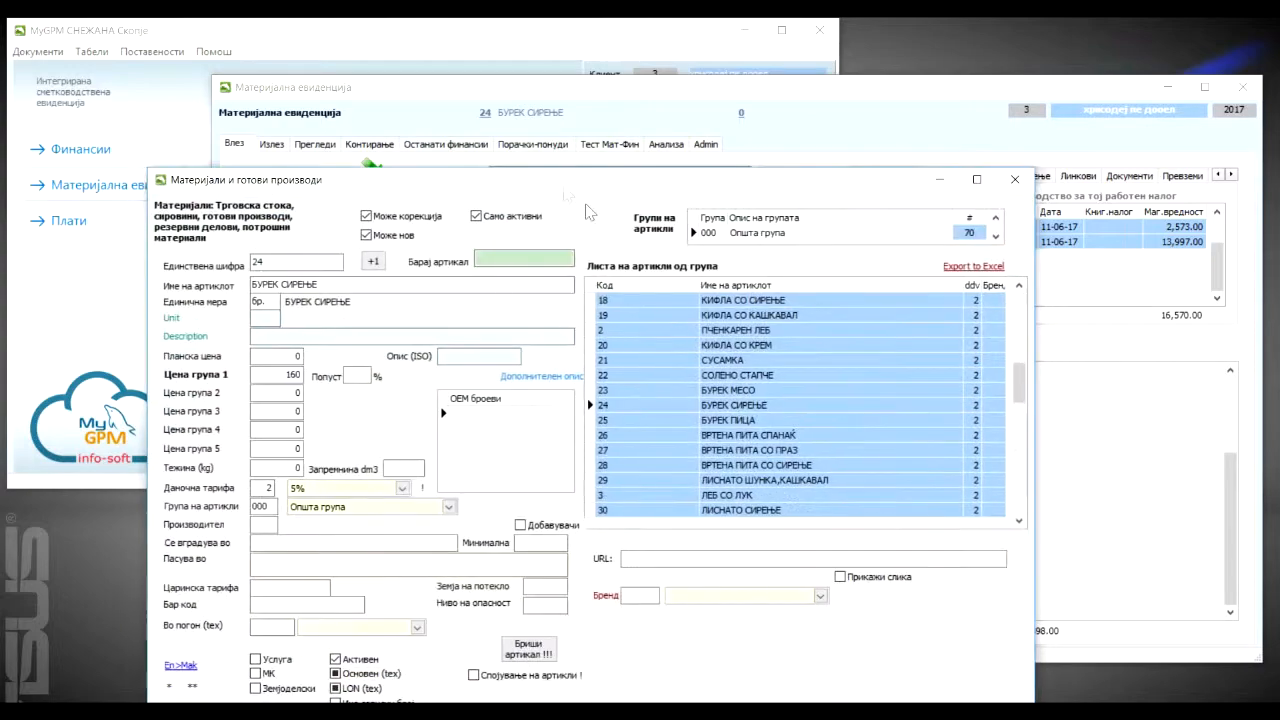
- Set the weight of article 23 БУРЕК МЕСО to 180 in its article record
click(610, 392)
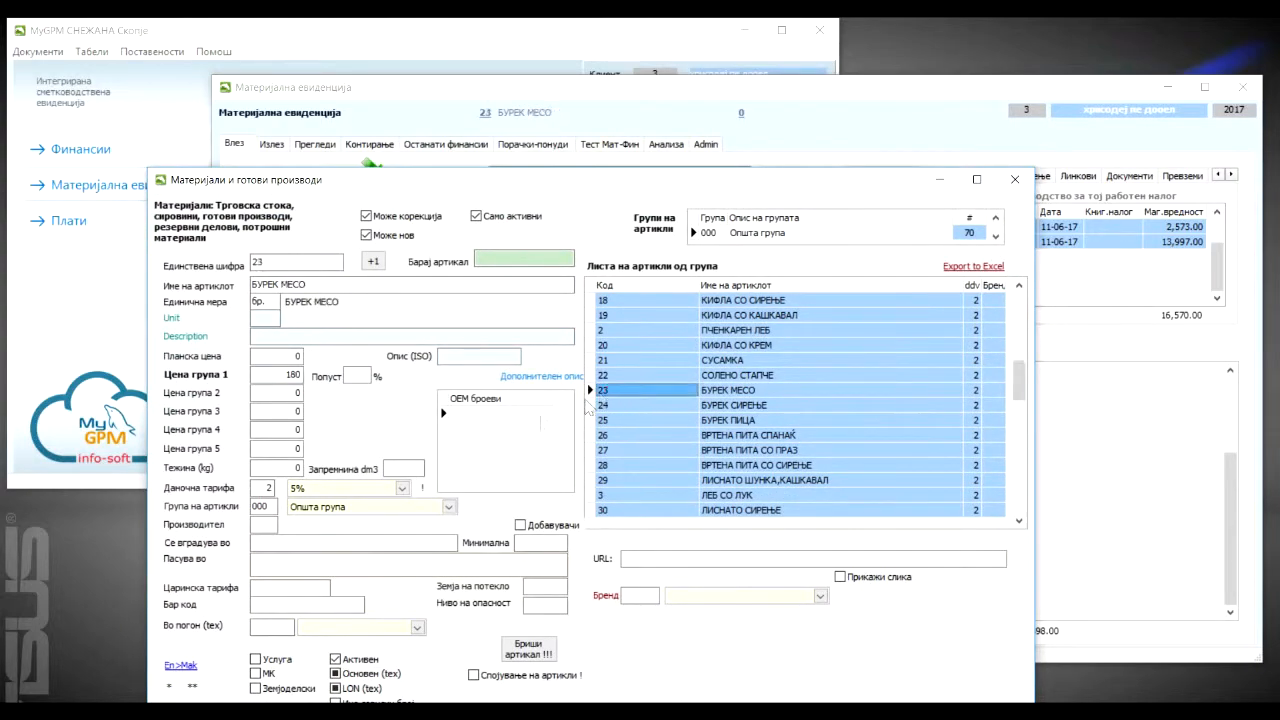
click(277, 467)
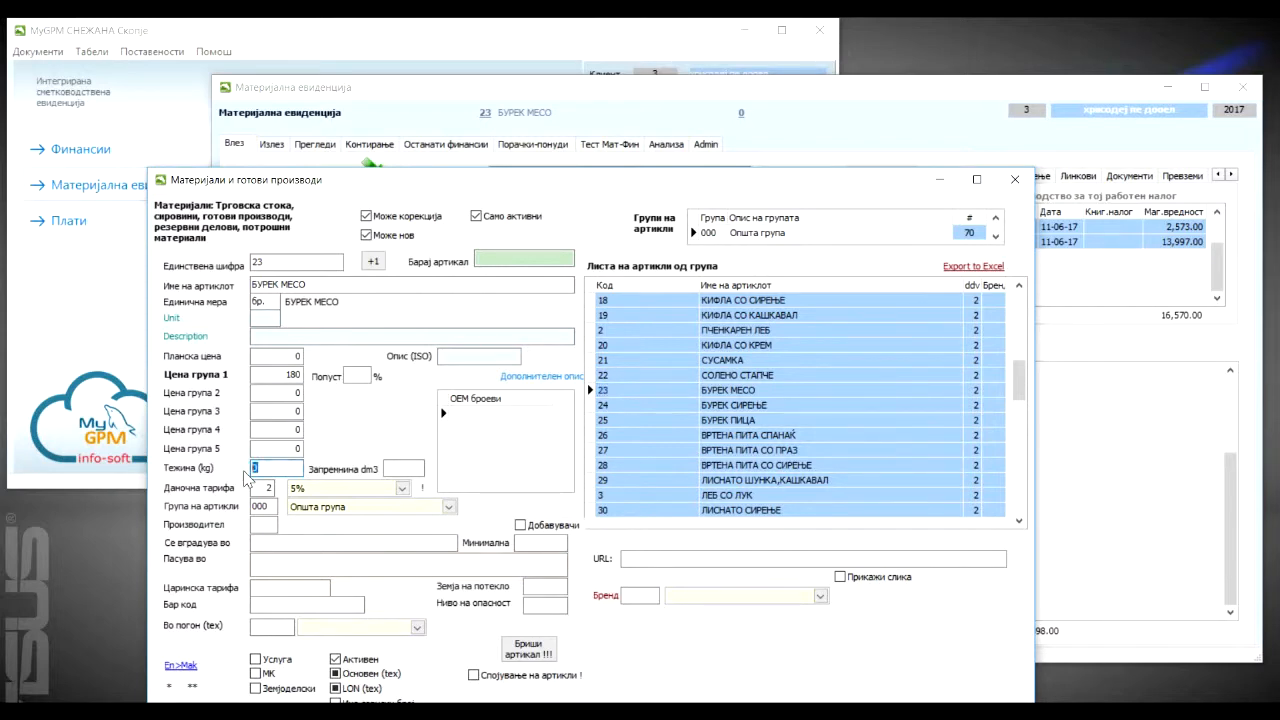
key(Tab)
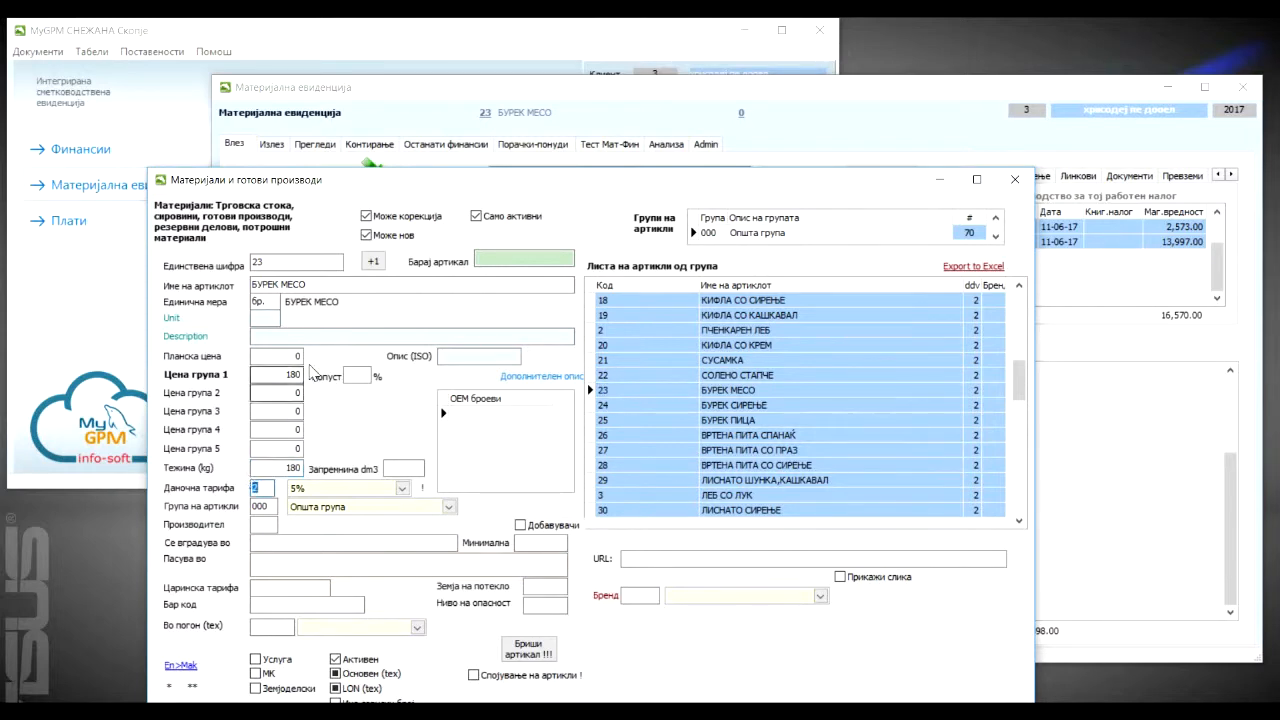
- Enter the weight of article 24 БУРЕК СИРЕЊЕ, close the article records and return to the production receipt
click(605, 410)
click(262, 467)
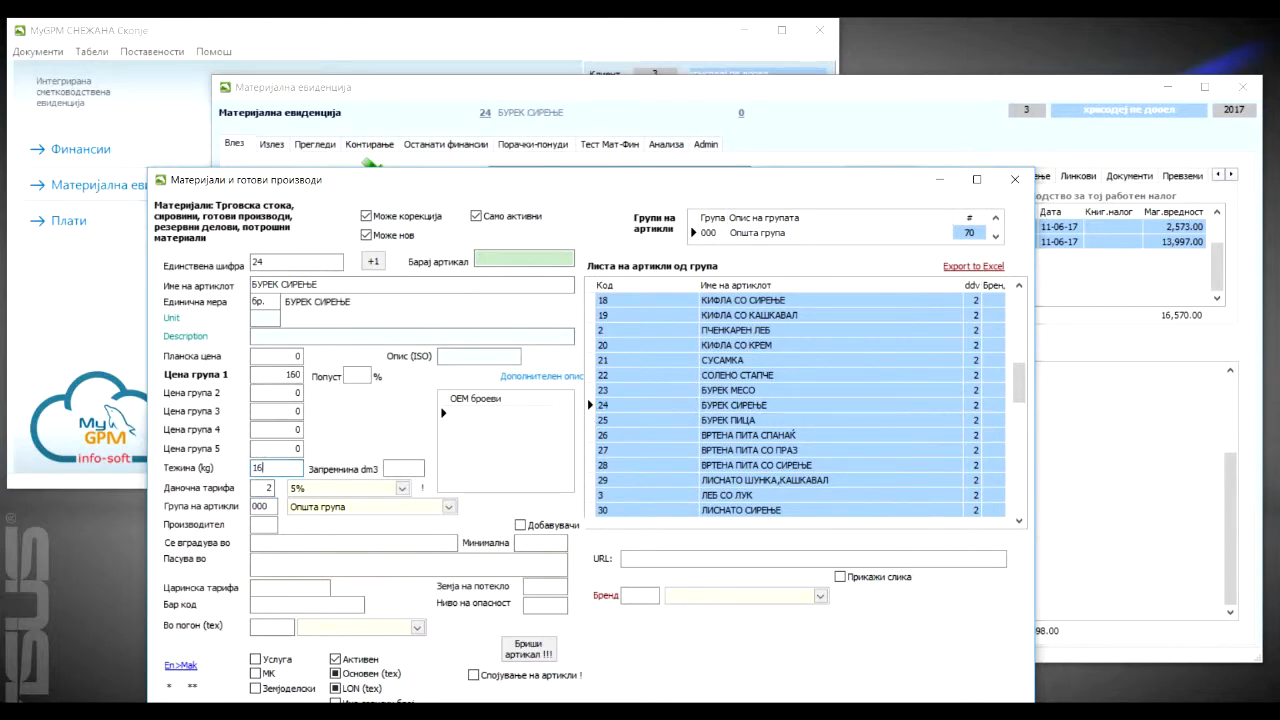
click(274, 449)
click(276, 466)
click(1015, 179)
drag(562, 87, 410, 59)
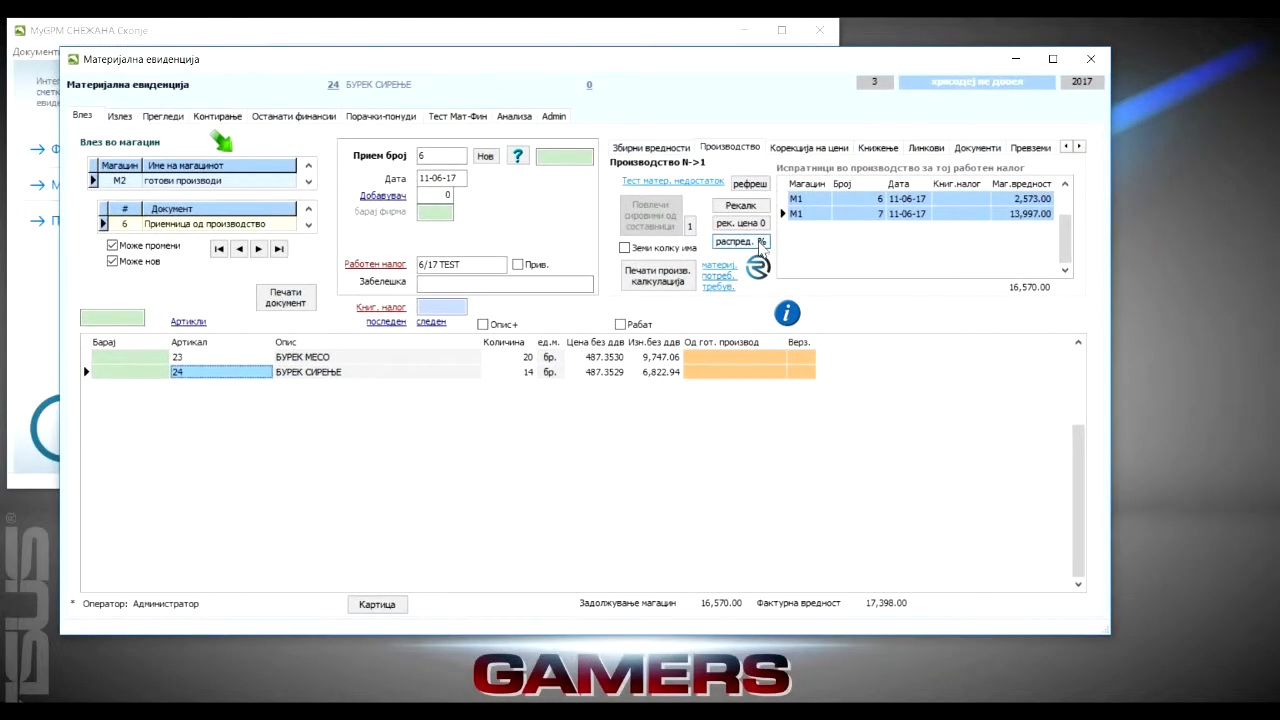
- Redistribute the issued materials' value over the receipt by percentage and inspect the БУРЕК МЕСО and БУРЕК СИРЕЊЕ lines
click(759, 242)
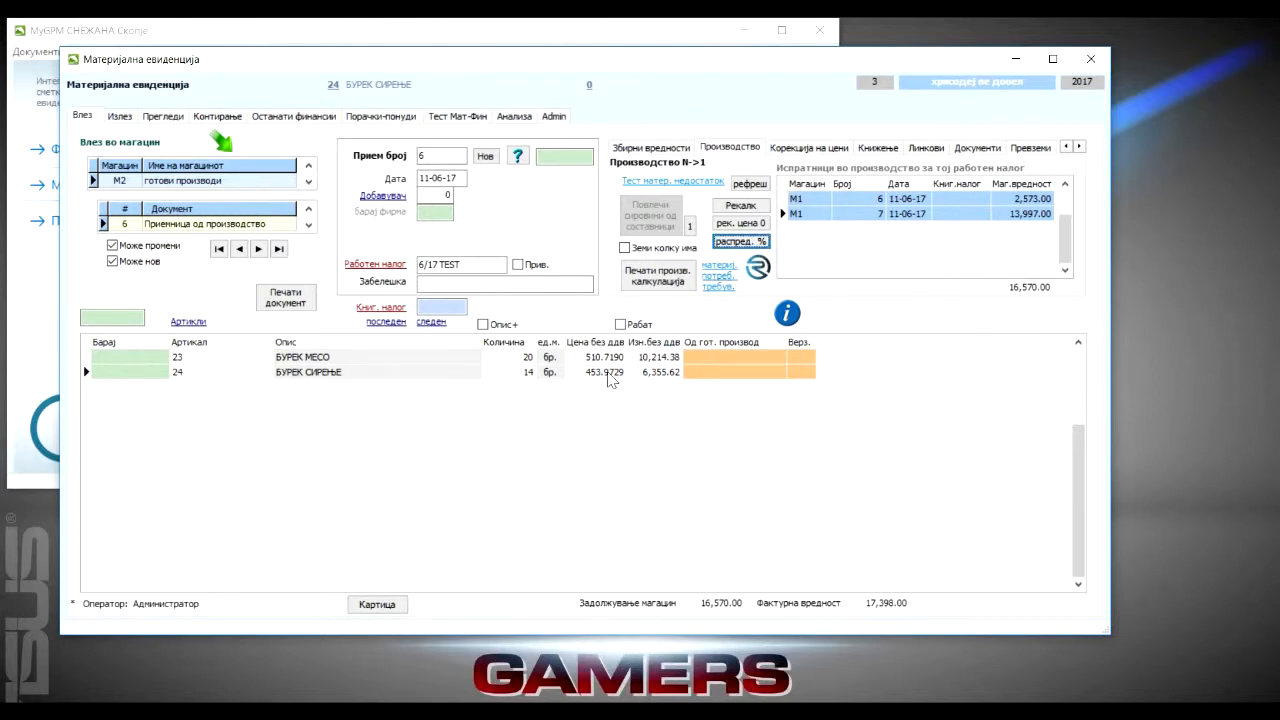
click(349, 372)
click(352, 357)
click(359, 372)
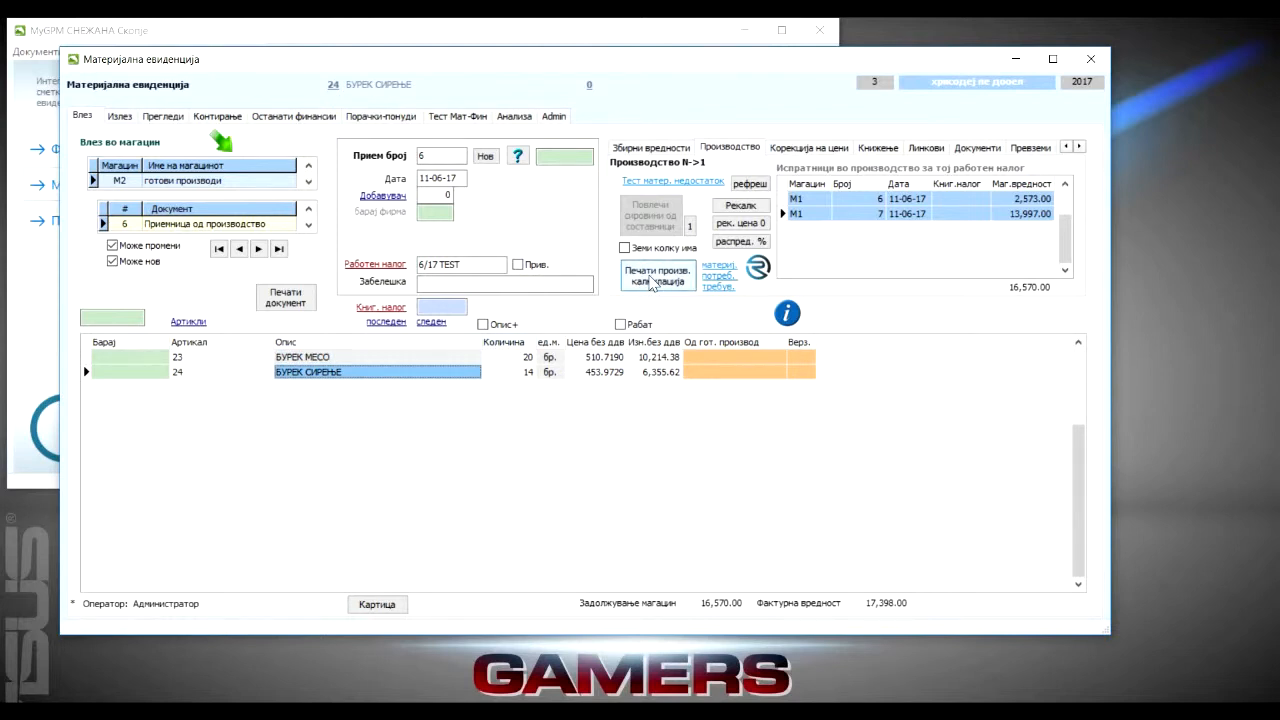
- Compare the prices without VAT of articles 23 and 24 on the receipt and rerun the percentage distribution
click(584, 372)
click(593, 357)
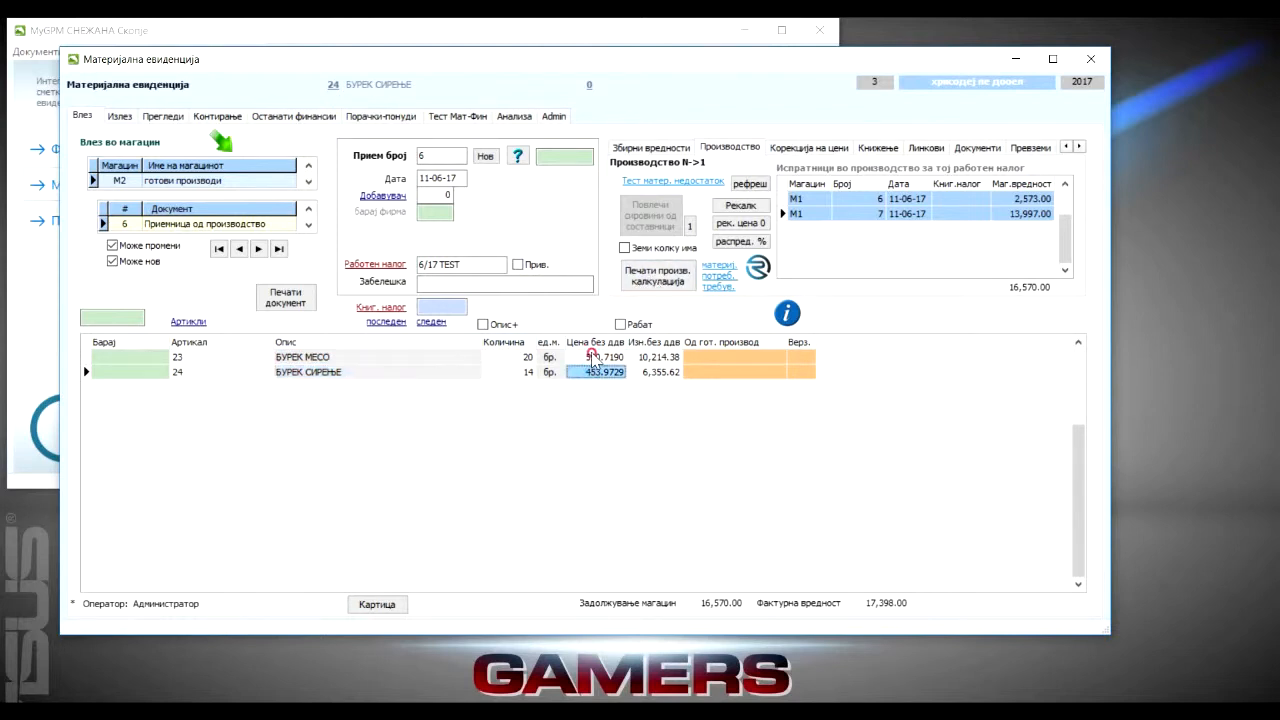
click(593, 374)
click(596, 358)
click(596, 373)
click(598, 358)
click(597, 373)
click(598, 358)
click(597, 373)
click(598, 358)
click(597, 373)
click(741, 241)
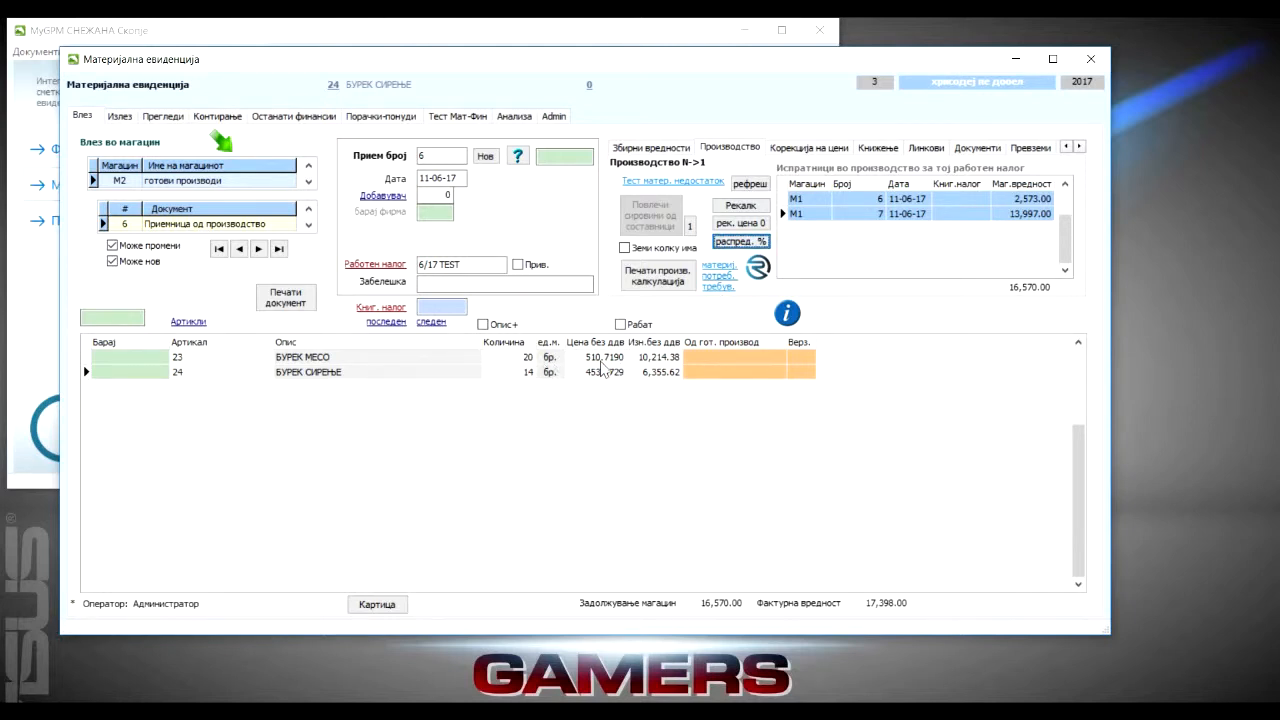
- Preview the production calculation for work order 6/17 TEST, followed by its report of required and requisitioned materials
click(657, 276)
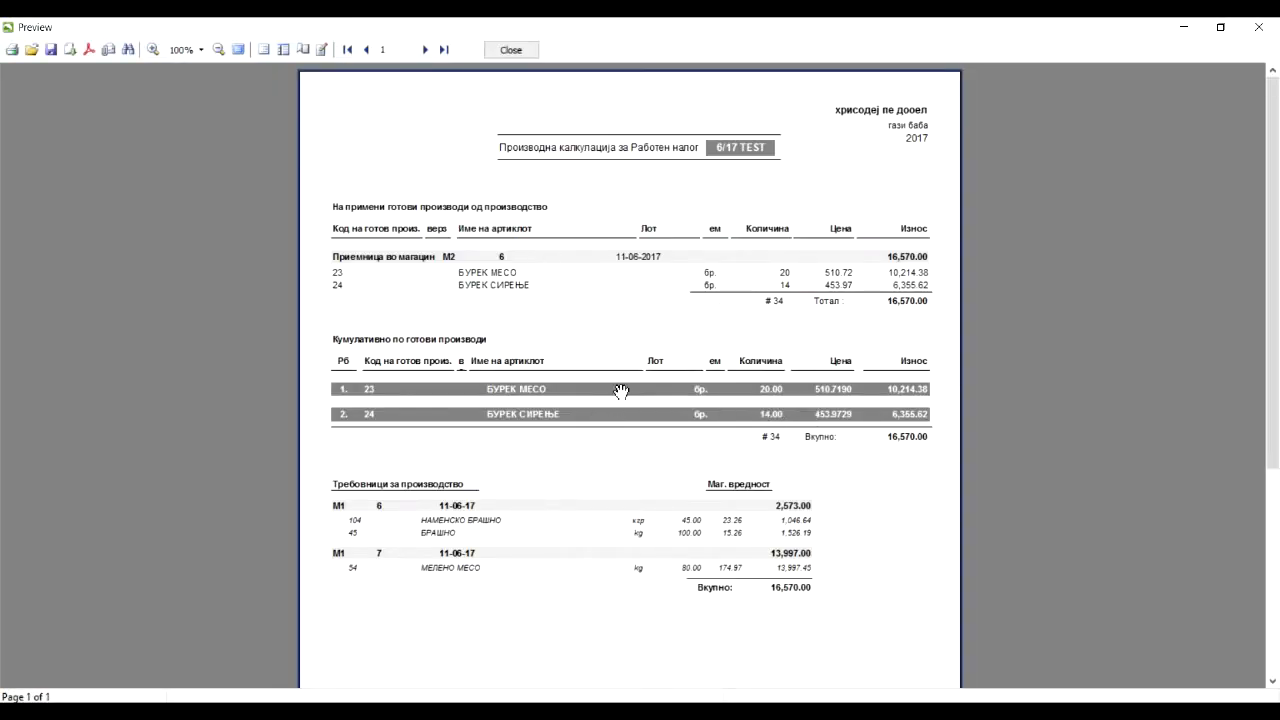
click(514, 50)
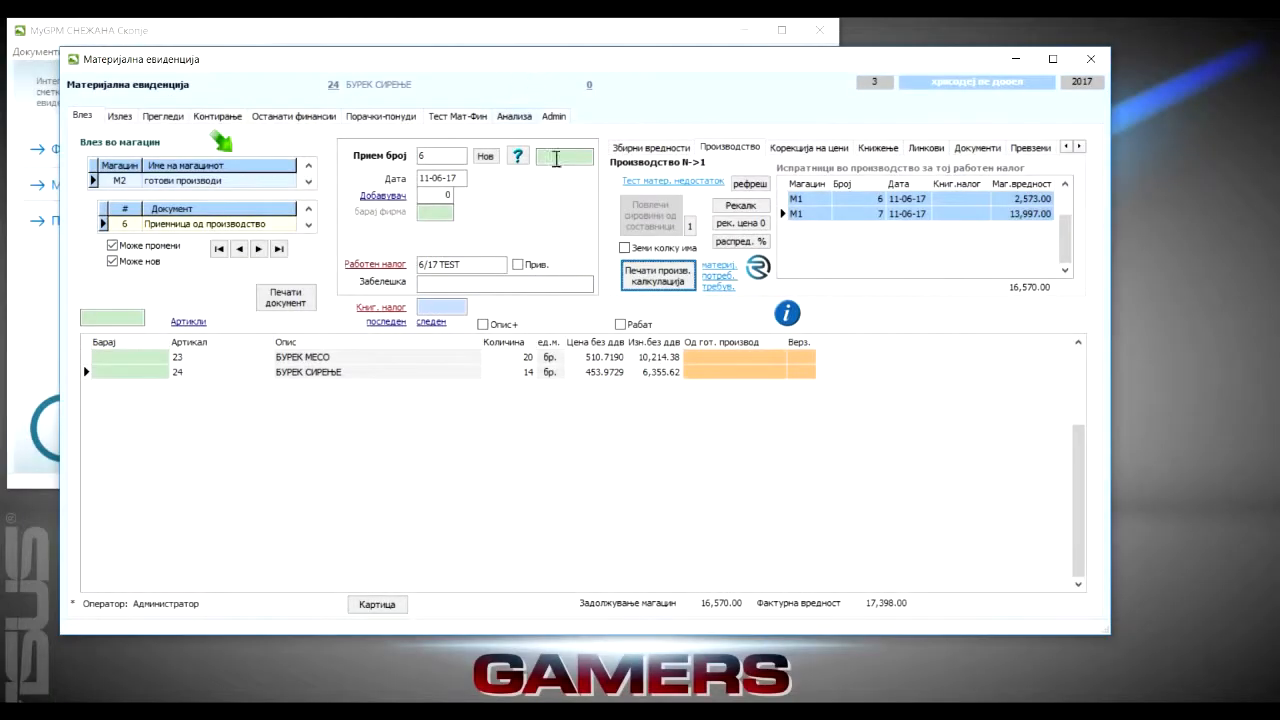
click(718, 285)
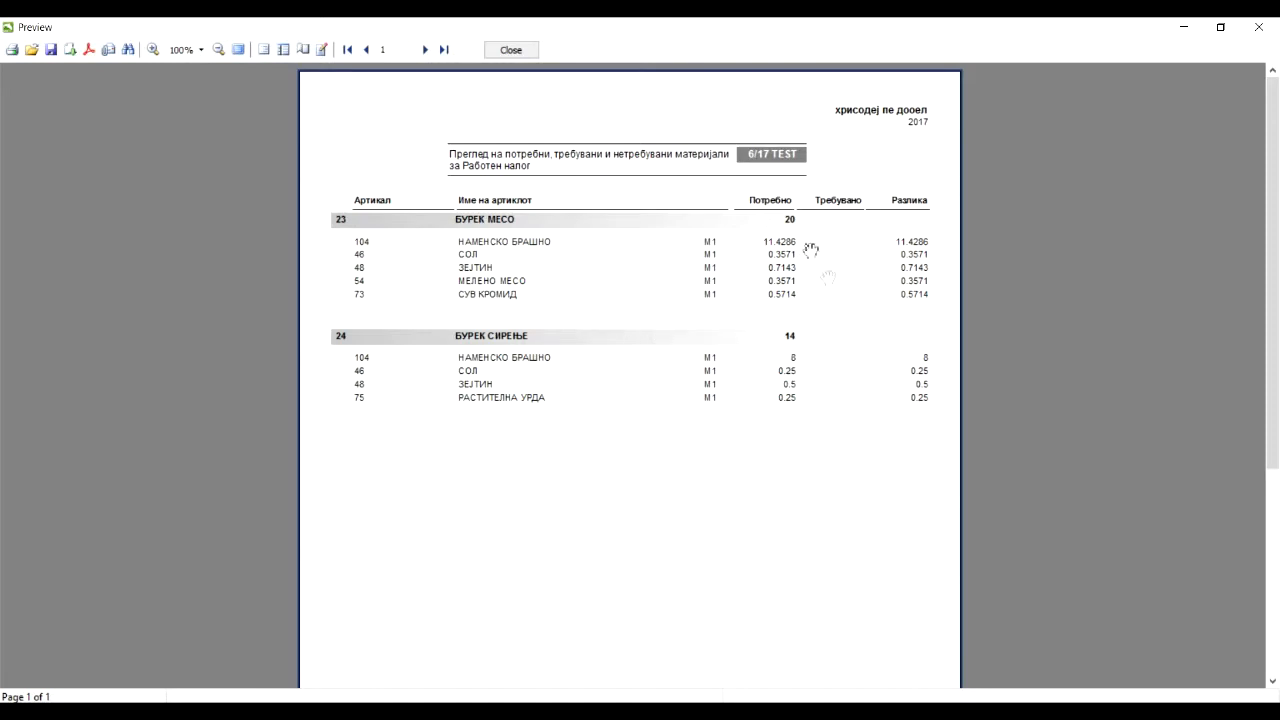
click(511, 51)
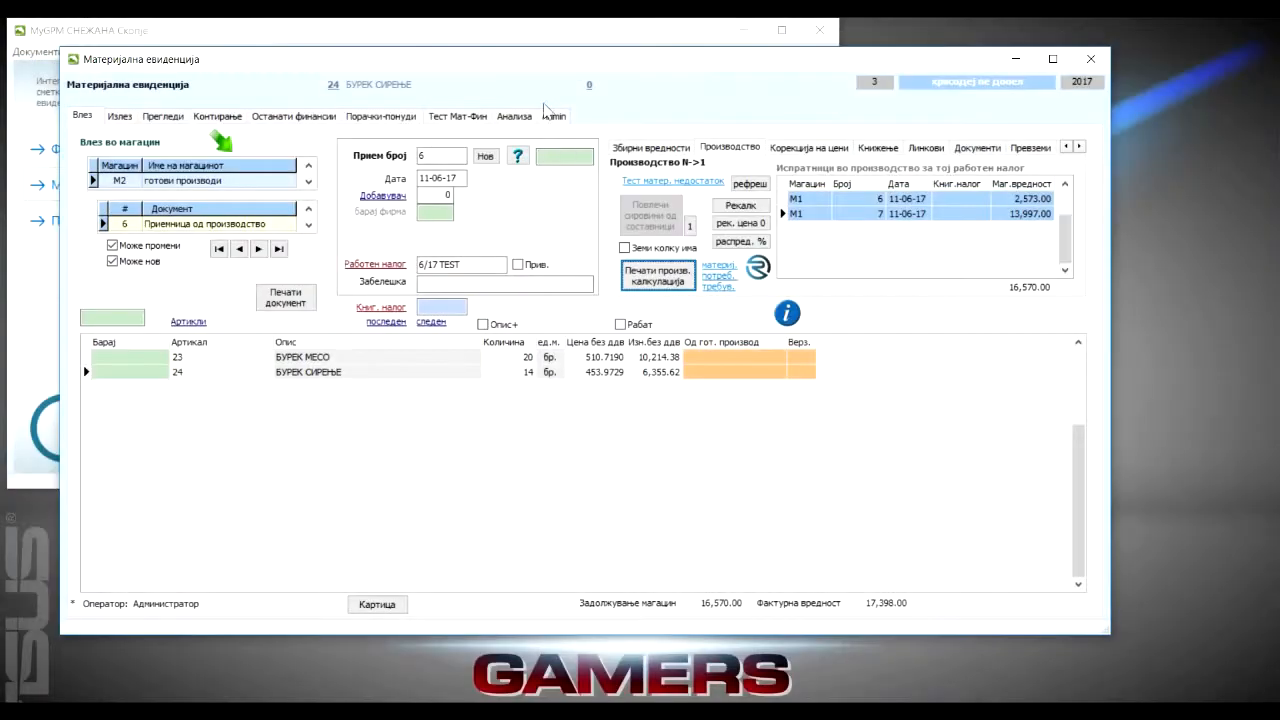
- Pull the raw materials for production receipt 6 from the article compositions and check the work order's material requirements report
click(243, 249)
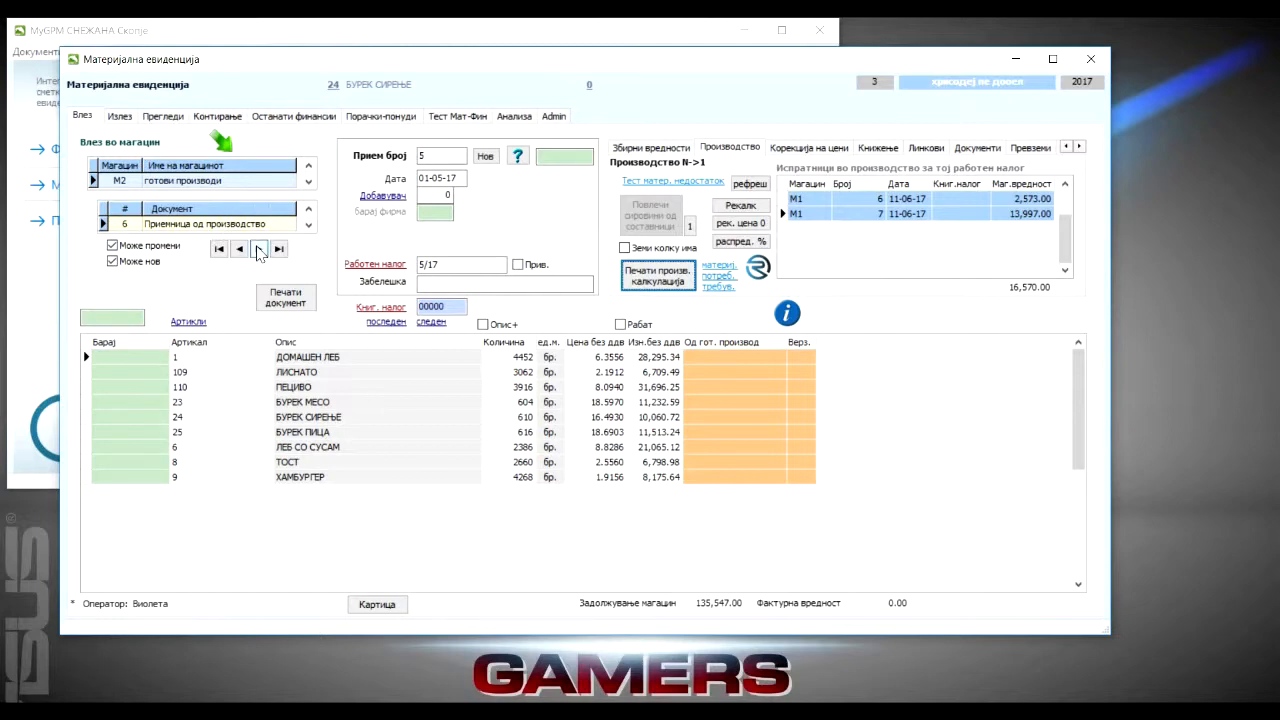
click(258, 249)
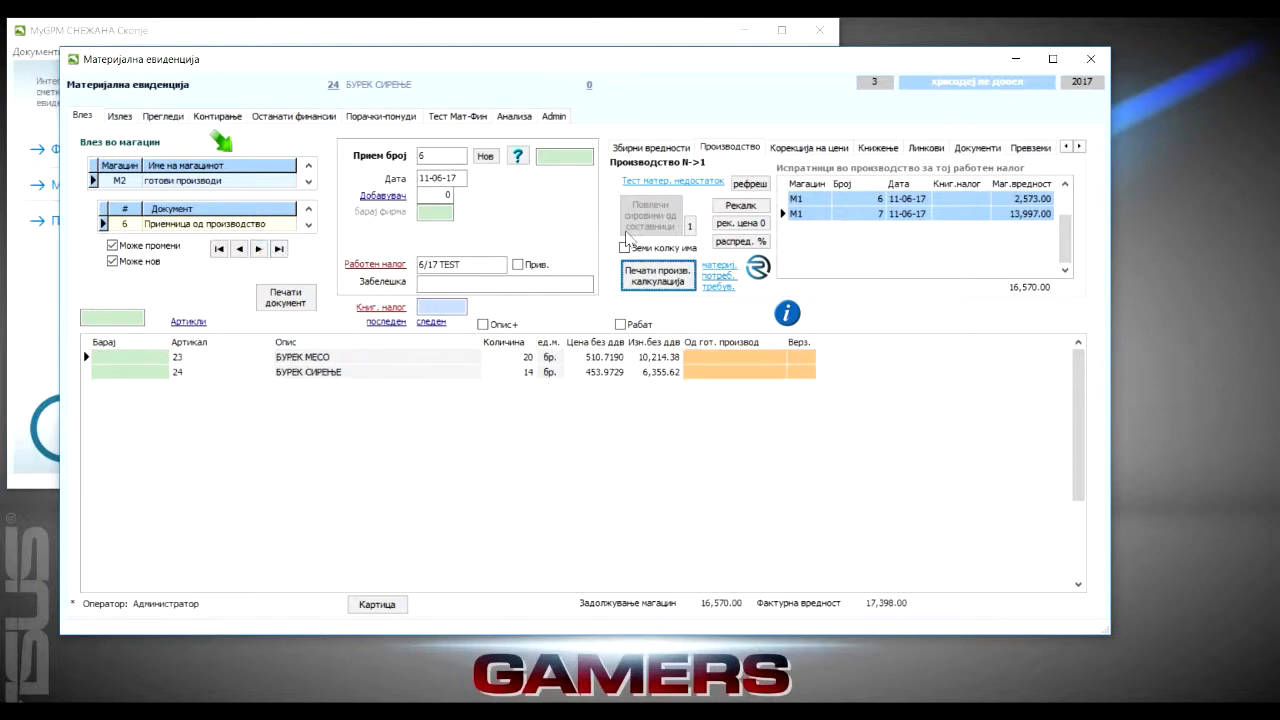
click(663, 184)
click(674, 207)
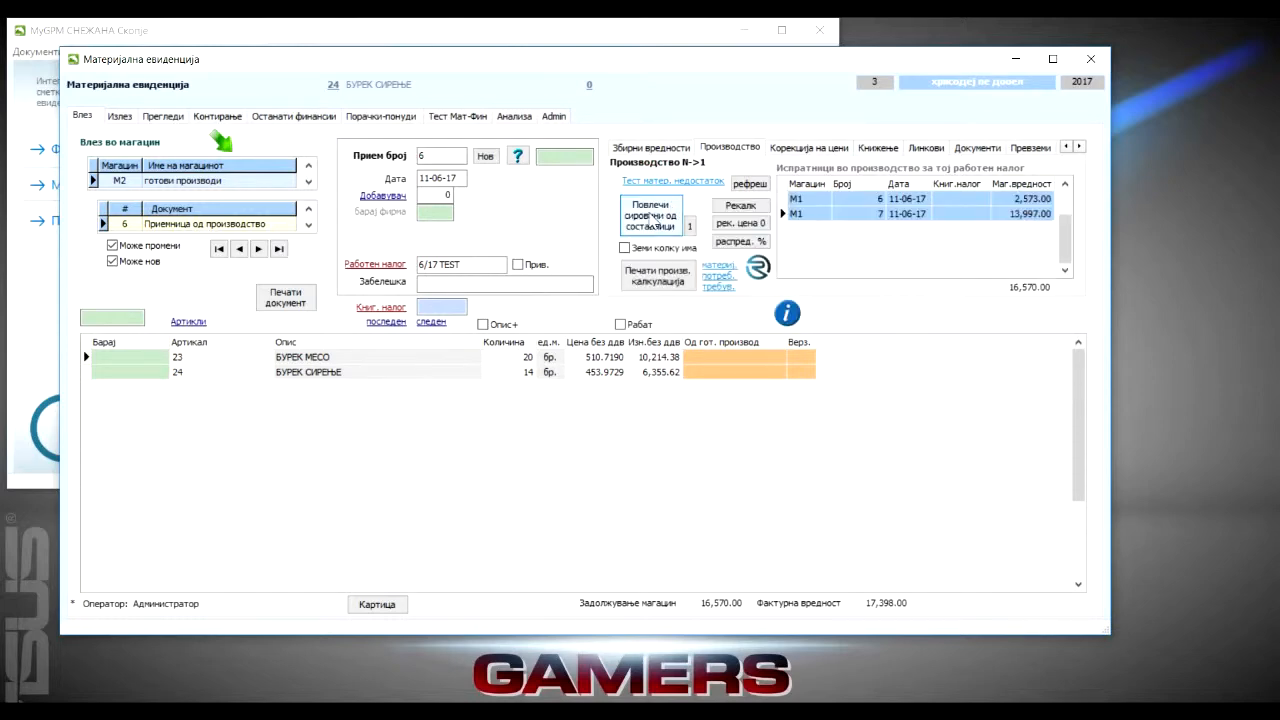
click(651, 216)
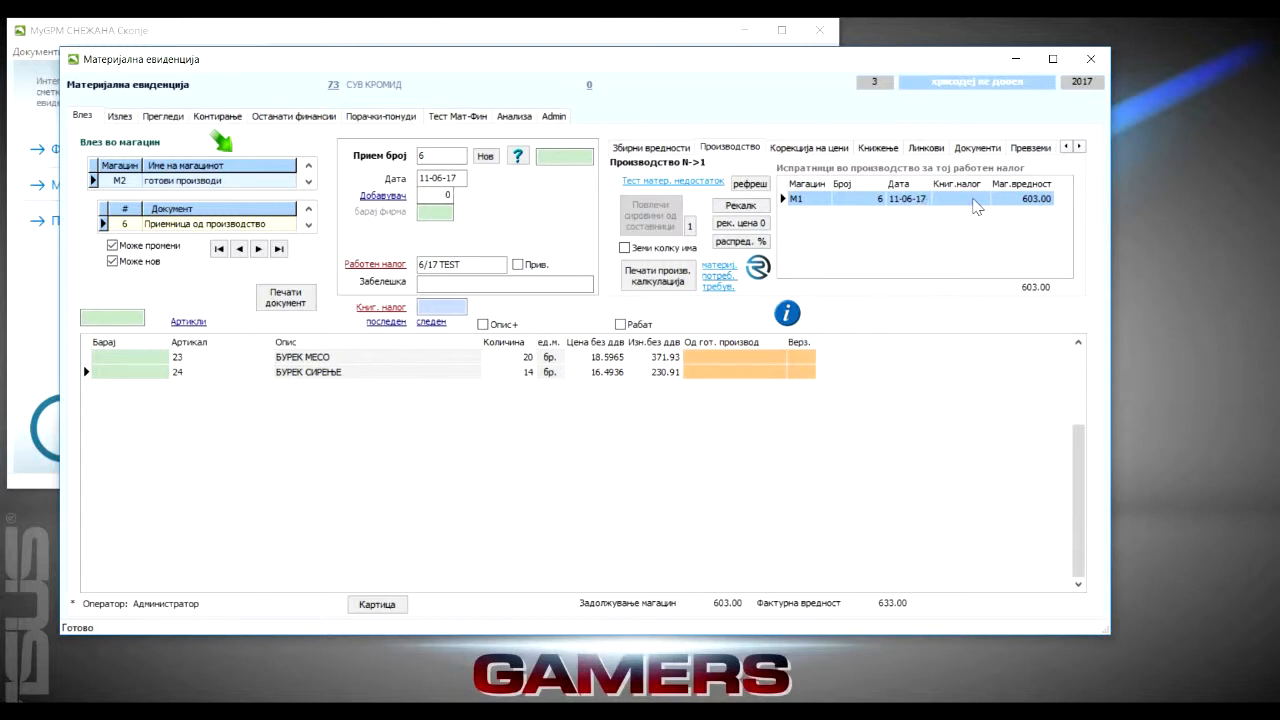
click(719, 274)
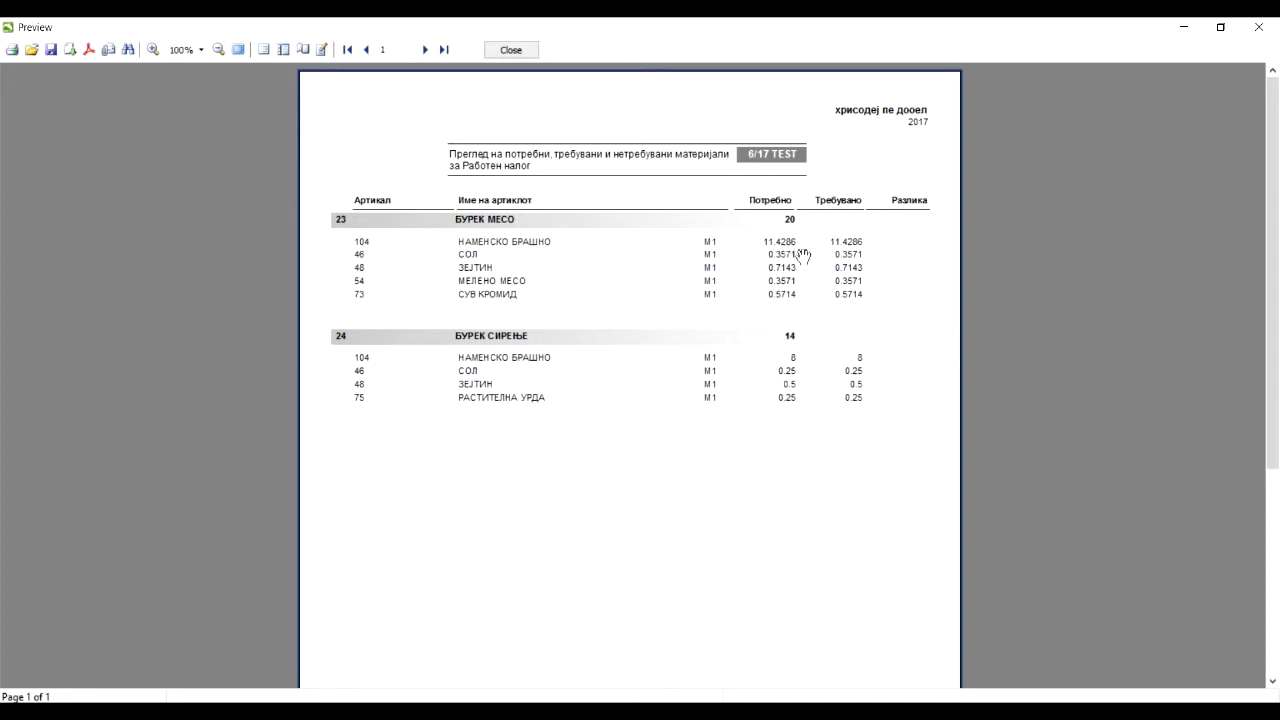
click(536, 51)
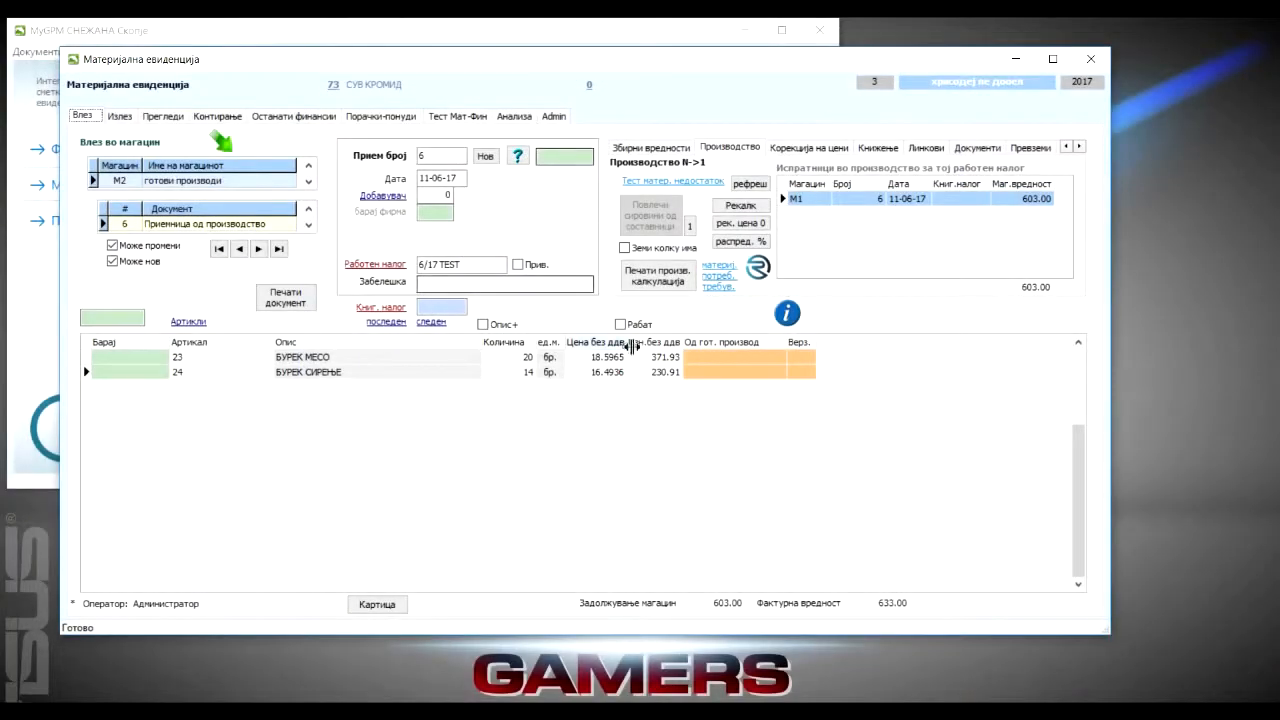
- Pull the raw materials again with only the available quantities taken and check the material requirements report
click(625, 248)
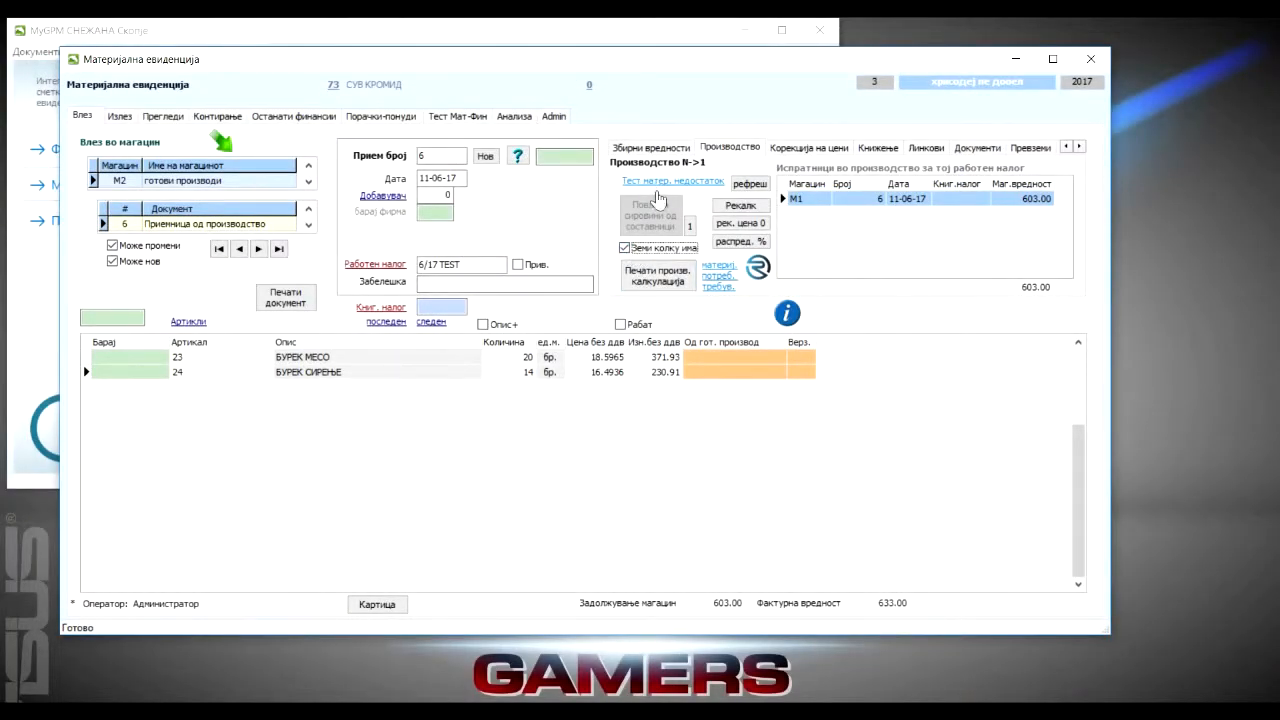
click(652, 220)
click(718, 278)
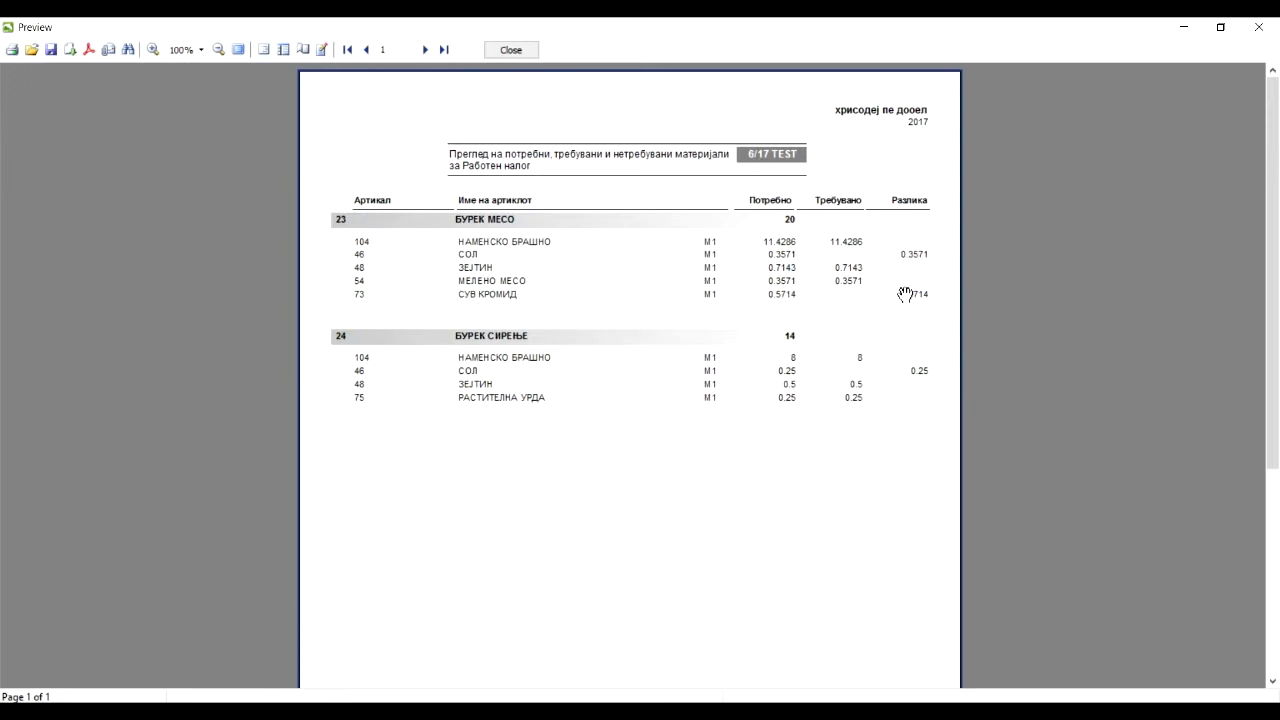
click(507, 50)
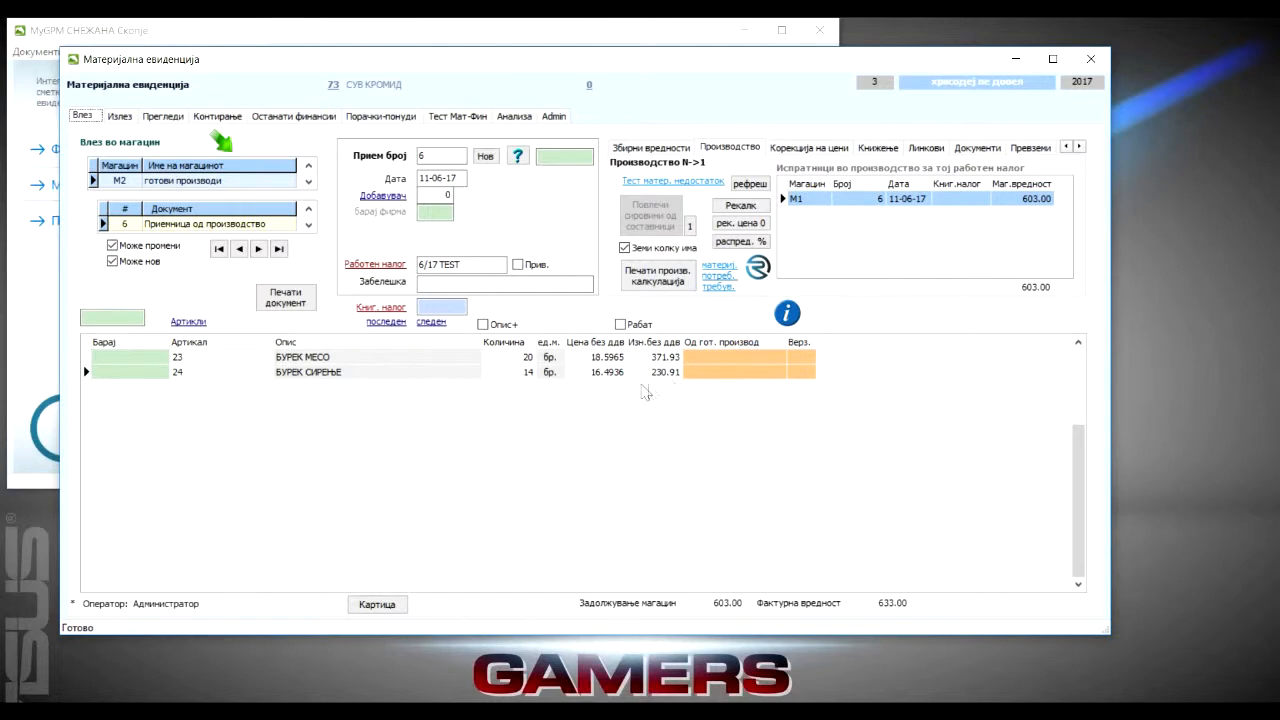
- Trace article 73 СУВ КРОМИД through production and open its M1 raw-material requisition for work order 6/17 TEST
click(758, 270)
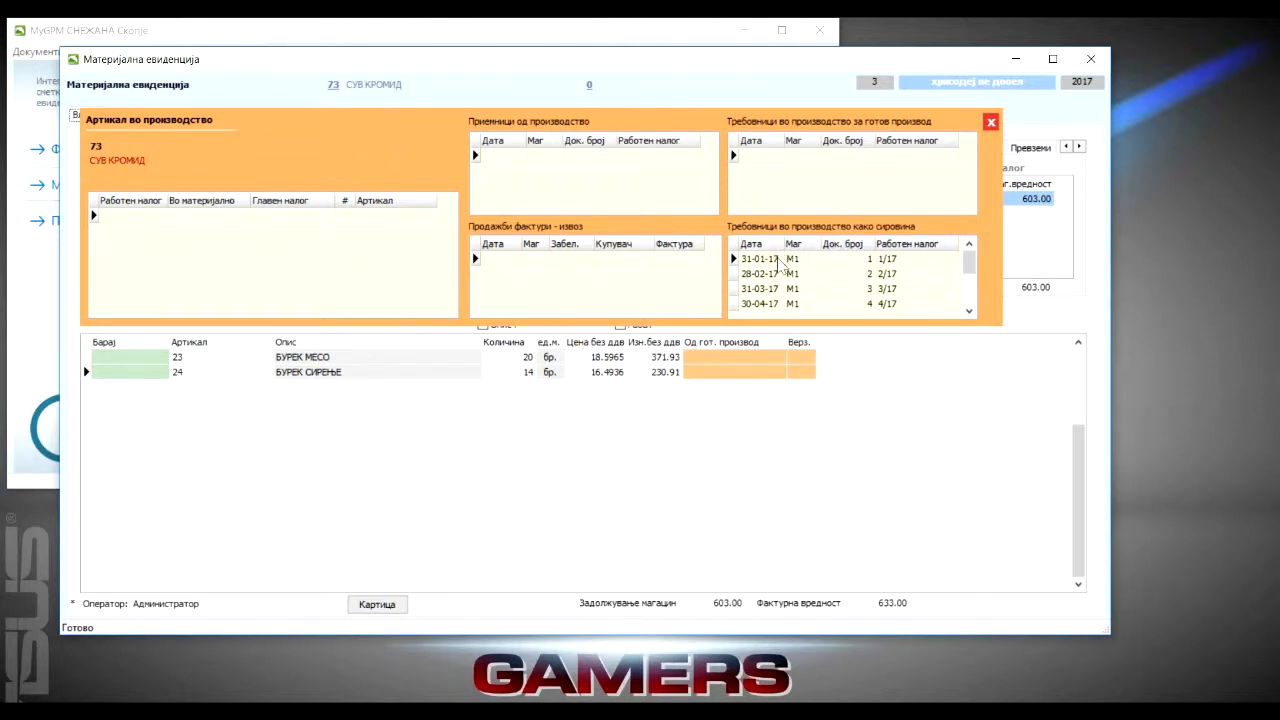
click(776, 289)
click(776, 274)
click(776, 259)
click(776, 274)
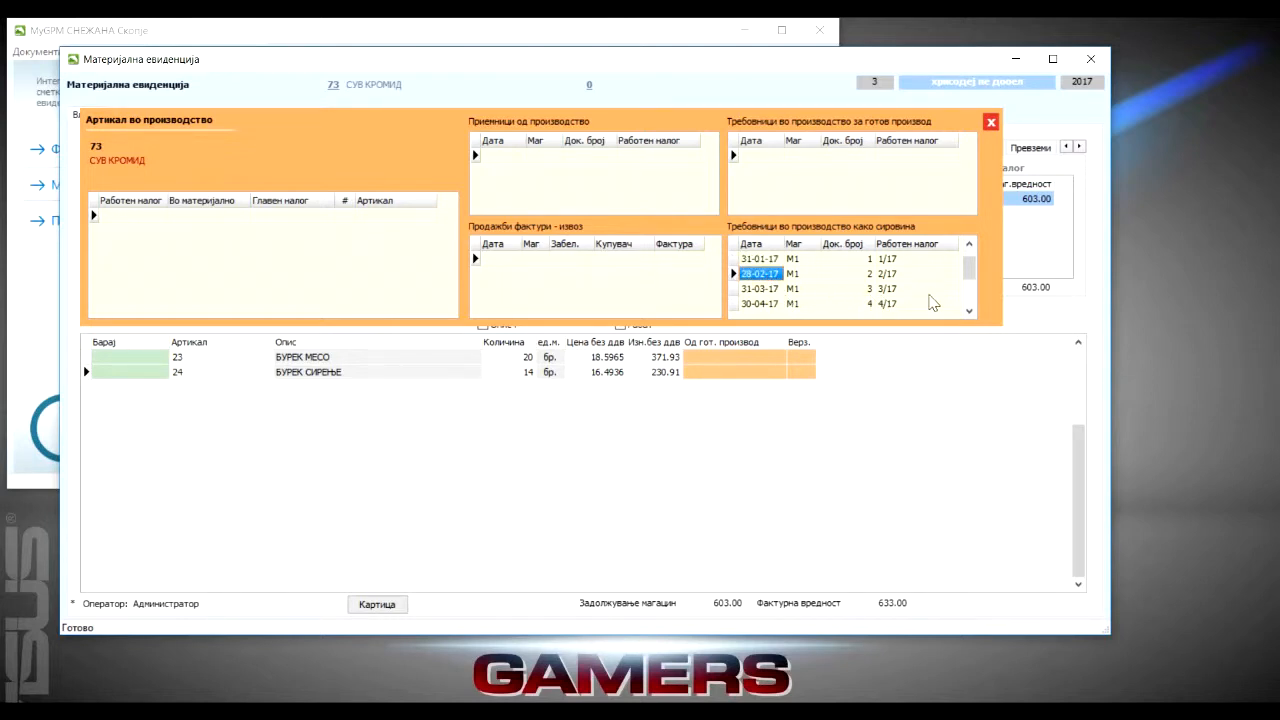
drag(971, 270, 971, 304)
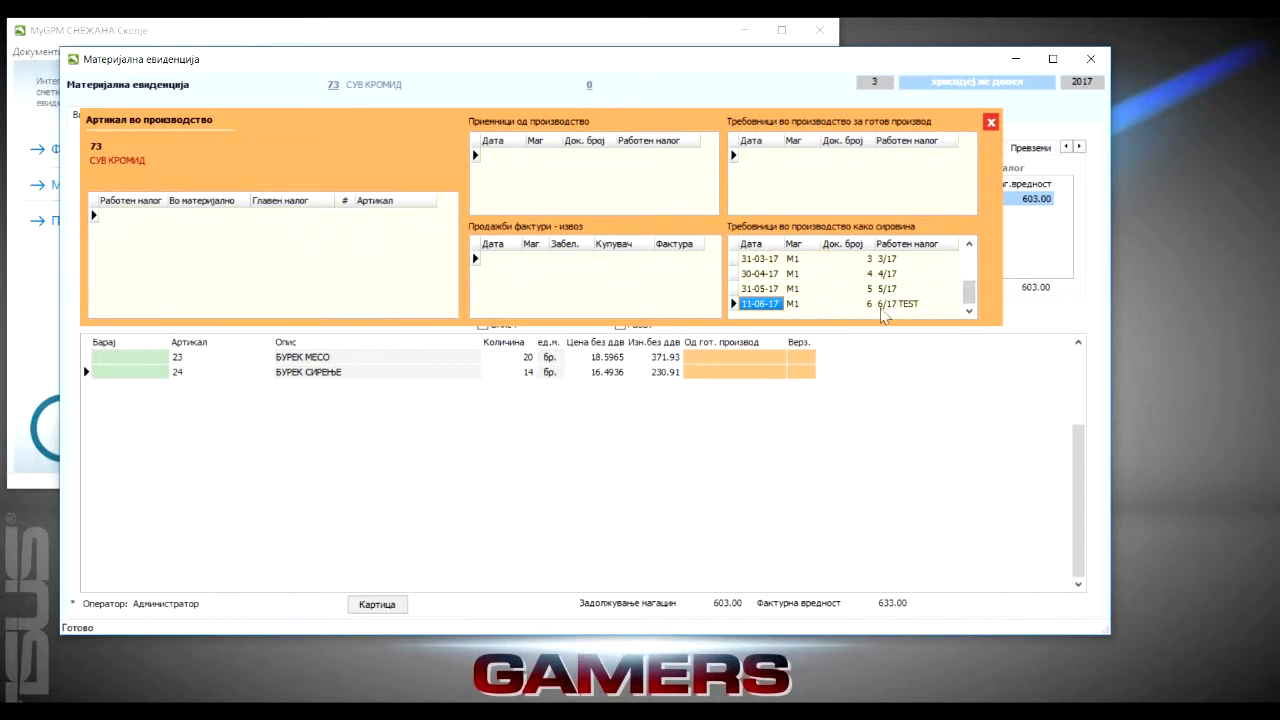
click(886, 307)
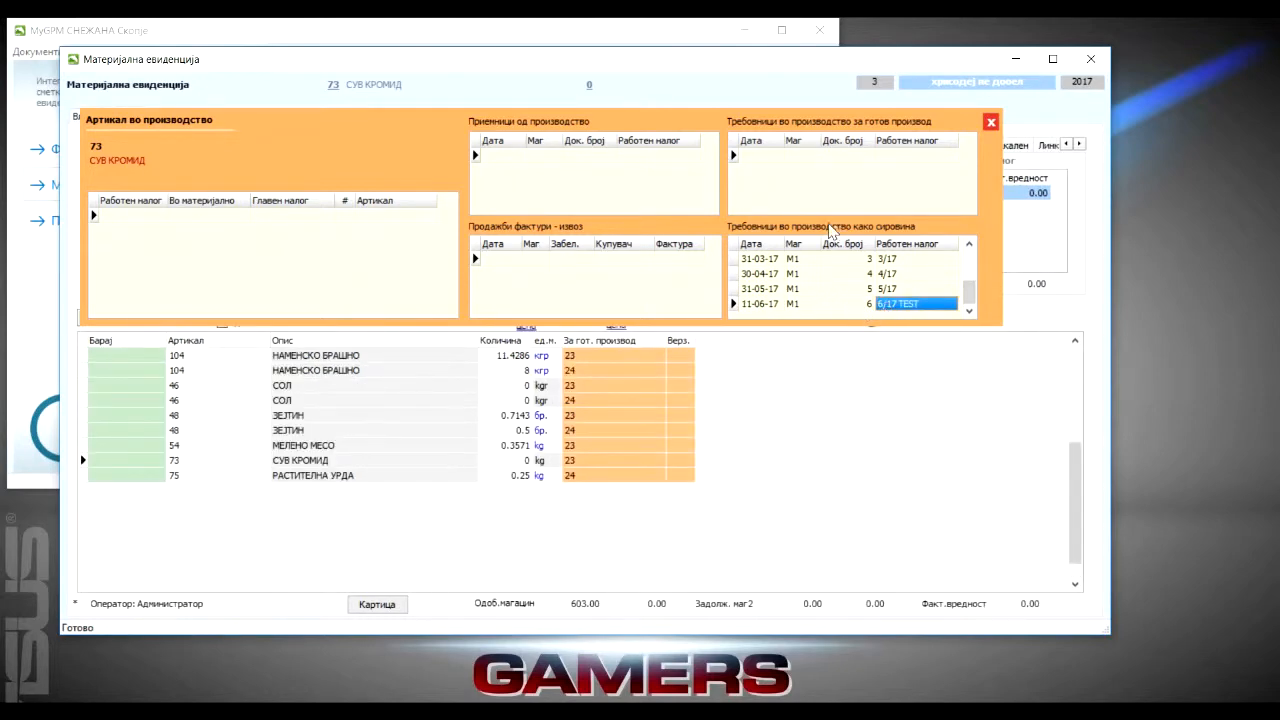
click(991, 122)
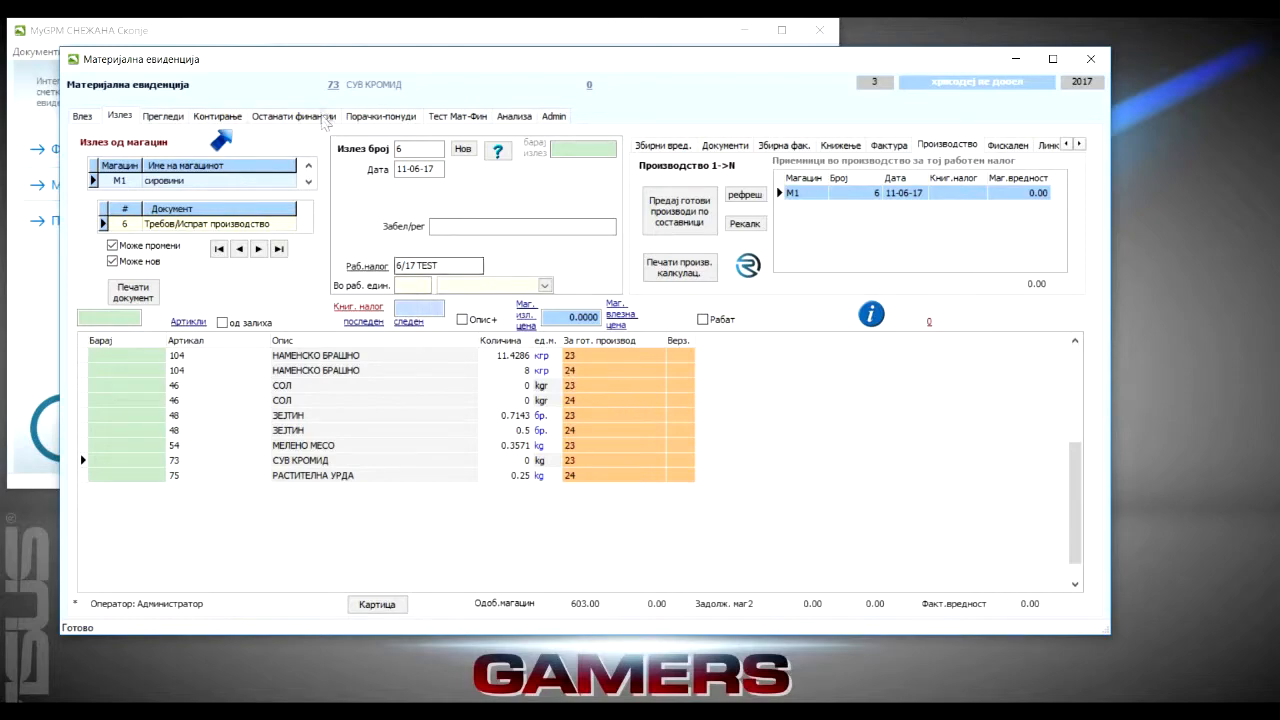
- Delete production requisition 6 for work order 6/17 TEST from the list of M1 issue documents
drag(336, 60, 358, 66)
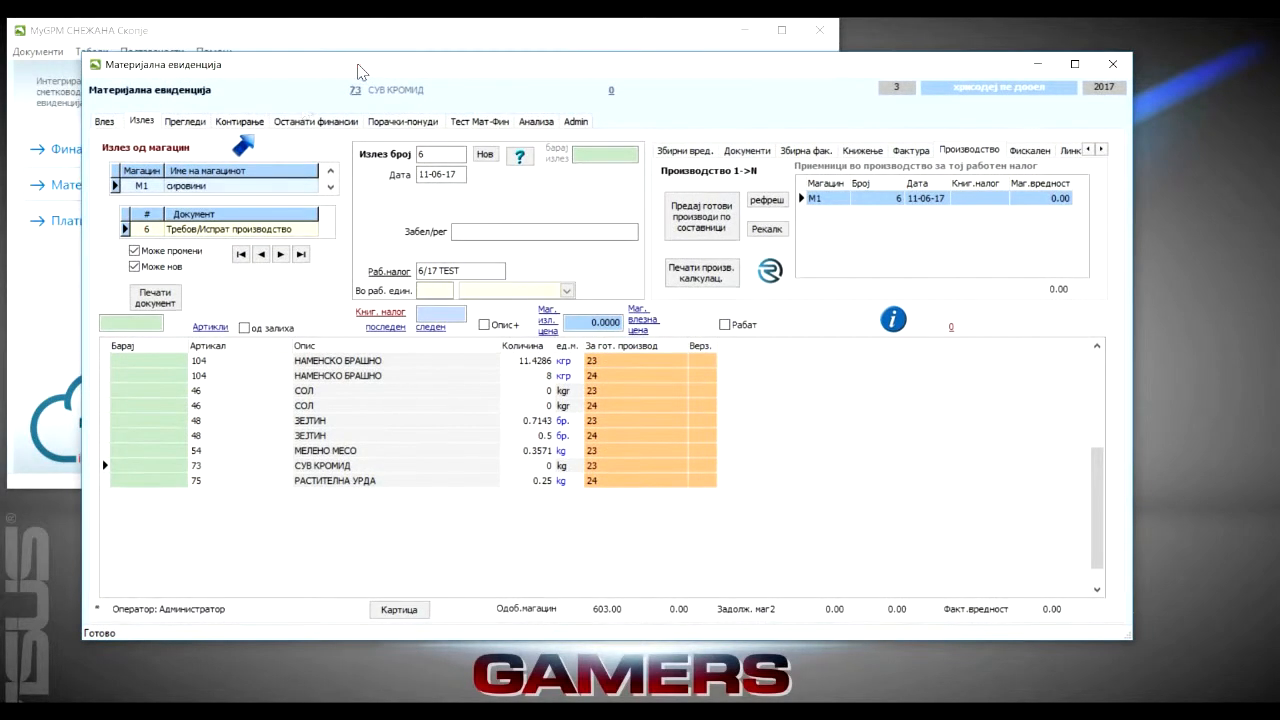
click(275, 64)
drag(275, 64, 256, 80)
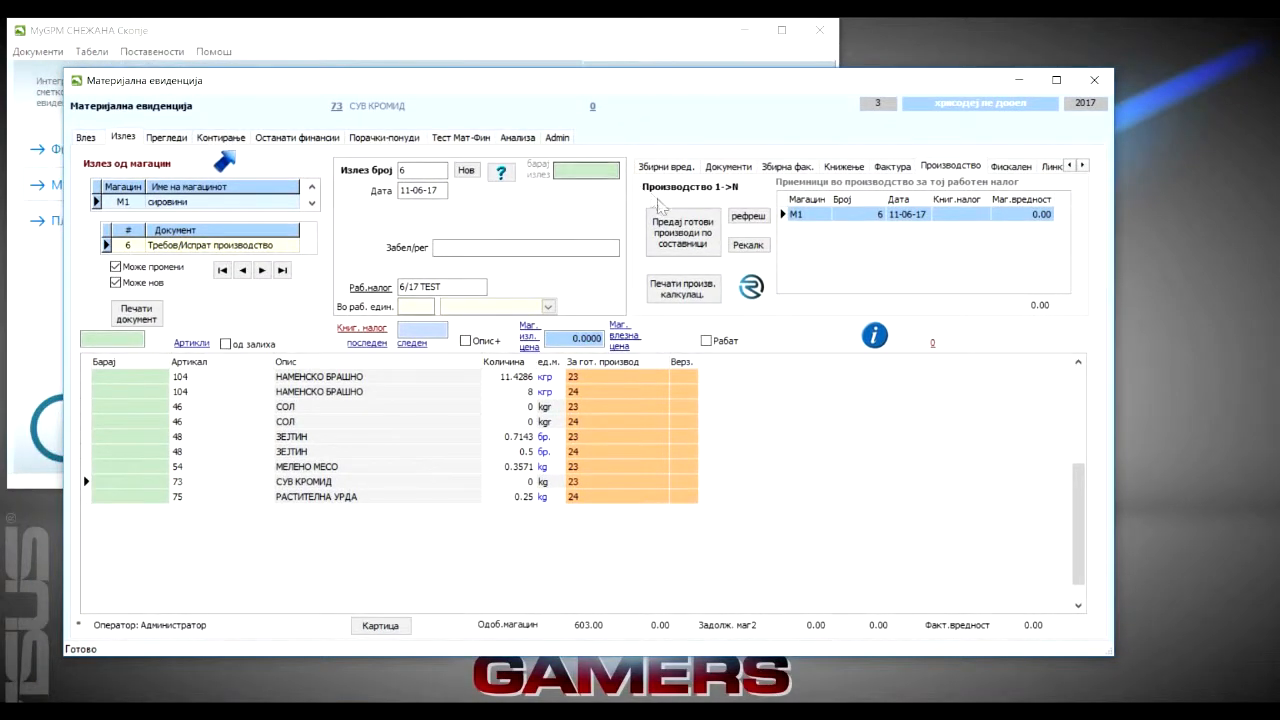
click(500, 171)
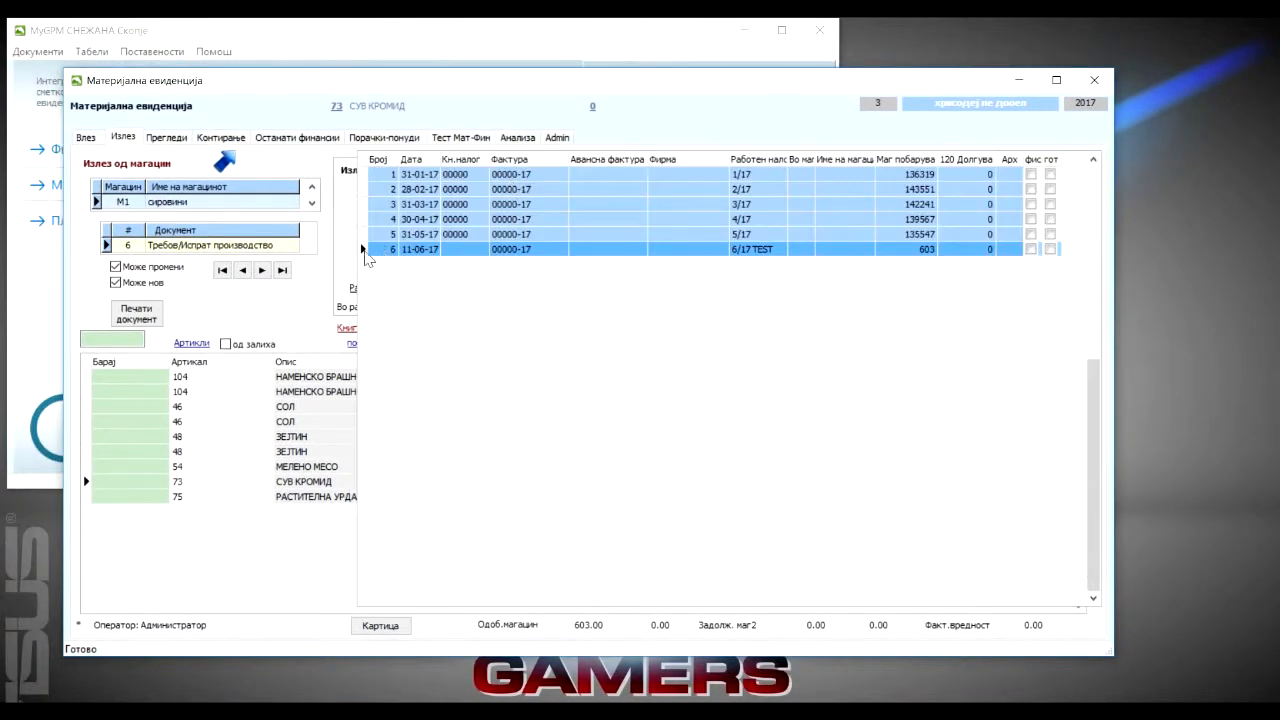
key(ctrl+Delete)
key(Return)
- Delete production receipt 6 for work order 6/17 TEST from the list of M2 receipts and close the list
click(88, 138)
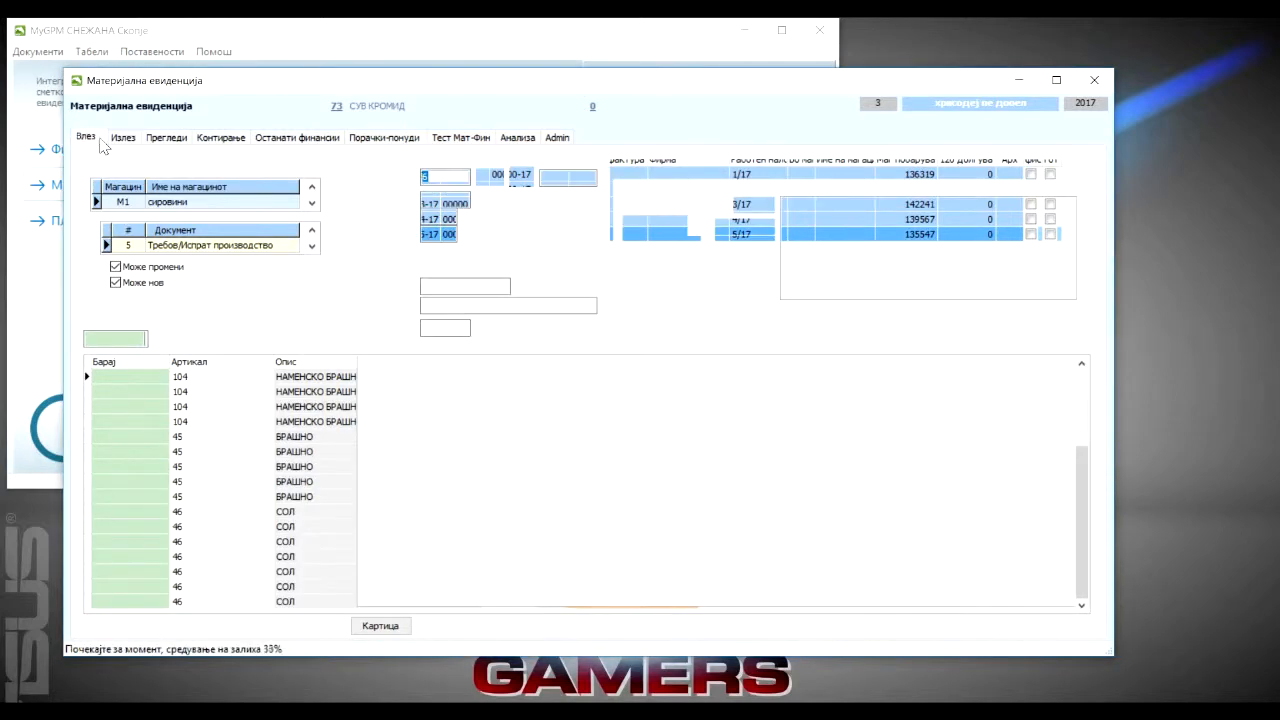
click(524, 178)
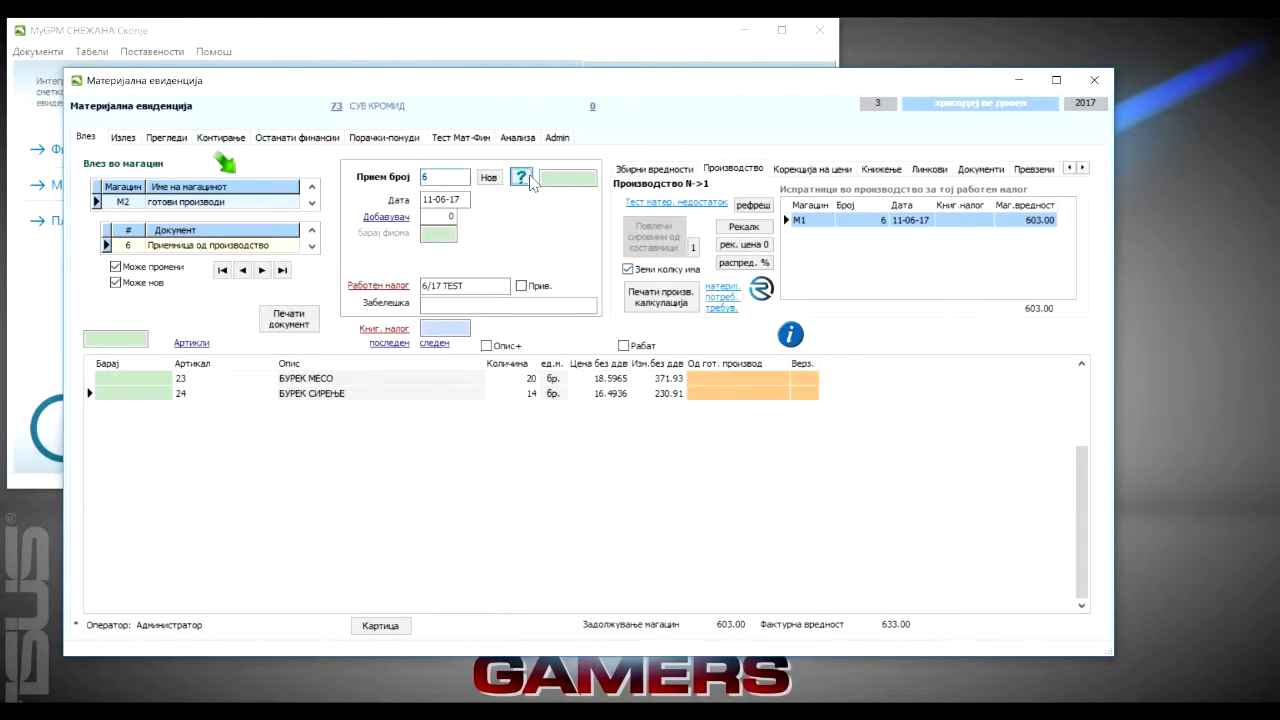
click(572, 257)
key(Delete)
key(Return)
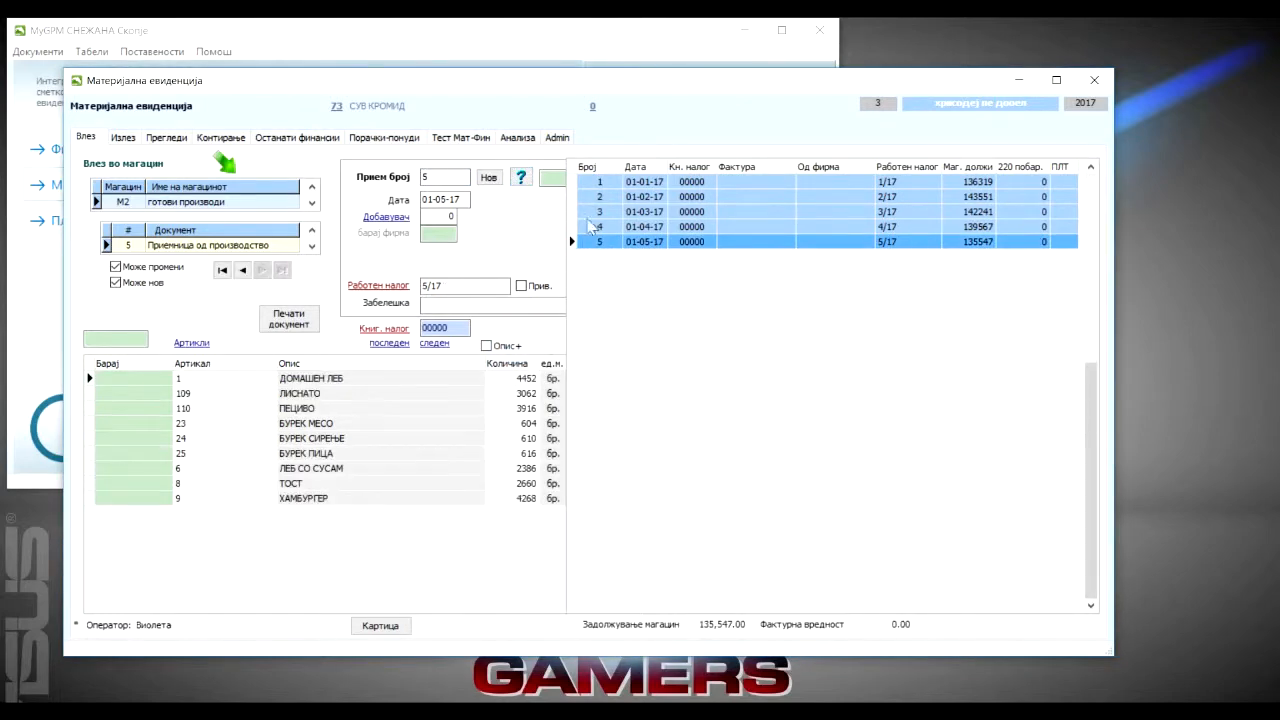
click(650, 166)
click(362, 82)
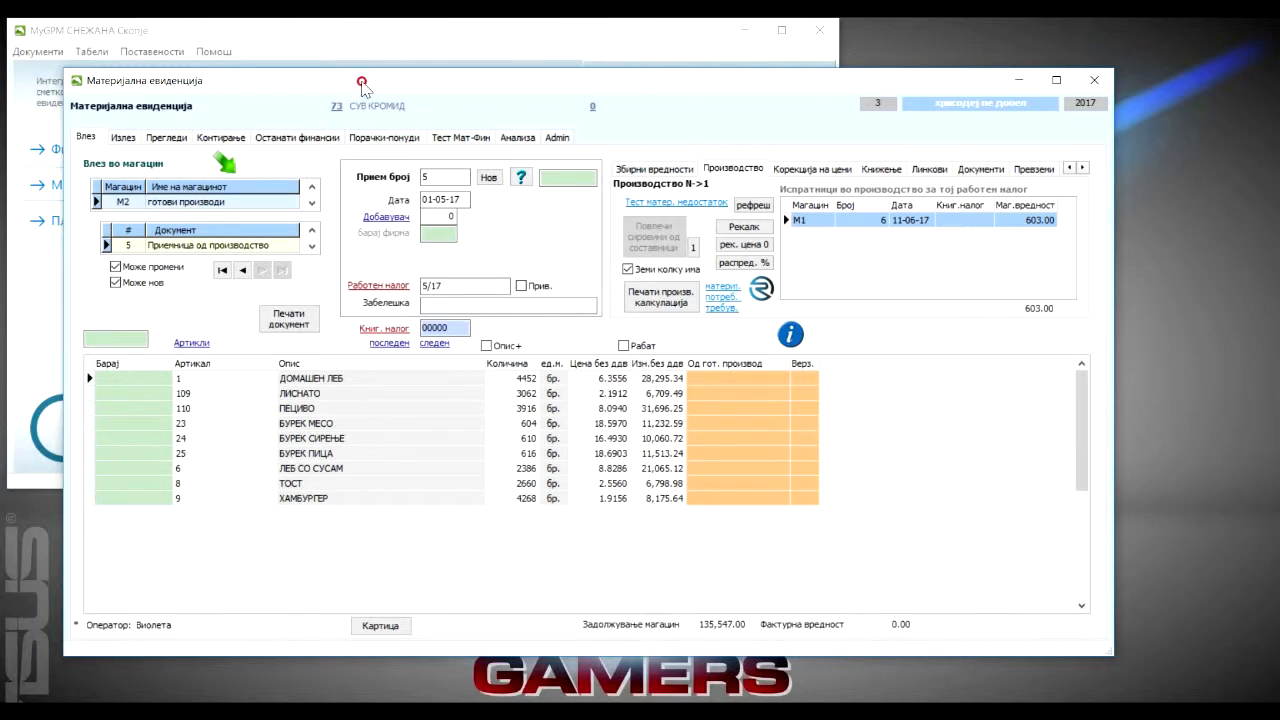
drag(362, 82, 346, 71)
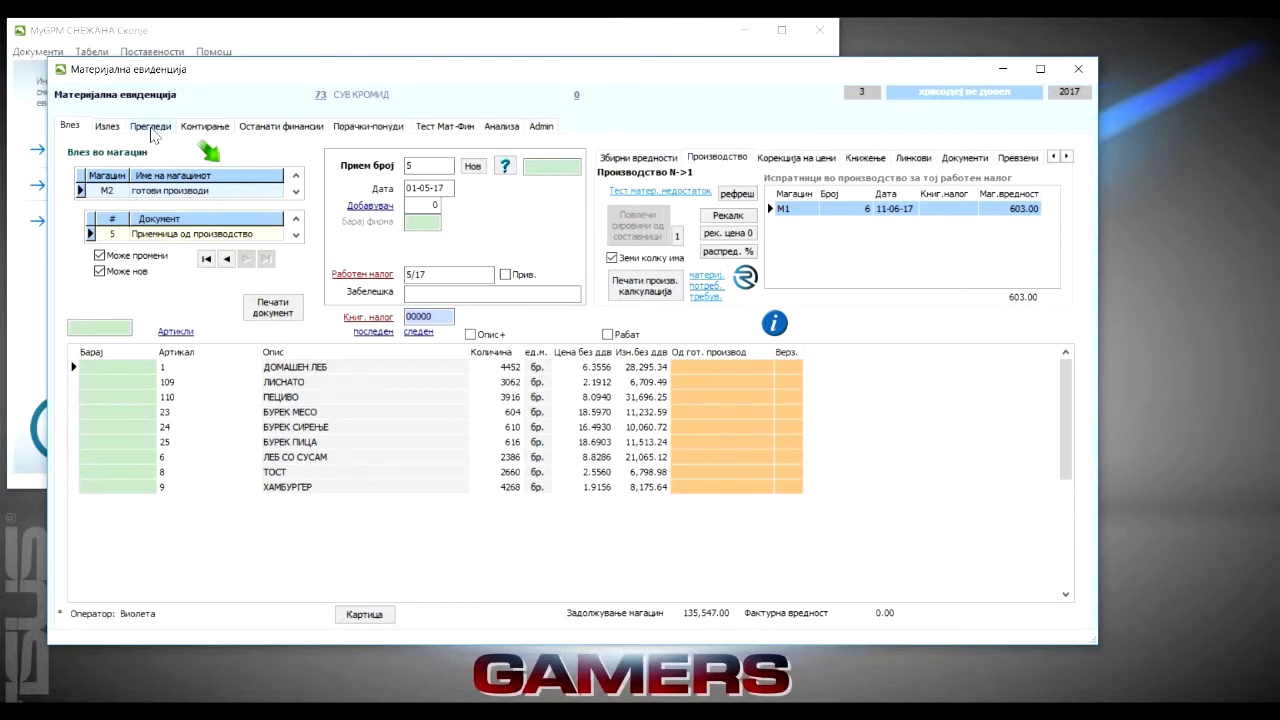
- Create a new Испратница М-П issue document from warehouse M2 готови производи
click(108, 127)
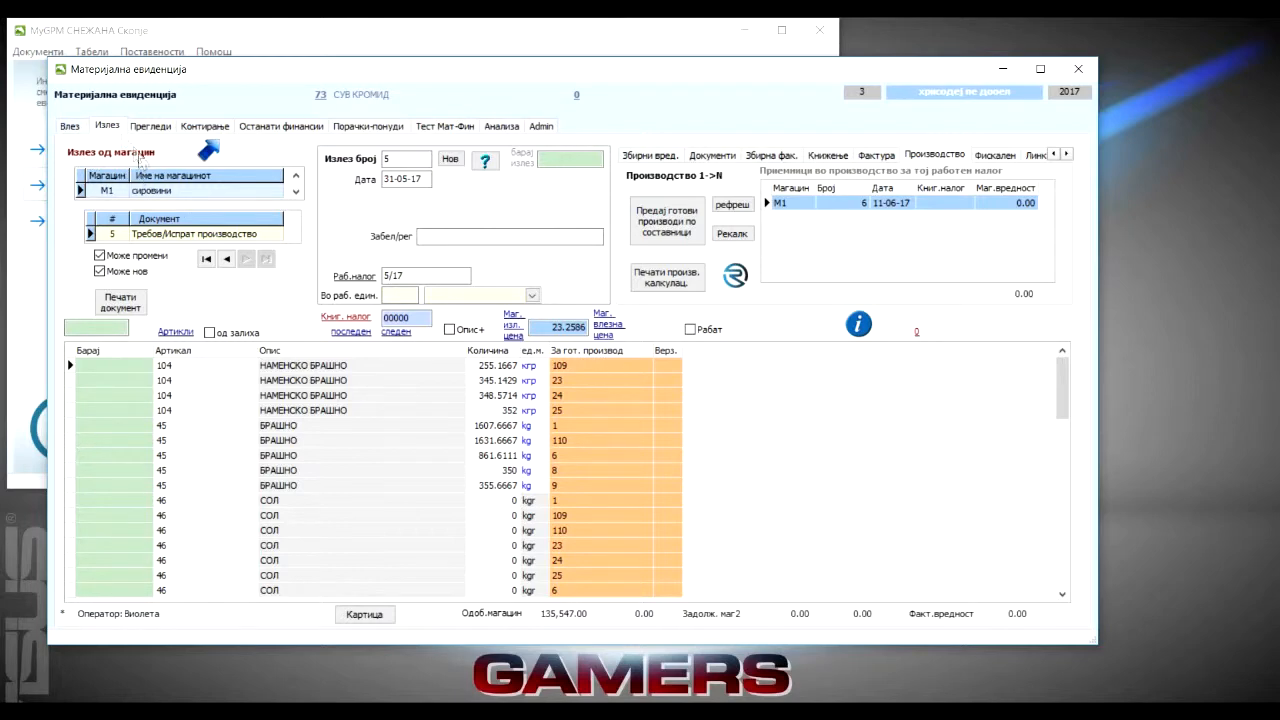
click(155, 183)
click(158, 205)
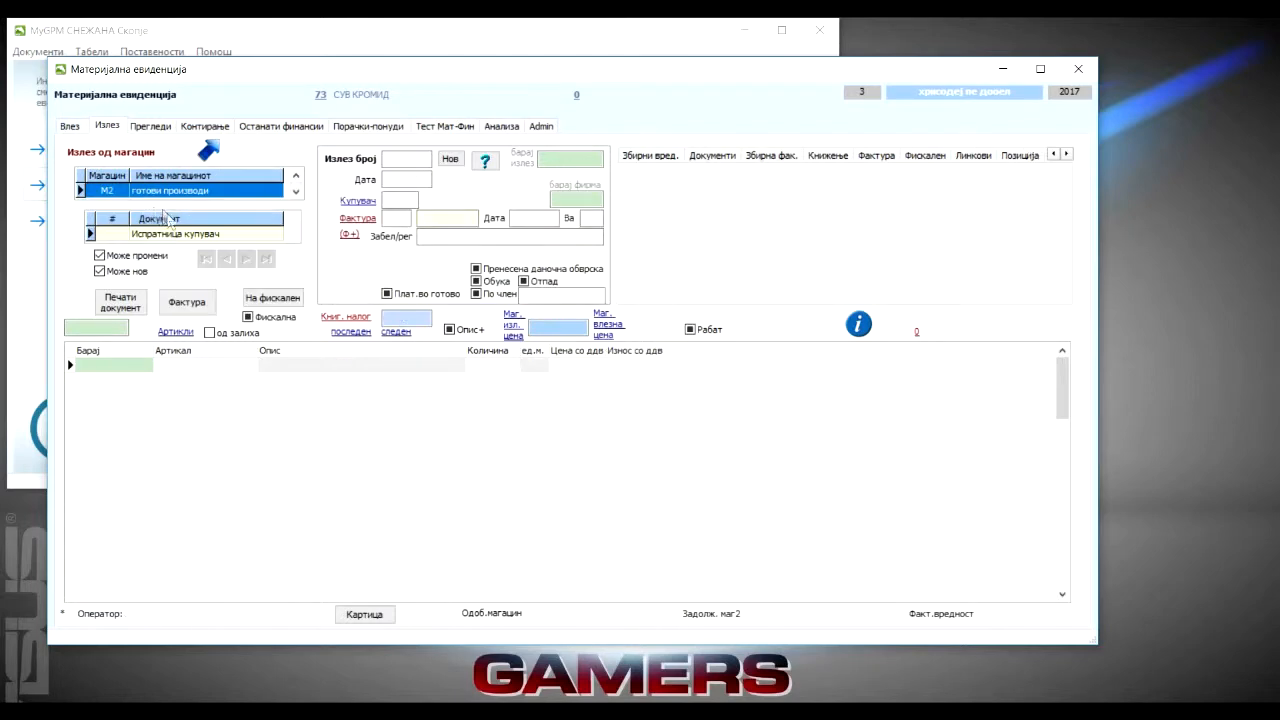
click(178, 231)
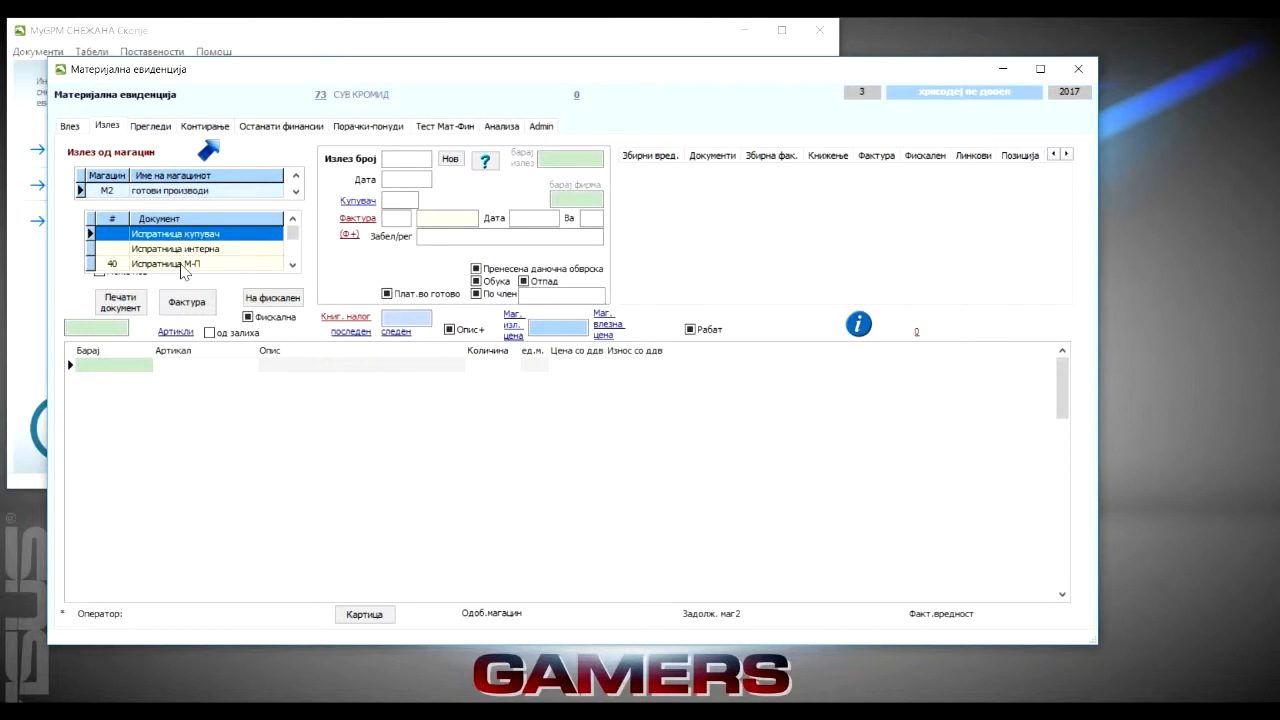
click(182, 265)
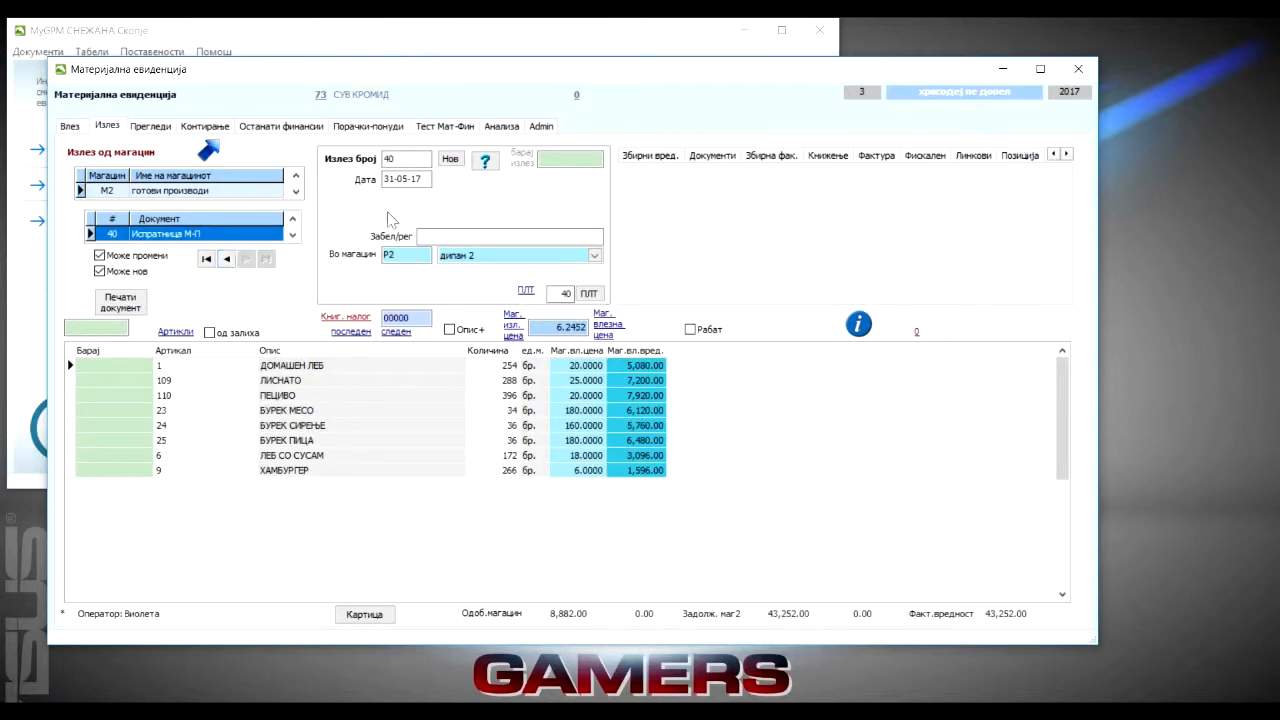
click(451, 160)
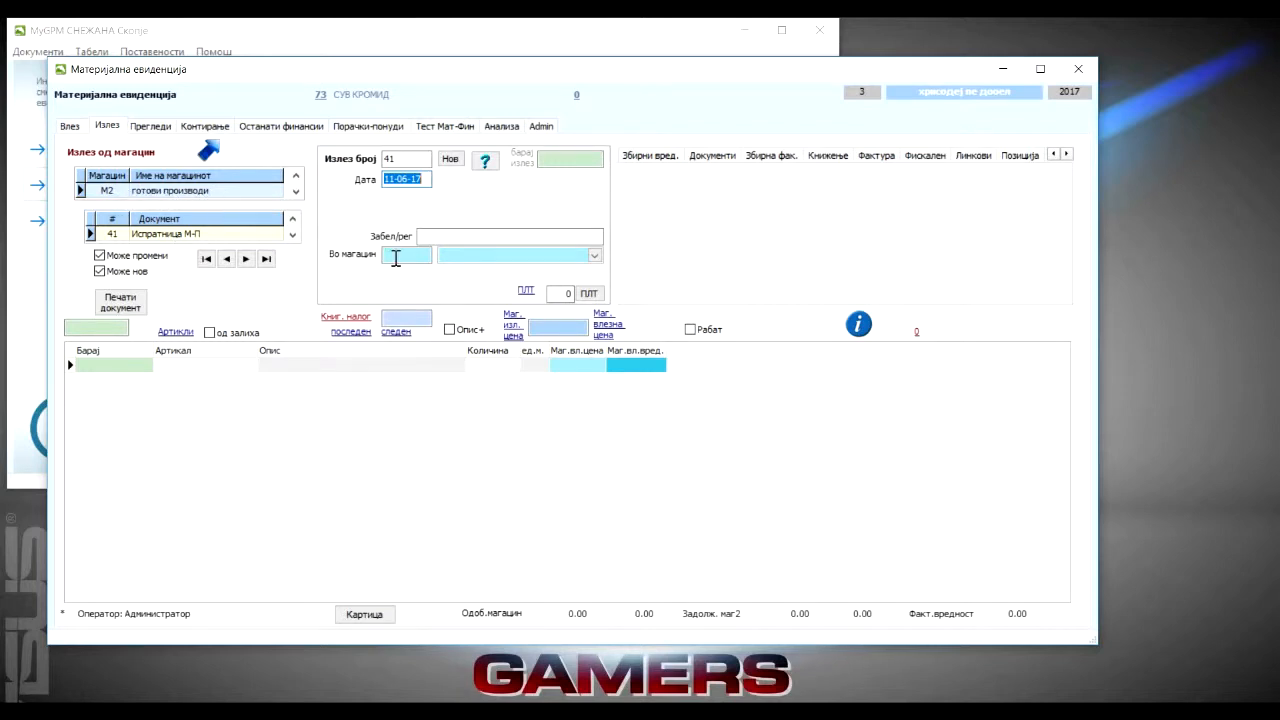
- Set the destination store to P1 дипан 1 and add article 23 БУРЕК МЕСО with quantity 15
click(594, 255)
click(450, 303)
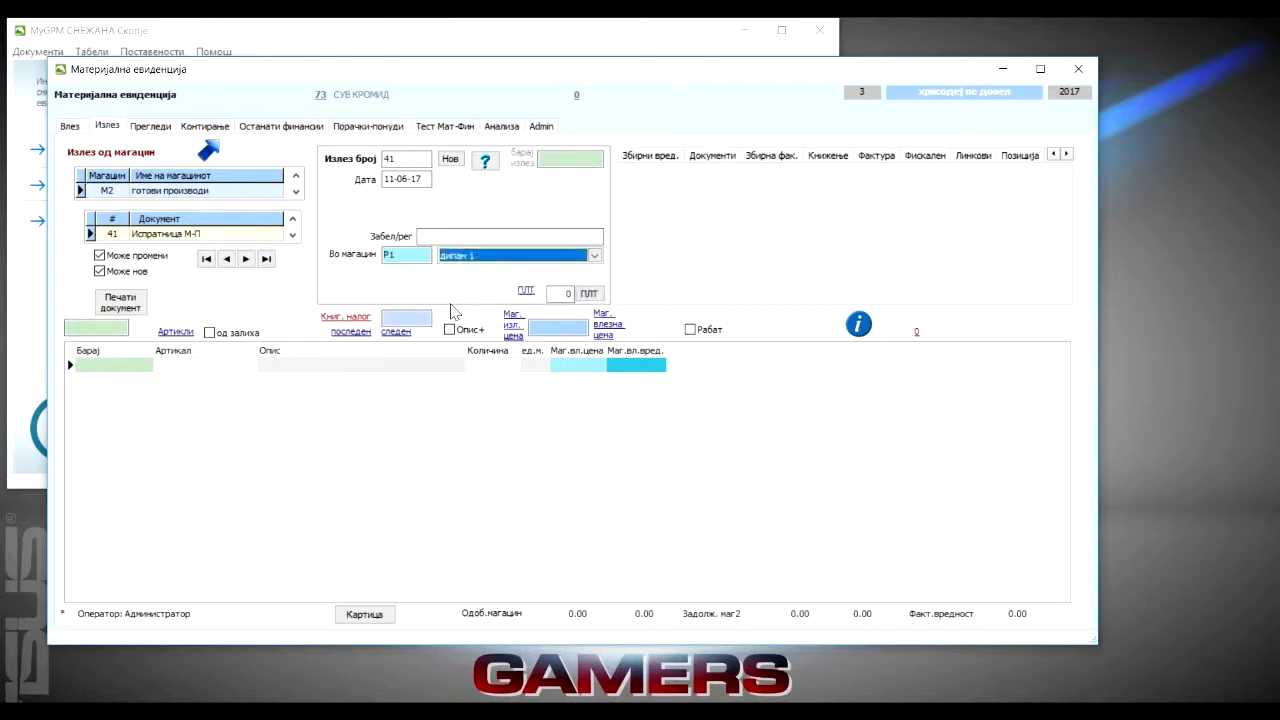
click(140, 367)
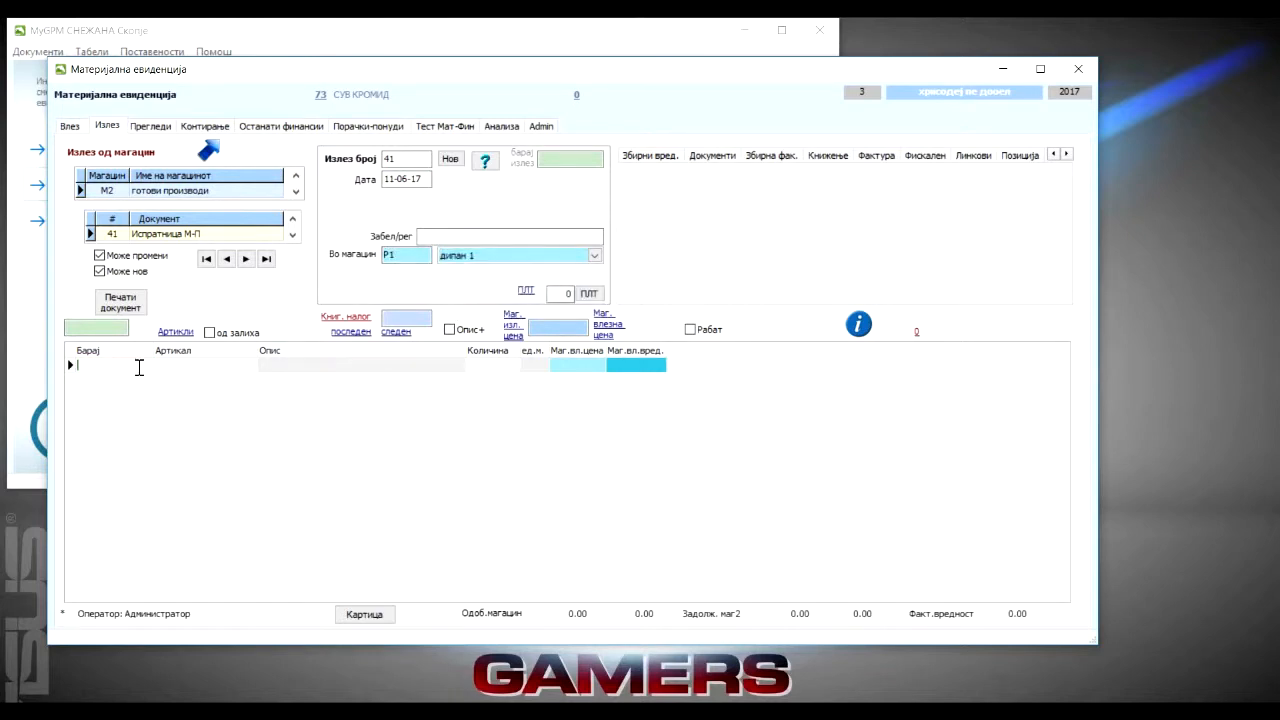
key(Tab)
text(2)
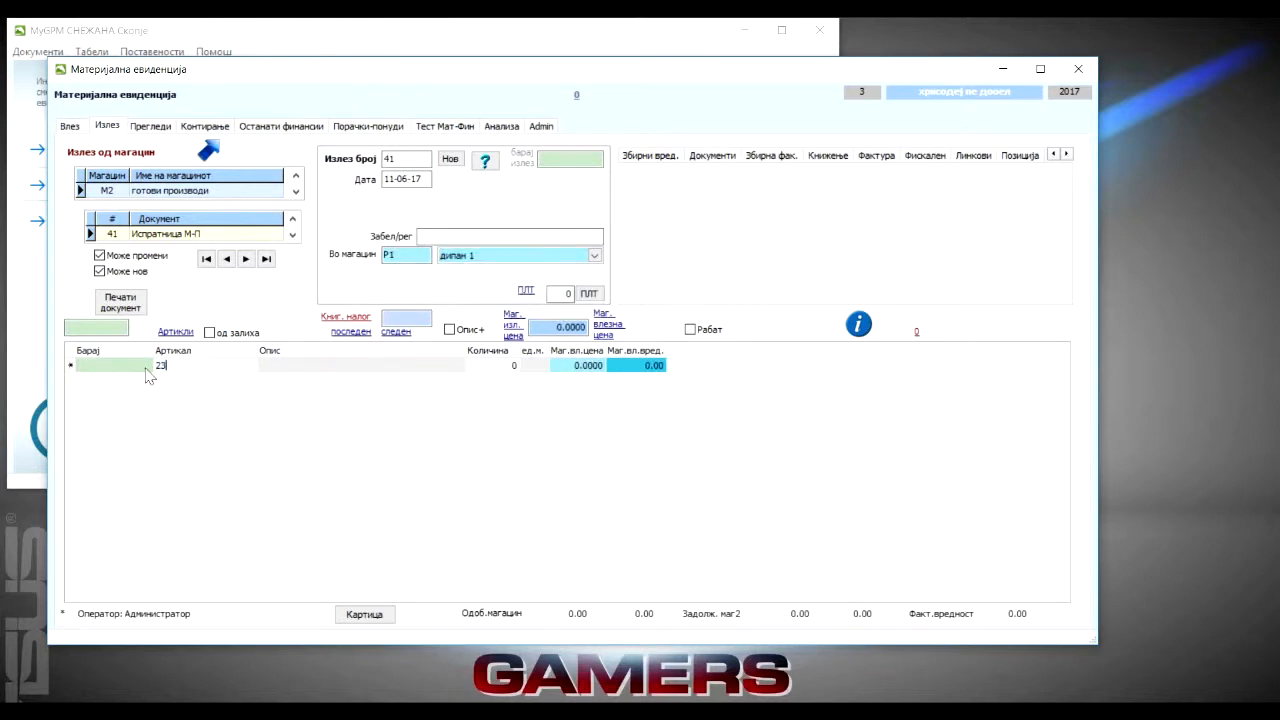
text(3)
key(Tab)
text(15)
key(Tab)
key(Tab)
key(Tab)
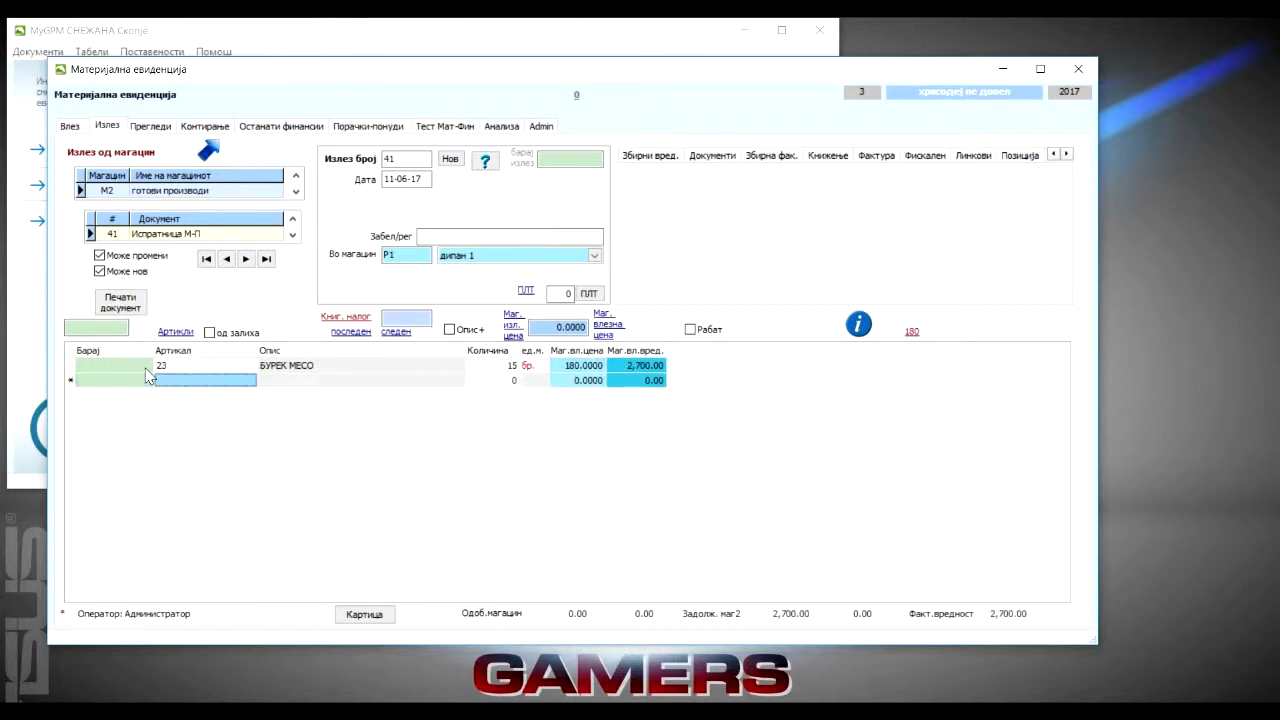
- Add article 14 ПЕРЕК with quantity 10 as the second line of the issue document
text(14)
key(Tab)
text(10)
click(146, 368)
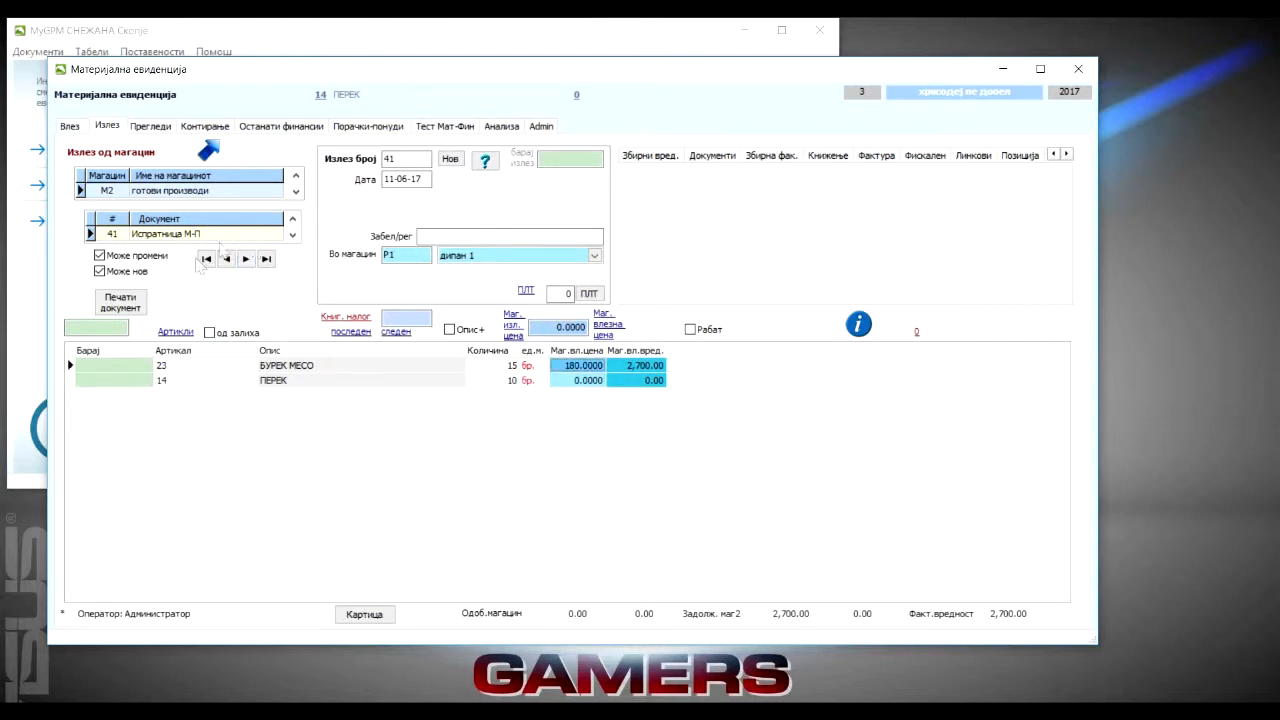
- Create another Испратница М-П issue document from M2 with P2 дипан 2 as the destination store
click(450, 159)
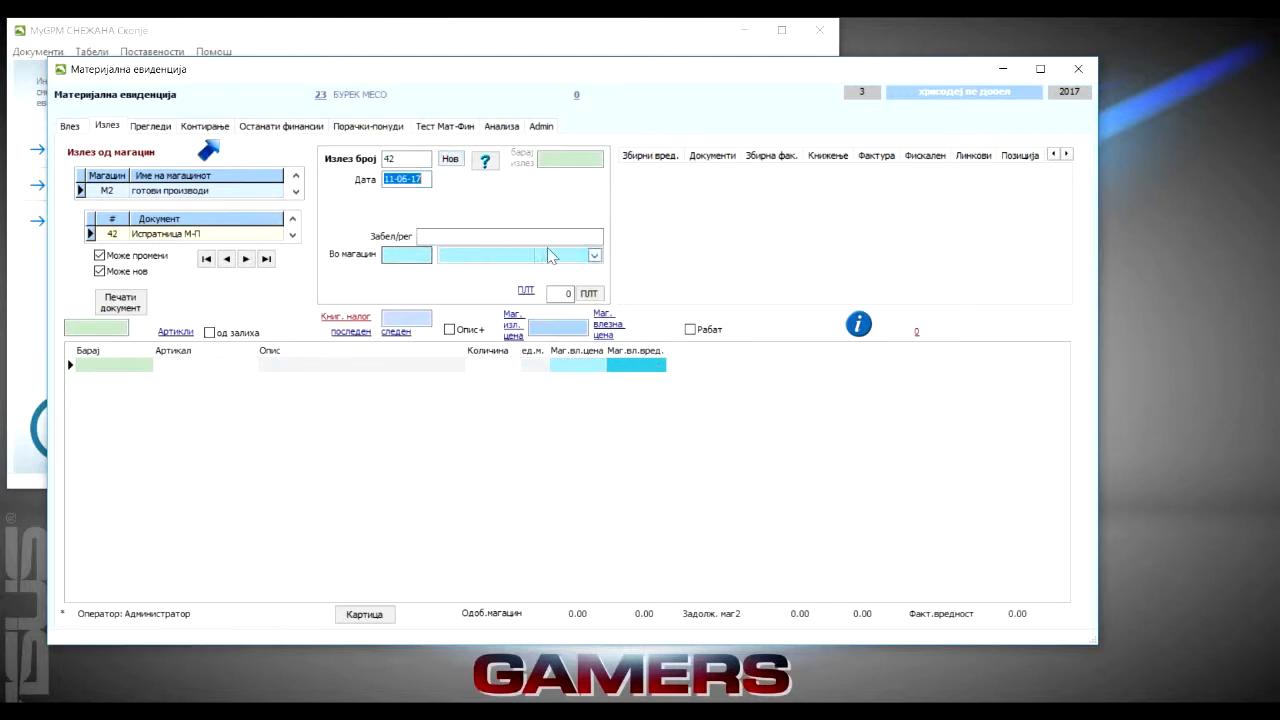
click(594, 255)
click(468, 313)
- Add article 23 БУРЕК МЕСО with quantity 25 to the issue document for P2
click(200, 366)
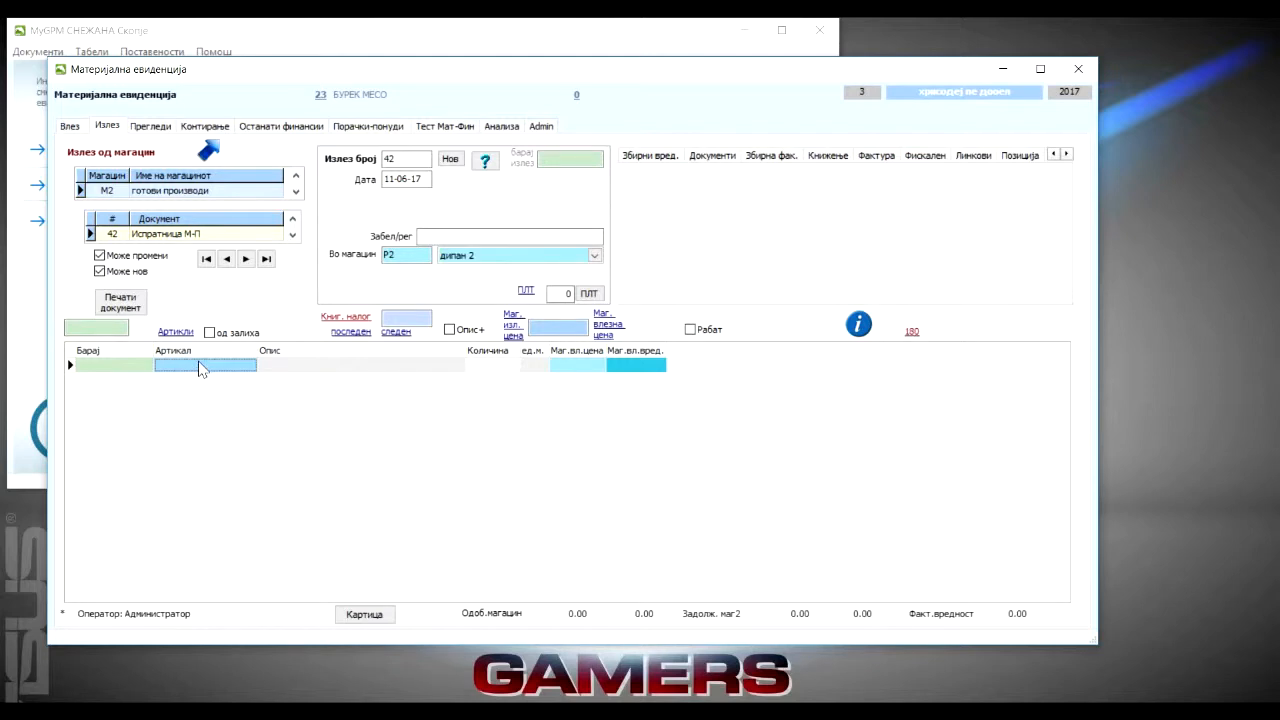
text(23)
key(Return)
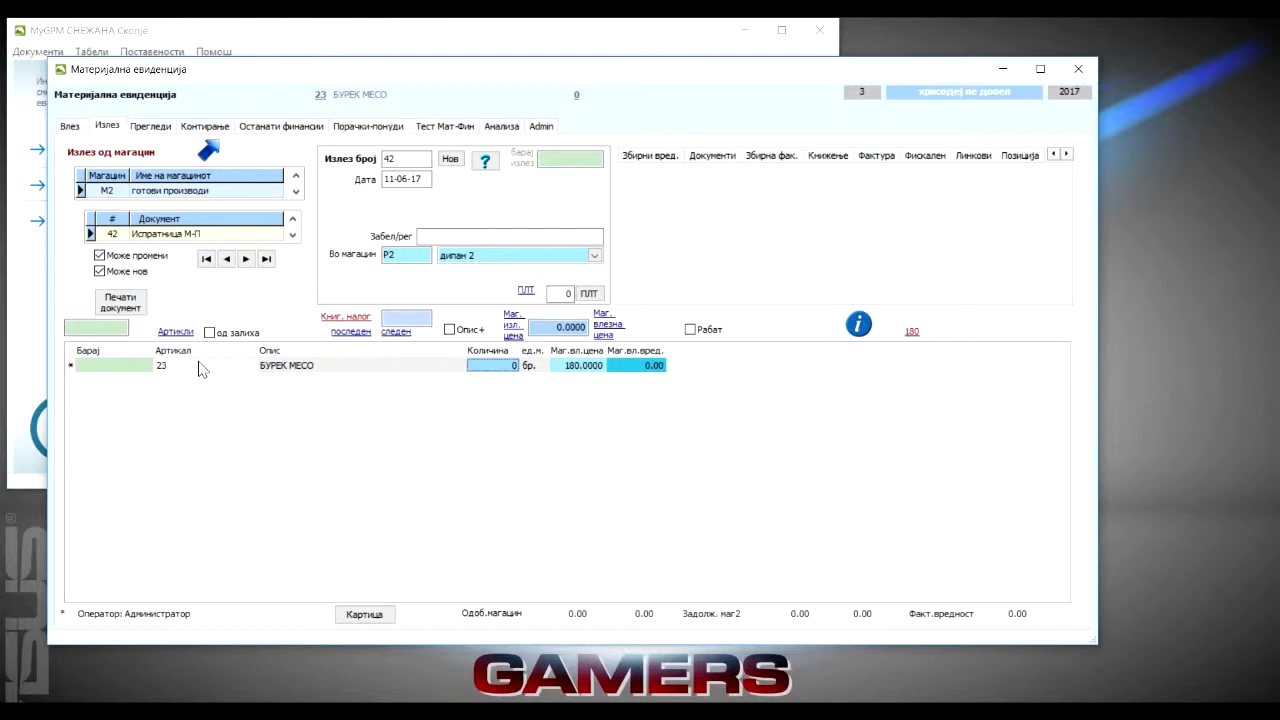
text(25)
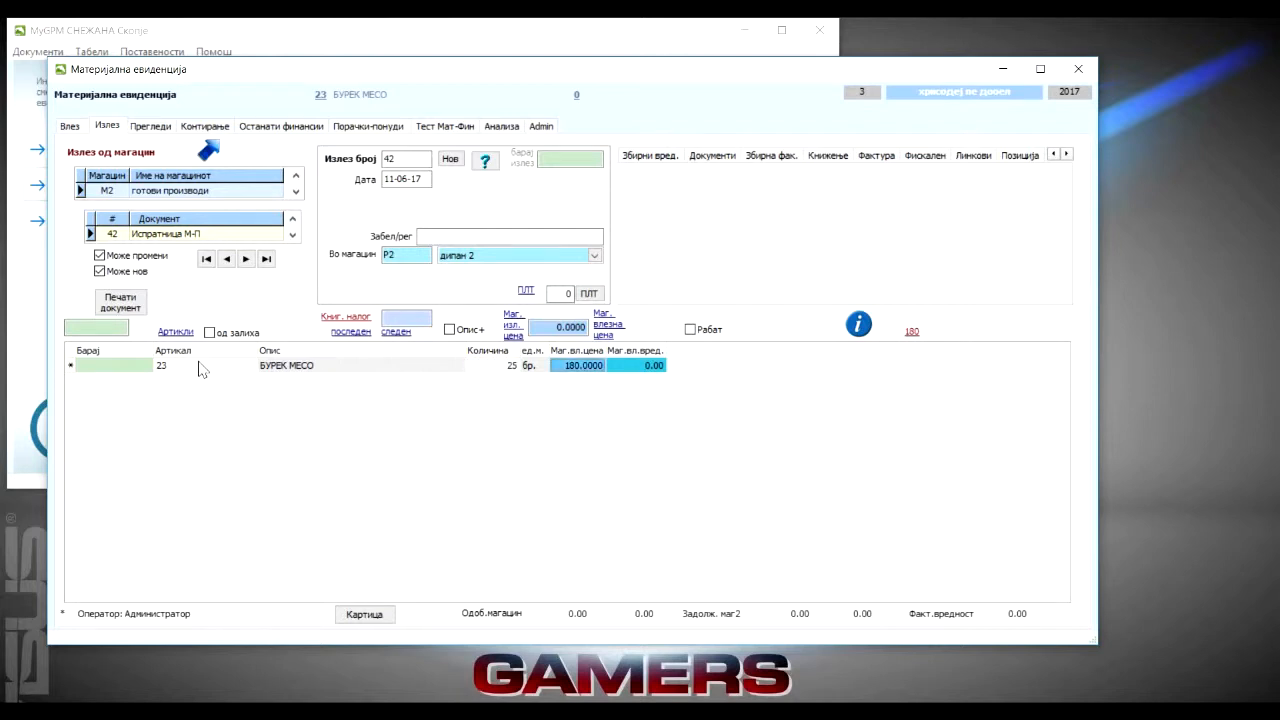
key(Return)
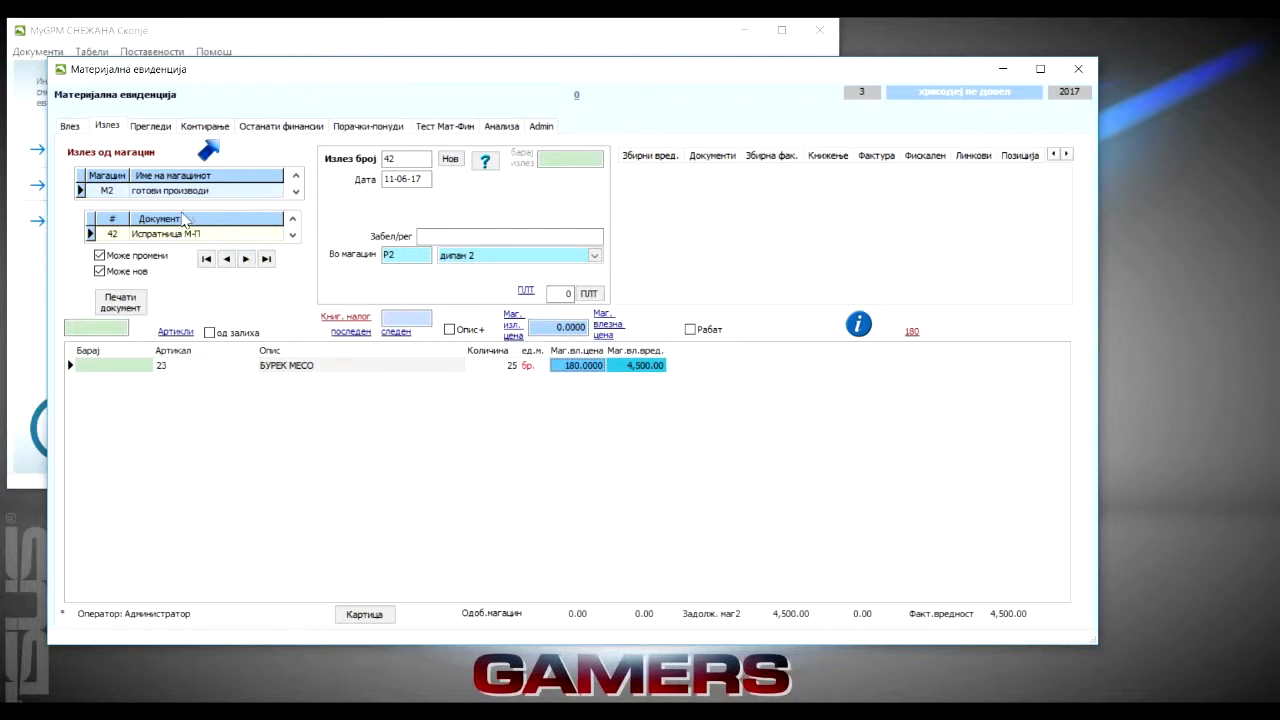
- Create a new Испратница купувач issue document from warehouse M2
click(178, 218)
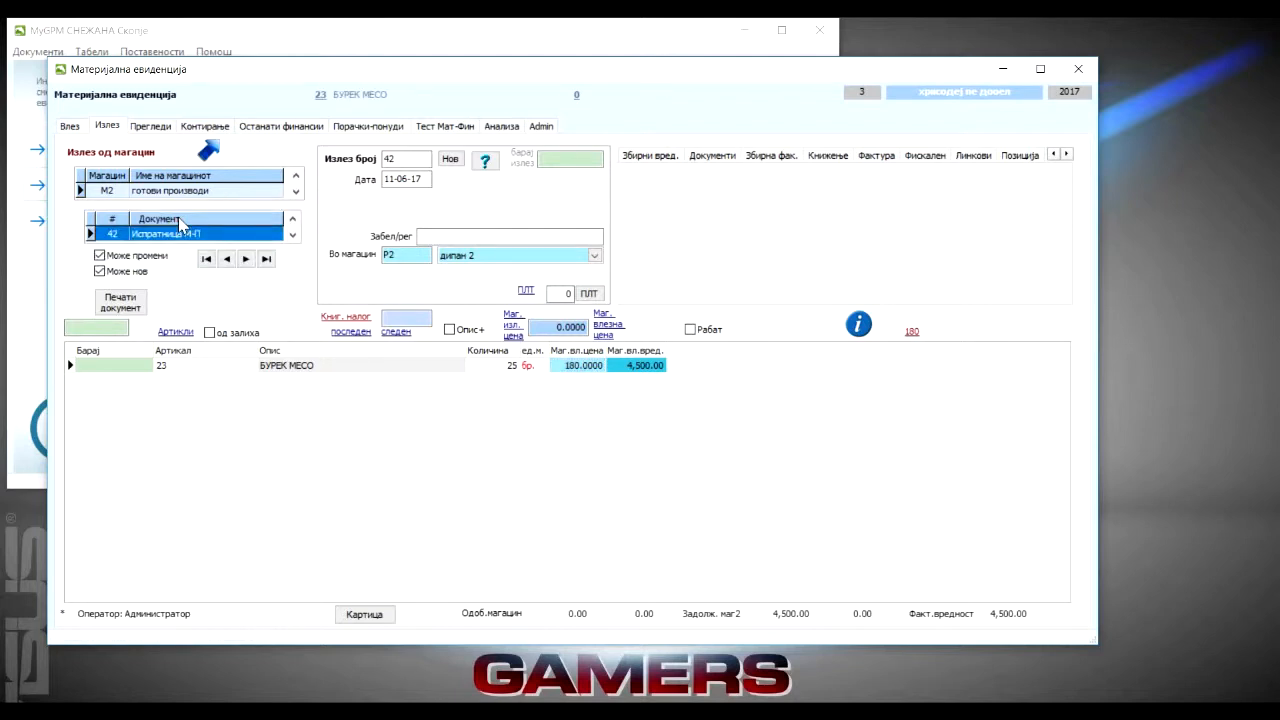
click(180, 222)
click(182, 234)
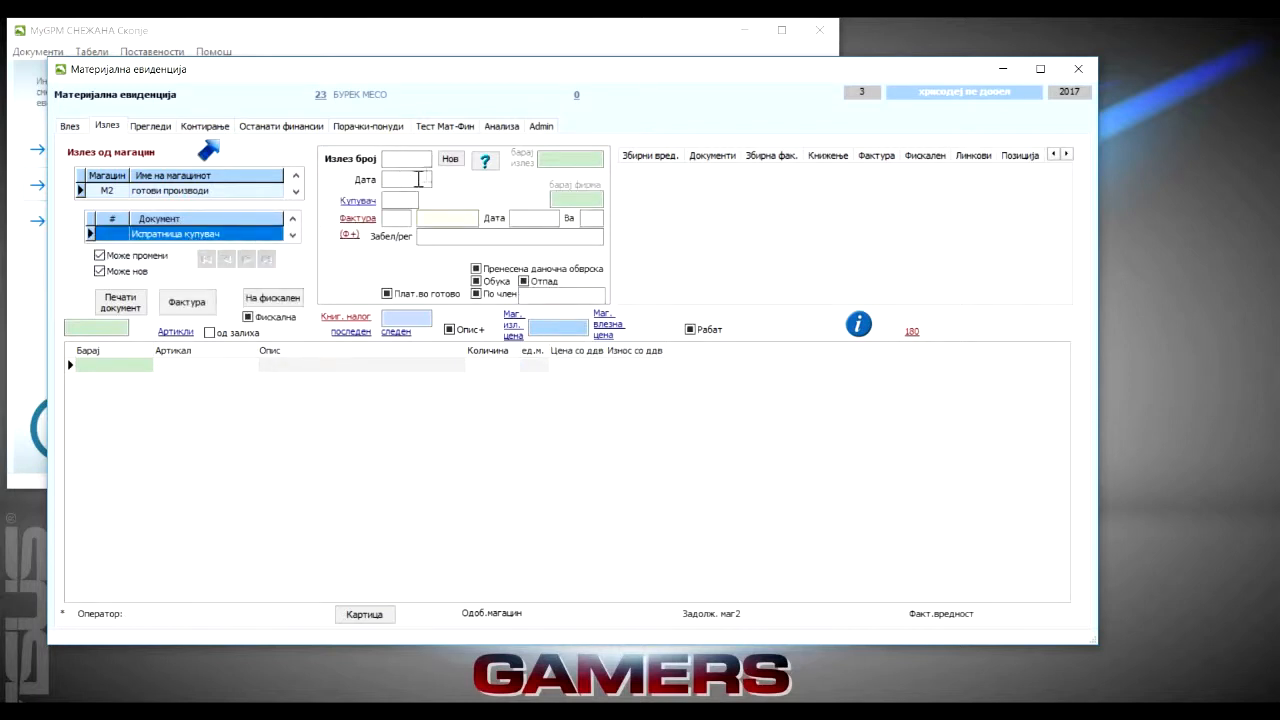
click(451, 160)
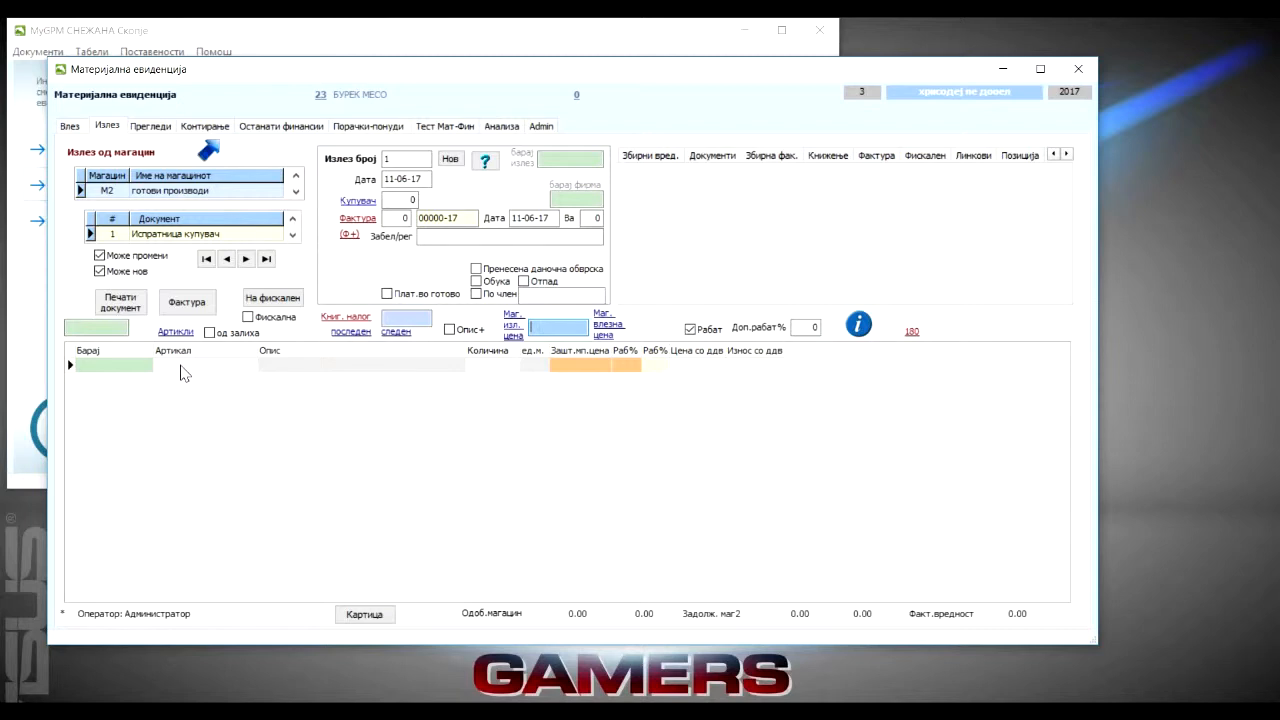
- Add article 24 БУРЕК СИРЕЊЕ to the customer issue with quantity 12 and a VAT-inclusive price of 250
click(184, 364)
text(24)
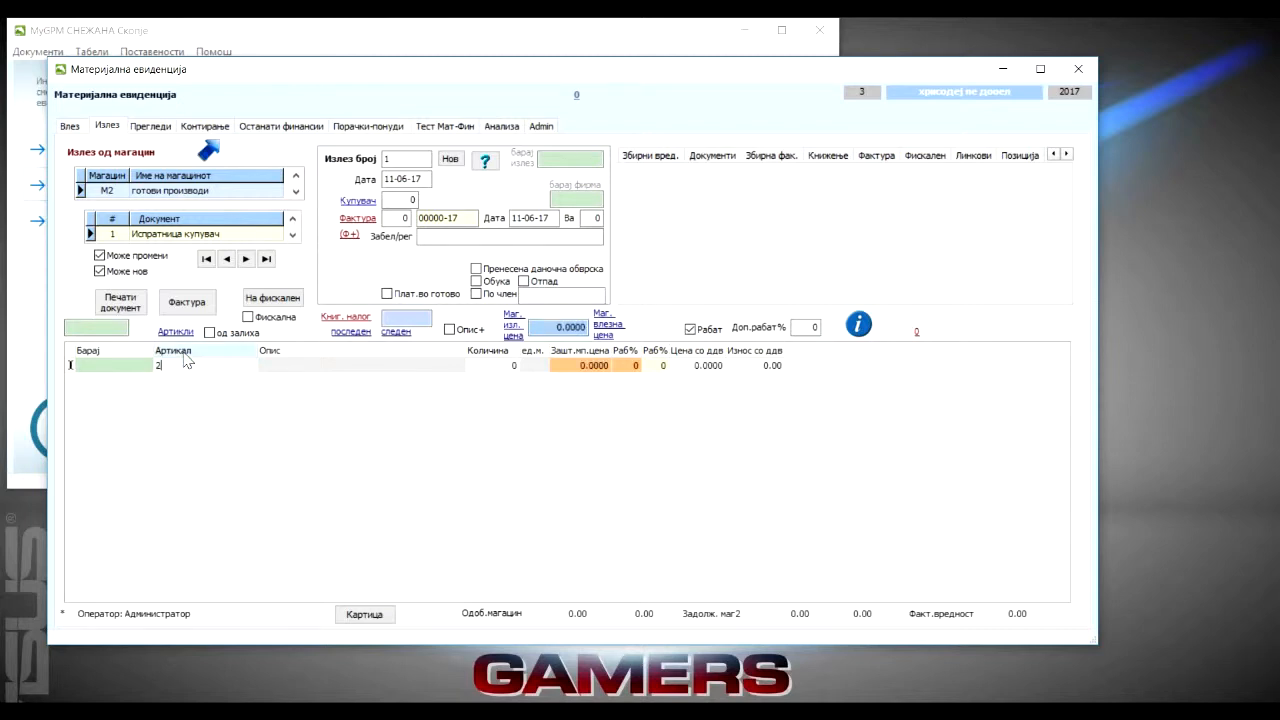
key(Return)
text(12)
key(Return)
key(Return)
key(Return)
key(Return)
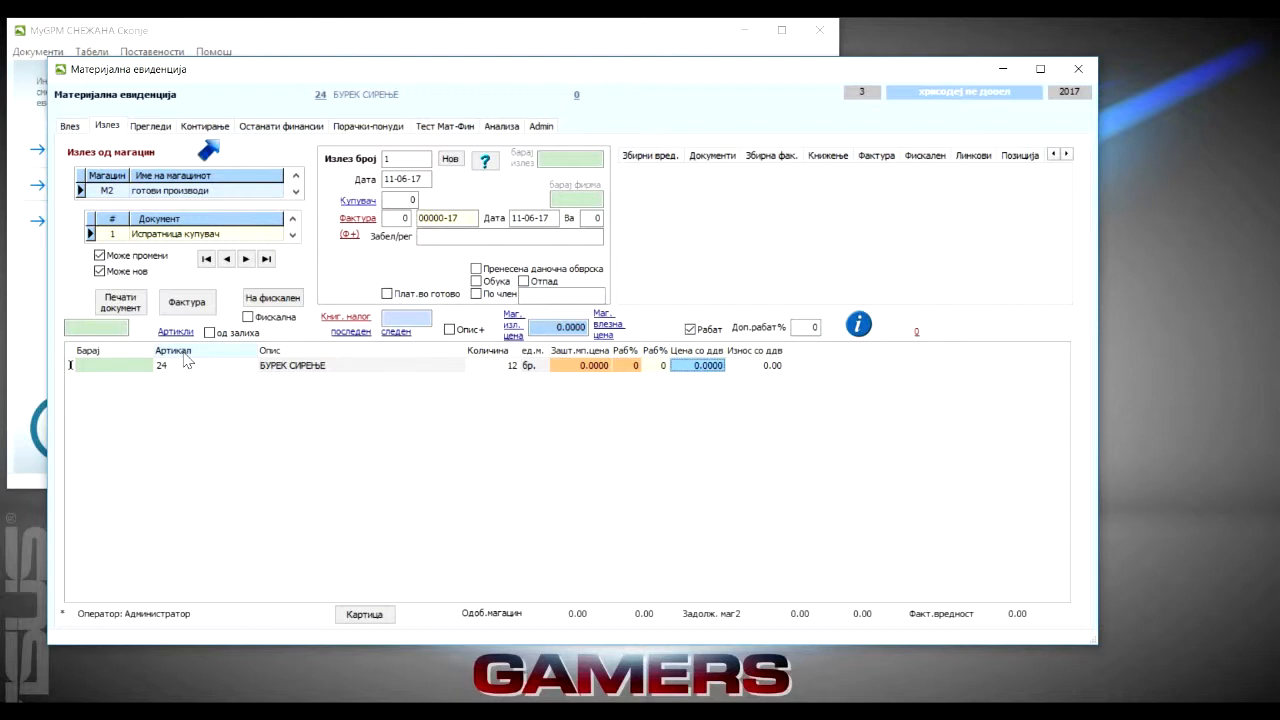
text(1)
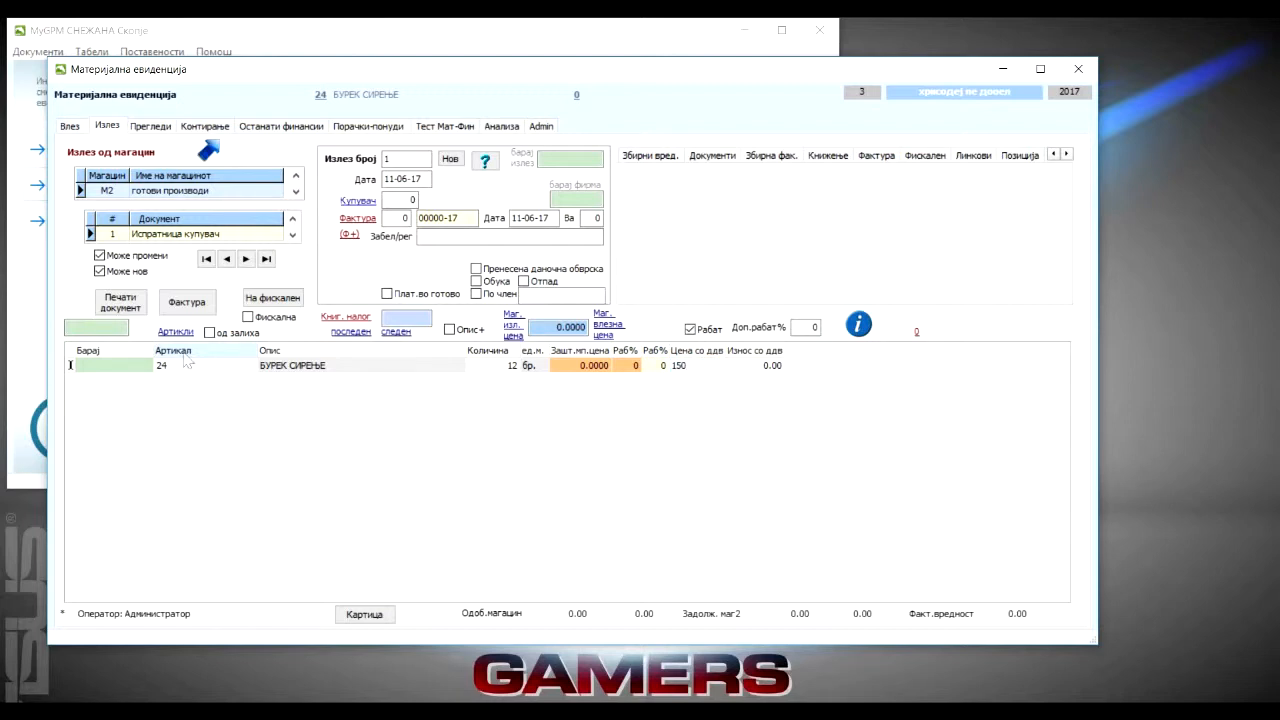
text(50)
key(Return)
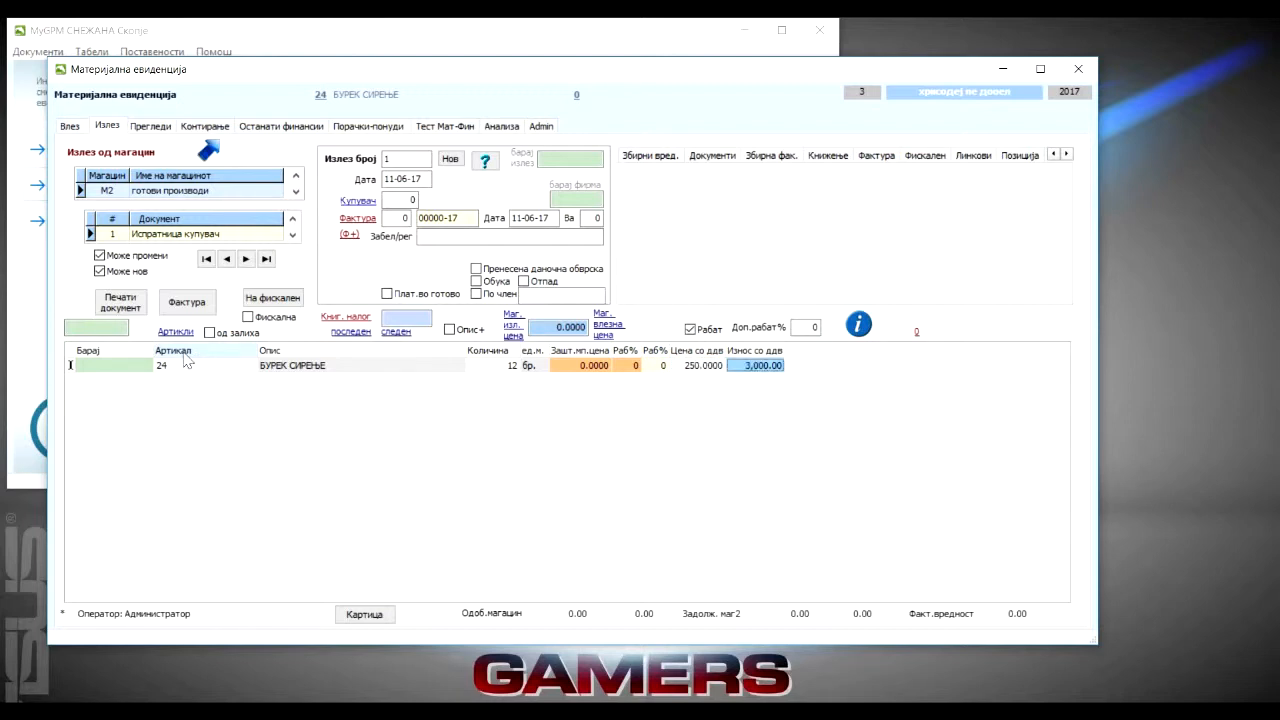
key(Return)
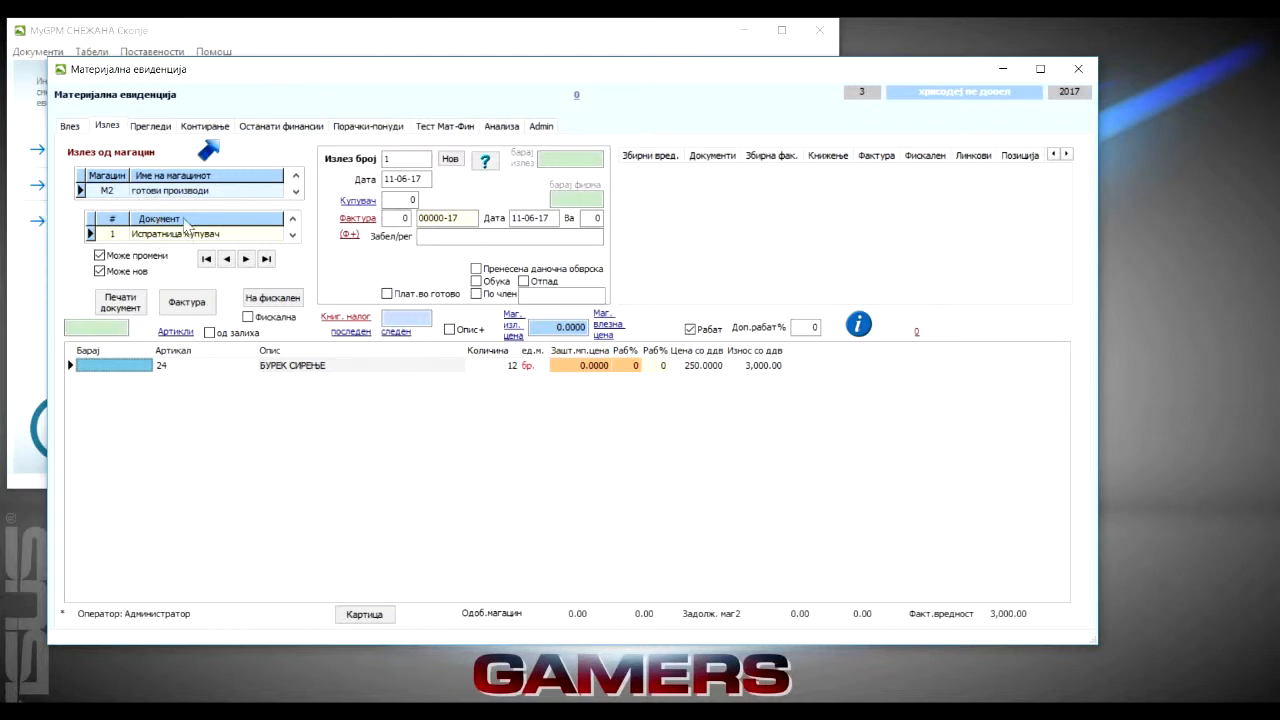
- Switch back to Испратница М-П documents and open issue 41 from the list
click(184, 229)
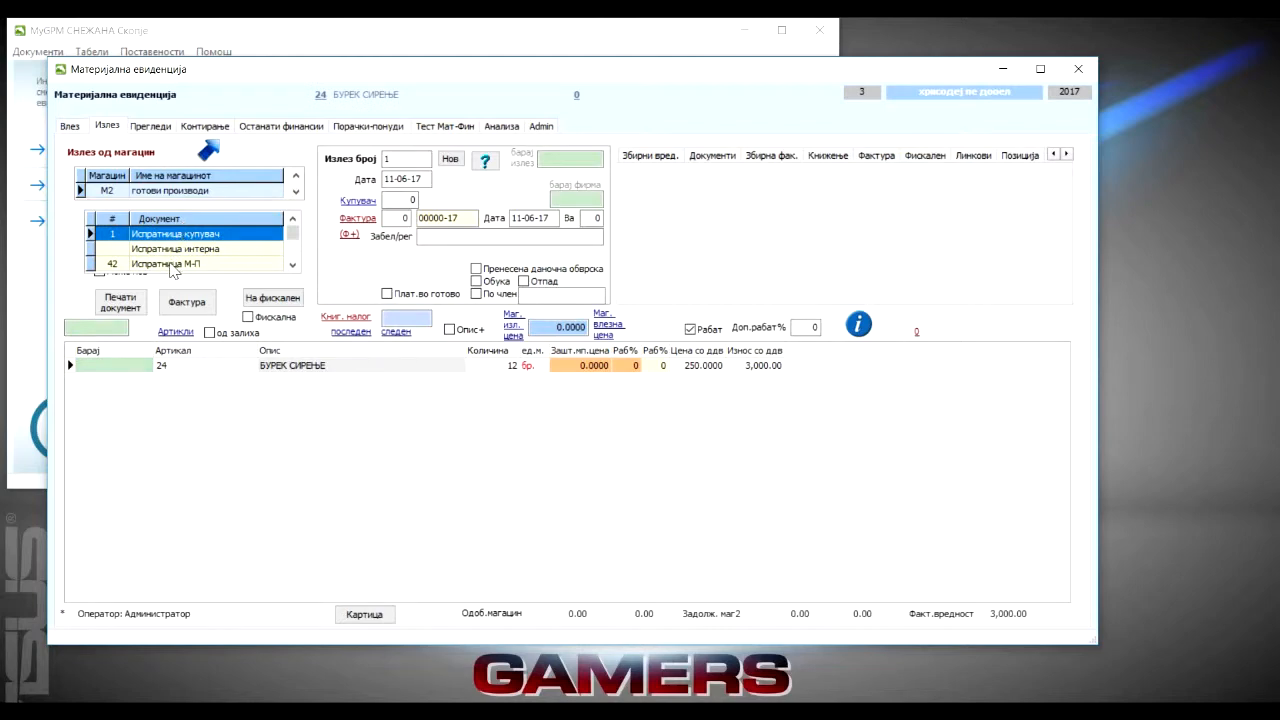
click(170, 264)
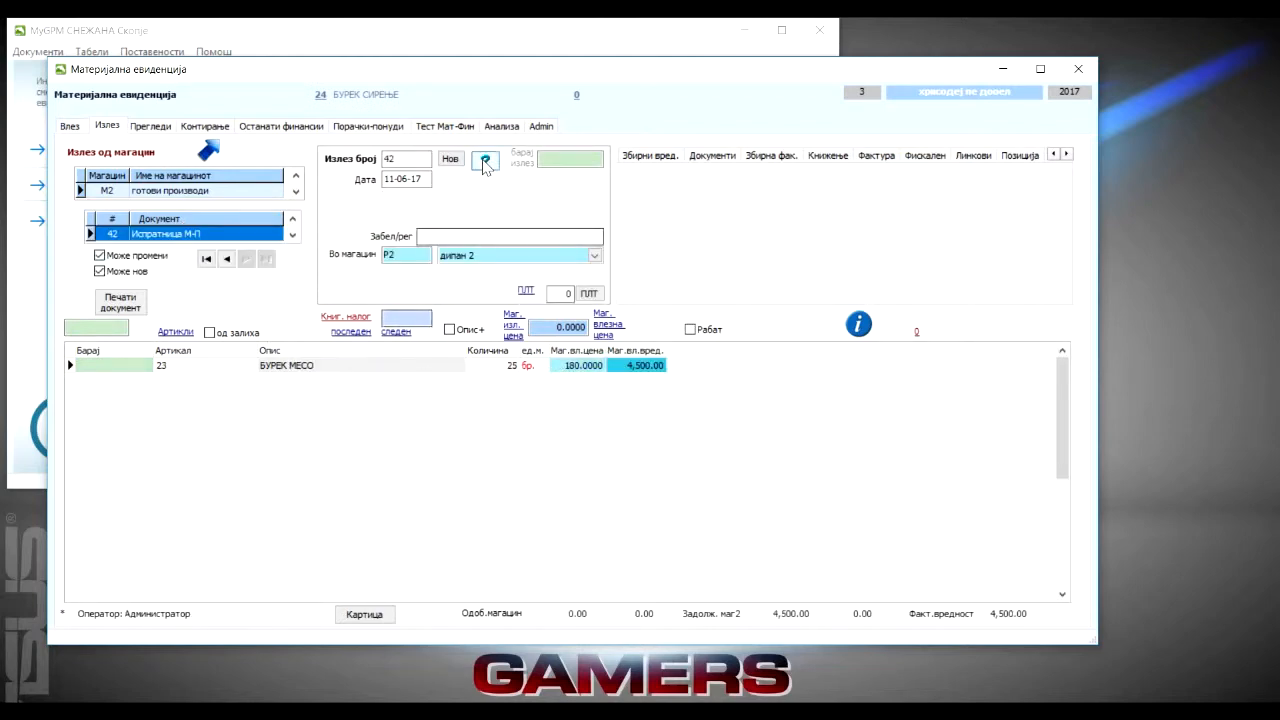
click(485, 162)
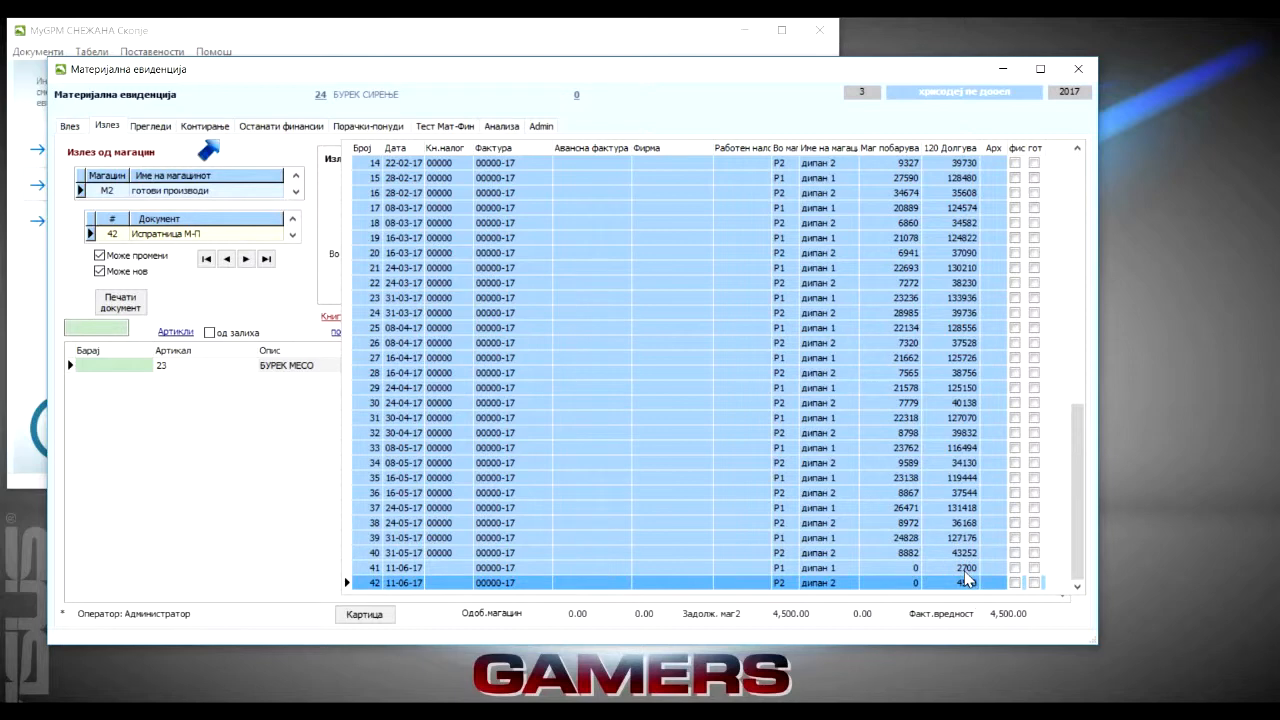
double_click(964, 568)
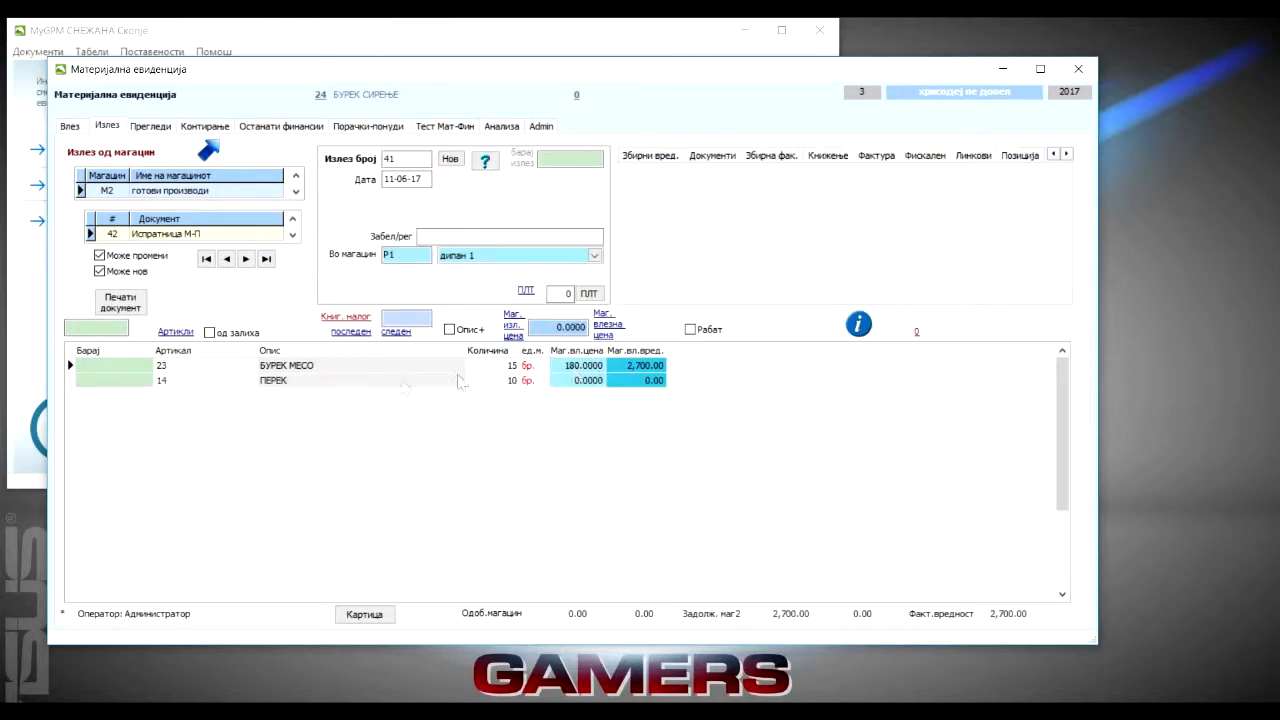
- Replace article 14 ПЕРЕК in issue 41 with article 24 БУРЕК СИРЕЊЕ
click(192, 384)
text(24)
key(Return)
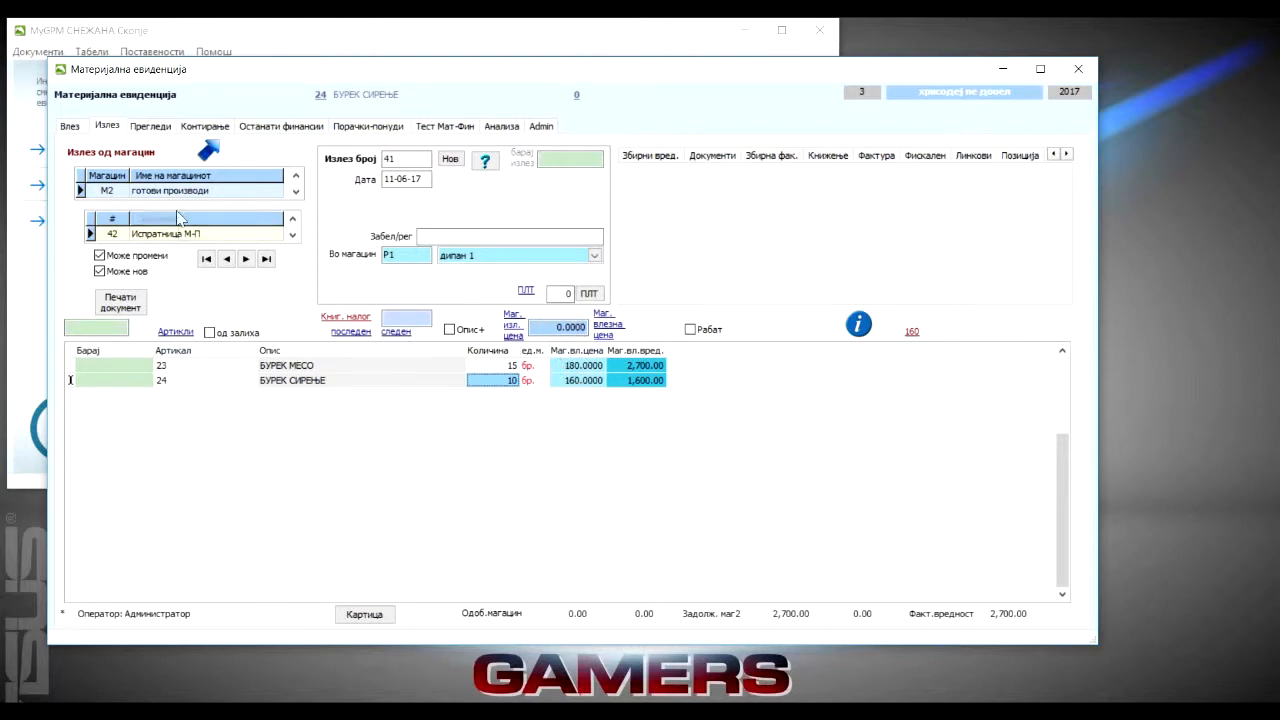
click(198, 383)
- Open the M2 stock card of article 24 and examine the cost prices of its two 11-06-17 issues
click(364, 613)
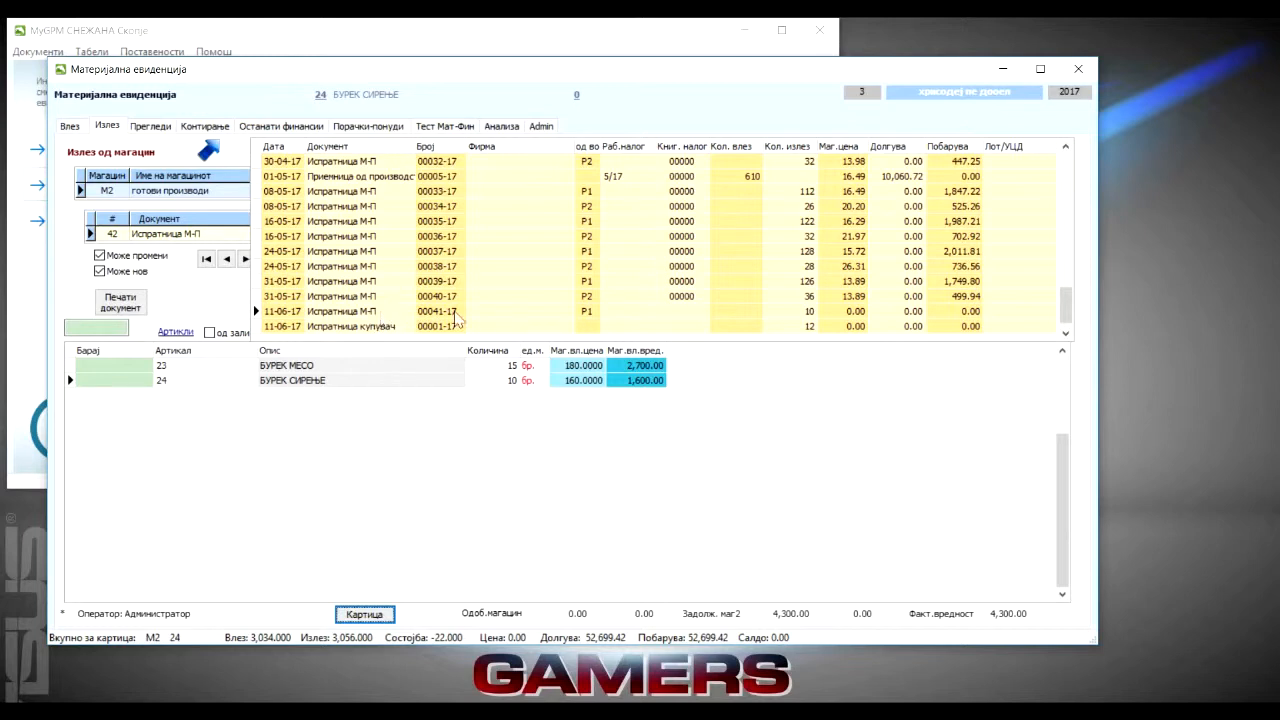
click(355, 313)
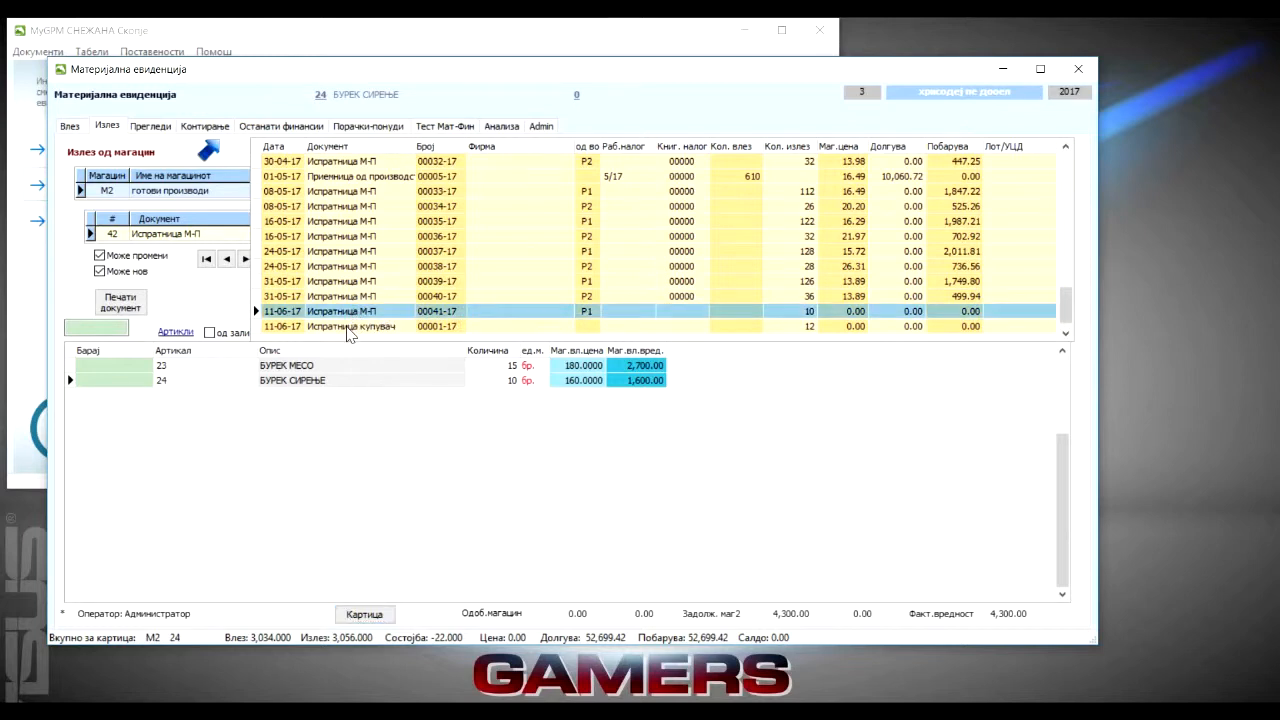
click(352, 327)
click(849, 313)
click(850, 328)
click(850, 313)
click(850, 328)
click(849, 313)
click(850, 328)
click(850, 313)
click(850, 328)
click(850, 313)
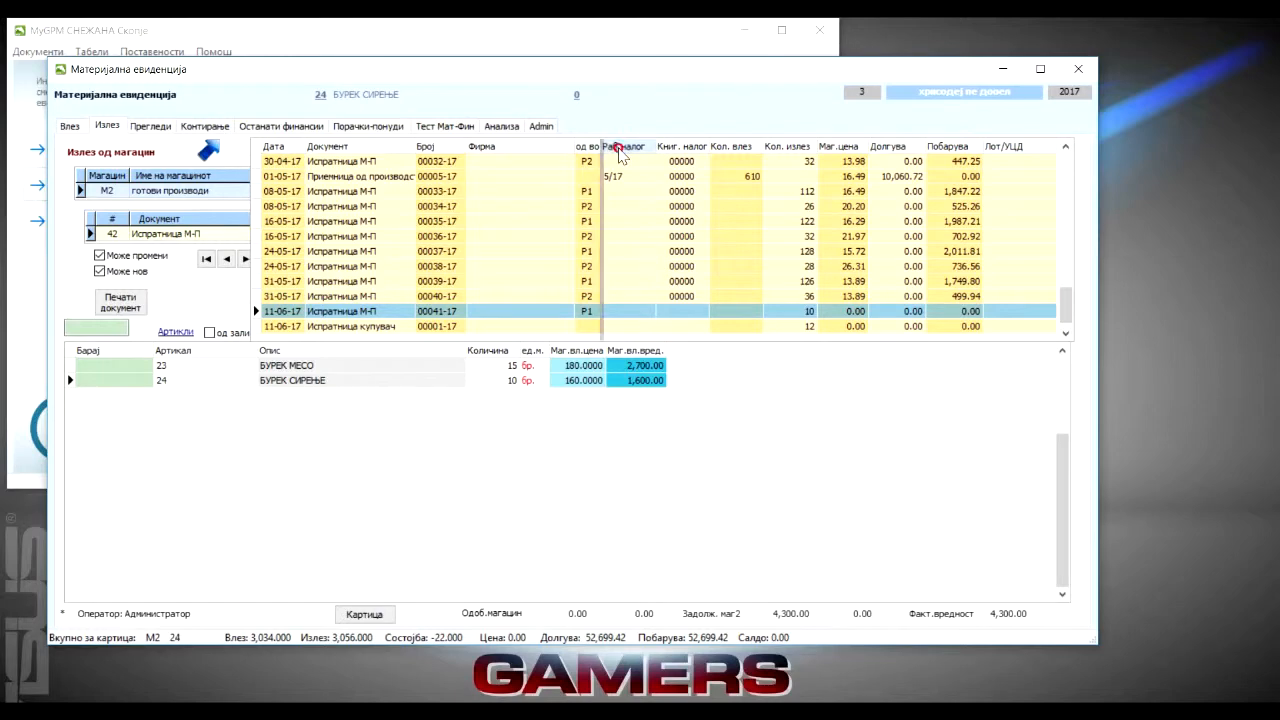
click(617, 148)
- Examine the stock quantities of articles 23 and 24 in warehouse M2 готови производи
click(160, 130)
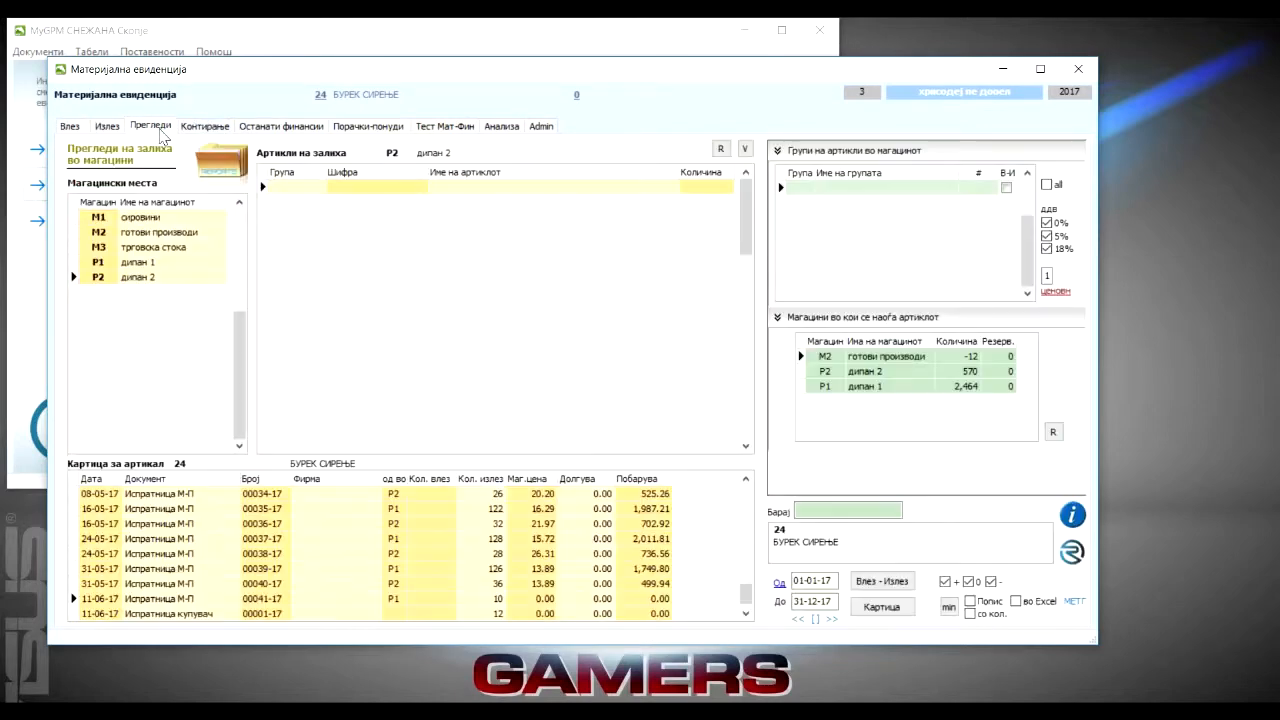
click(150, 232)
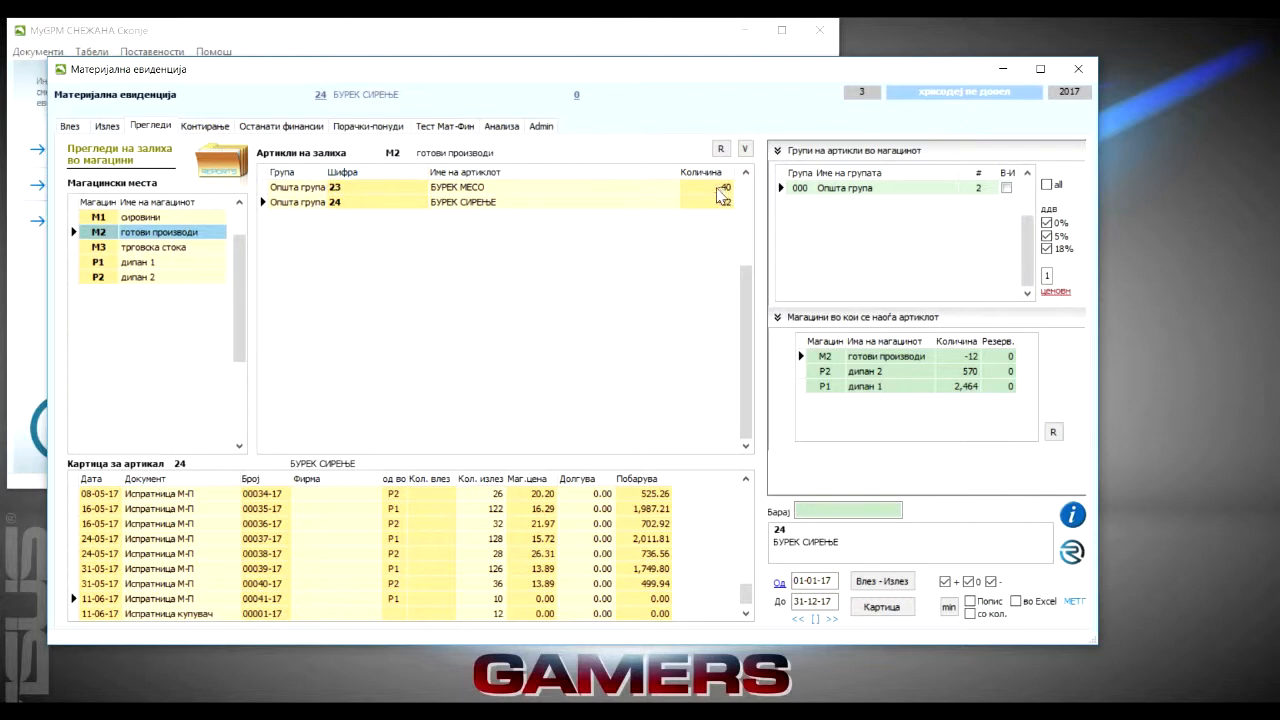
click(717, 188)
click(714, 202)
click(716, 188)
click(713, 202)
click(715, 188)
click(714, 202)
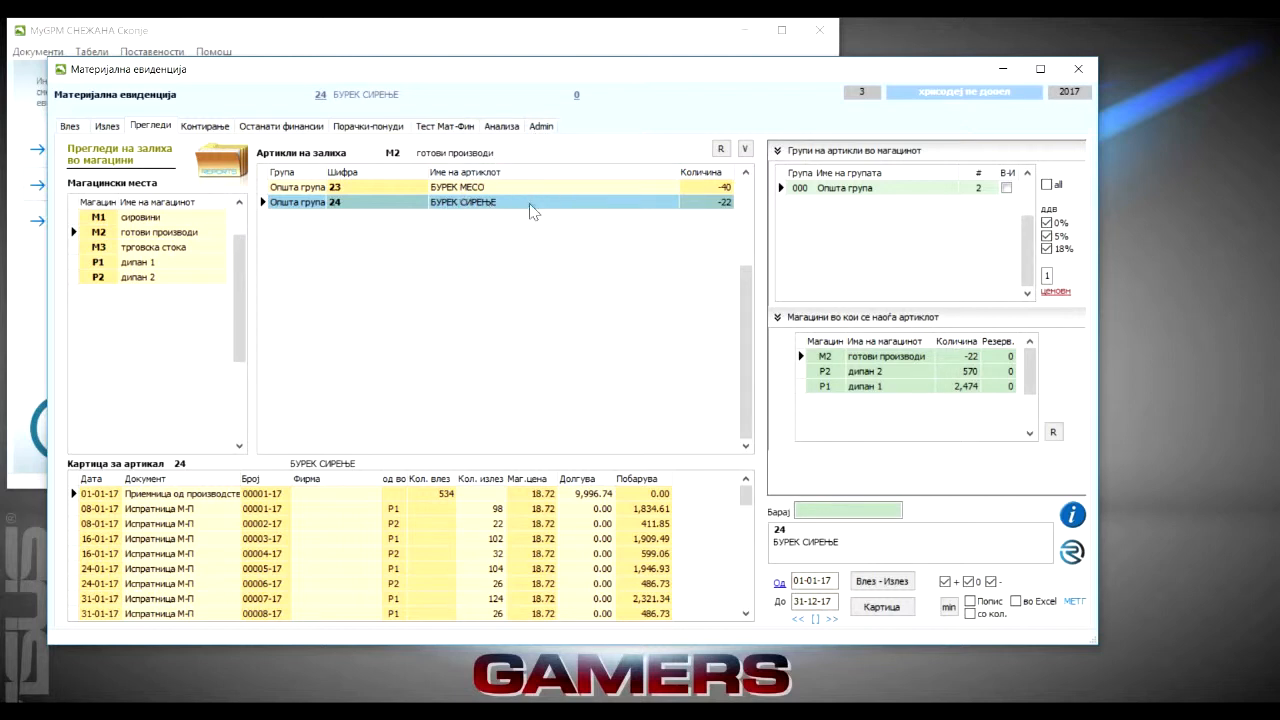
- Open the Месечен работен налог automation, select its month value and move the window aside
click(540, 129)
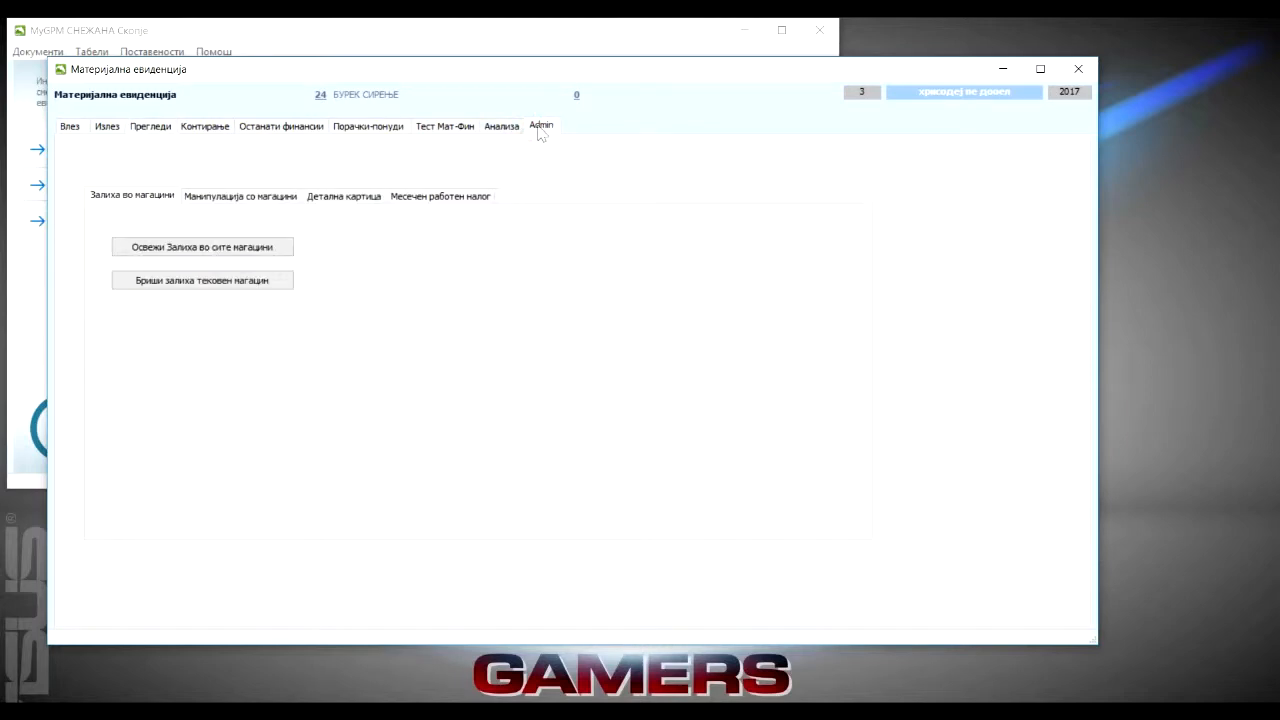
click(436, 197)
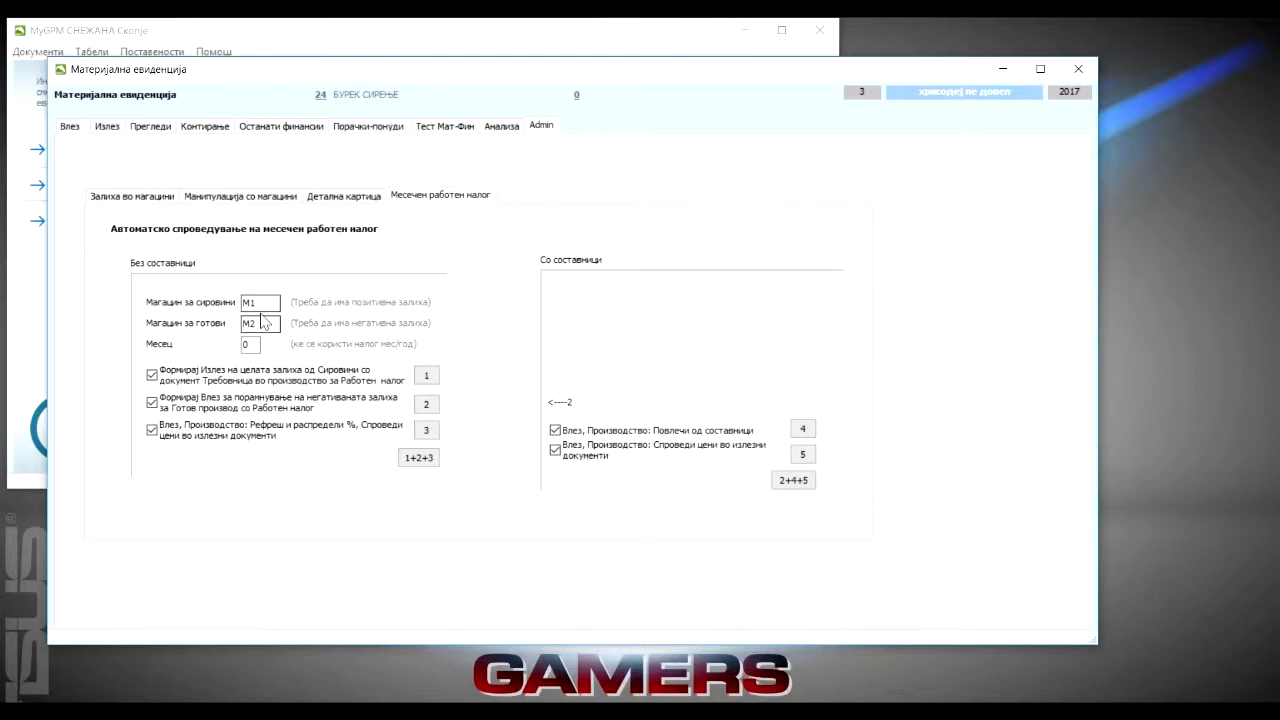
double_click(246, 344)
drag(295, 72, 626, 97)
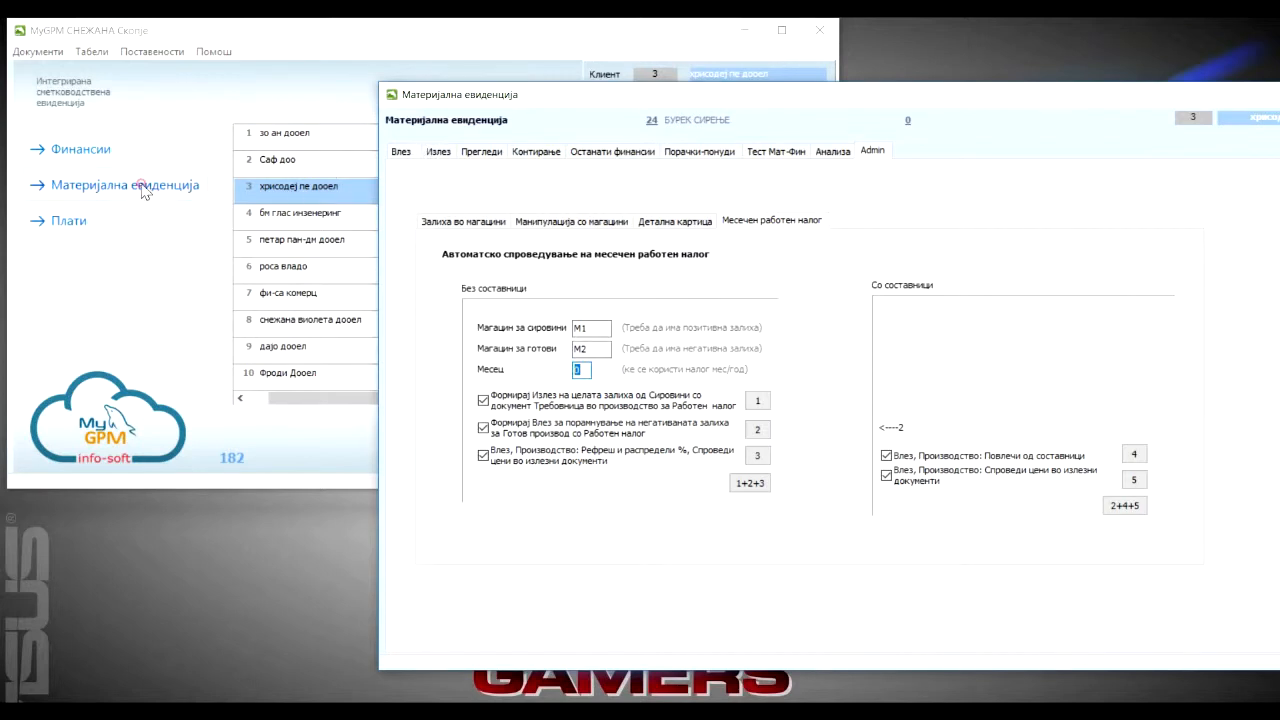
- Return to the M2 issue documents, start a new issue, and switch to the M2 production receipts
click(438, 153)
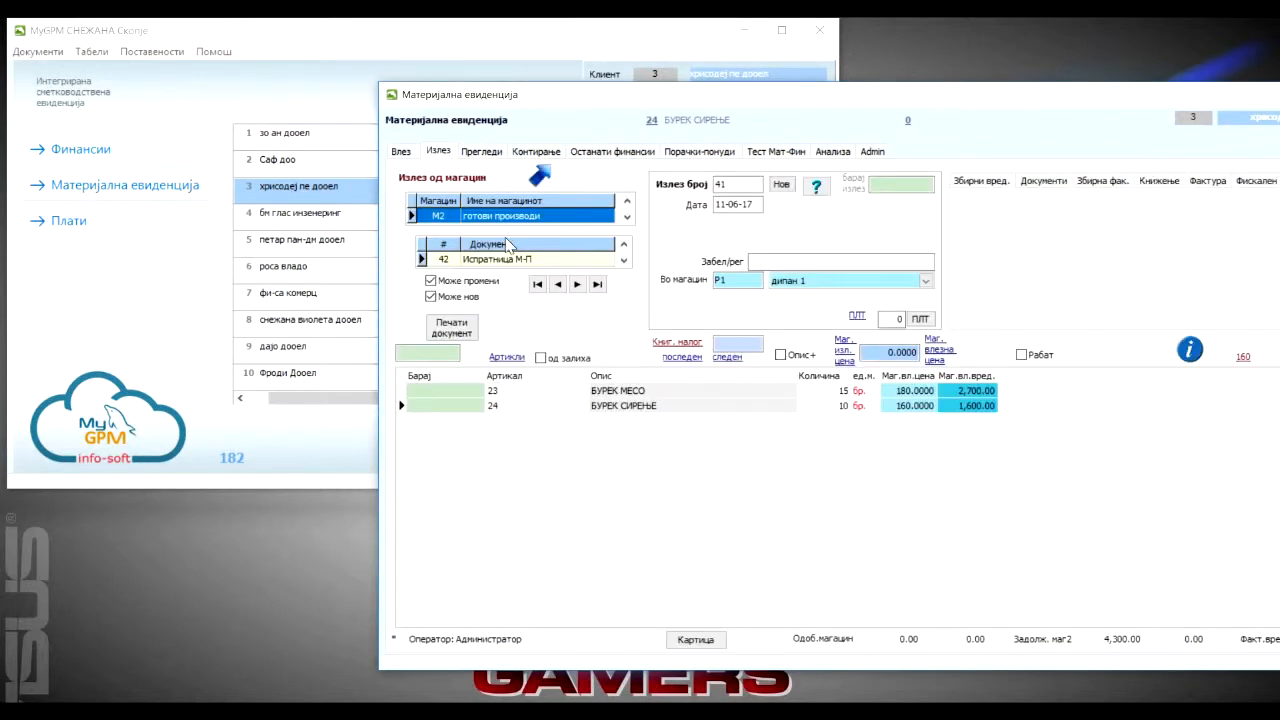
click(783, 187)
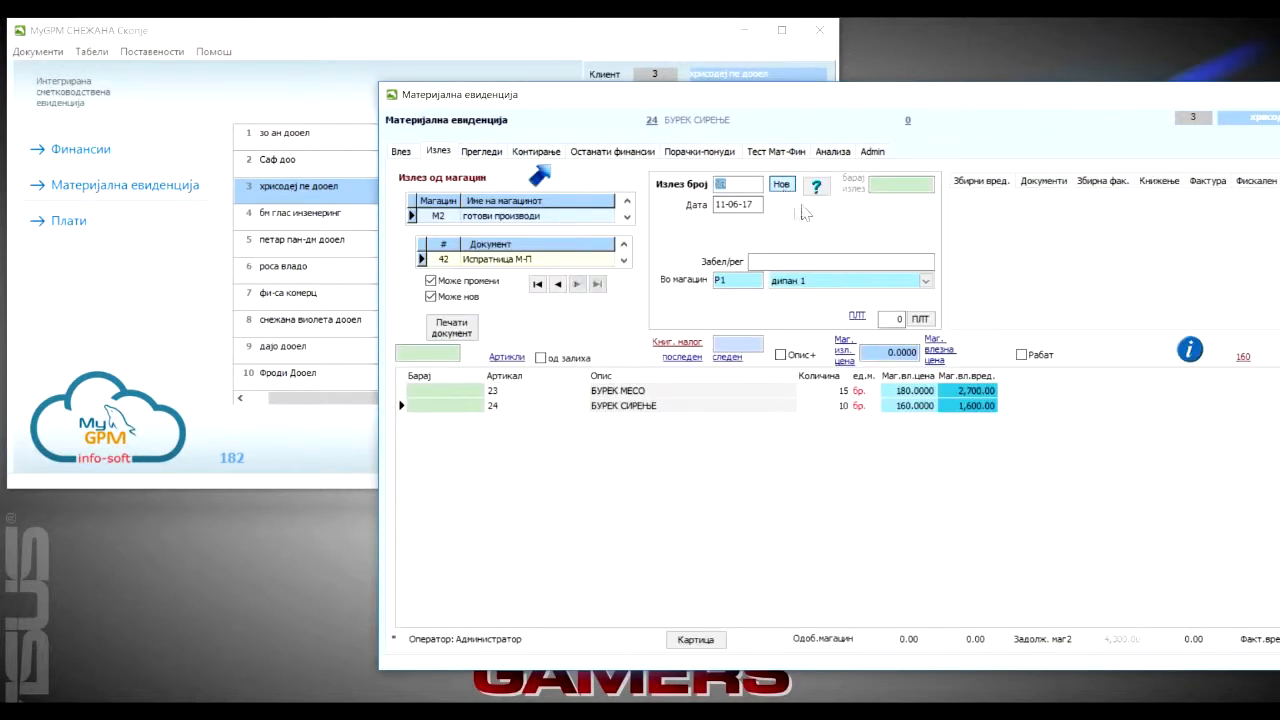
click(401, 151)
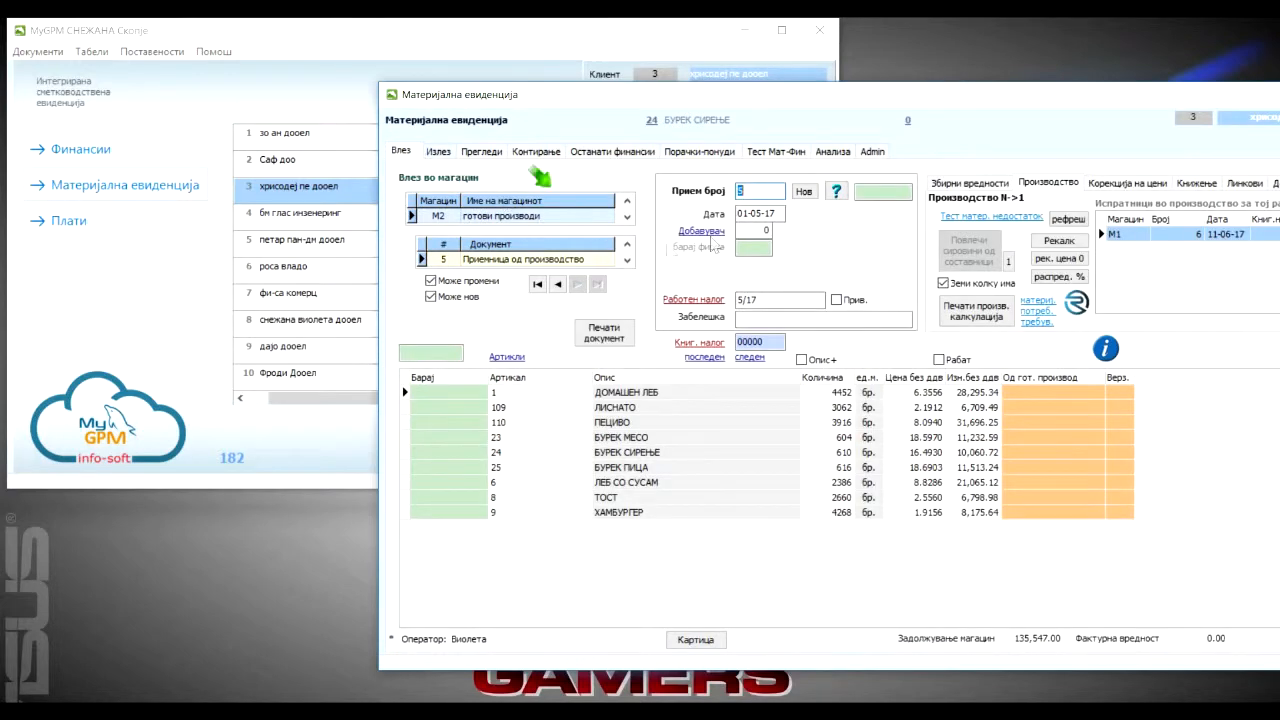
- List the M2 production receipts, return to the M2 issue documents, and move the window fully into view
click(838, 192)
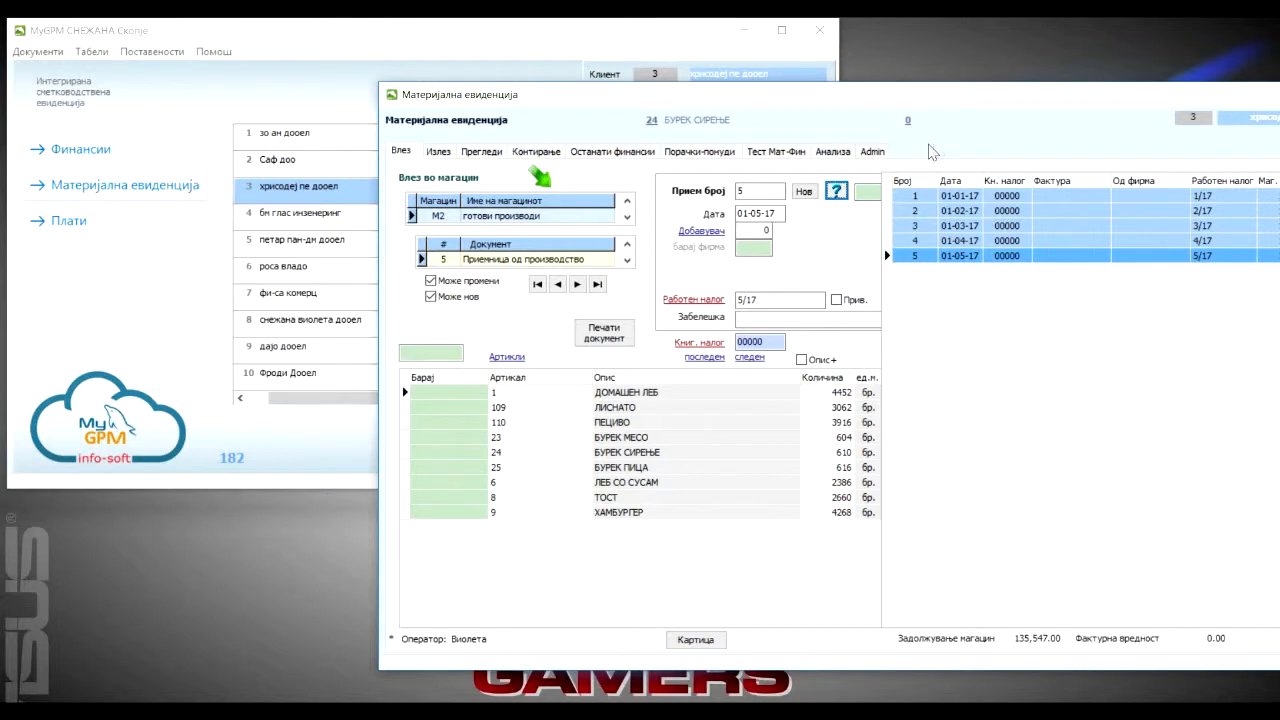
click(440, 151)
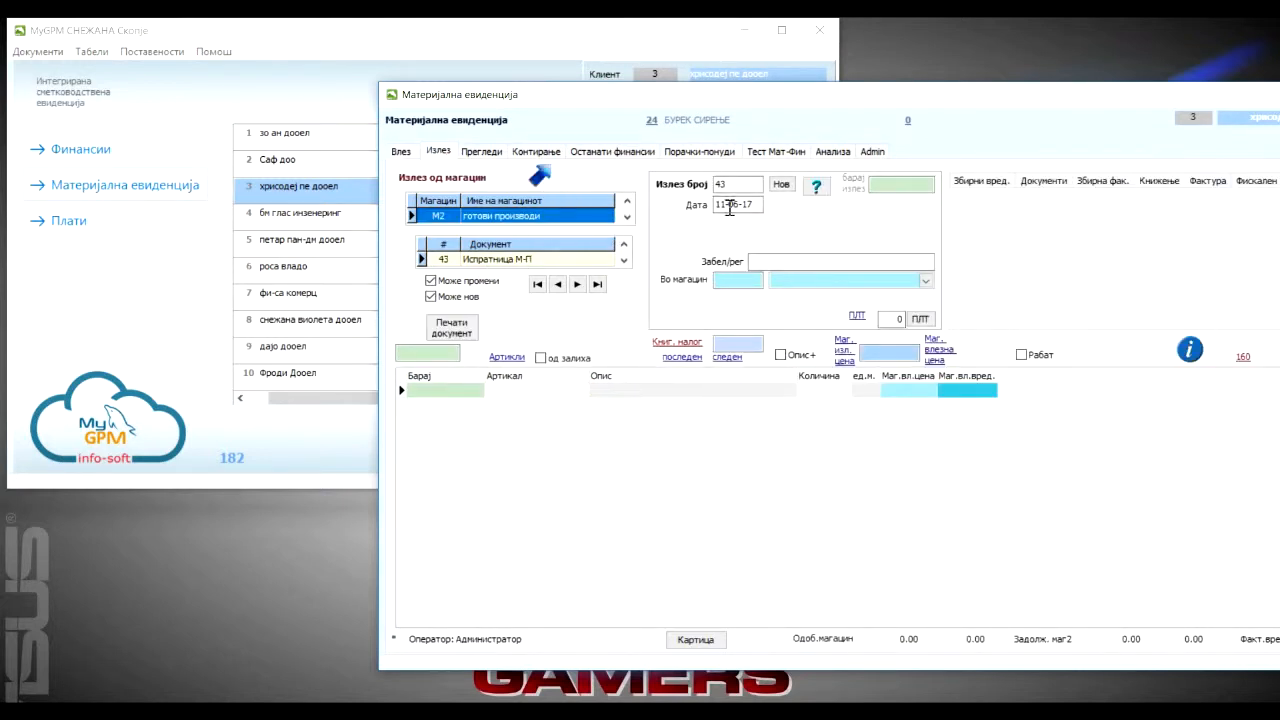
double_click(567, 95)
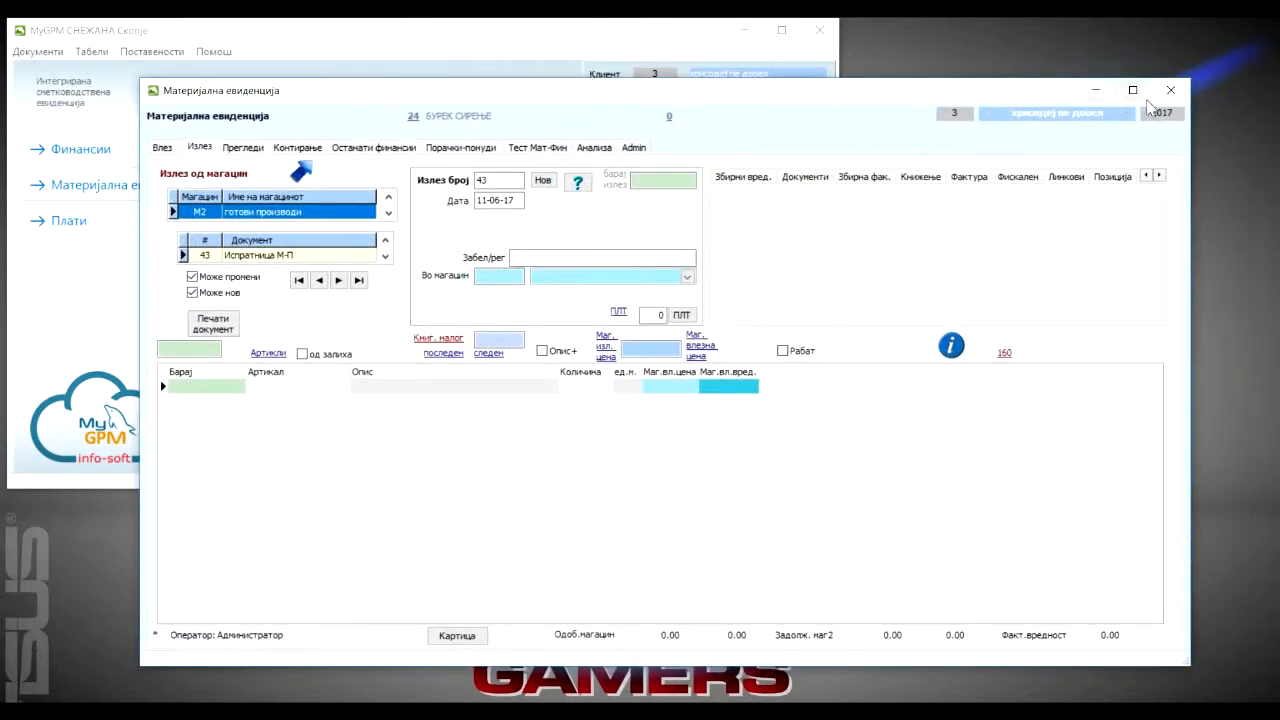
- Set the month to 6 in the Месечен работен налог automation and check its raw materials warehouse
click(635, 149)
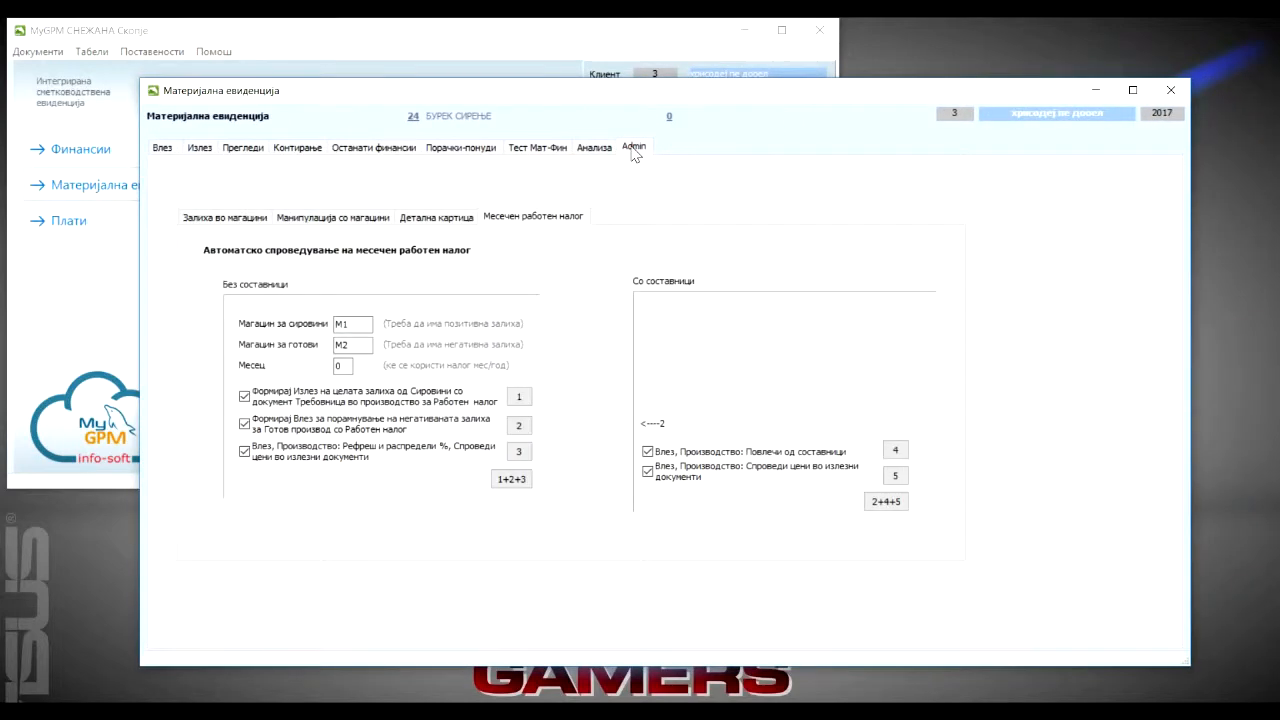
double_click(342, 366)
double_click(351, 325)
- Compare the article stock of warehouse M1 сировини with that of M2 готови производи
click(250, 148)
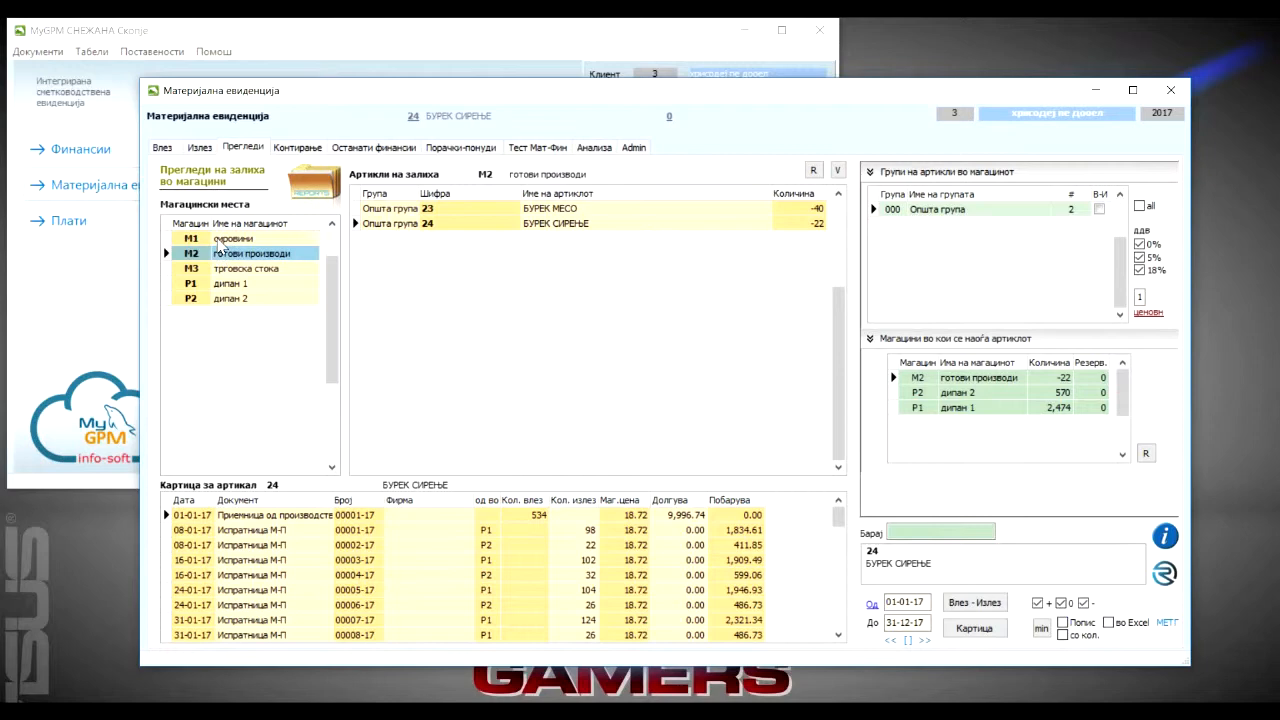
click(222, 240)
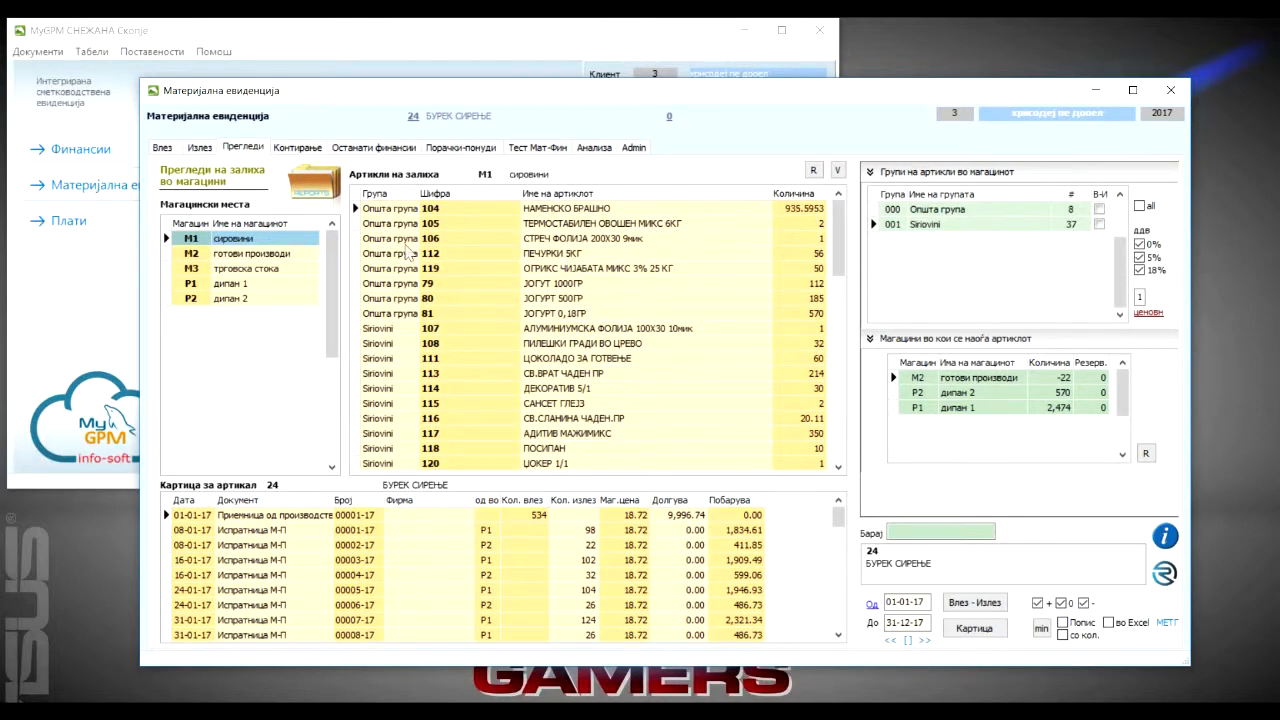
click(260, 254)
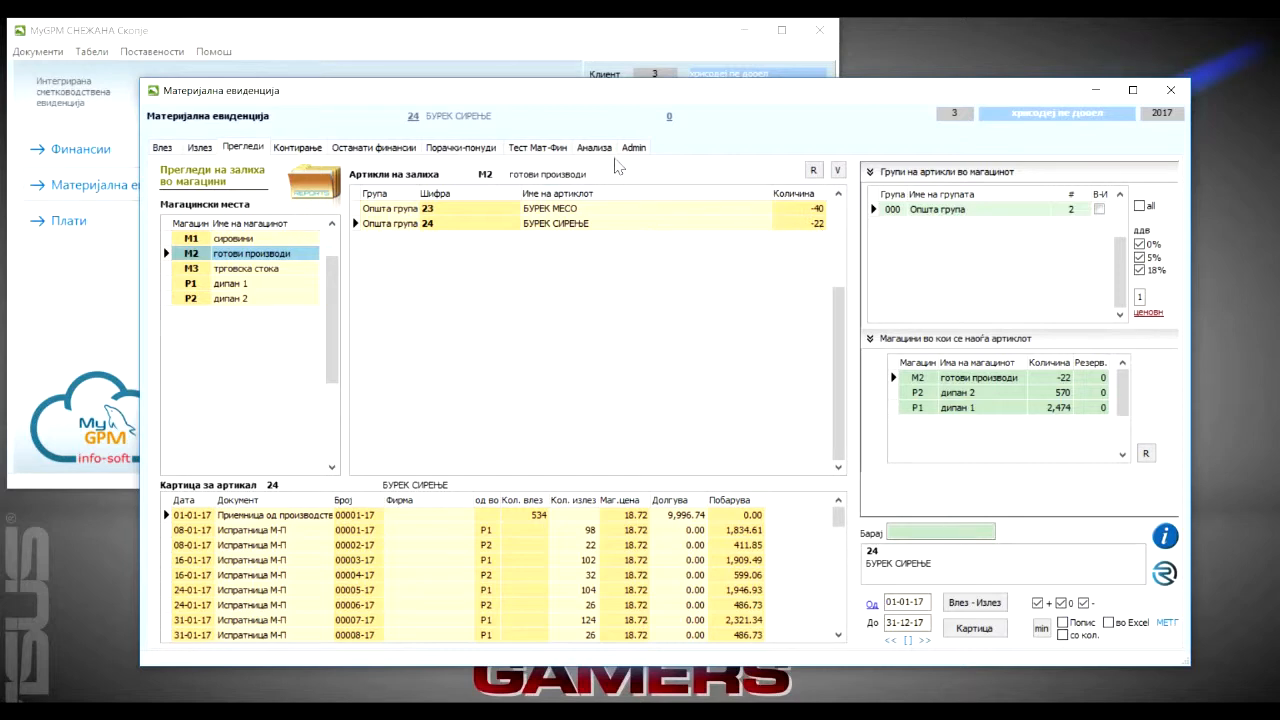
- Review the monthly work order settings against the M2 issue document and the M2 stock overview
click(630, 149)
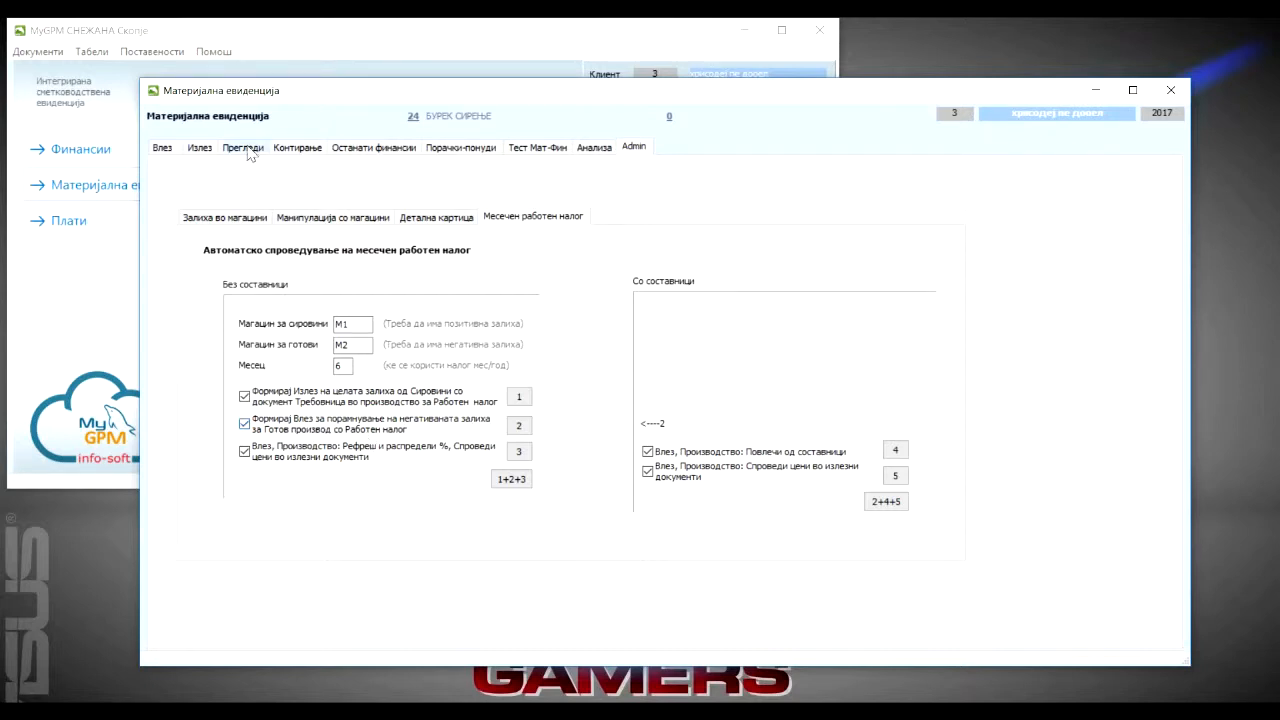
click(200, 148)
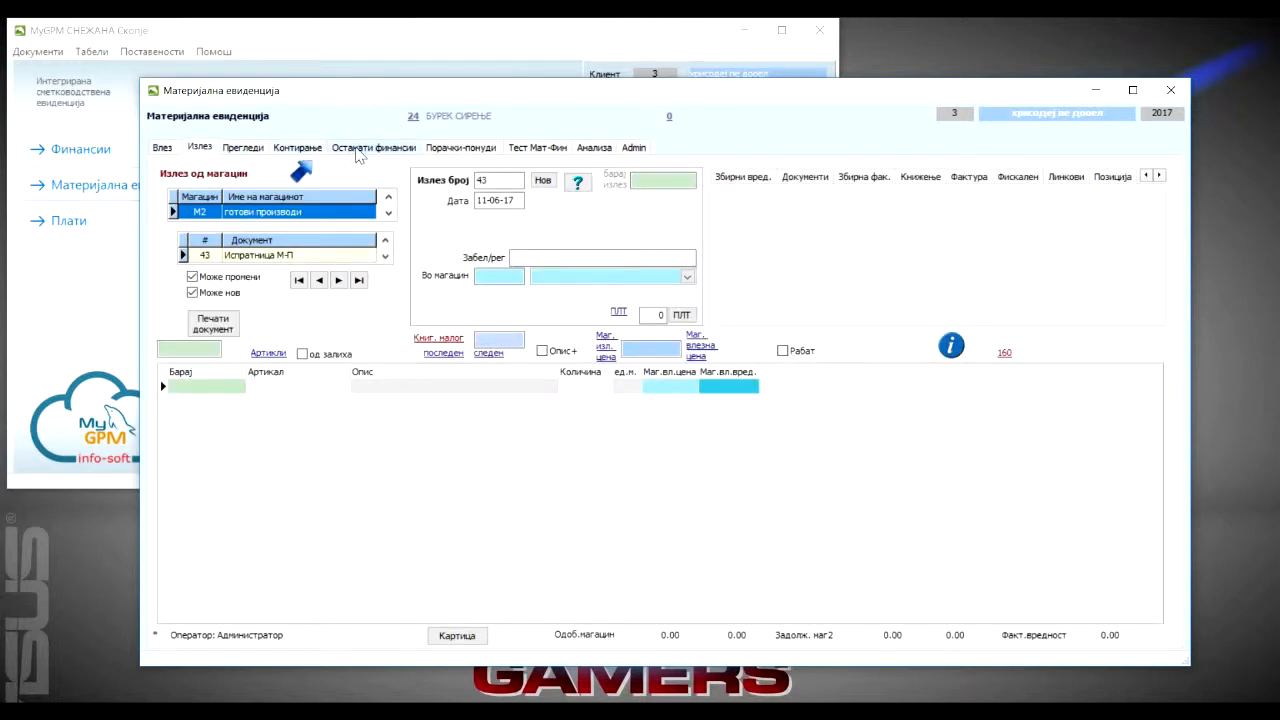
click(255, 148)
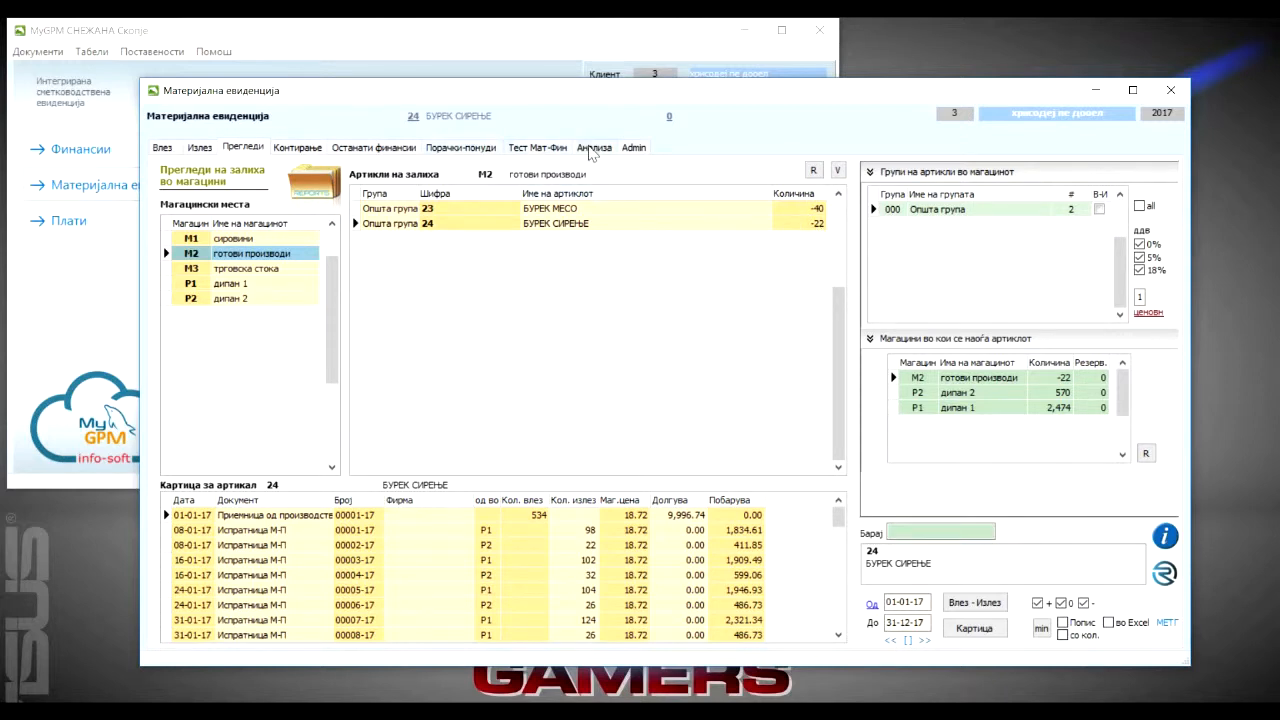
click(632, 148)
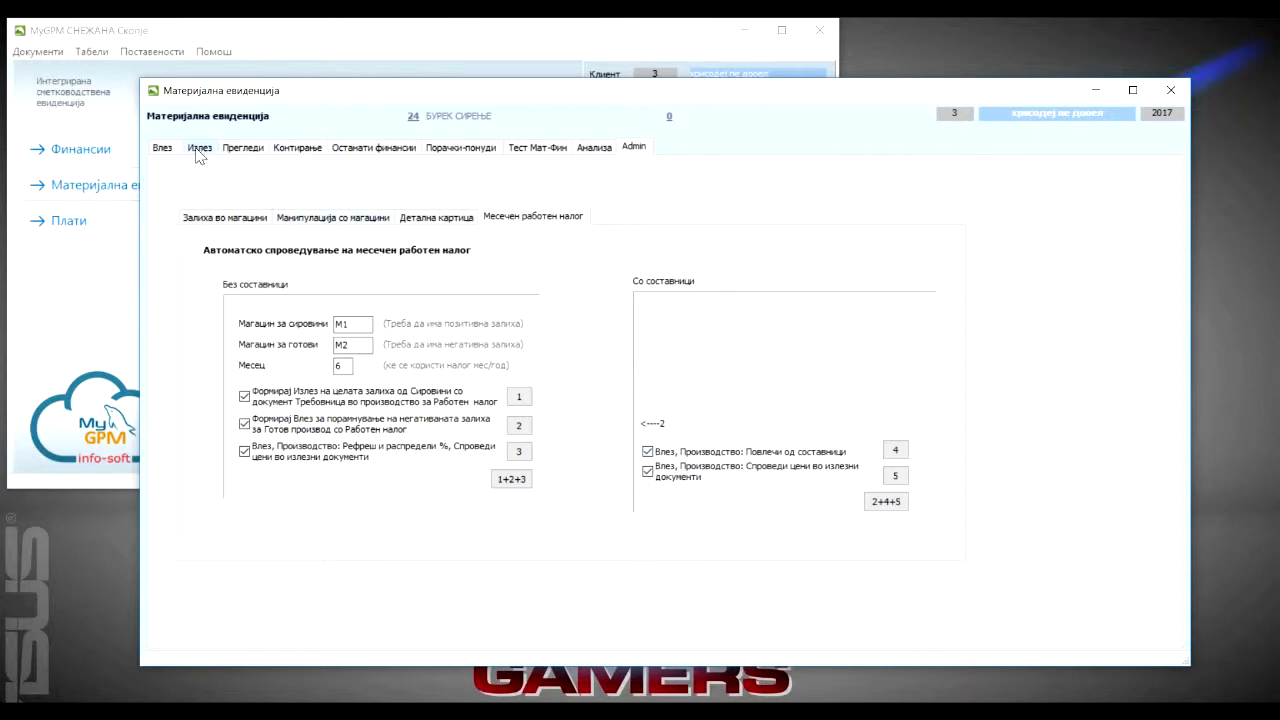
- Open the M2 Приемница од производство documents and close the receipts list to show the production details
click(163, 148)
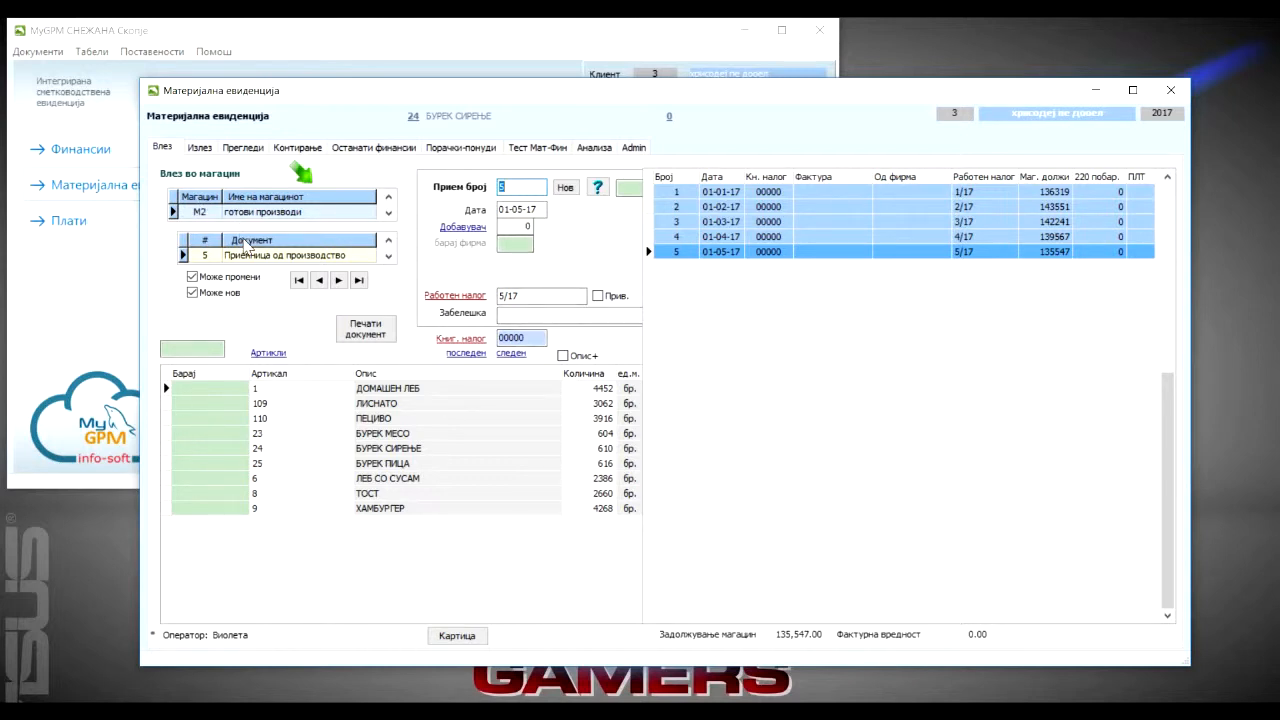
click(244, 250)
click(248, 256)
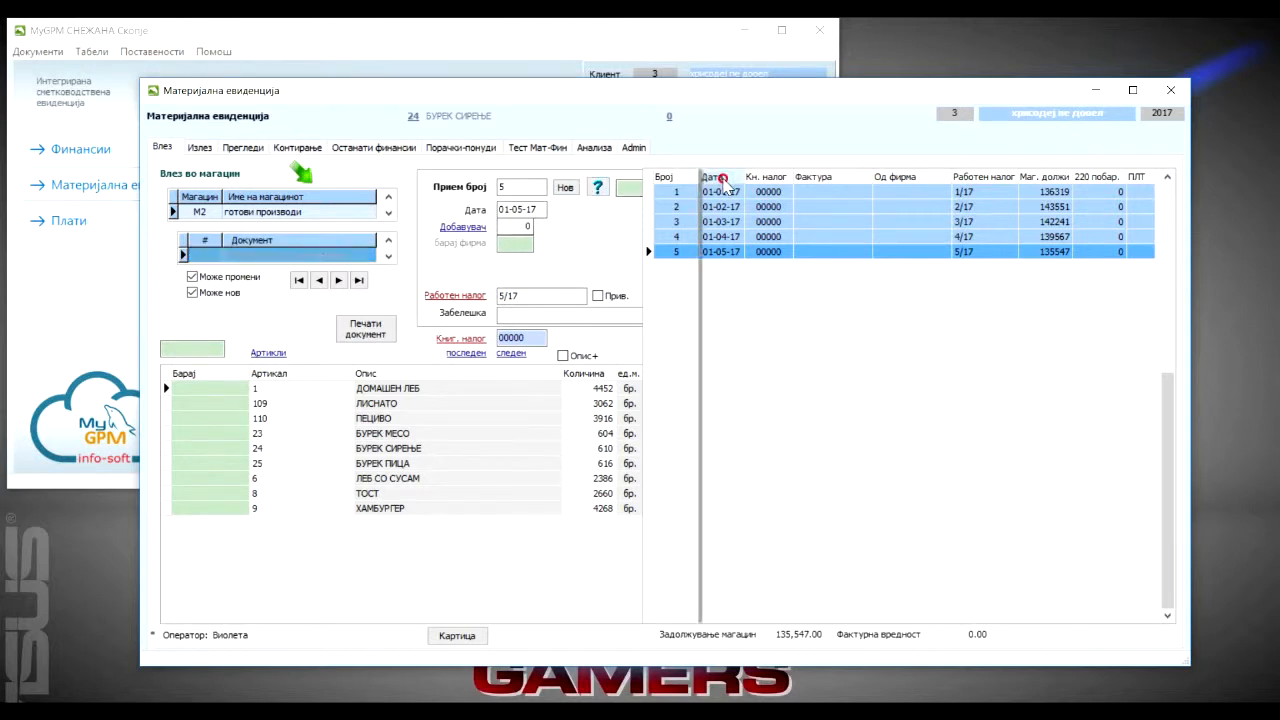
click(724, 182)
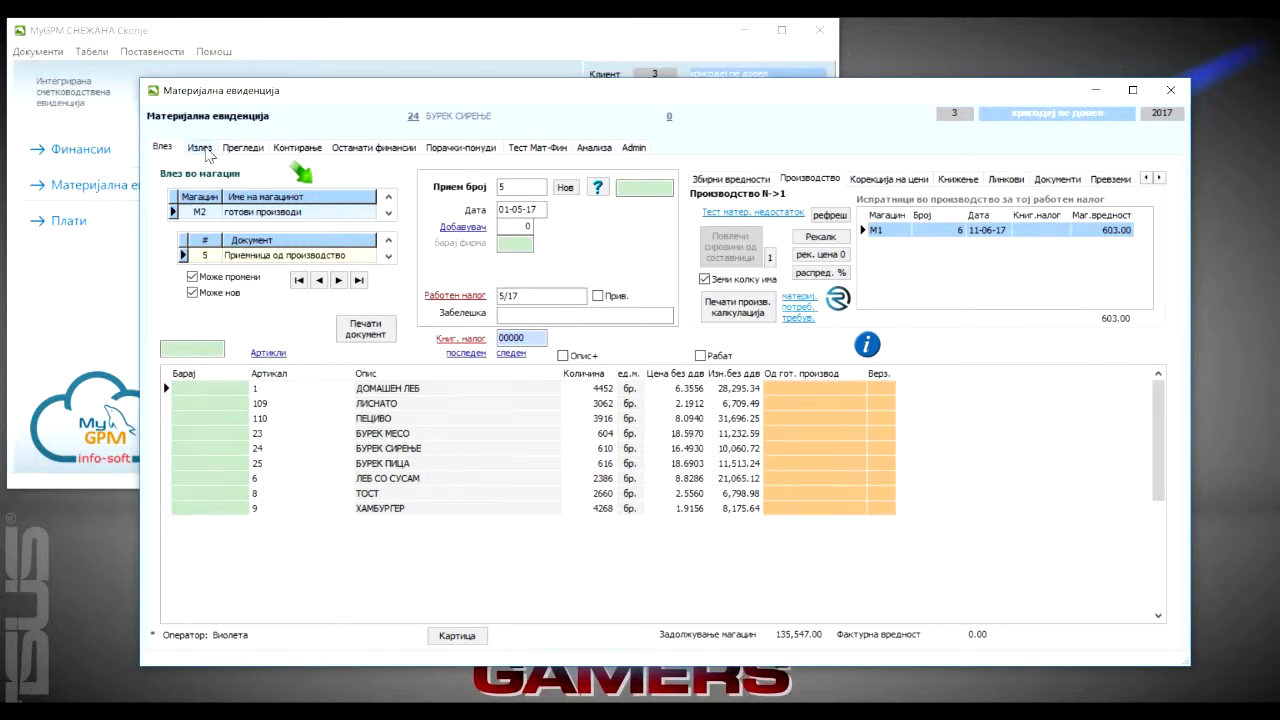
- Open M2 issue 42 and examine the cost prices of the two 11-06-17 issues on article 23's stock card
click(203, 148)
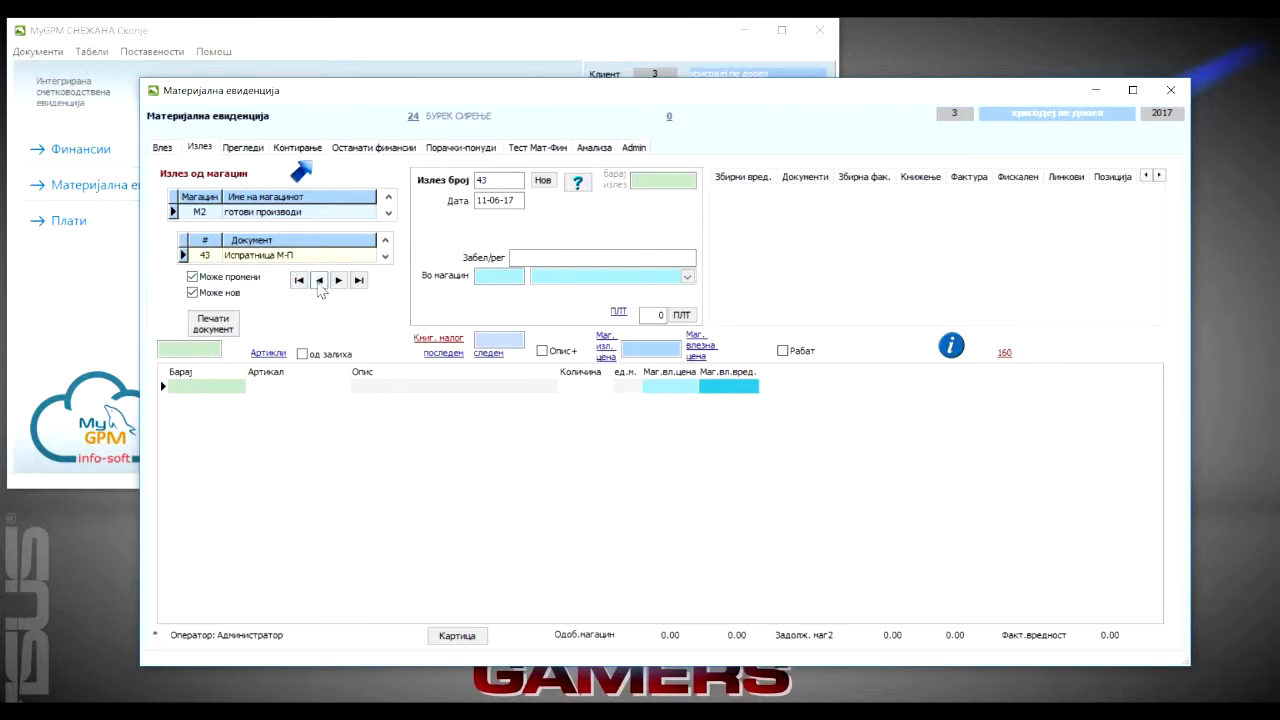
click(319, 281)
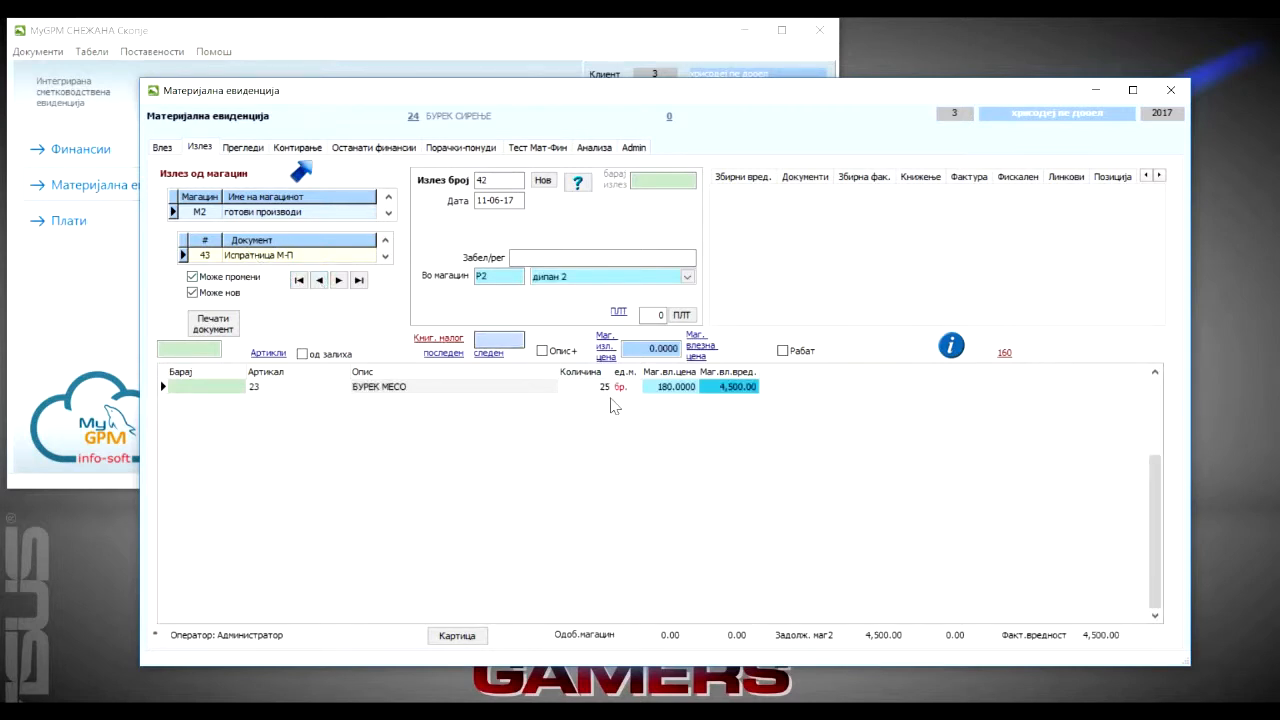
click(603, 388)
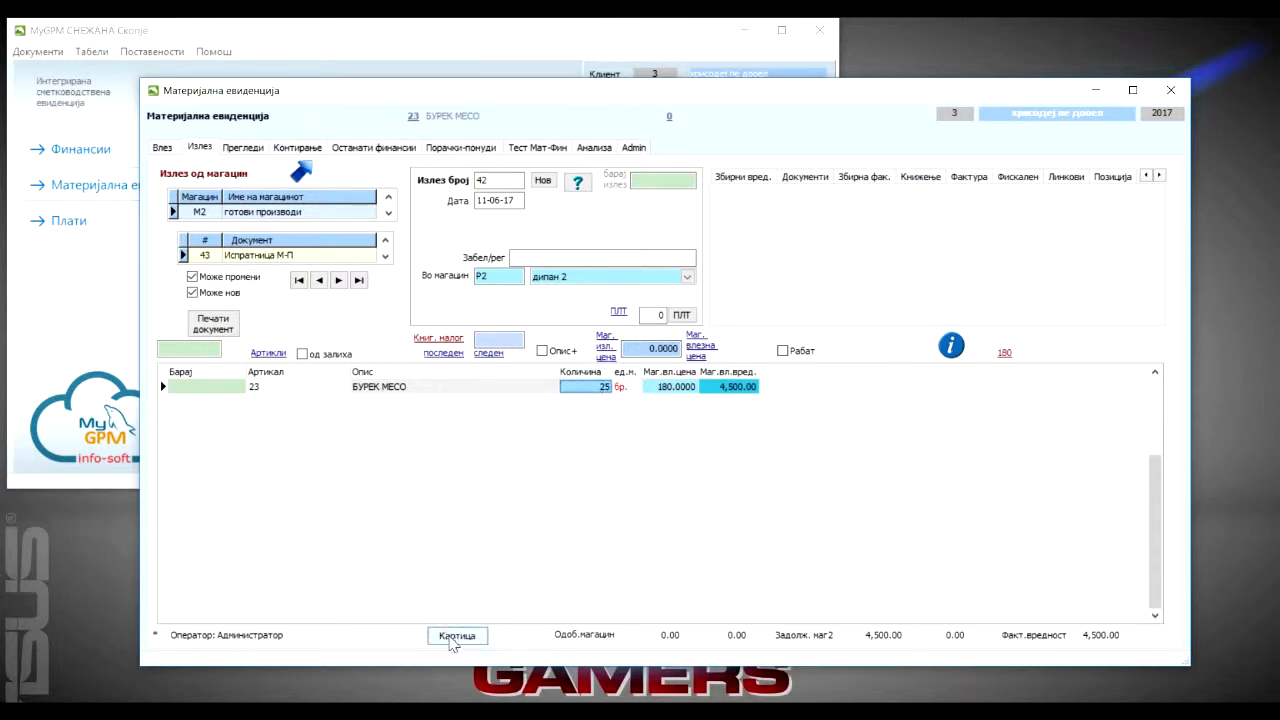
click(456, 635)
click(947, 334)
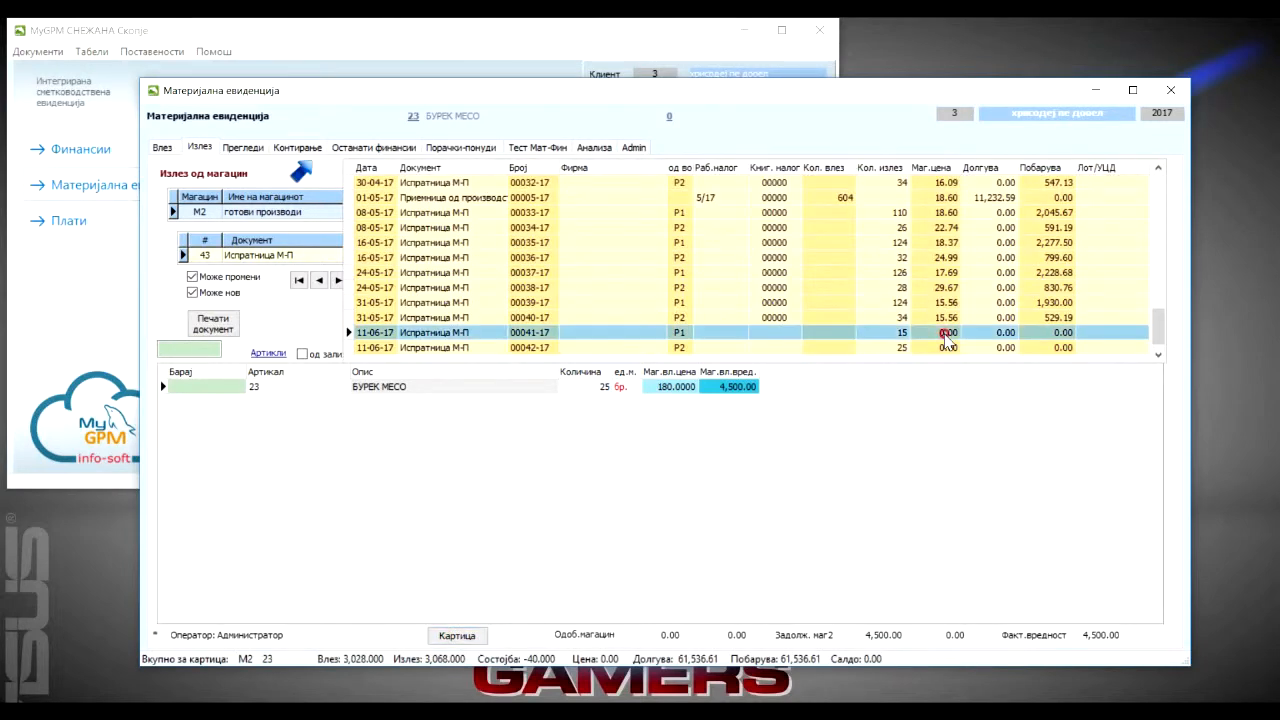
click(947, 349)
click(948, 335)
click(945, 348)
click(943, 334)
click(480, 166)
- Run the combined 2+4+5 monthly work order with components for warehouses M1 and M2 in month 6
click(632, 149)
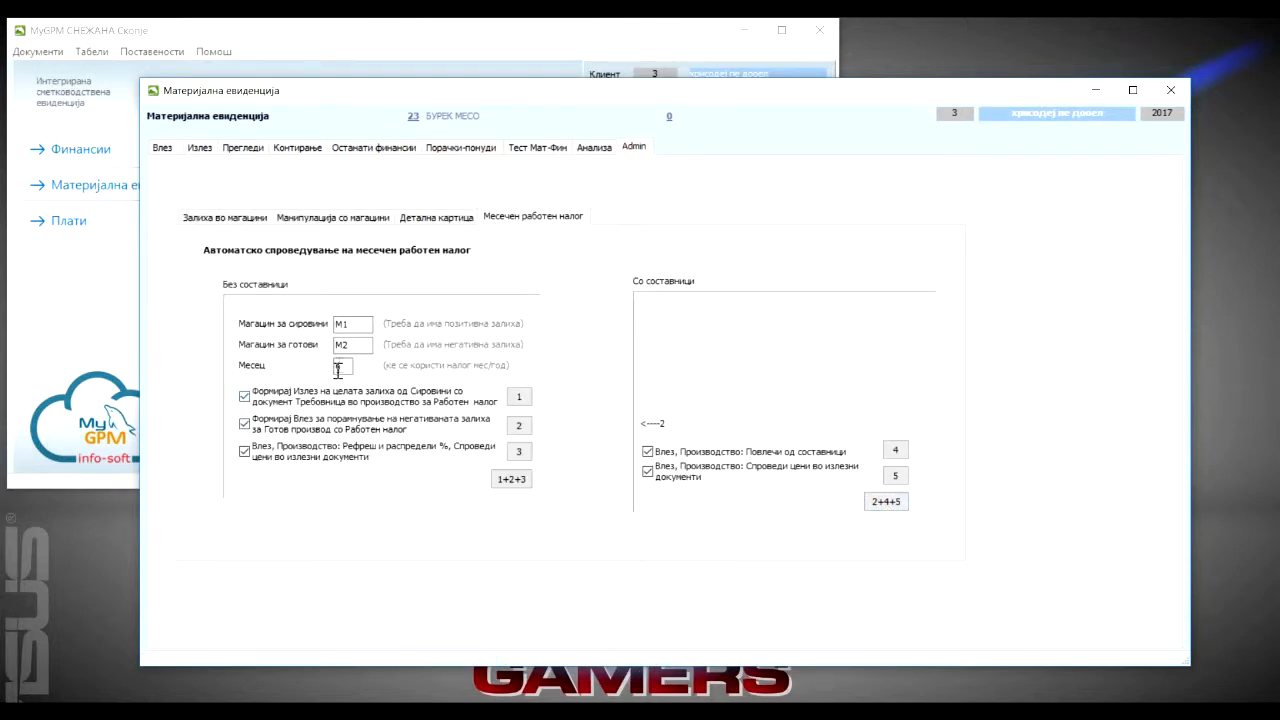
drag(347, 364, 322, 365)
click(885, 503)
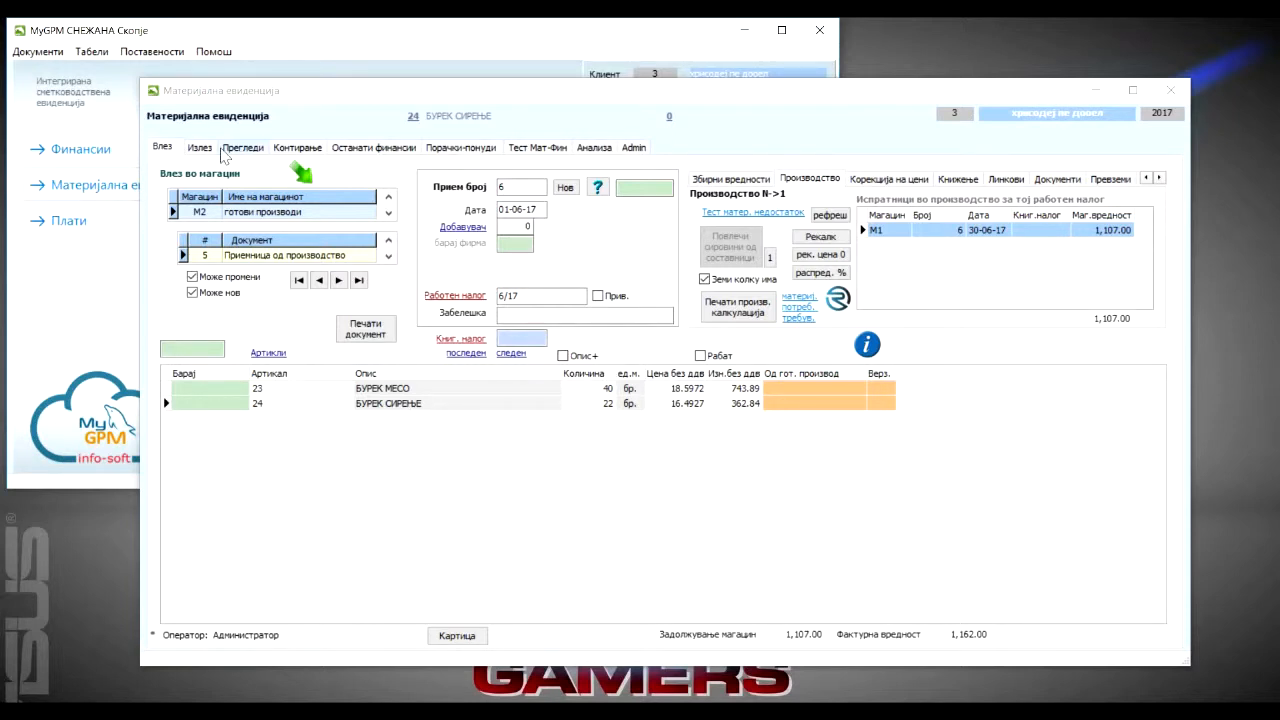
- Preview the production calculation for work order 6/17, examine its products and materials, and close the preview
click(731, 315)
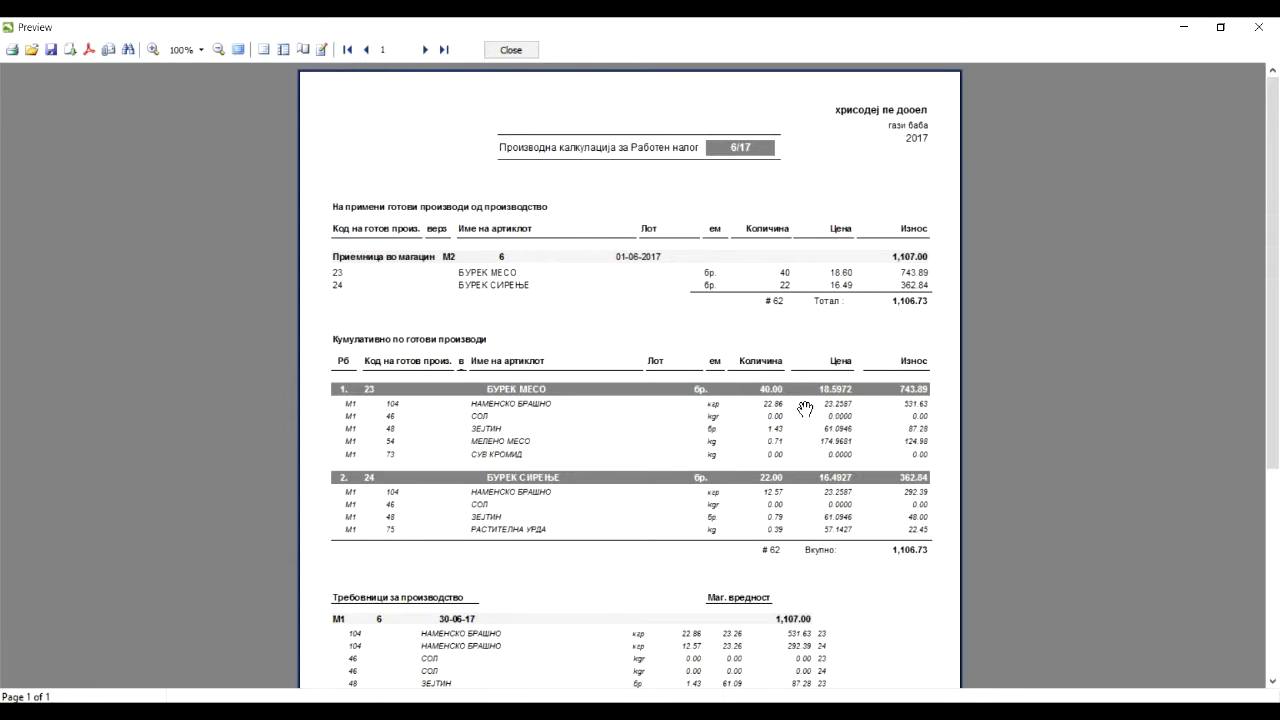
scroll(805, 409, down, 5)
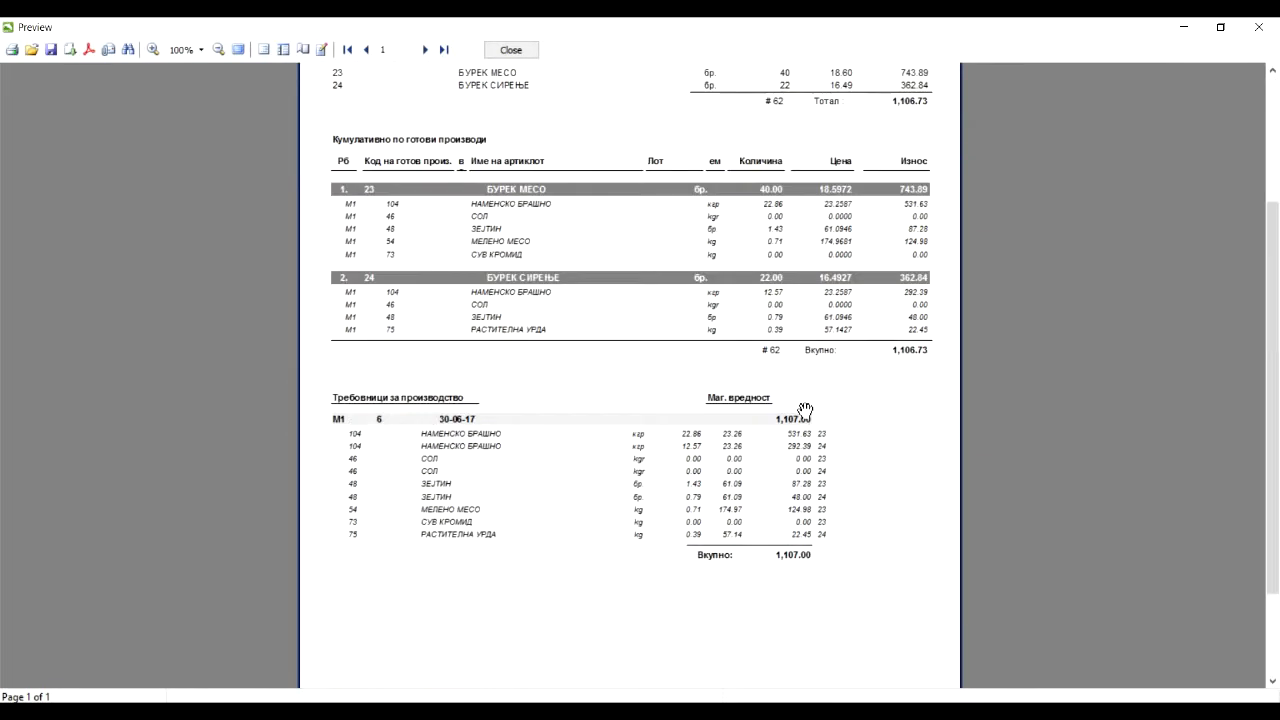
scroll(805, 409, up, 4)
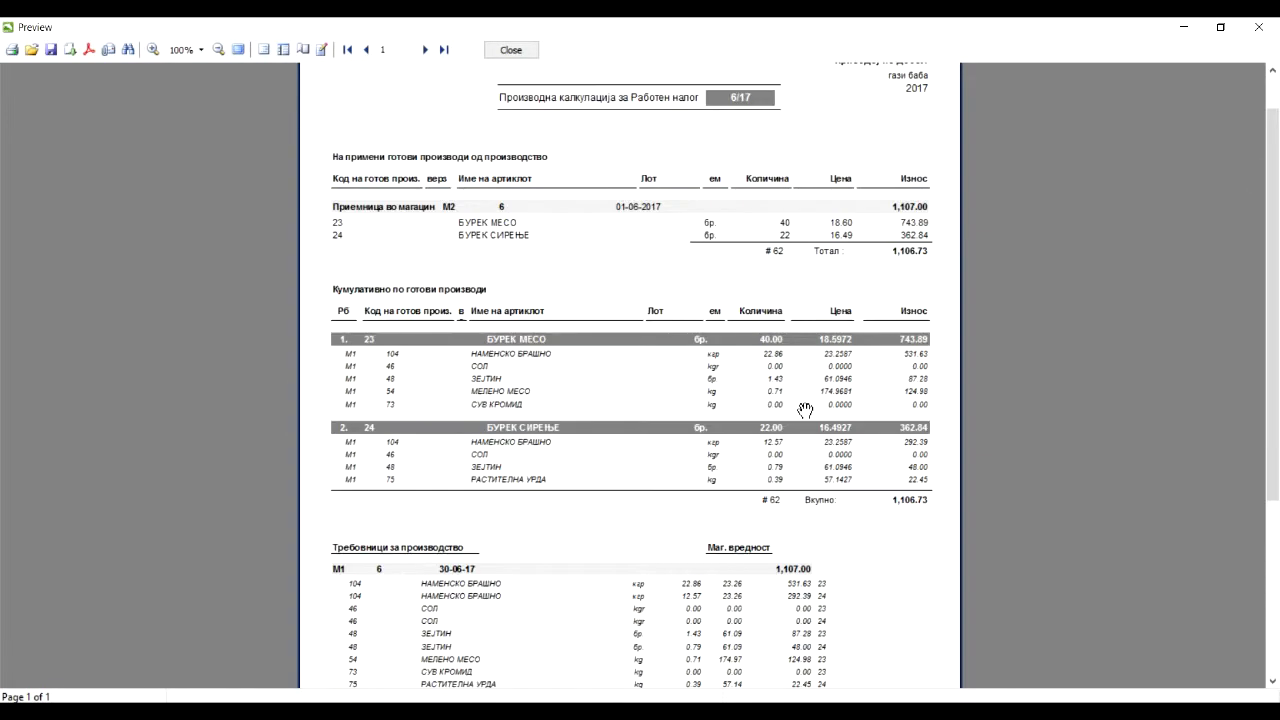
click(518, 50)
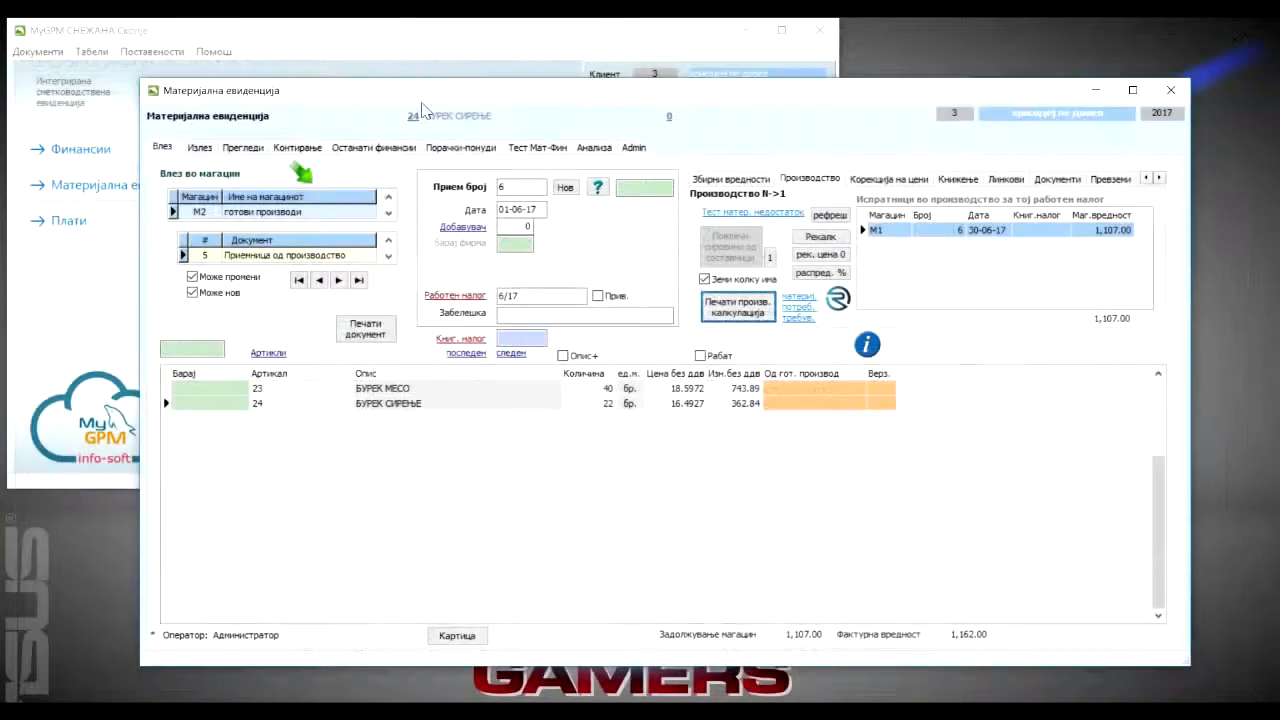
- Check the refreshed M2 stock and preview the warehouse's Влез - Излез report for 01-01-17 to 31-12-17
click(199, 148)
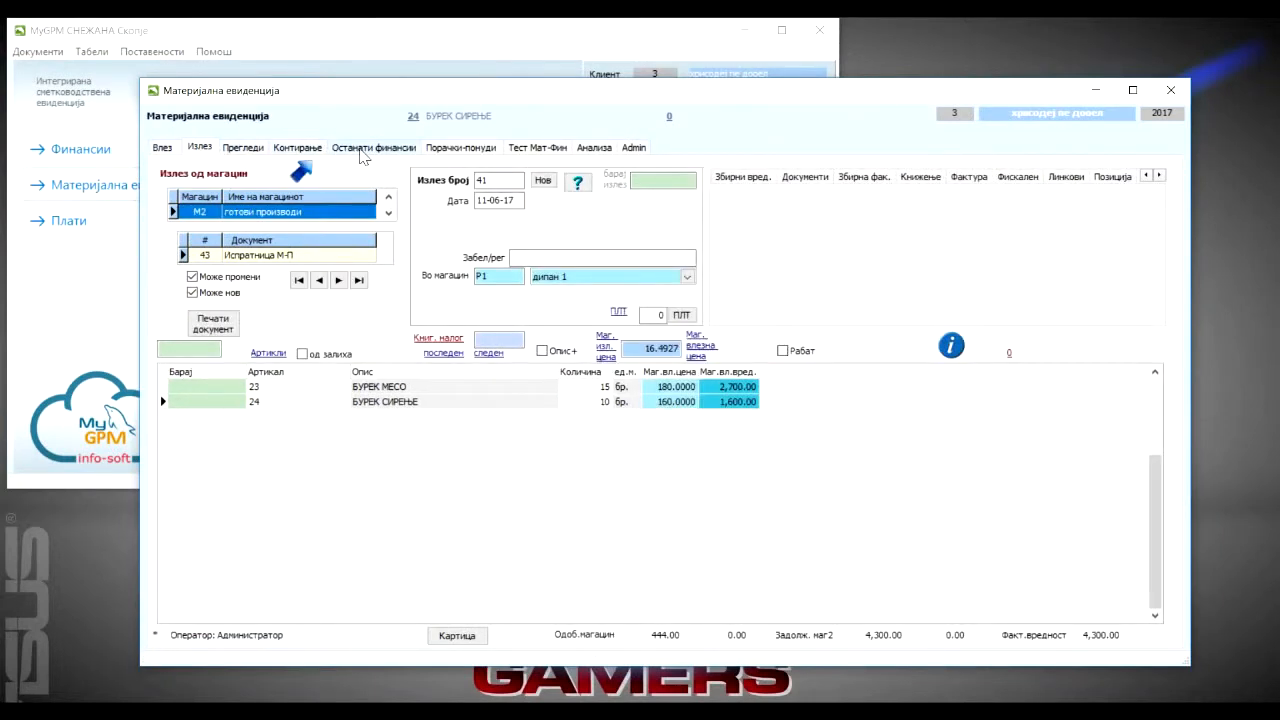
click(245, 148)
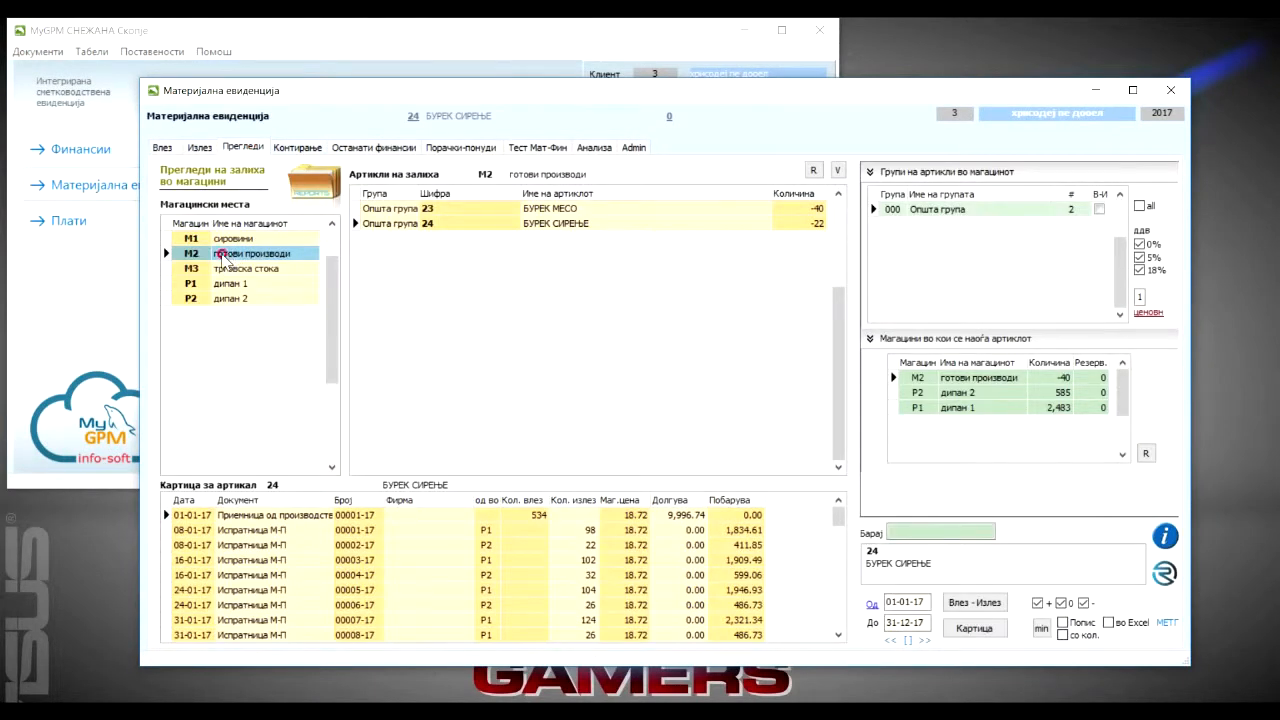
drag(743, 92, 689, 33)
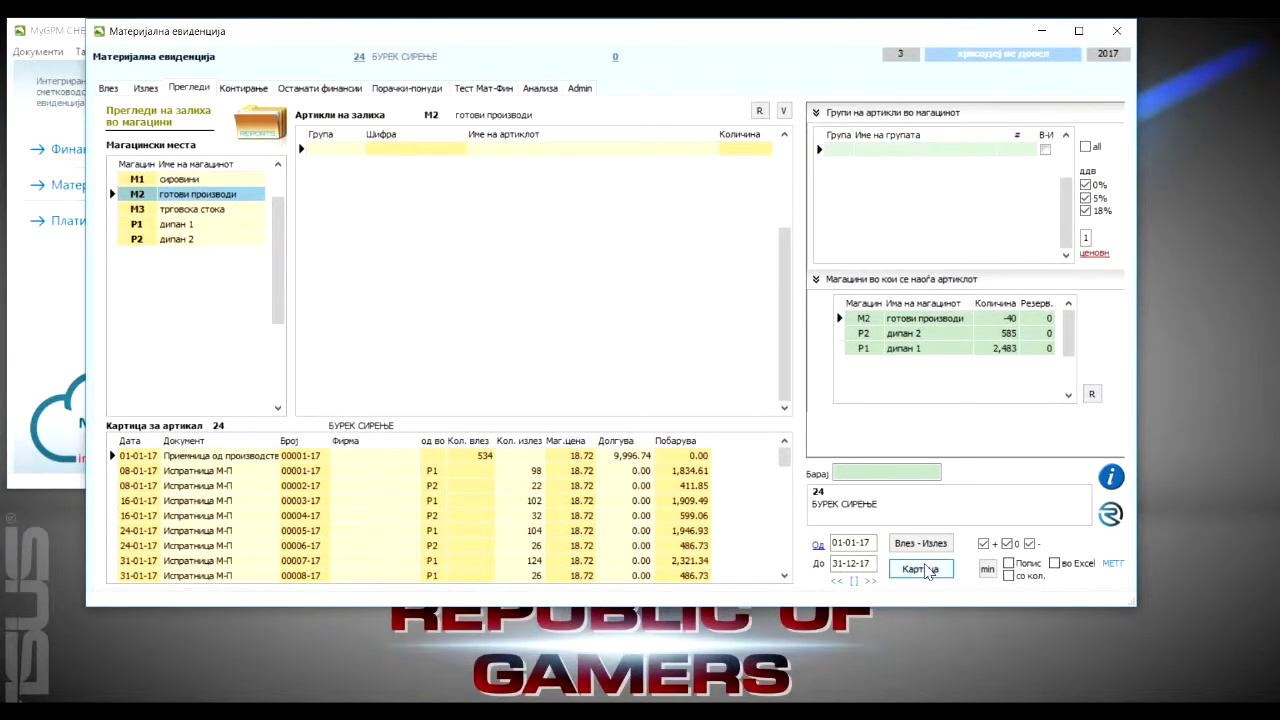
click(918, 543)
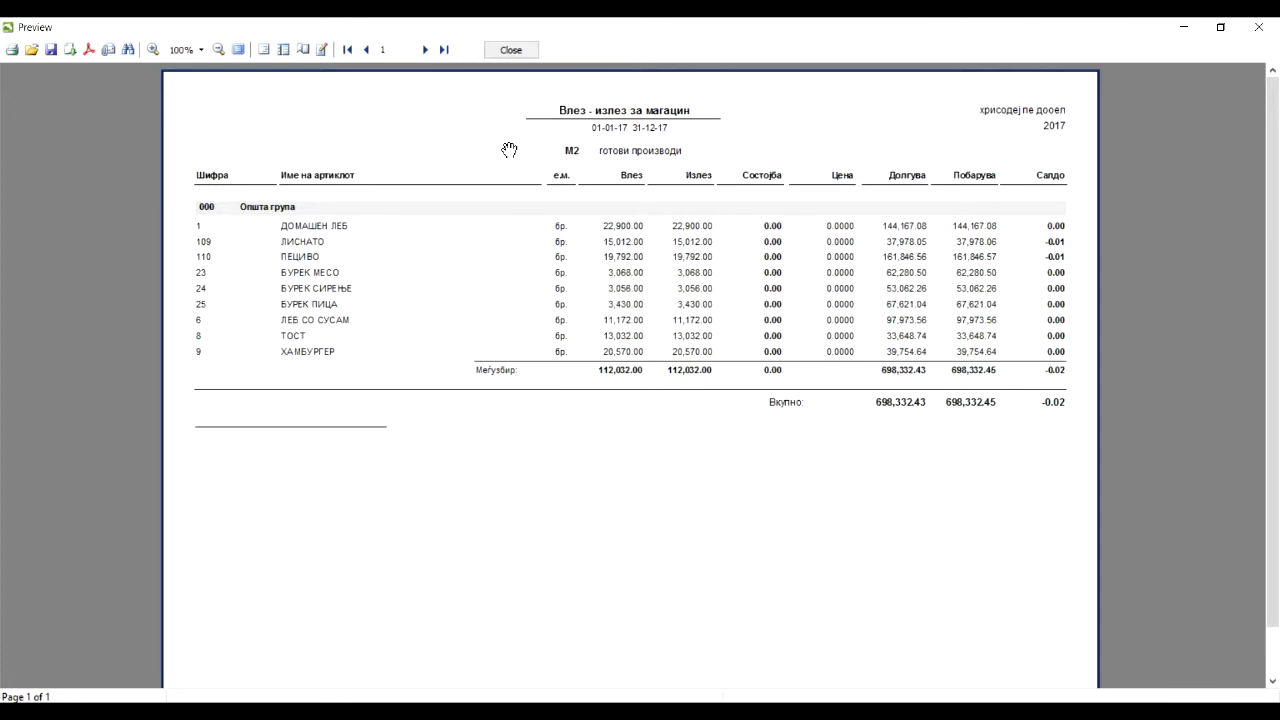
click(510, 52)
- Open M2's Испратница купувач 1 and examine its cost price and summary values
click(147, 89)
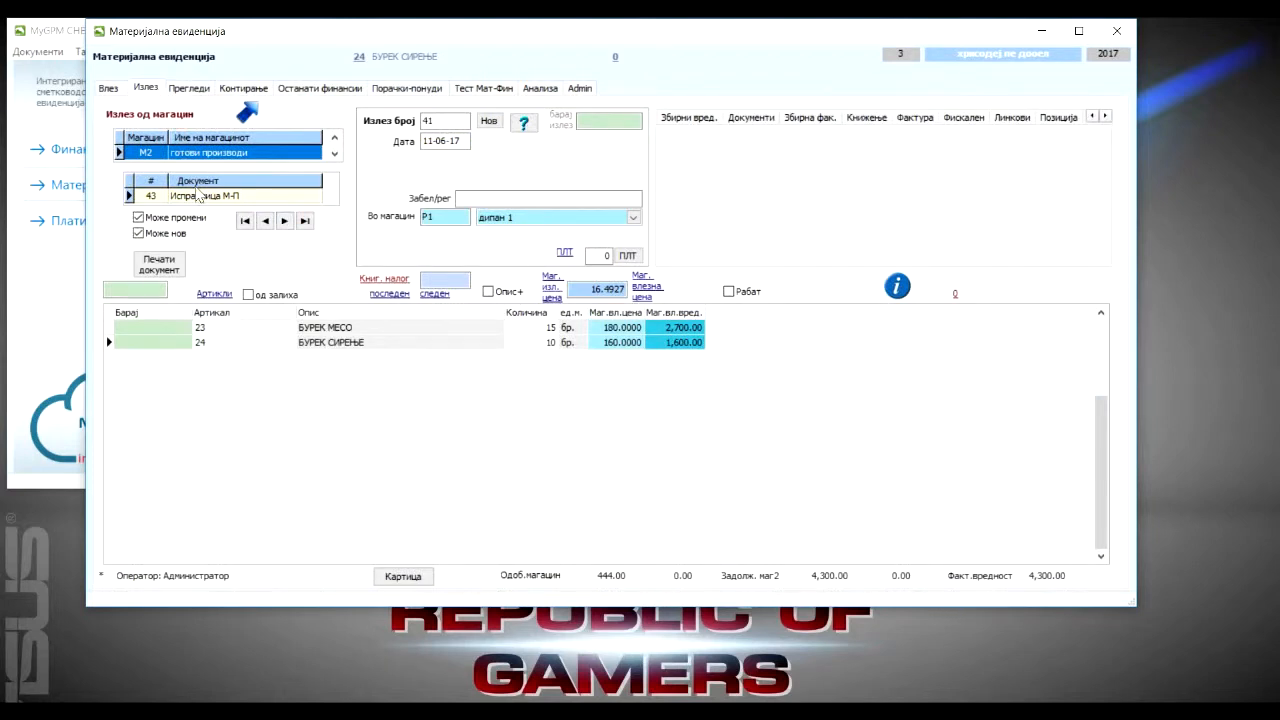
click(197, 187)
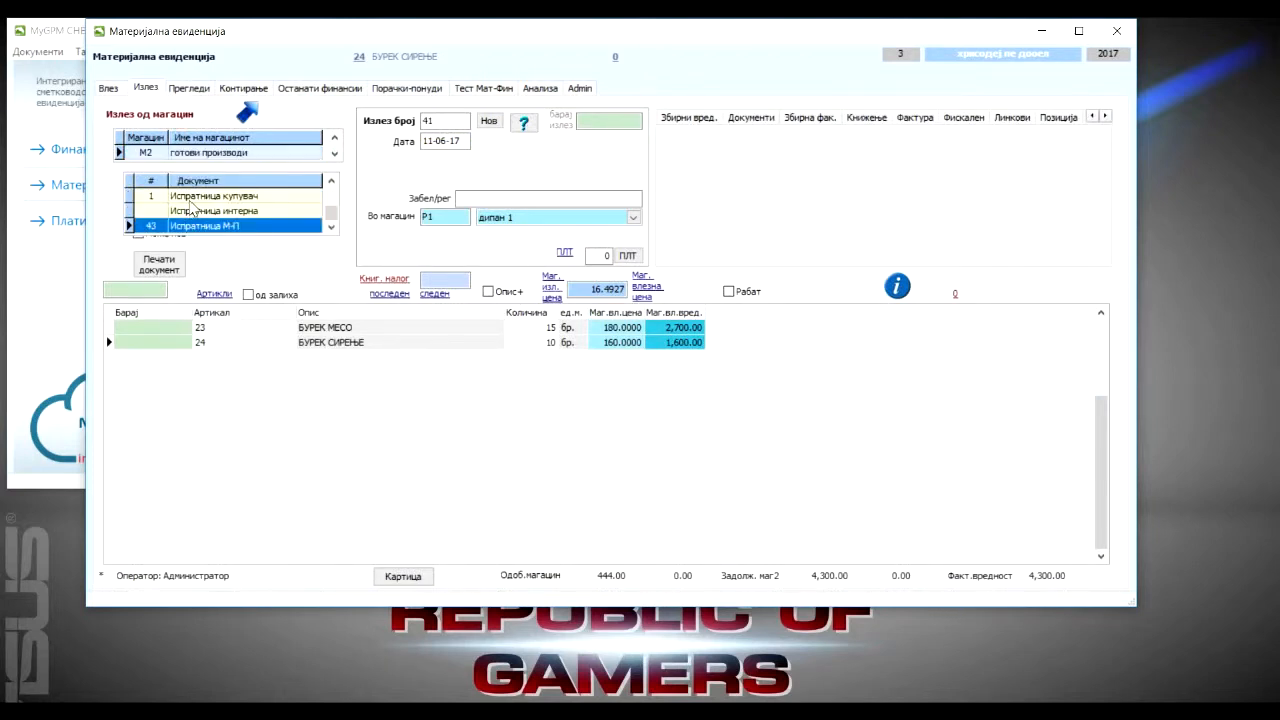
click(202, 205)
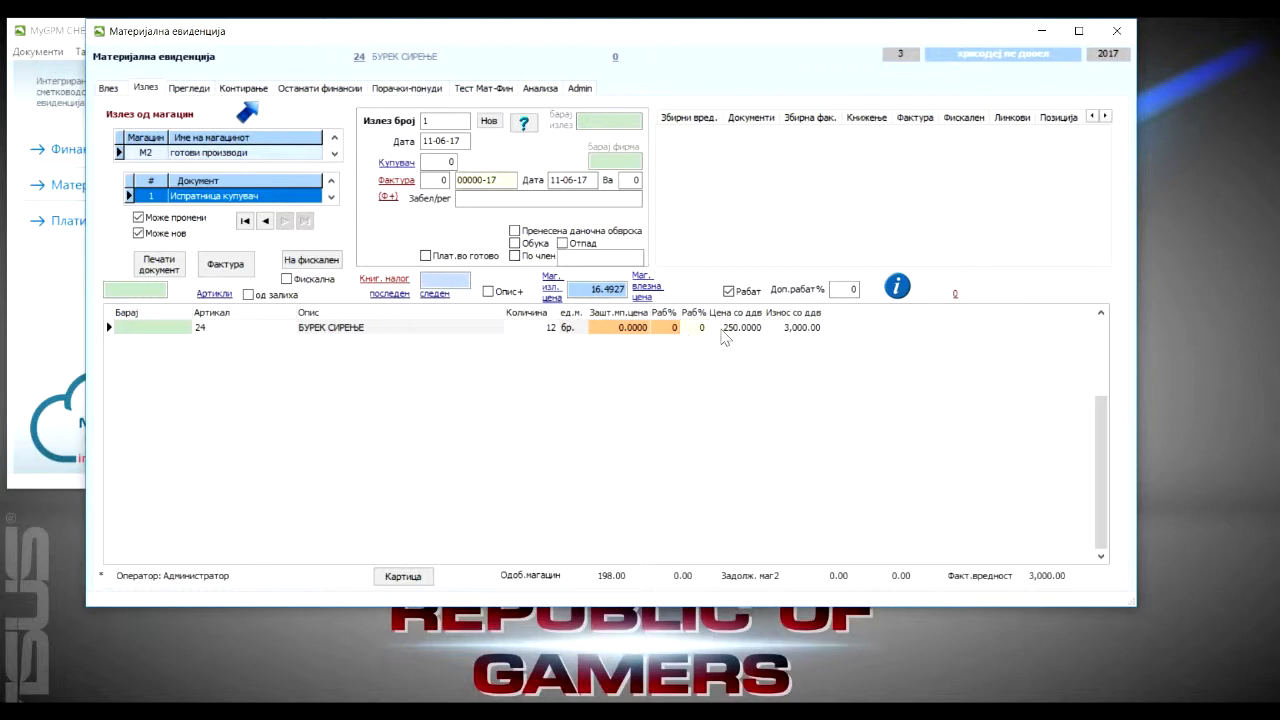
click(579, 289)
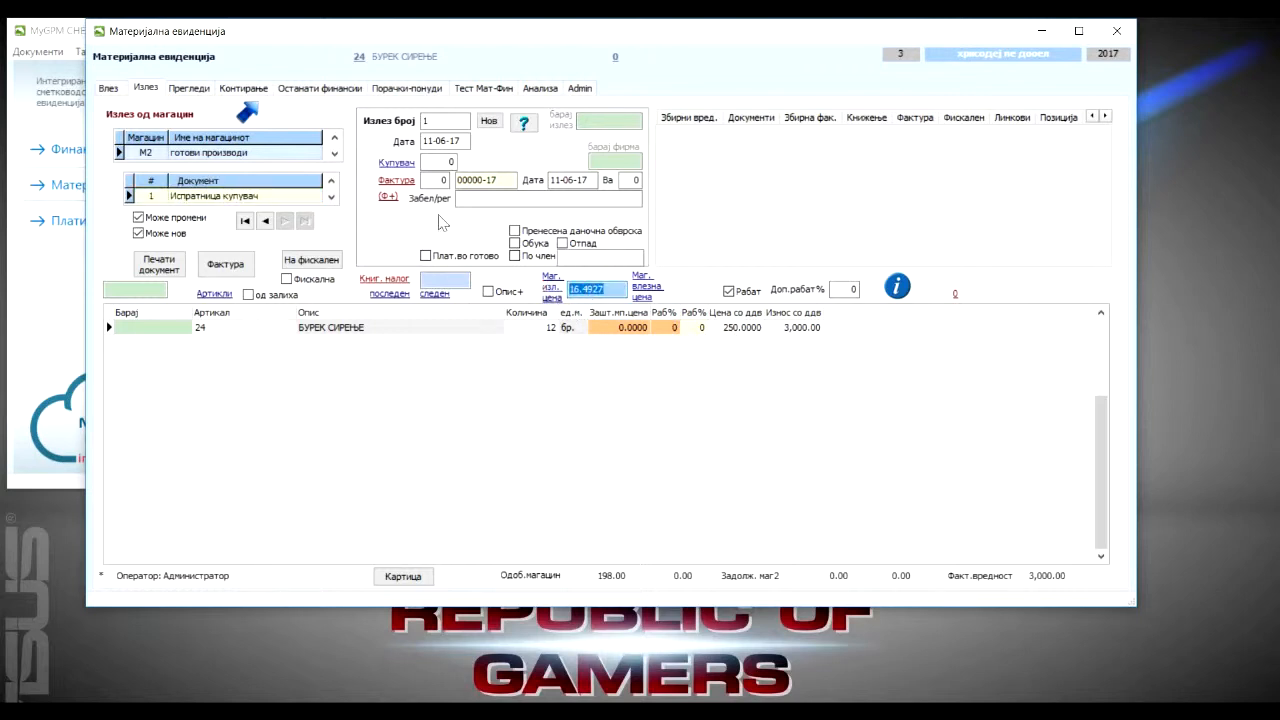
click(700, 120)
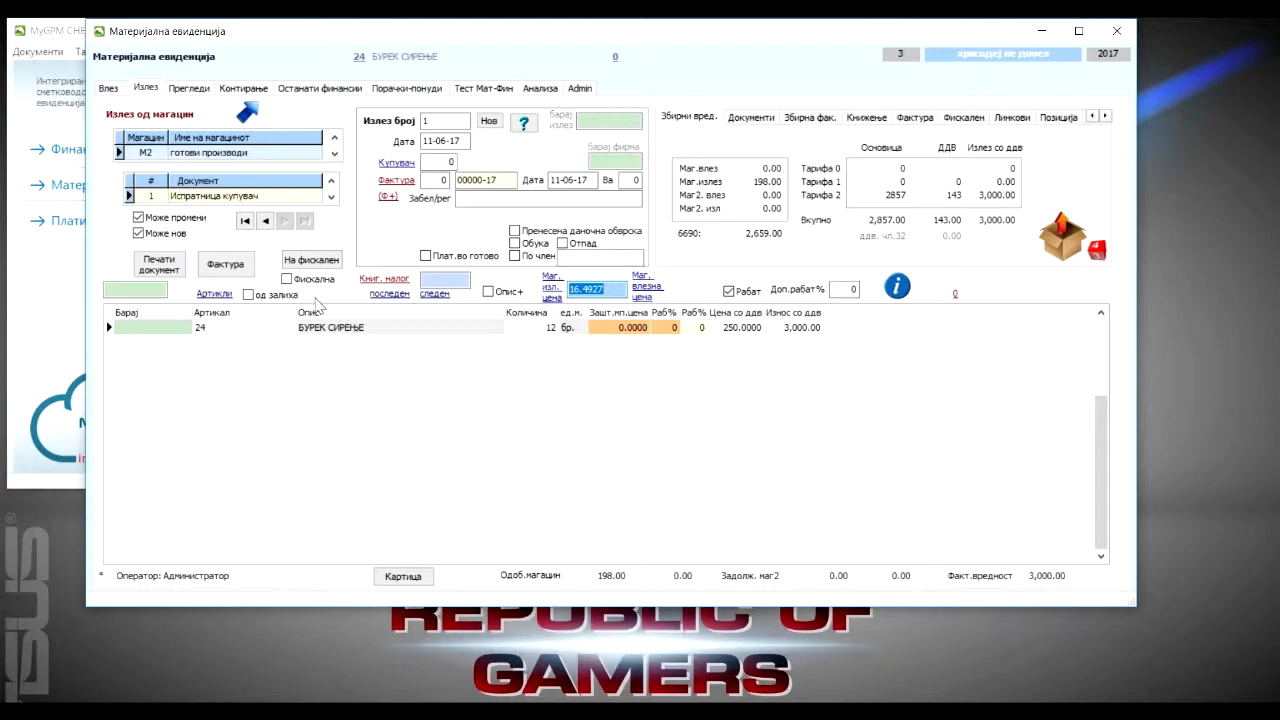
- Switch to M2's Испратница М-П documents and go back to issue 41
click(187, 188)
click(198, 226)
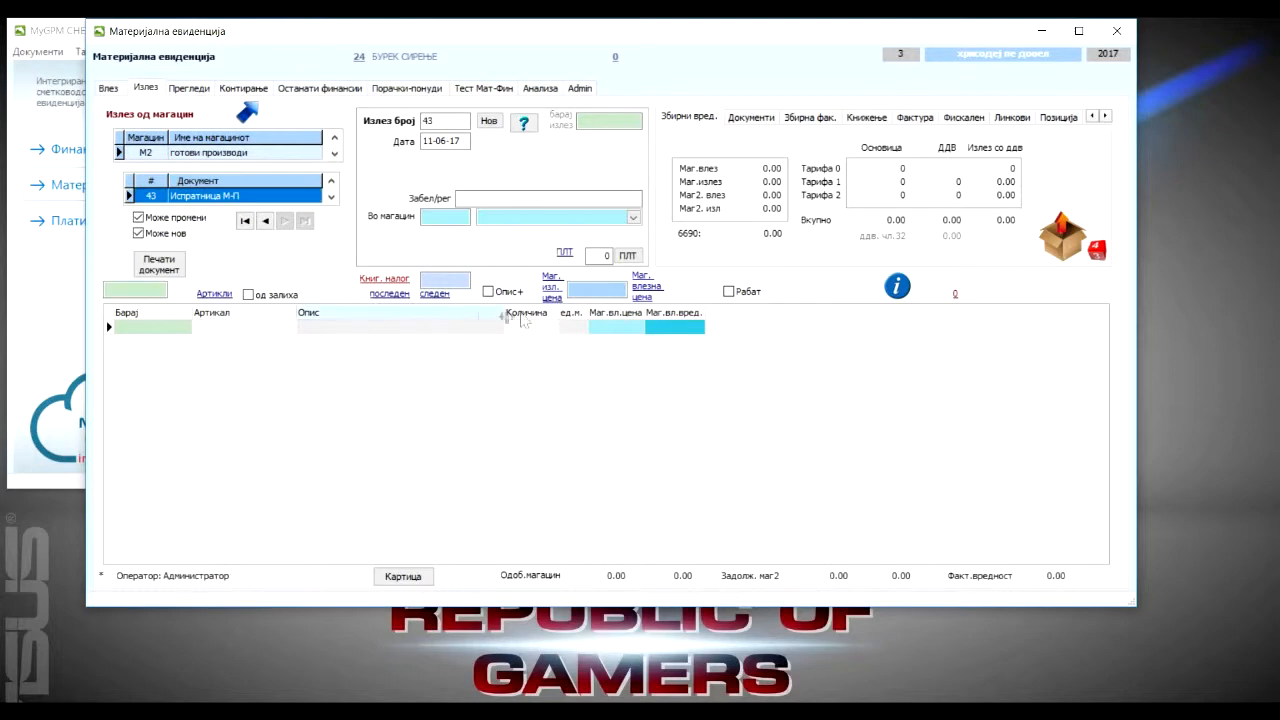
click(265, 220)
click(265, 220)
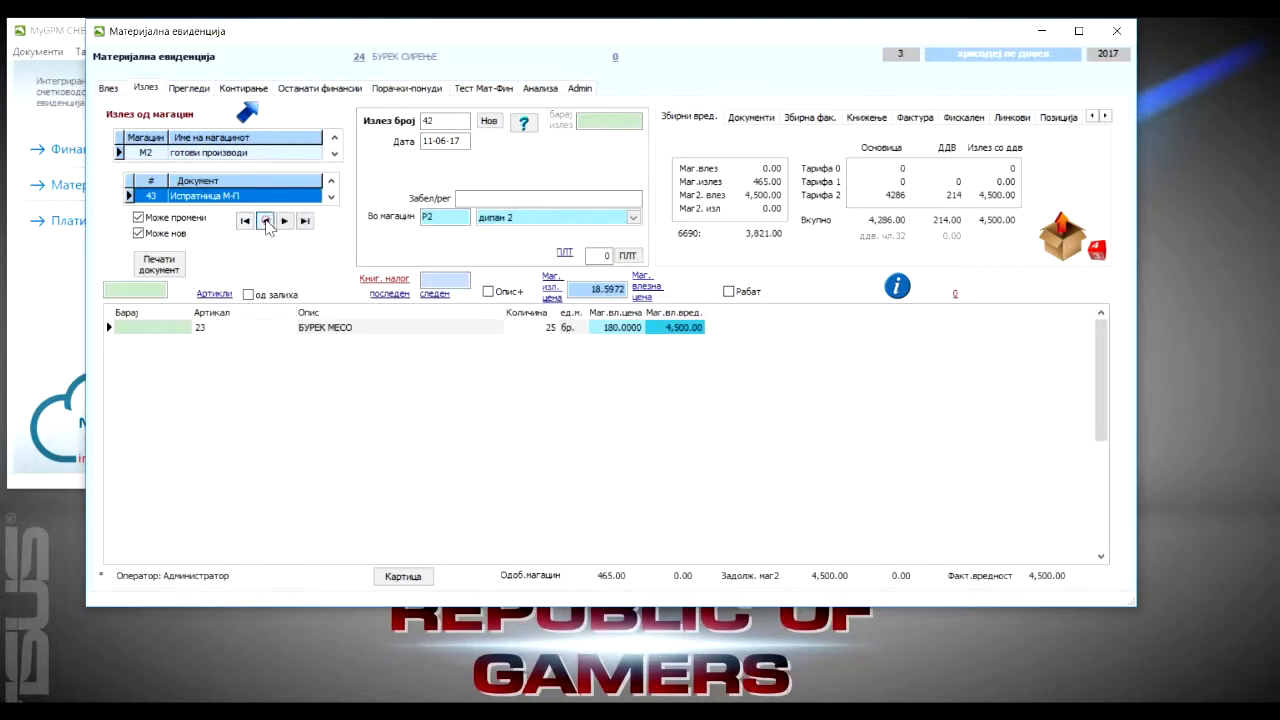
- Open issue 41 from the M2 issues list, generate its ПЛТ retail receipt sheet, and close the preview
click(522, 122)
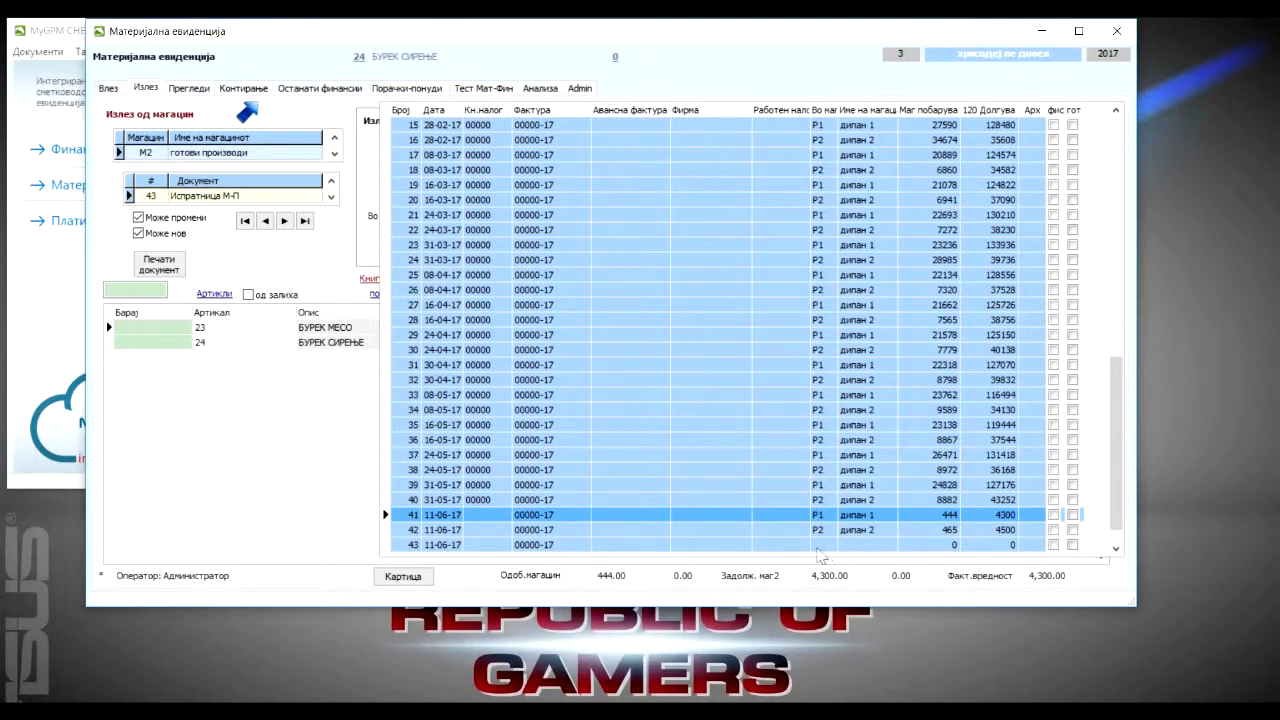
double_click(462, 520)
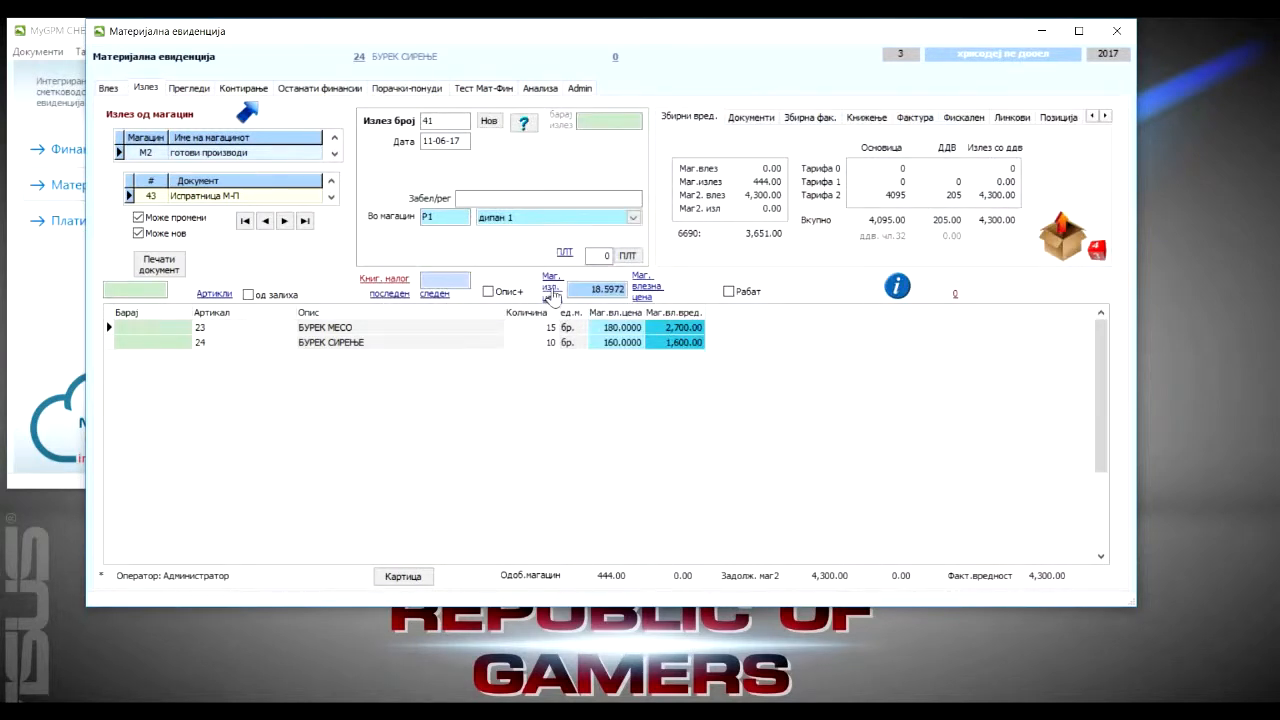
click(566, 253)
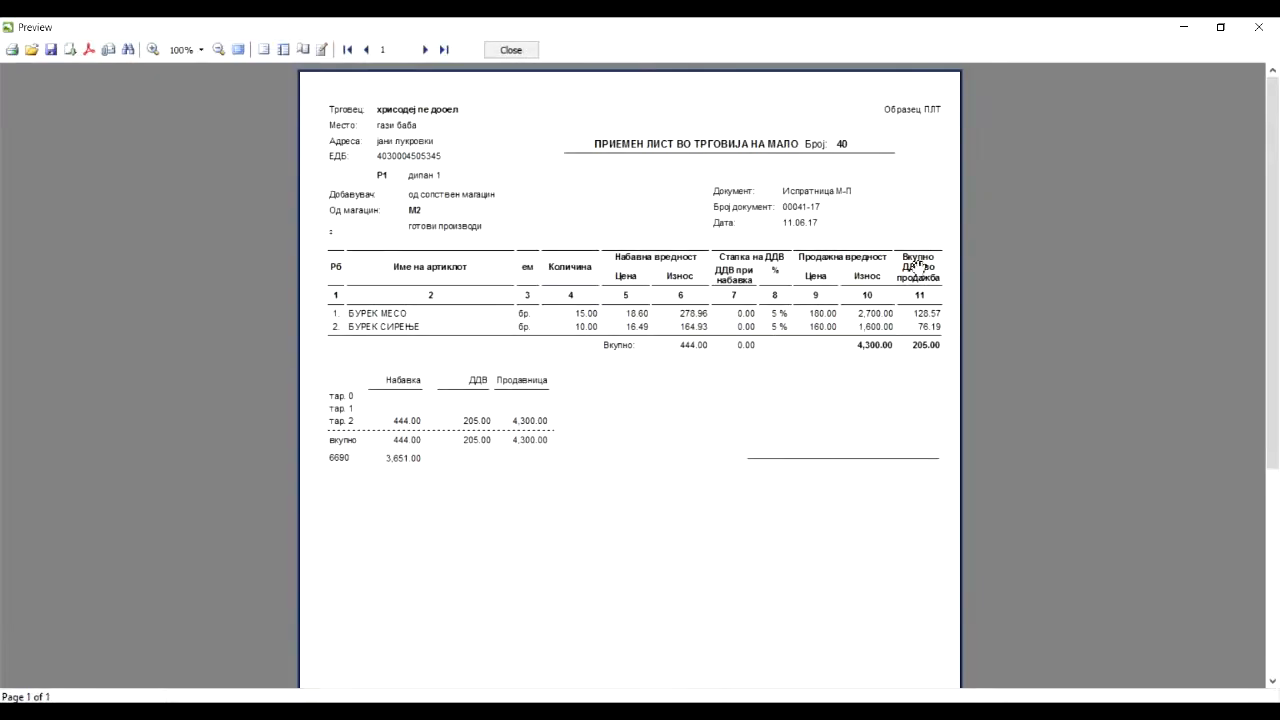
click(511, 49)
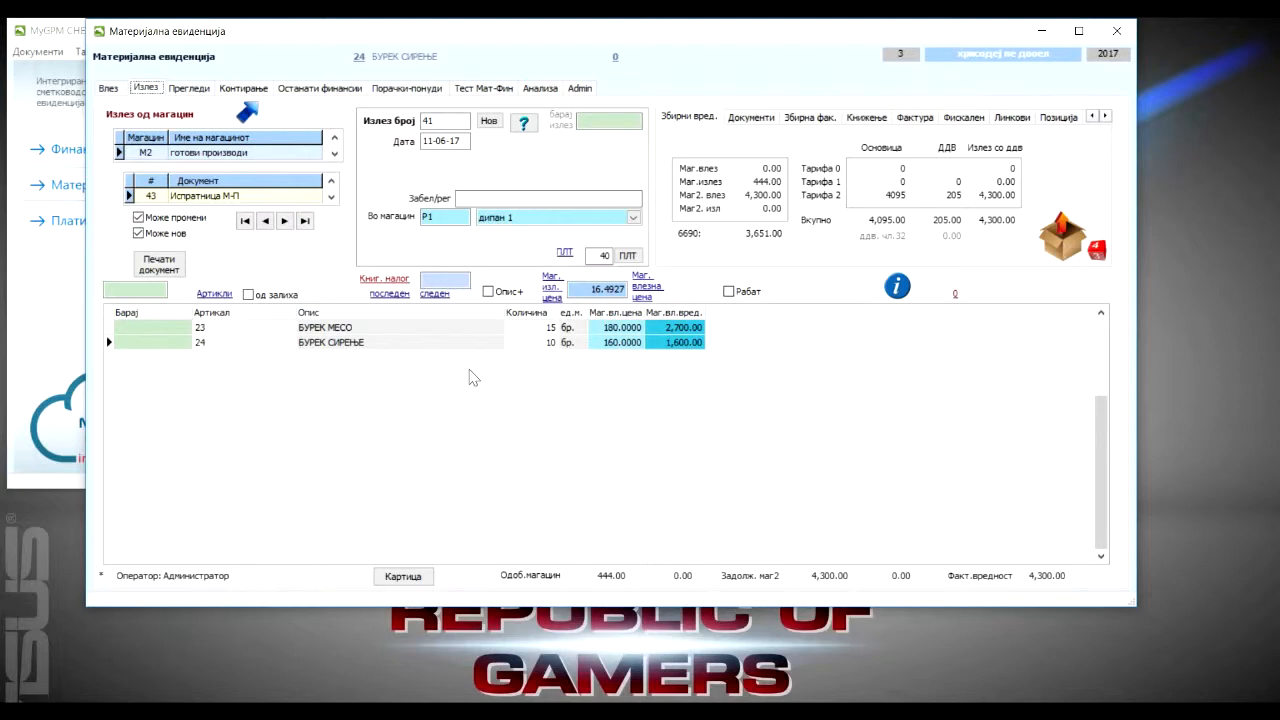